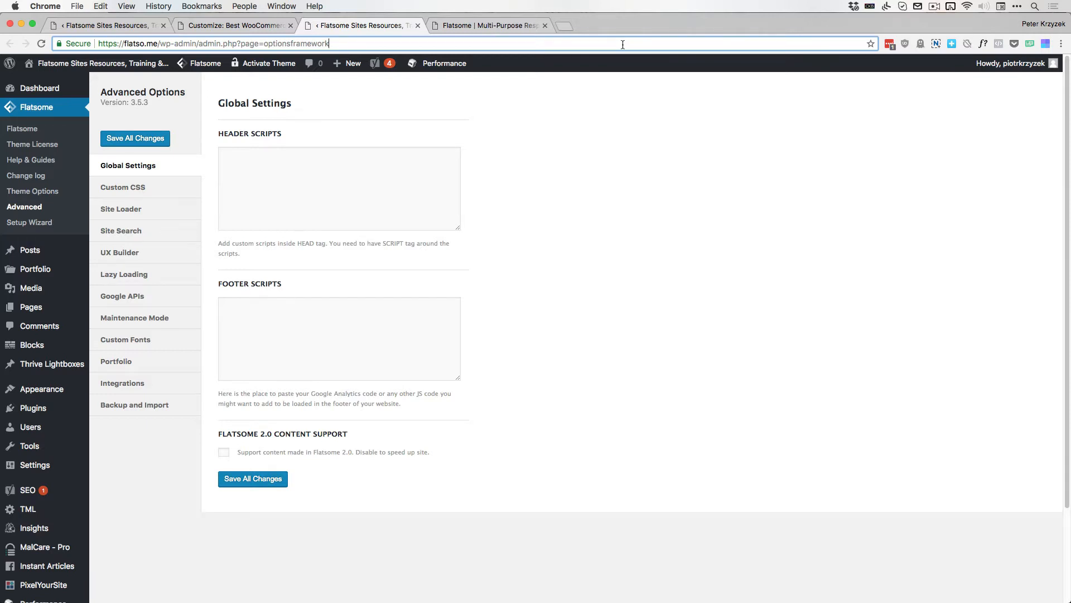
# Look through the Site Loader, Site Search and UX Builder sections of the Flatsome Advanced Options
pyautogui.click(120, 209)
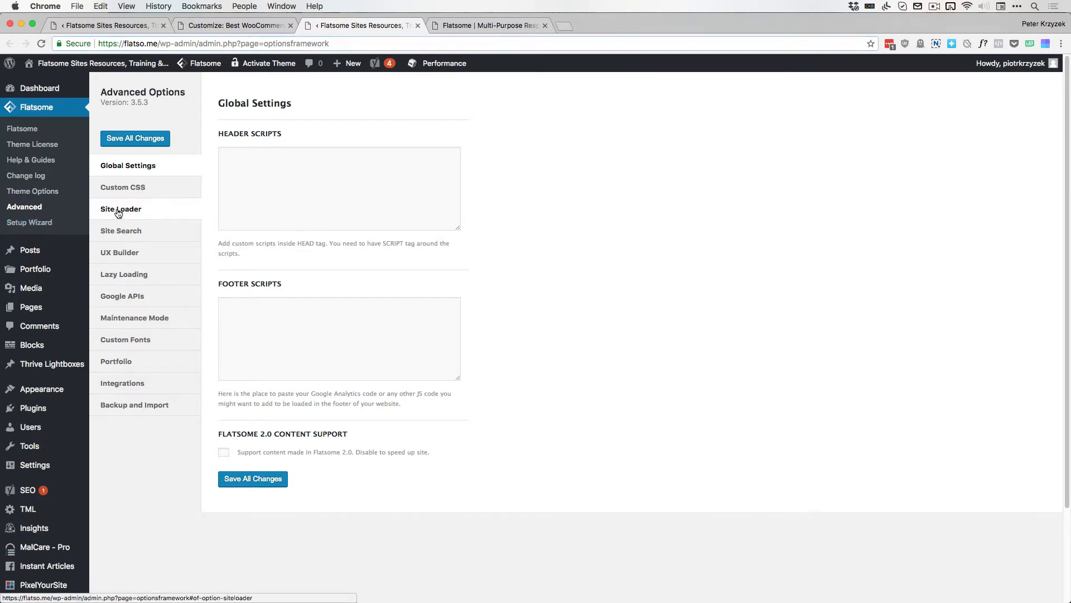
pyautogui.click(155, 241)
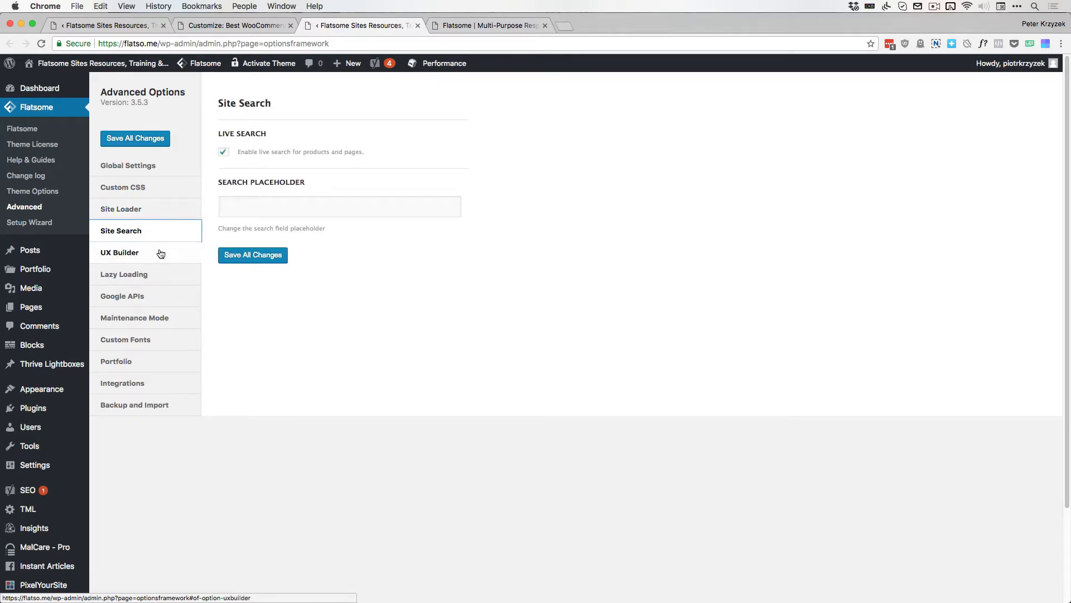
pyautogui.click(160, 252)
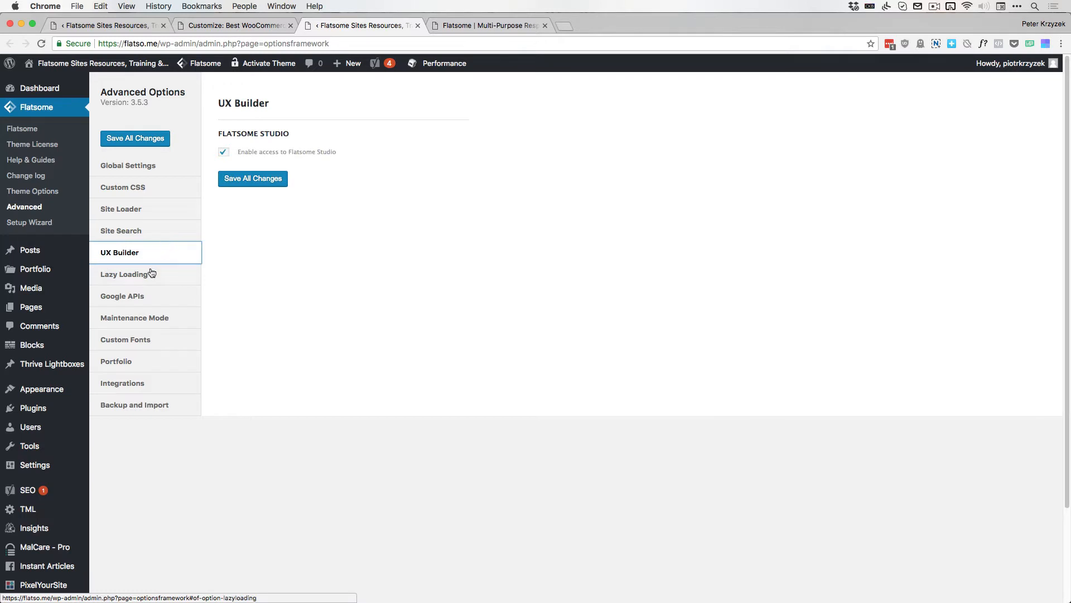
# View the theme customizer's option list and the homepage's banner and row structure in the UX Builder
pyautogui.click(219, 29)
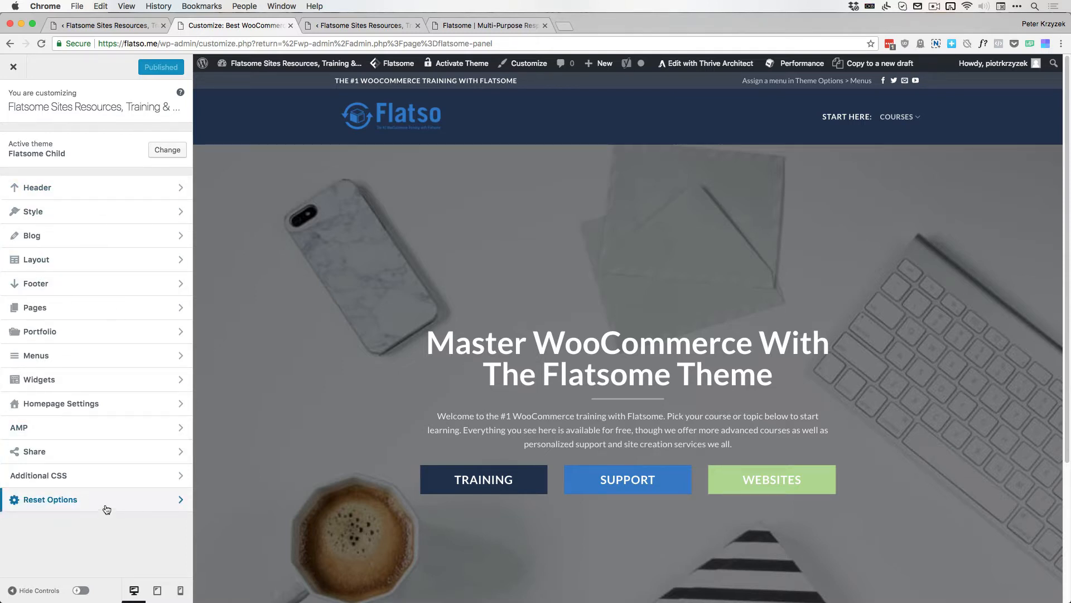
pyautogui.click(125, 25)
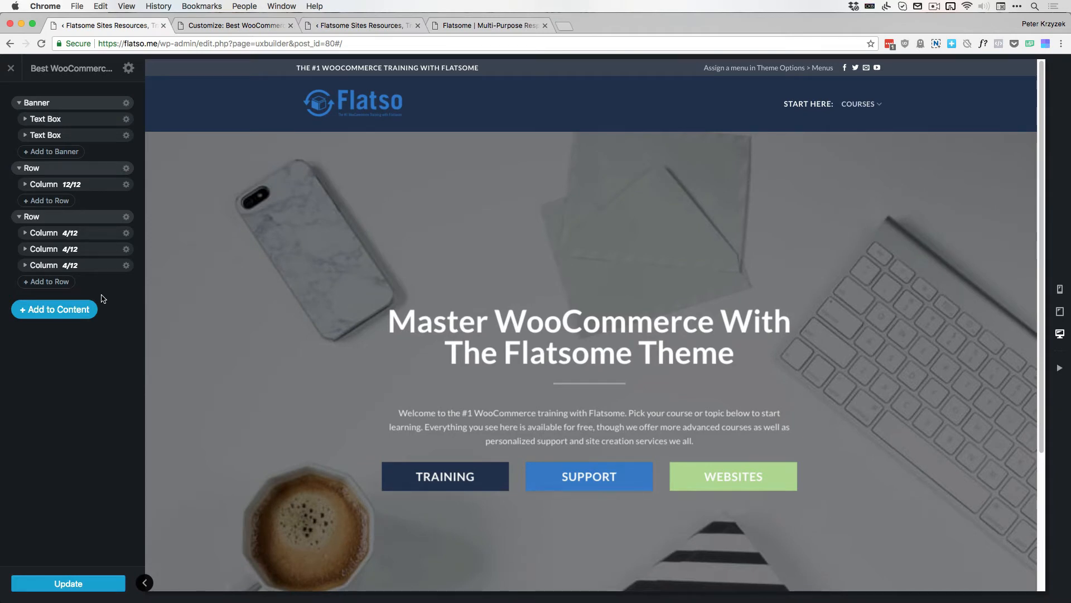
pyautogui.click(69, 104)
pyautogui.scroll(-3, 554, 350)
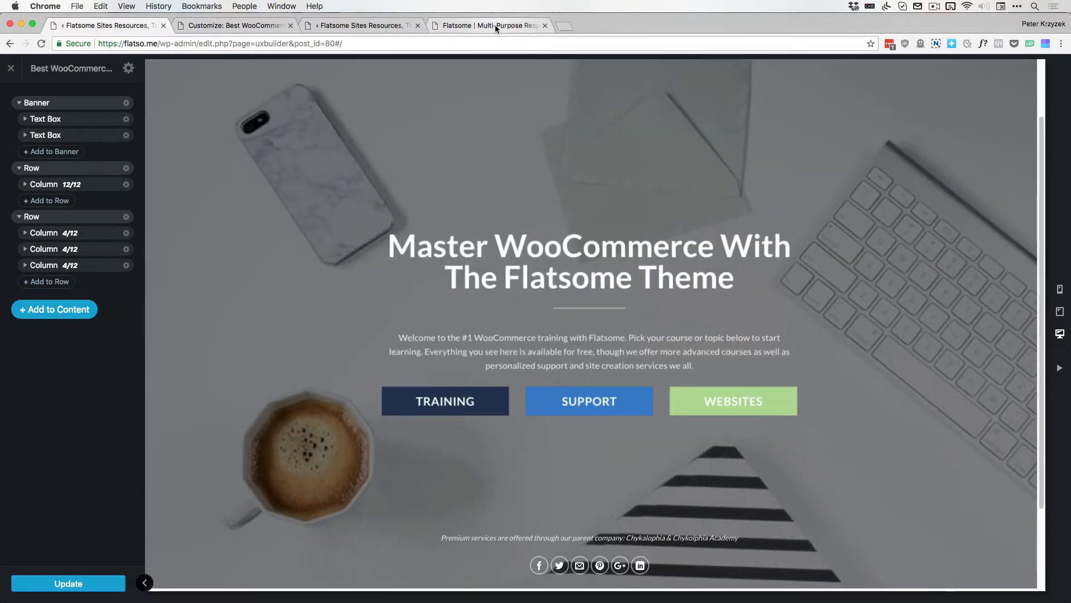
# Browse the Flatsome theme's live preview page, and revisit the open Advanced Options, customizer and UX Builder pages
pyautogui.click(495, 25)
pyautogui.scroll(-10, 410, 264)
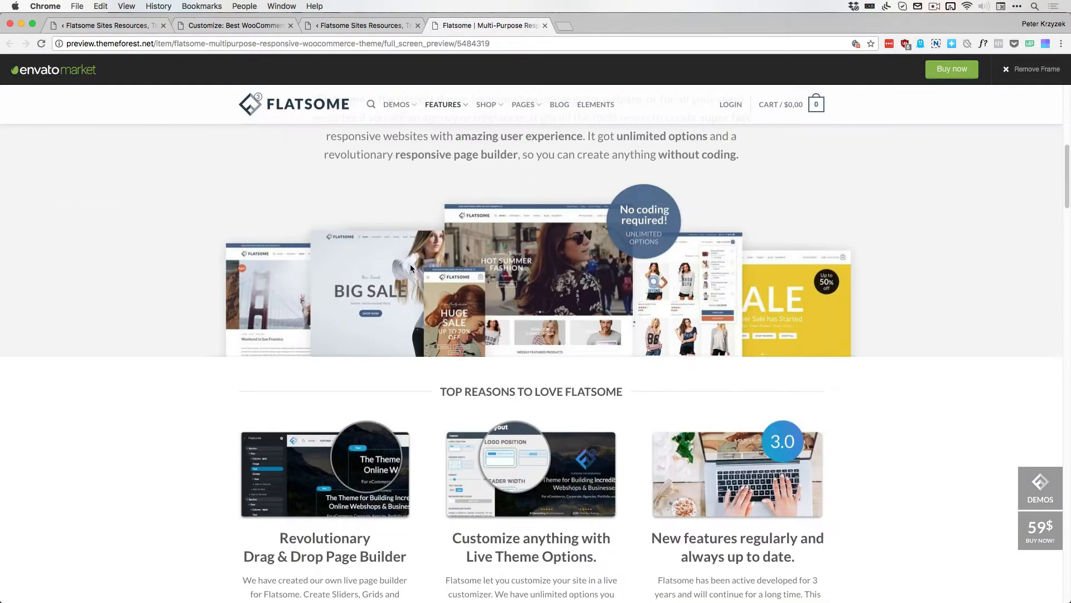
pyautogui.scroll(-10, 410, 264)
pyautogui.scroll(18, 383, 253)
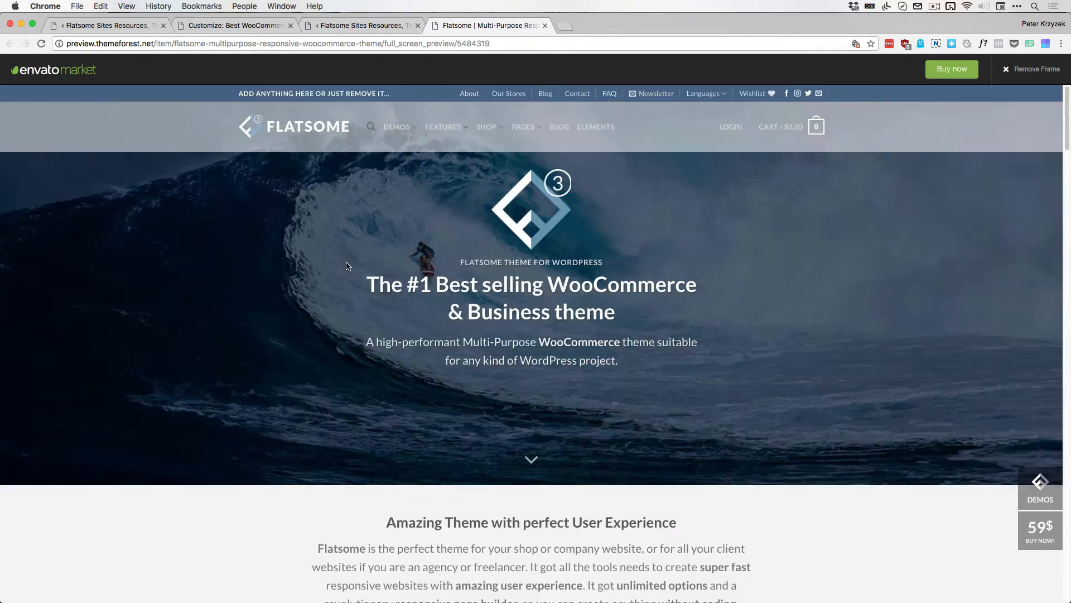
pyautogui.click(354, 25)
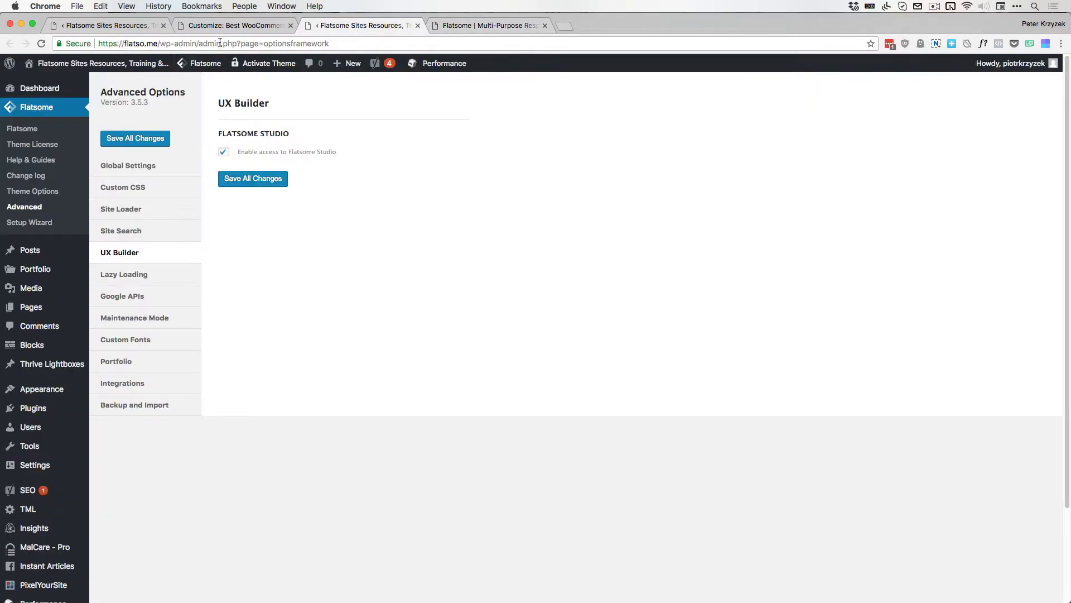
pyautogui.click(212, 26)
pyautogui.click(77, 25)
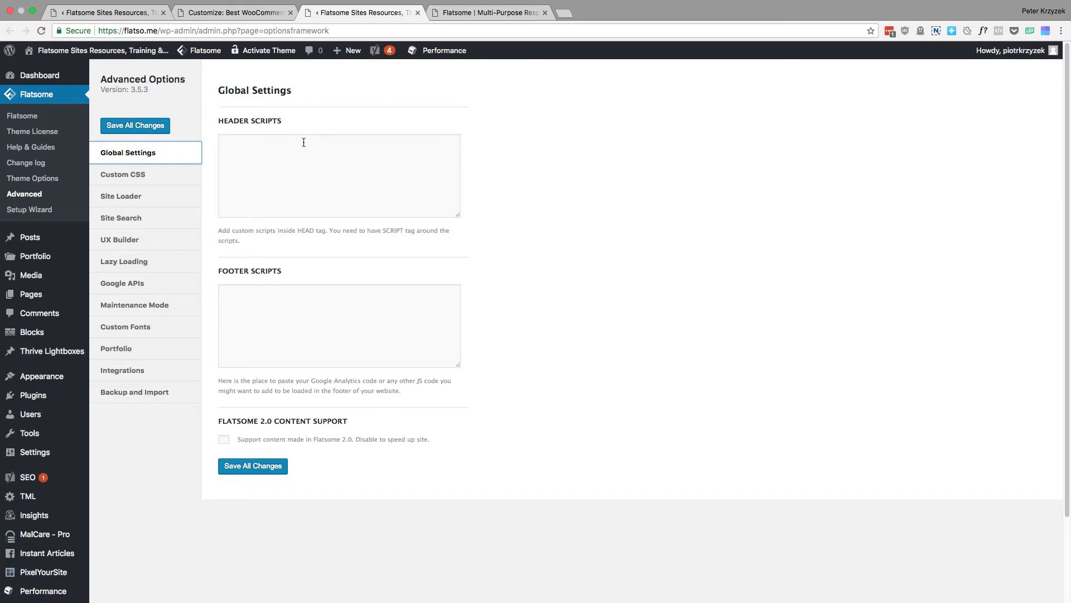
# Examine the Header Scripts and Footer Scripts fields and their descriptions in the Global Settings of the Advanced Options
pyautogui.click(177, 181)
pyautogui.click(183, 161)
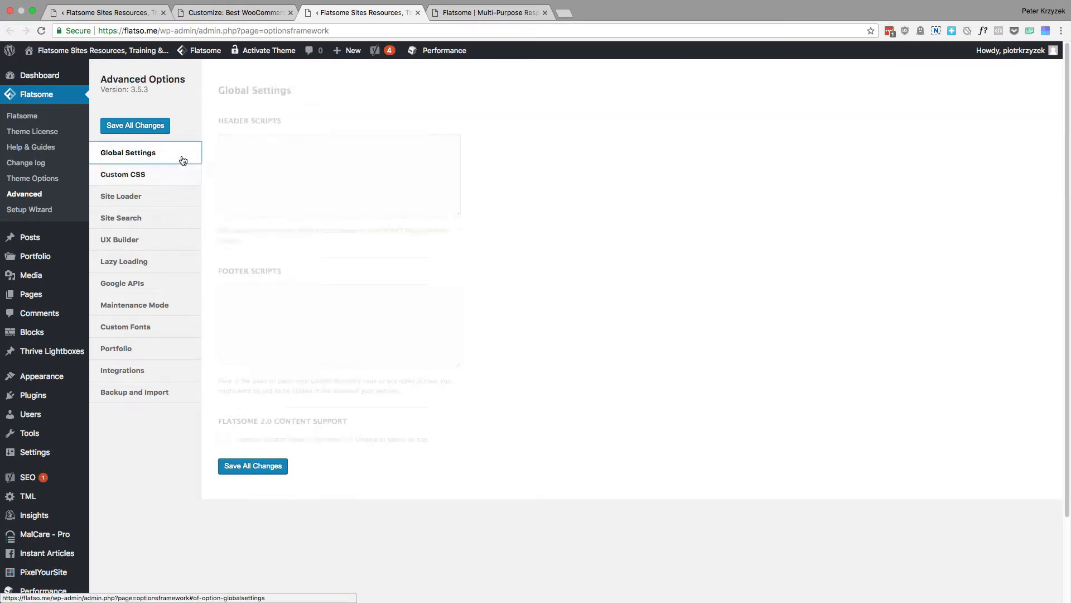
pyautogui.click(270, 150)
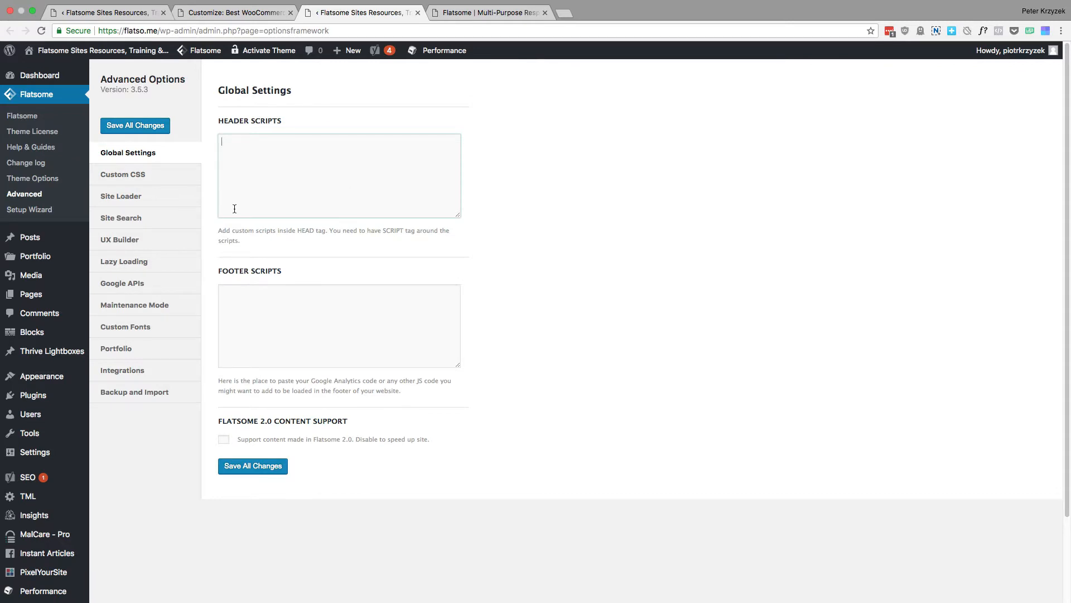
pyautogui.moveTo(404, 392); pyautogui.dragTo(277, 380)
pyautogui.click(278, 380)
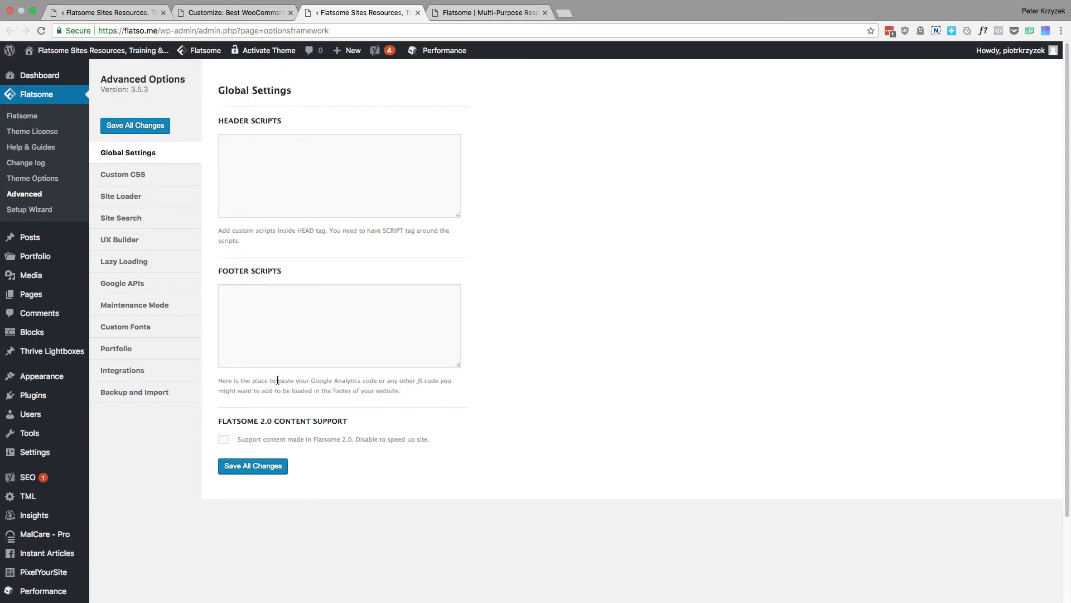
pyautogui.moveTo(409, 387); pyautogui.dragTo(296, 384)
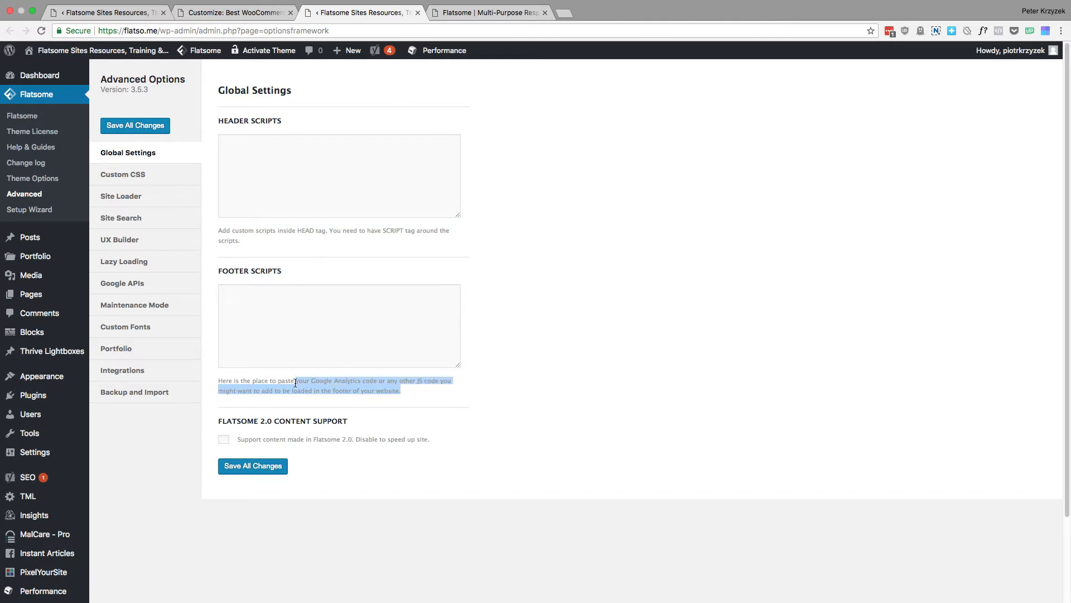
pyautogui.click(292, 304)
pyautogui.click(325, 155)
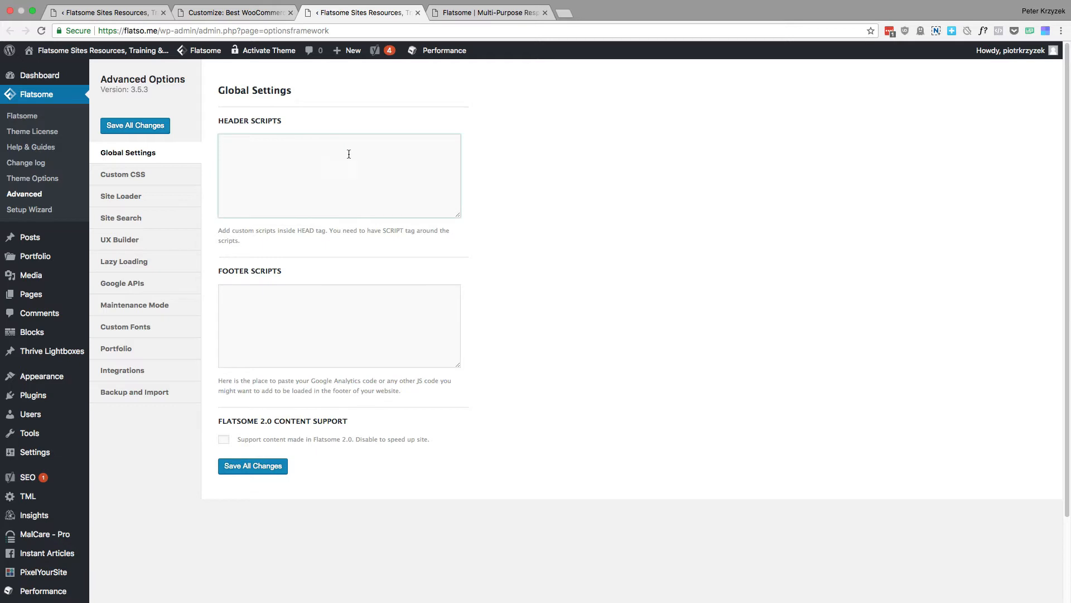
pyautogui.click(238, 238)
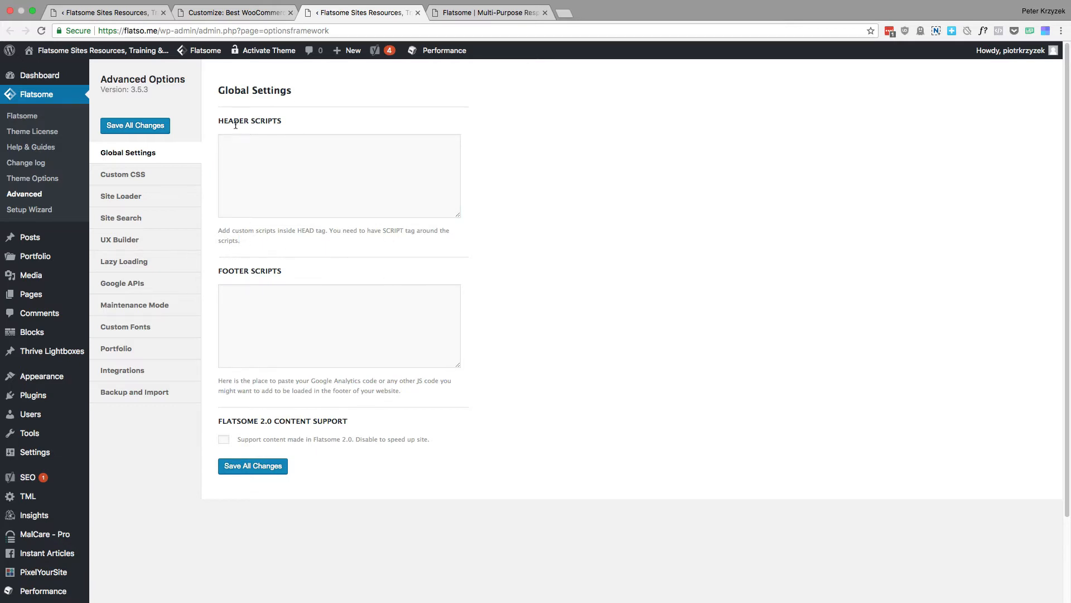
pyautogui.moveTo(235, 126); pyautogui.dragTo(301, 144)
pyautogui.click(311, 168)
pyautogui.click(313, 317)
pyautogui.click(277, 195)
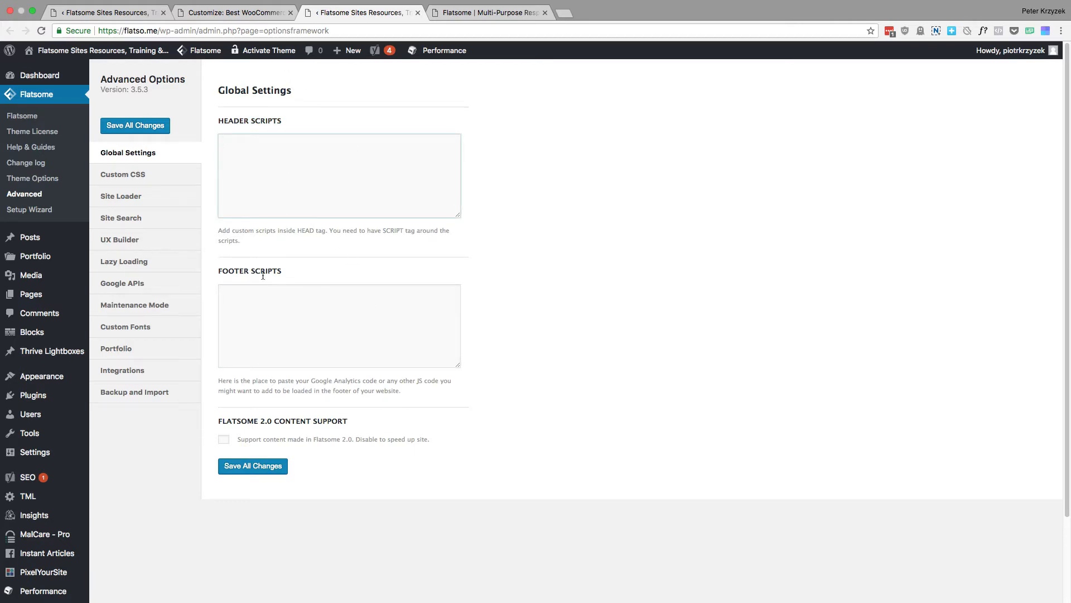
pyautogui.click(346, 304)
pyautogui.click(332, 194)
# Review the Custom CSS fields for all screens, tablets and down, and mobile only, plus the Site Loader settings
pyautogui.click(140, 181)
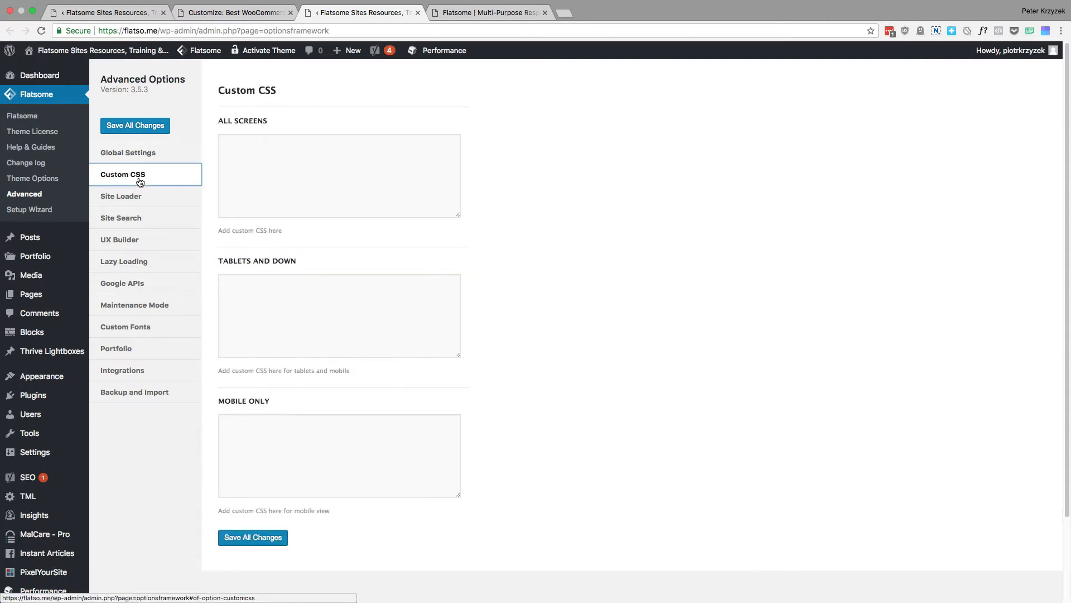
pyautogui.click(351, 143)
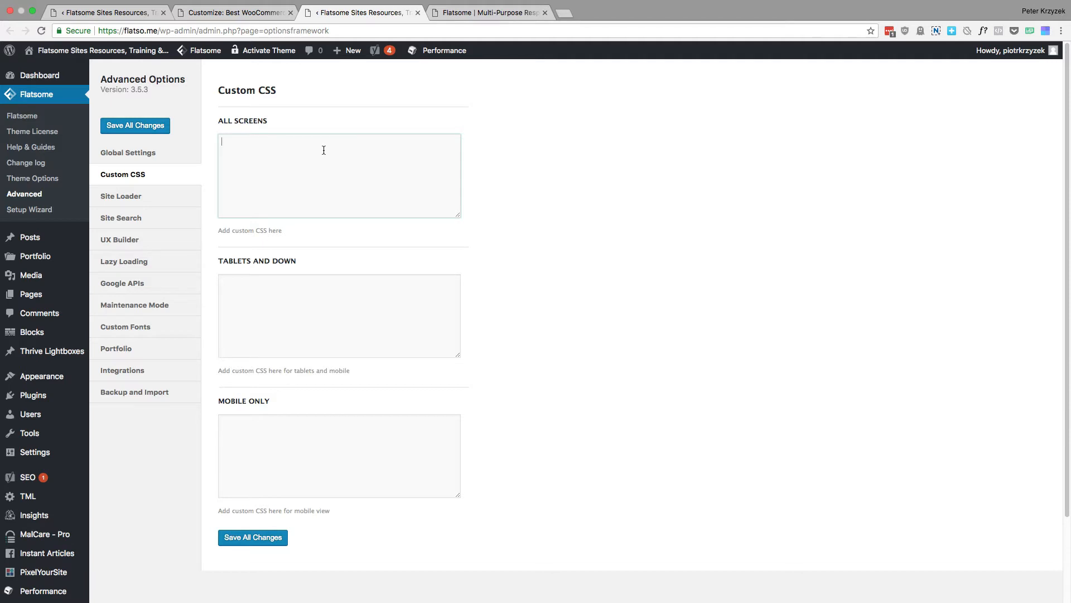
pyautogui.click(264, 314)
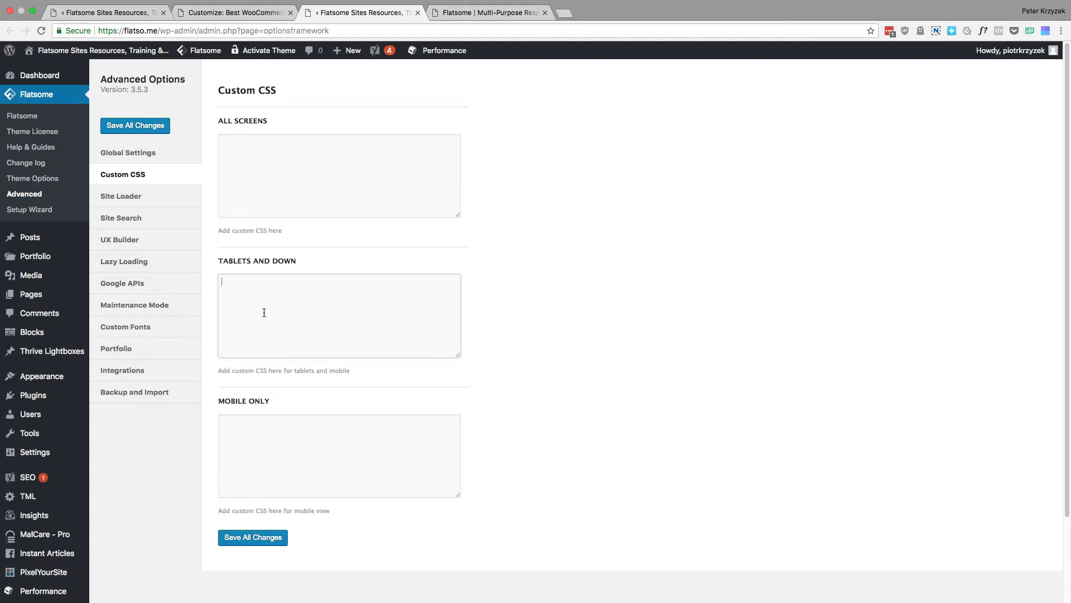
pyautogui.click(320, 446)
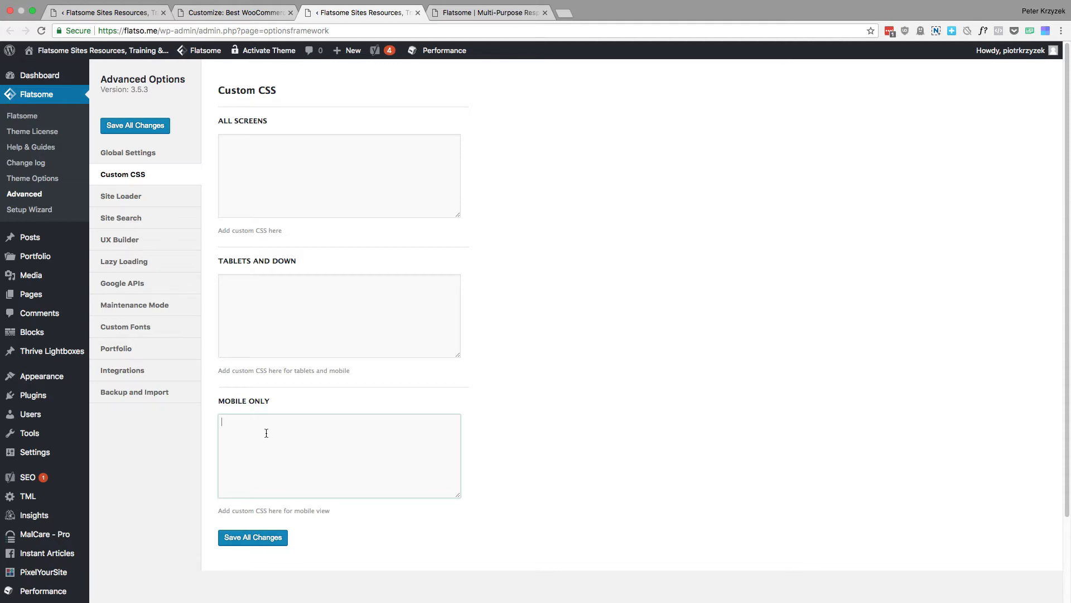
pyautogui.click(140, 201)
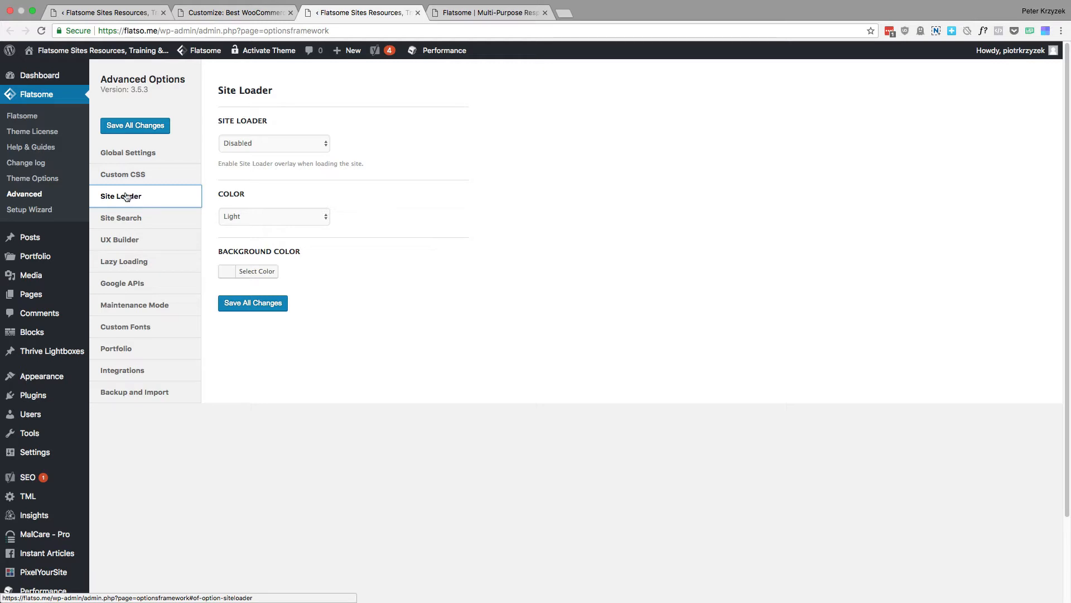
# Try "Search for products here ..." as the search placeholder in the Site Search settings, and clear the field
pyautogui.click(152, 221)
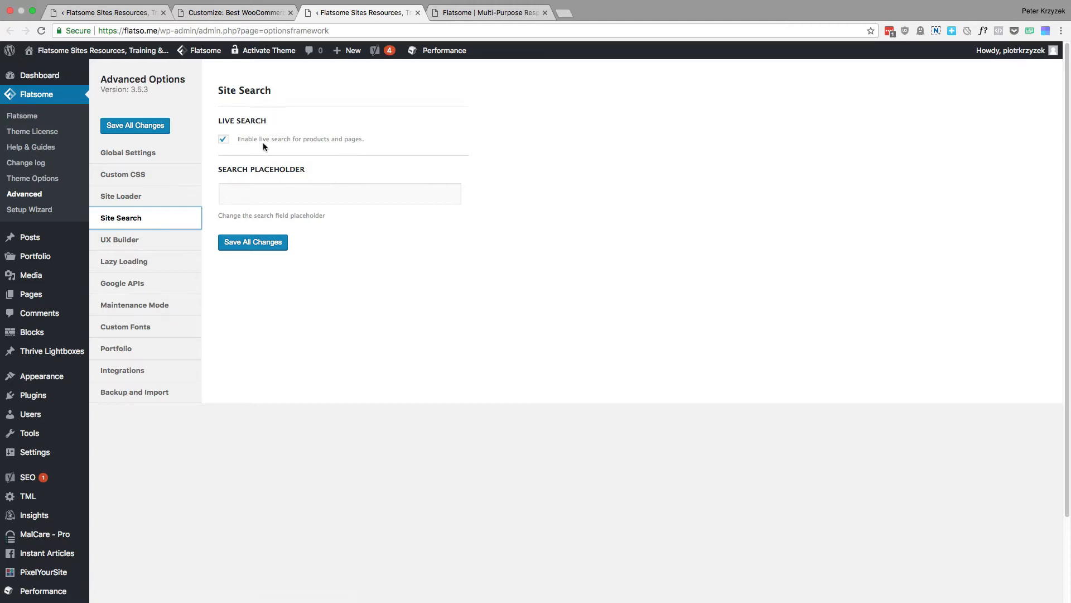
pyautogui.click(263, 197)
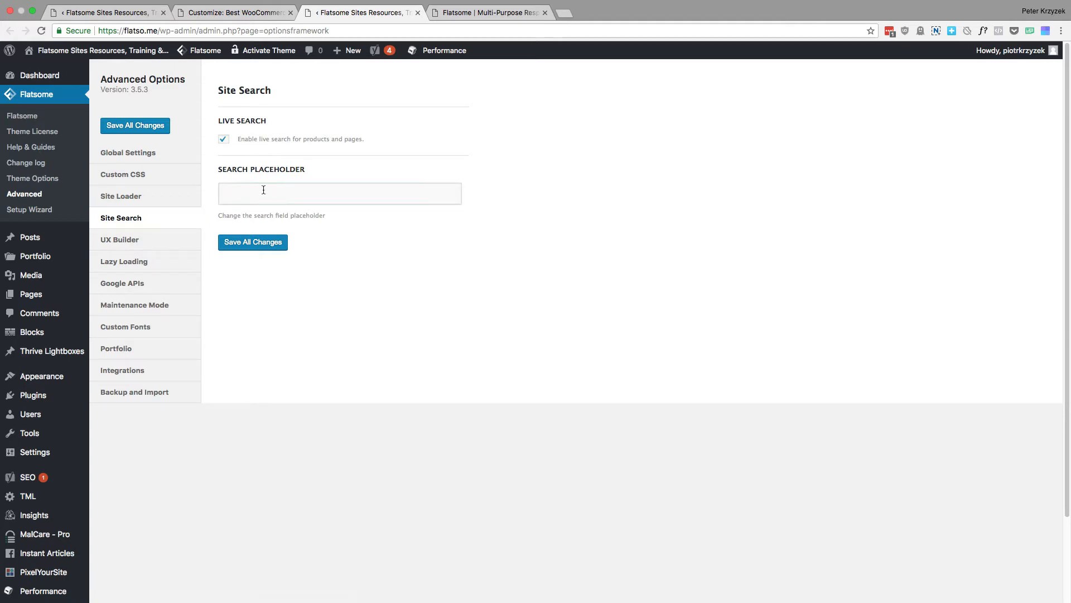
pyautogui.write('asdfsd')
pyautogui.press('BackSpace')
pyautogui.press('BackSpace')
pyautogui.press('BackSpace')
pyautogui.press('BackSpace')
pyautogui.press('BackSpace')
pyautogui.write('Search')
pyautogui.write('or products here ...')
pyautogui.press('super+a')
pyautogui.press('BackSpace')
# Examine the Flatsome Studio access option in the UX Builder settings
pyautogui.click(140, 240)
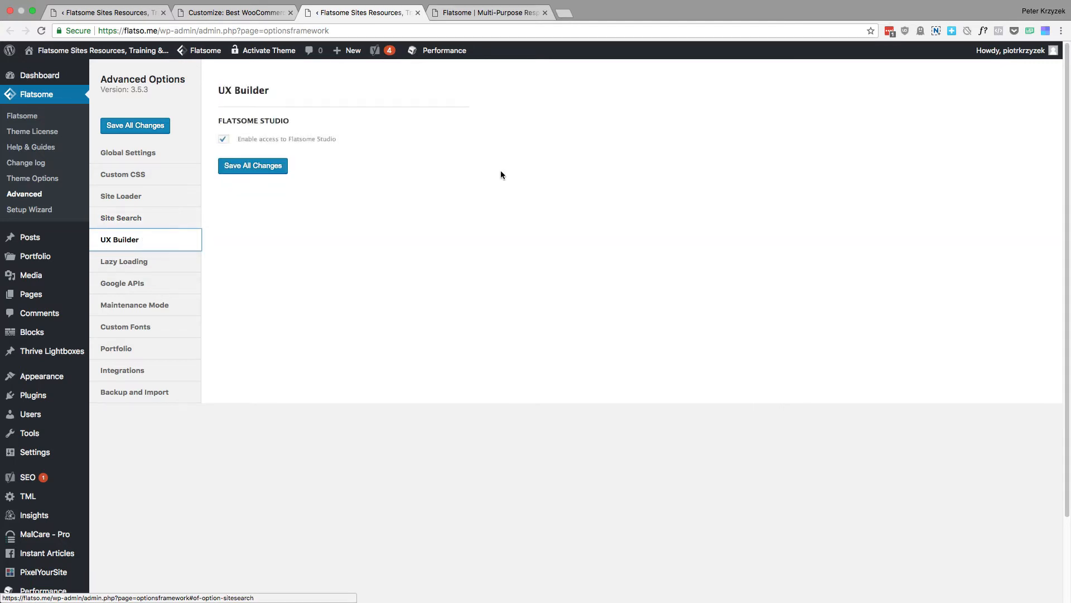
pyautogui.moveTo(398, 149); pyautogui.dragTo(247, 124)
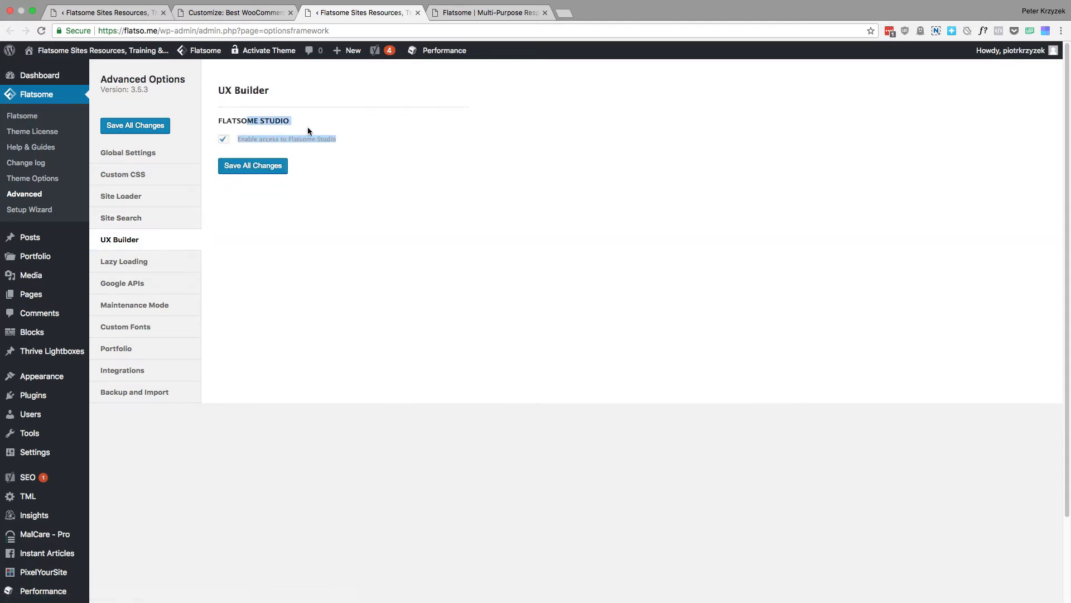
pyautogui.click(364, 134)
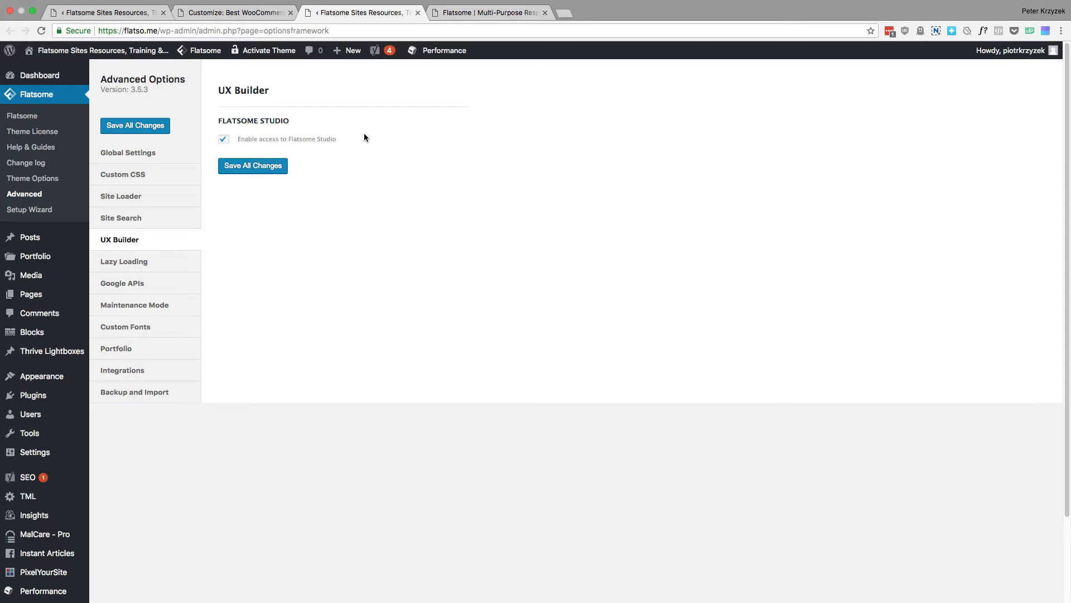
pyautogui.moveTo(364, 137)
pyautogui.mouseDown()
pyautogui.moveTo(262, 139)
pyautogui.moveTo(216, 125)
pyautogui.moveTo(350, 152)
pyautogui.mouseUp()
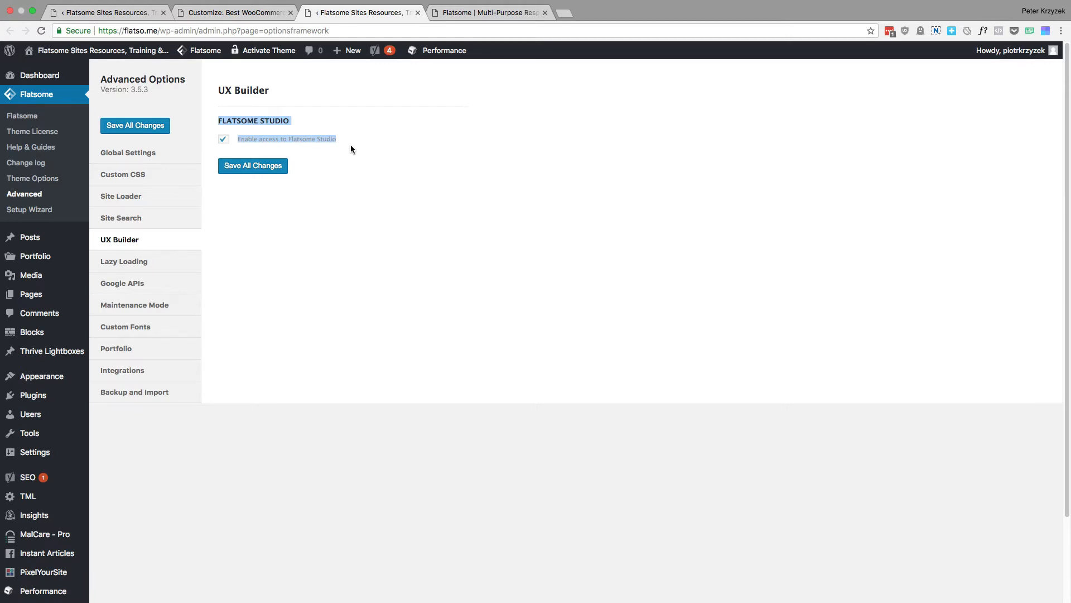
# Review the Lazy Loading options for Google Fonts, icons, banner and section backgrounds, and images
pyautogui.click(156, 264)
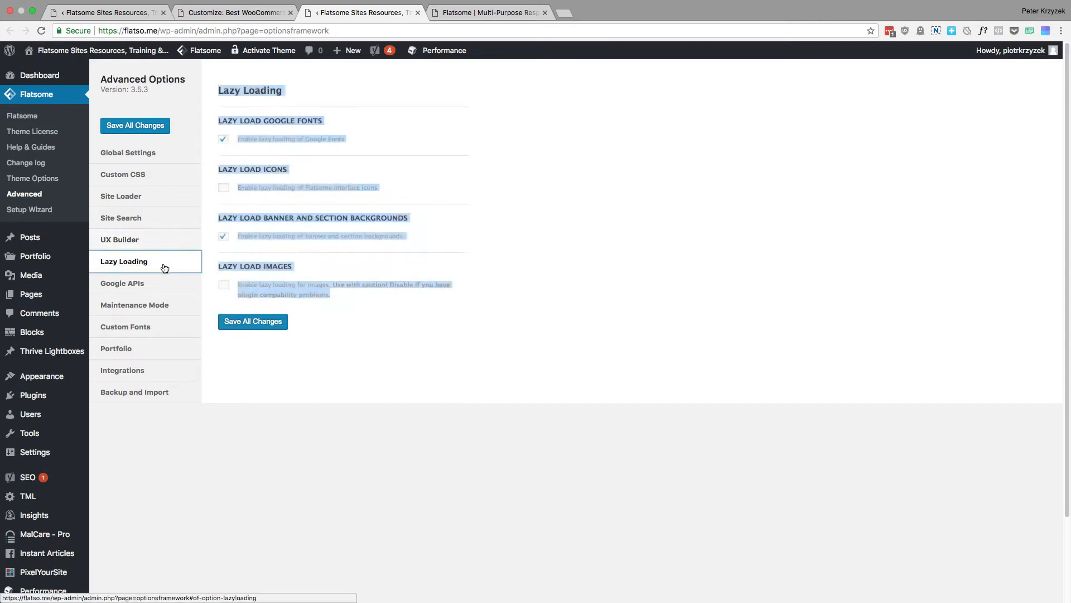
pyautogui.click(569, 196)
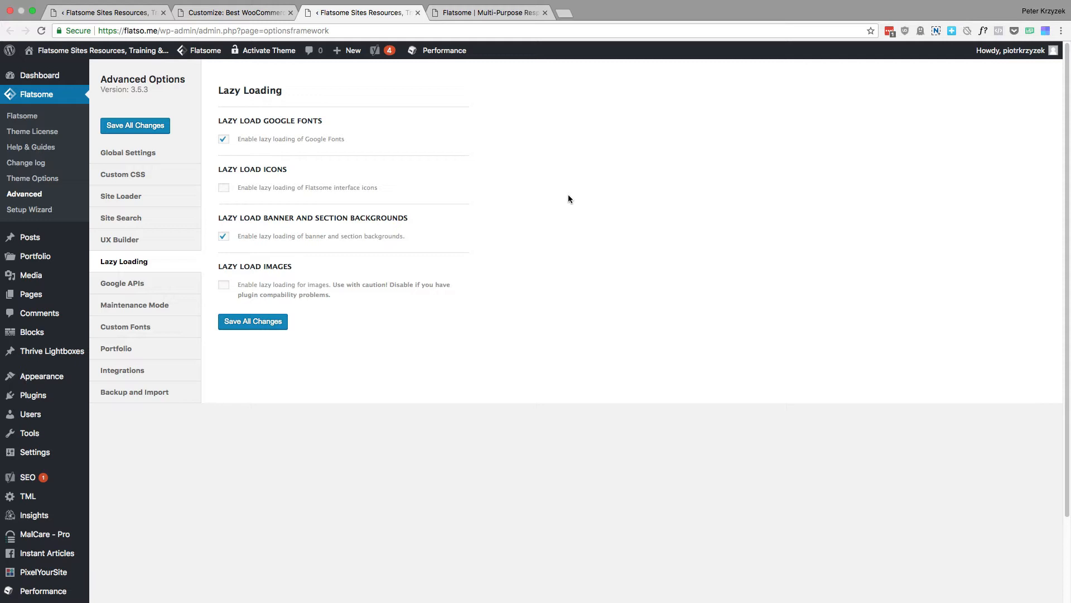
pyautogui.moveTo(375, 135); pyautogui.dragTo(211, 119)
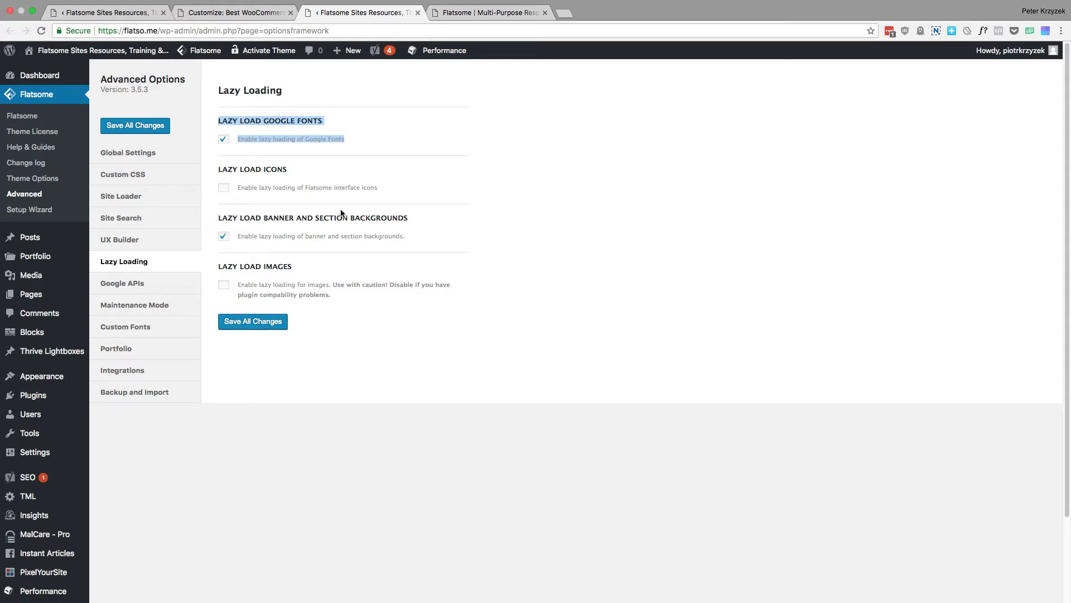
pyautogui.click(452, 218)
# Examine the Google Maps API key field and its instructions for generating a key in the Google APIs settings
pyautogui.click(155, 283)
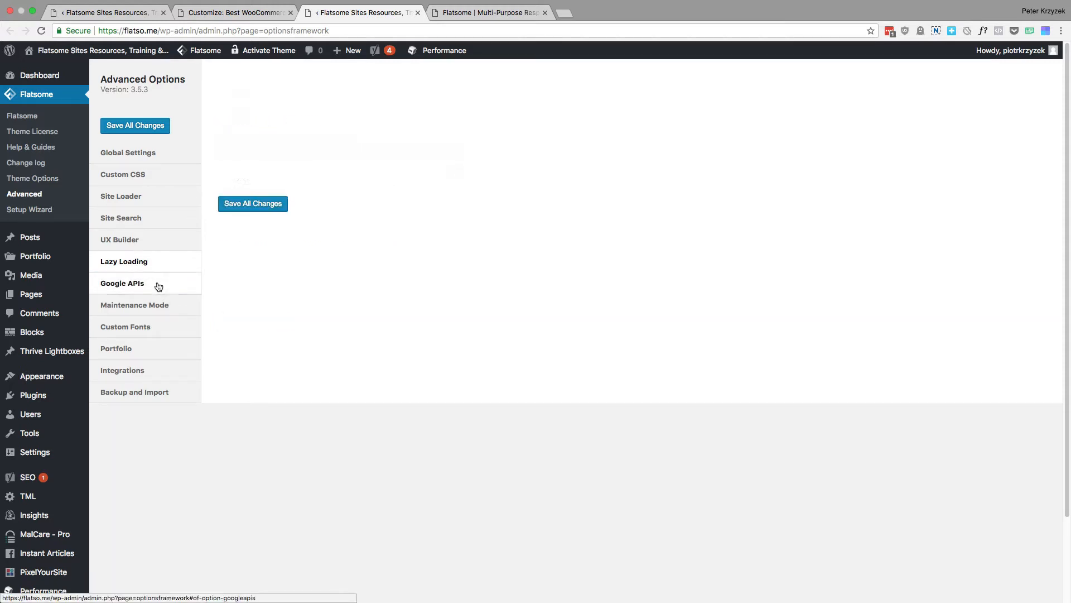
pyautogui.click(294, 147)
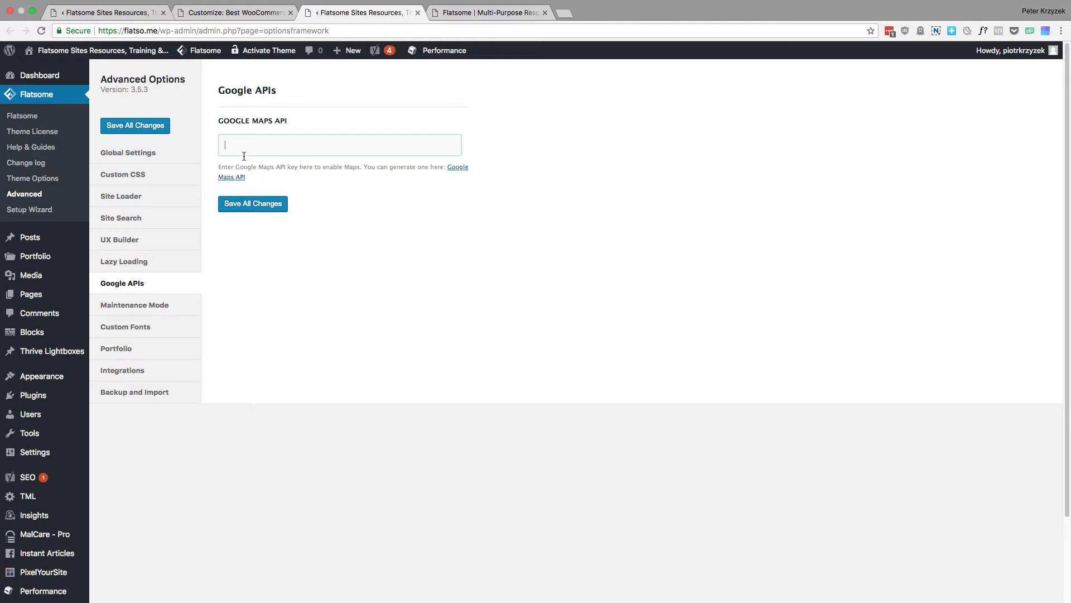
pyautogui.moveTo(234, 168); pyautogui.dragTo(295, 165)
pyautogui.click(444, 183)
pyautogui.moveTo(382, 163); pyautogui.dragTo(443, 183)
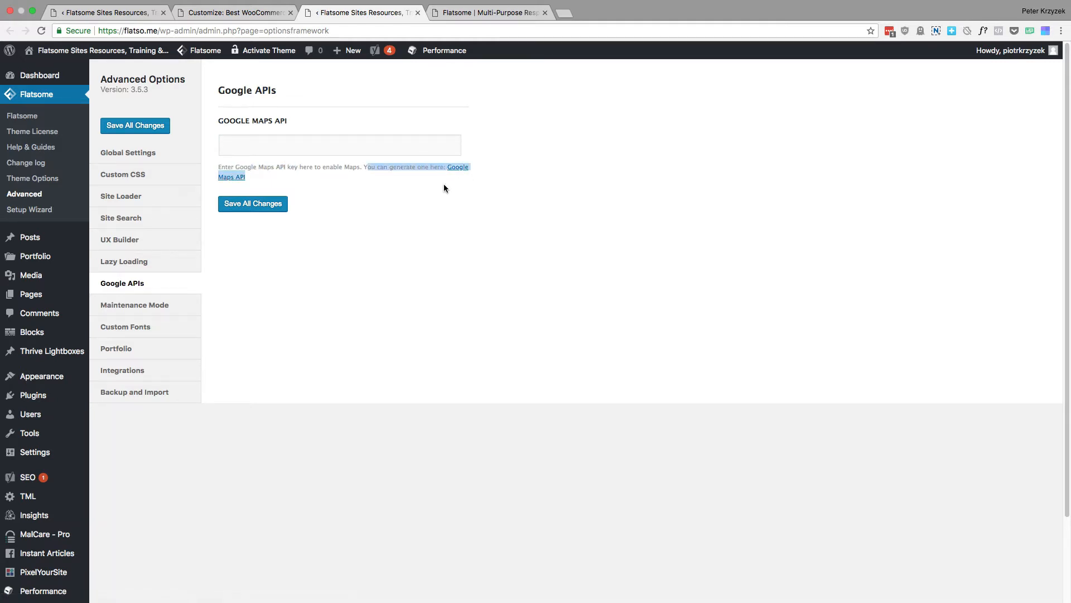
pyautogui.click(443, 183)
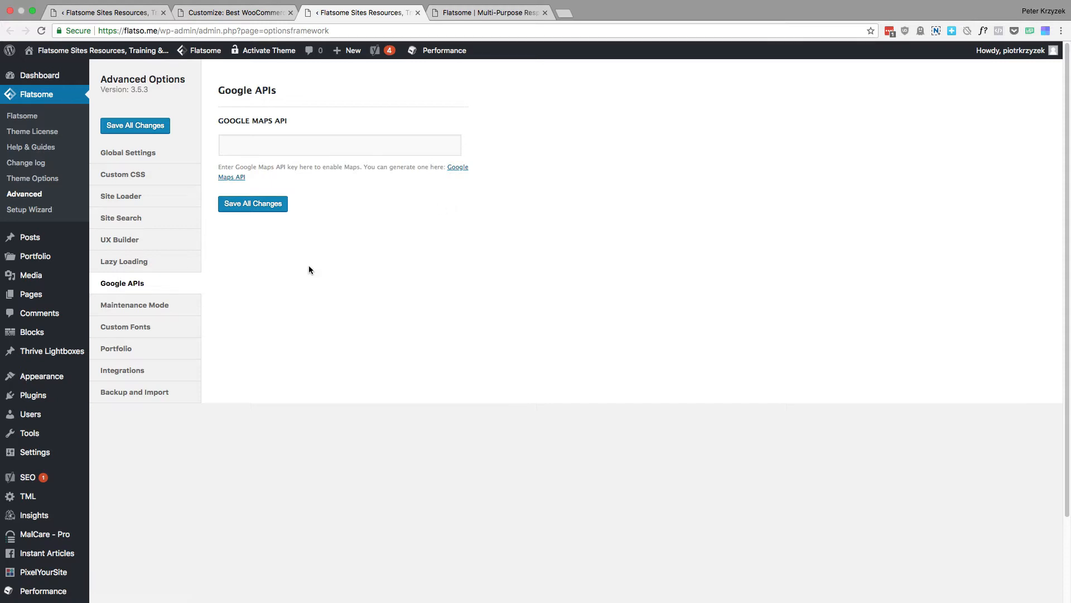
# Review the Maintenance Mode options and message text, and the instructions for adding custom fonts in the Custom Fonts settings
pyautogui.click(178, 304)
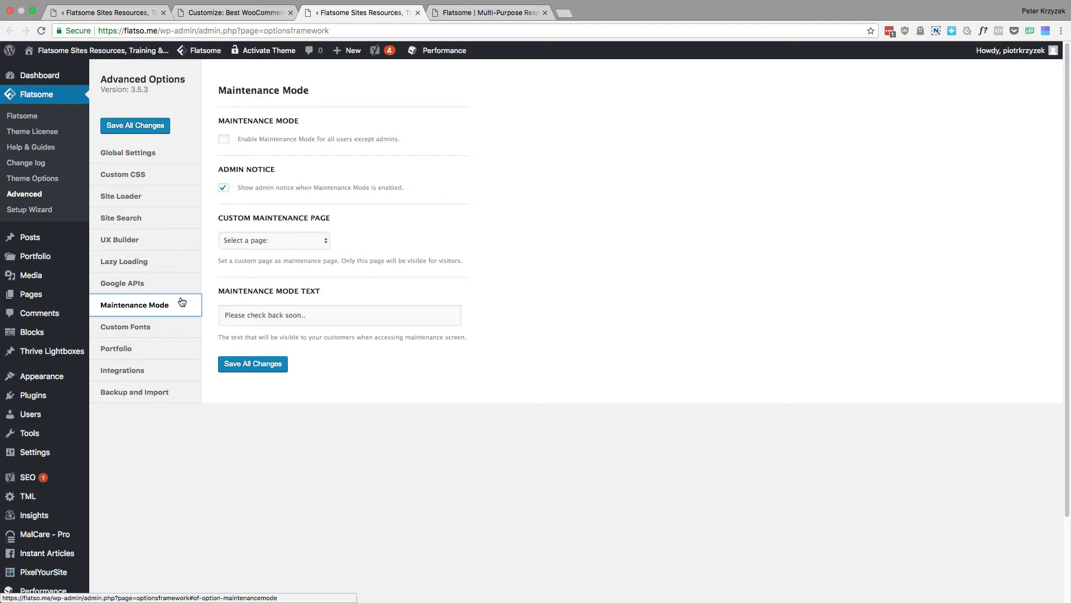
pyautogui.click(349, 314)
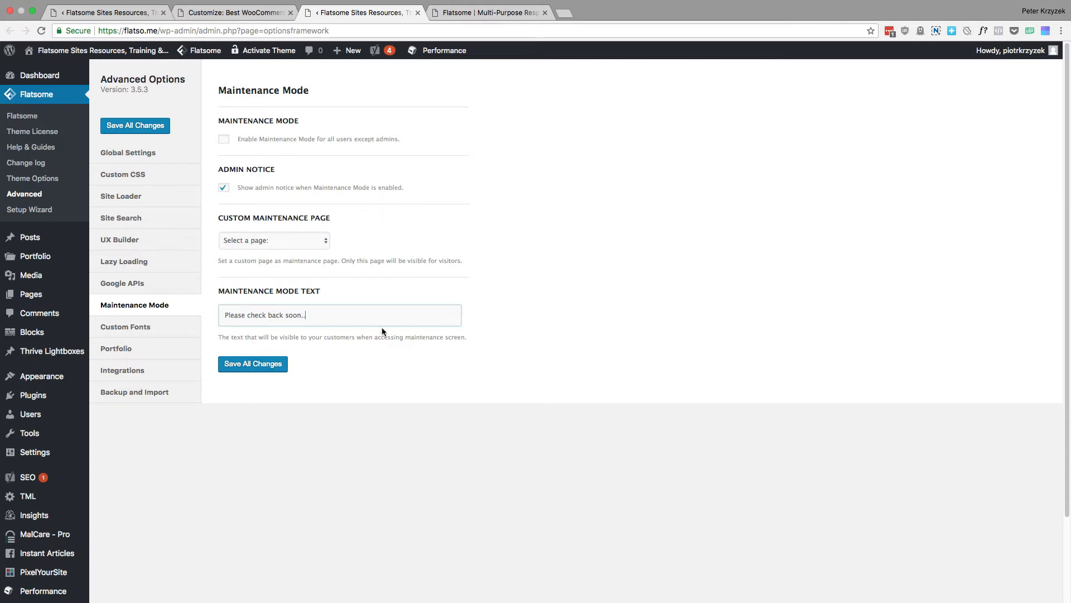
pyautogui.click(170, 328)
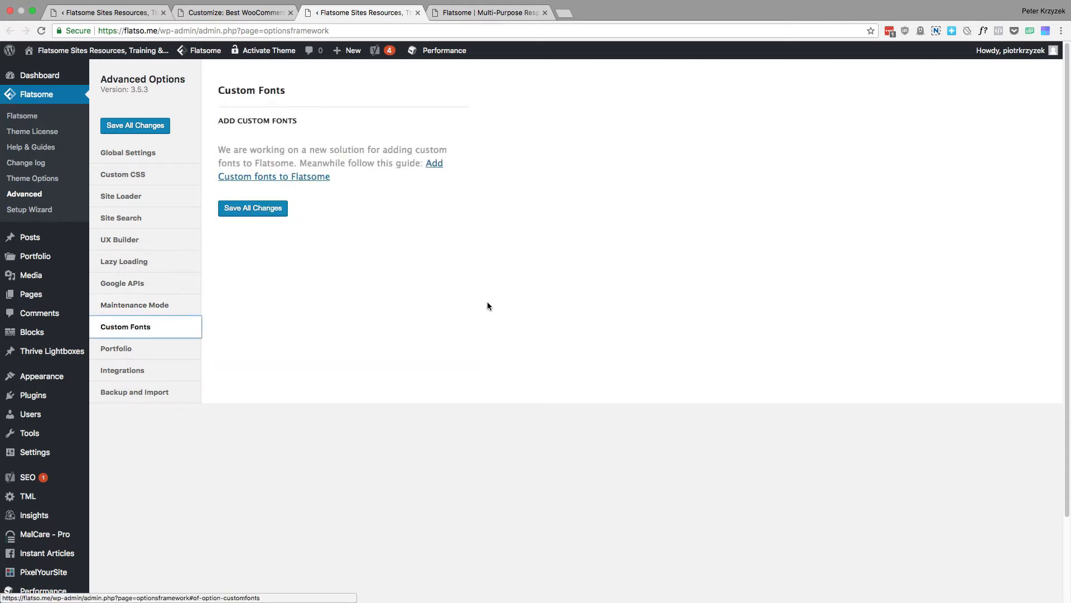
pyautogui.moveTo(375, 223)
pyautogui.mouseDown()
pyautogui.moveTo(219, 120)
pyautogui.moveTo(376, 207)
pyautogui.moveTo(383, 234)
pyautogui.moveTo(220, 120)
pyautogui.moveTo(363, 206)
pyautogui.mouseUp()
pyautogui.click(219, 120)
pyautogui.click(385, 229)
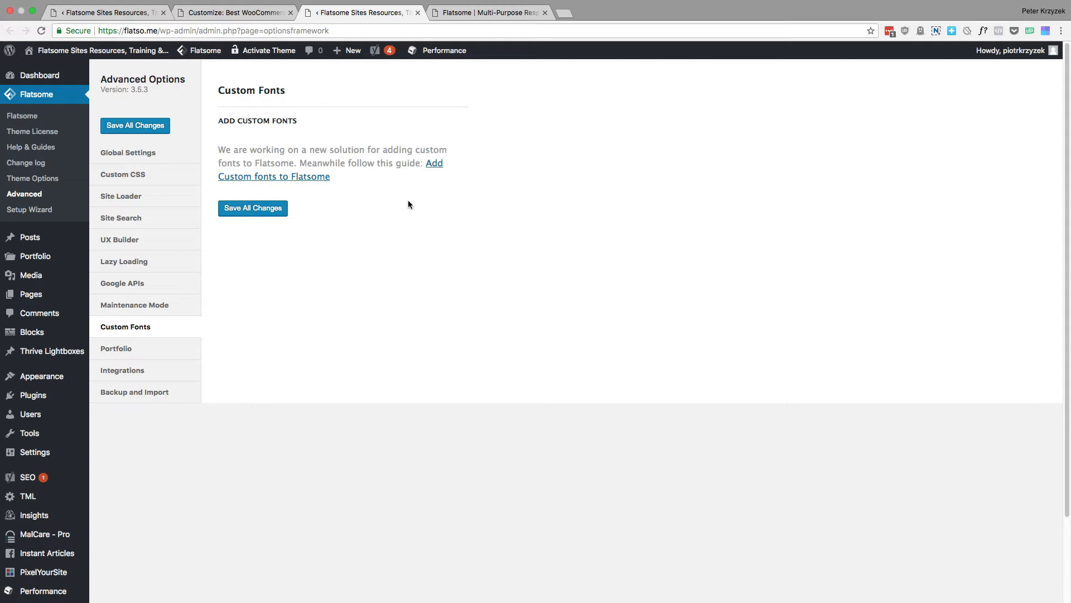
# Examine the Enable Portfolio option in the Portfolio settings
pyautogui.moveTo(78, 395)
pyautogui.click(139, 349)
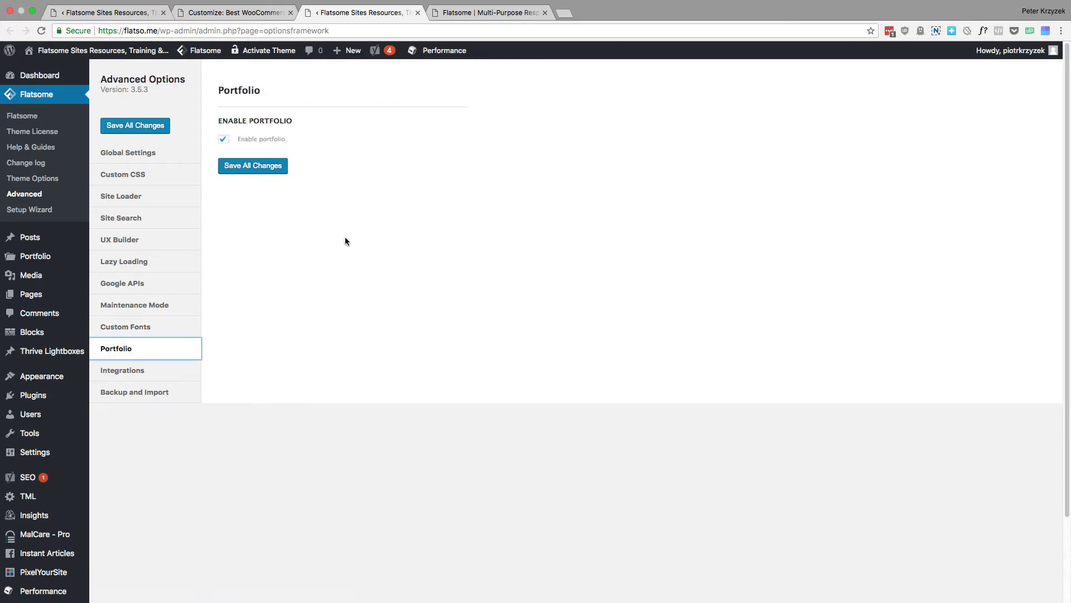
pyautogui.moveTo(56, 260)
pyautogui.moveTo(296, 140); pyautogui.dragTo(219, 119)
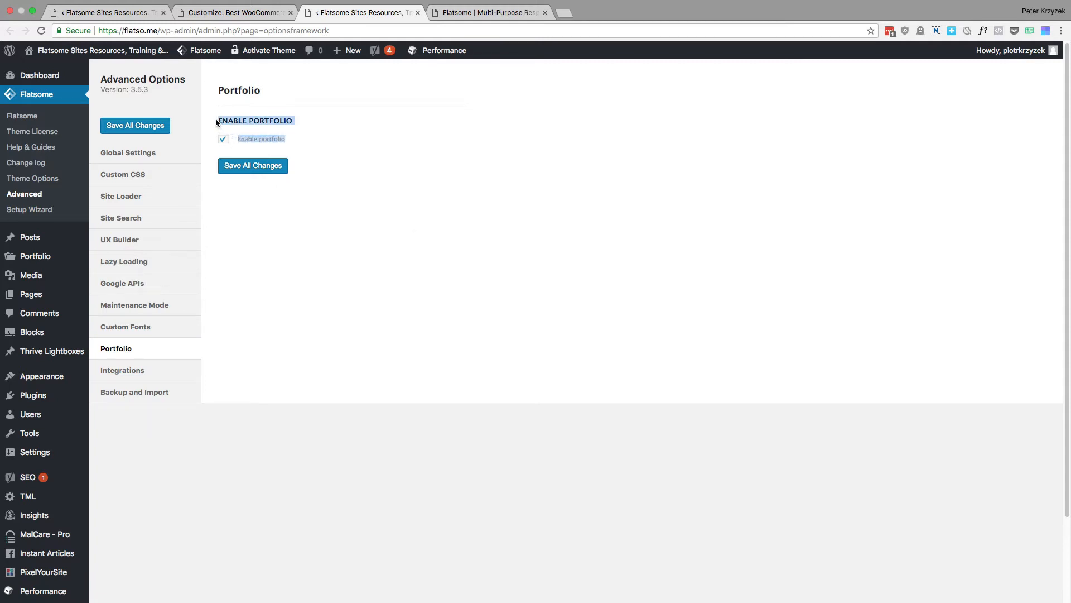
pyautogui.click(327, 141)
pyautogui.moveTo(279, 134); pyautogui.dragTo(223, 120)
pyautogui.click(206, 116)
pyautogui.moveTo(220, 119); pyautogui.dragTo(304, 123)
# Examine the Integrations settings for activated plugins
pyautogui.click(166, 371)
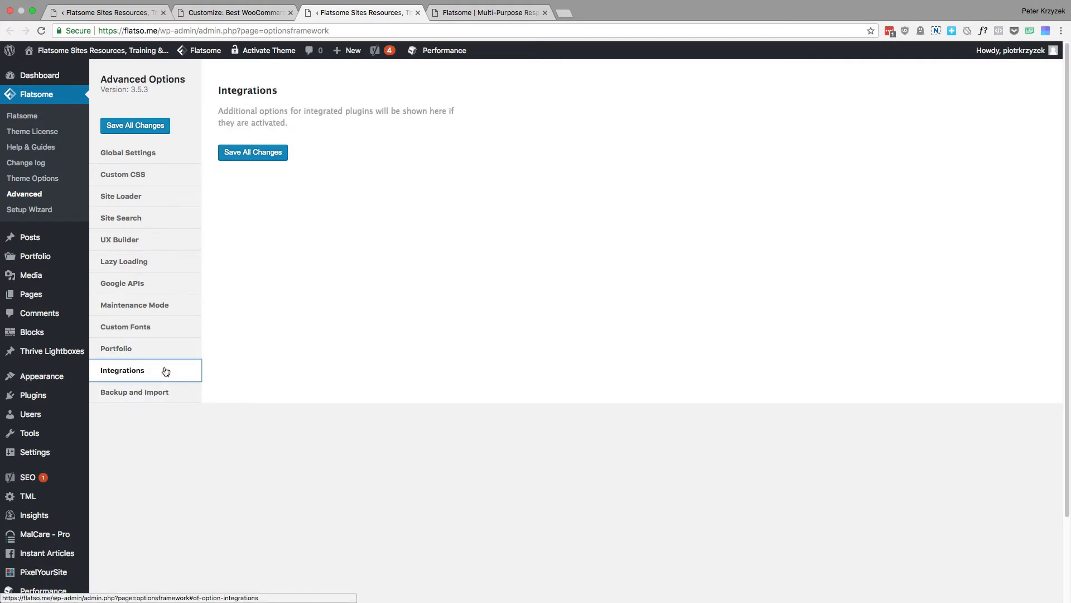
pyautogui.moveTo(257, 96); pyautogui.dragTo(231, 92)
pyautogui.click(347, 127)
pyautogui.click(234, 96)
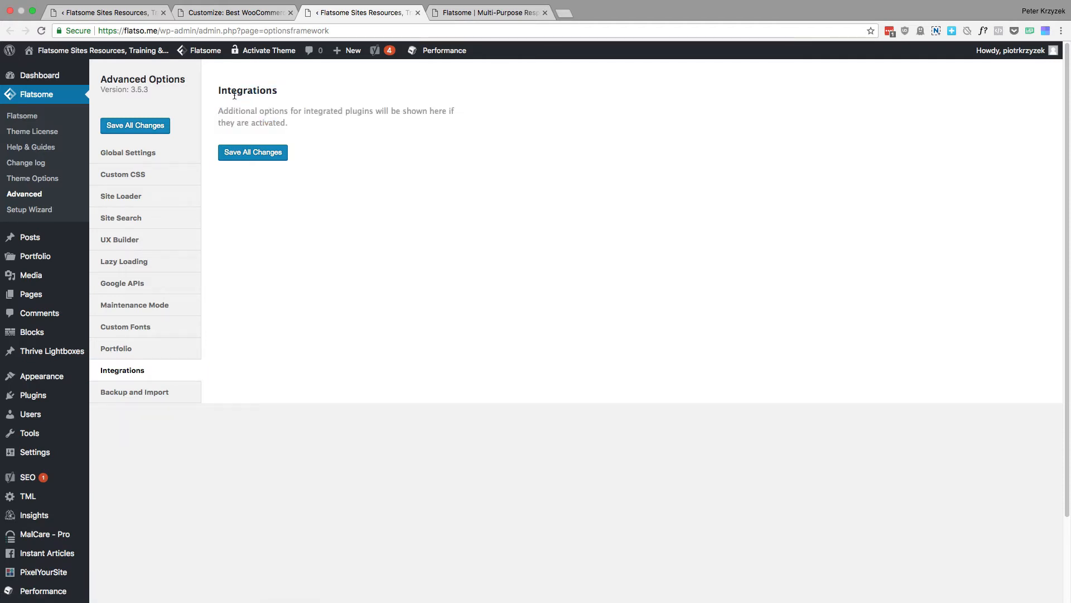
# Review the Backup and Import settings, selecting the whole block of transferable theme options data
pyautogui.click(165, 394)
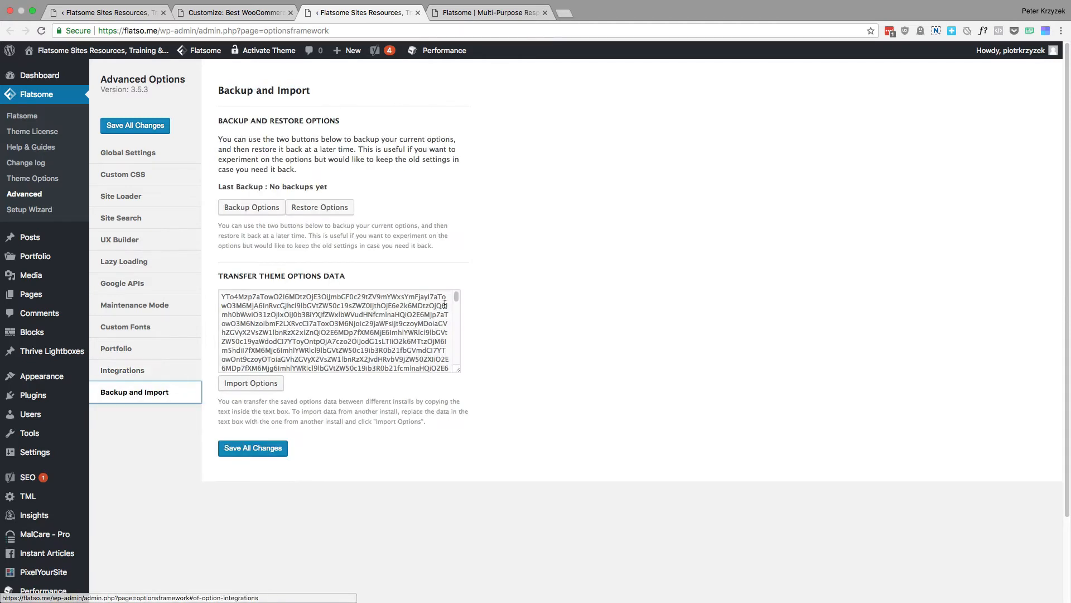
pyautogui.click(349, 334)
pyautogui.press('super+a')
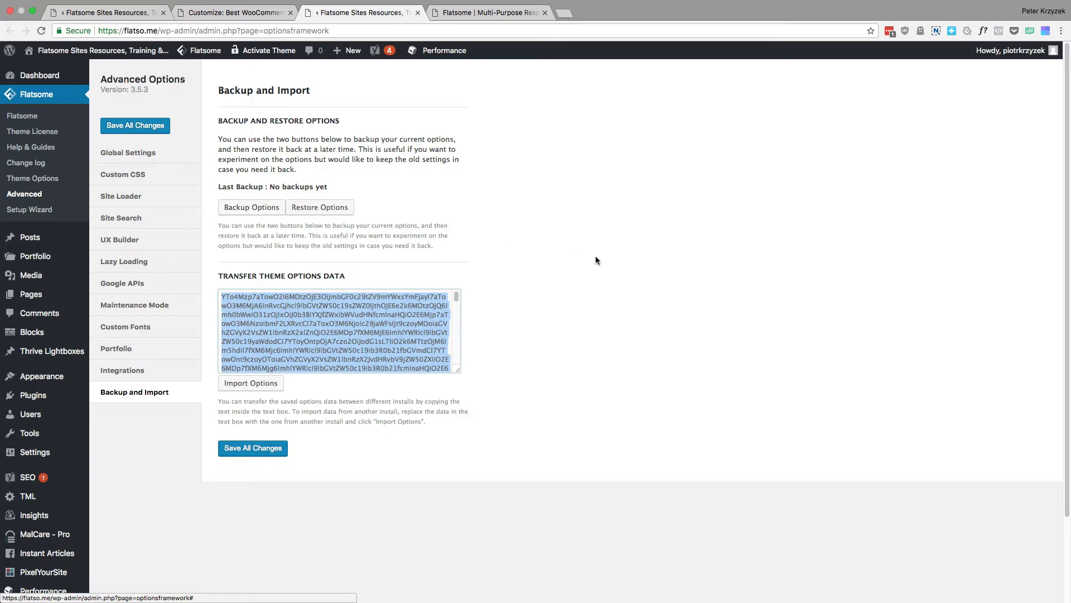
pyautogui.click(611, 286)
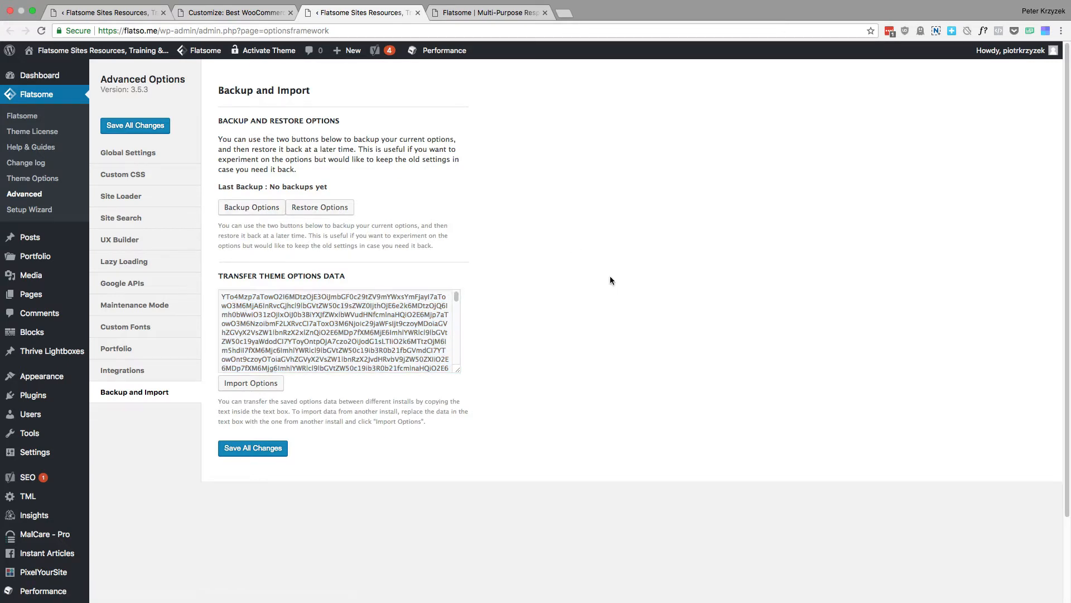
pyautogui.click(329, 324)
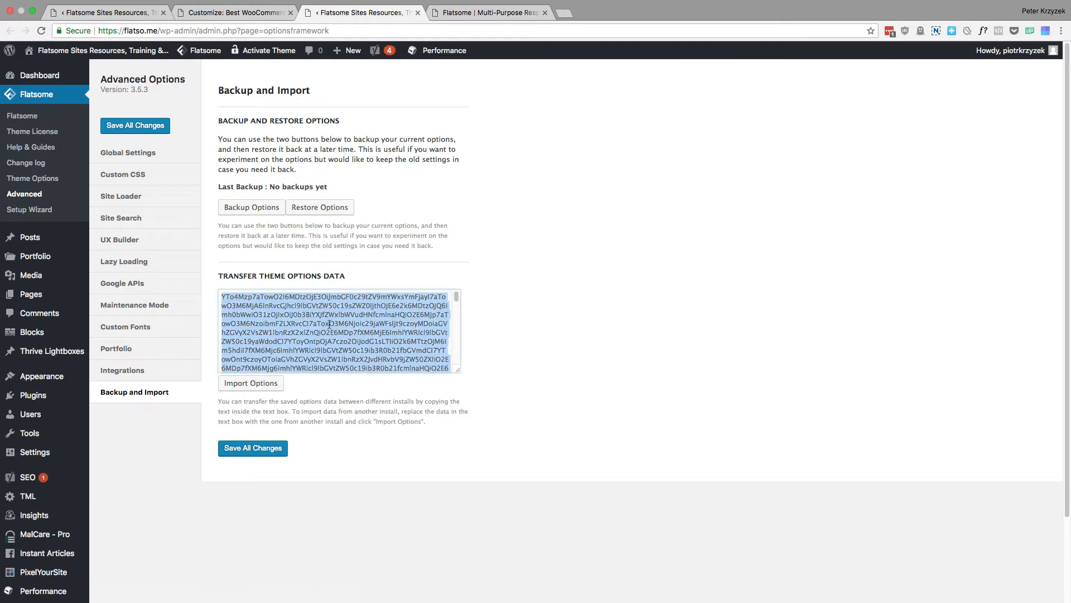
pyautogui.click(277, 279)
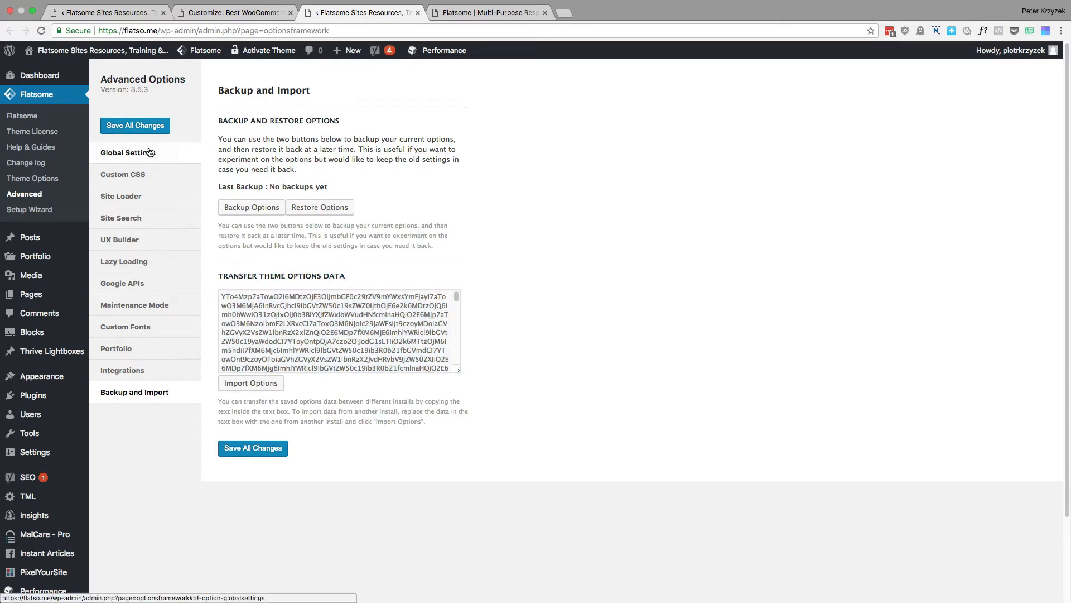
# Check the Customizer's Additional CSS page, and return to Backup and Import to highlight the theme options data
pyautogui.click(211, 15)
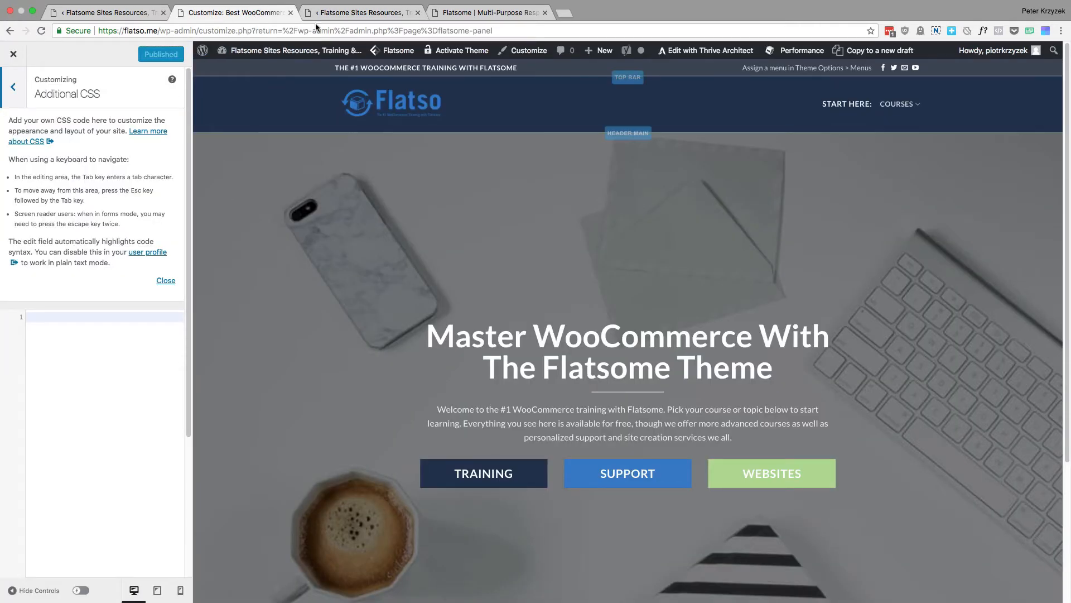
pyautogui.click(352, 13)
pyautogui.click(321, 347)
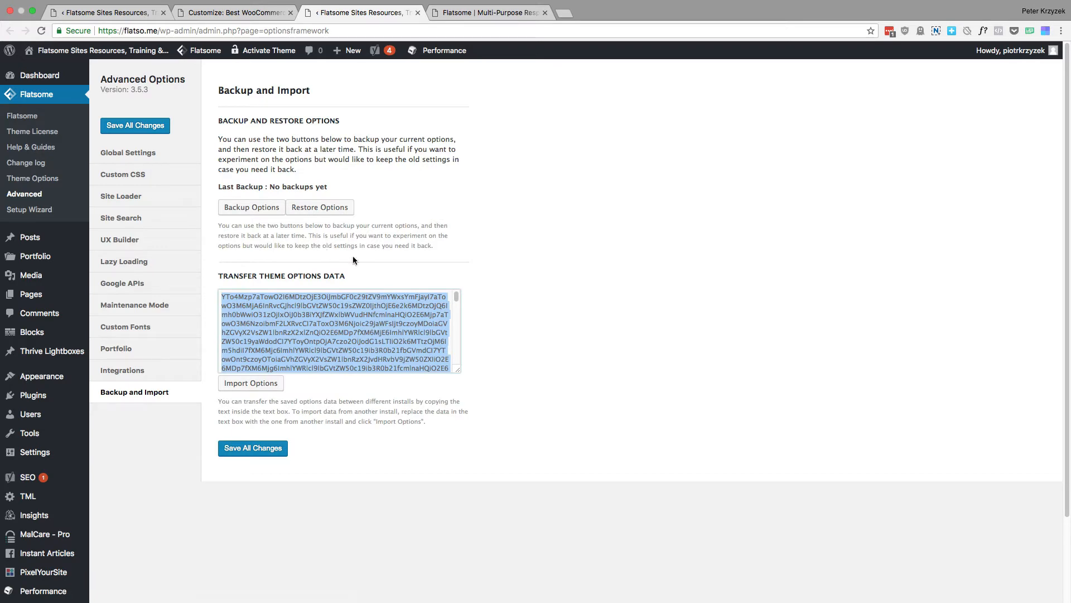
pyautogui.click(582, 219)
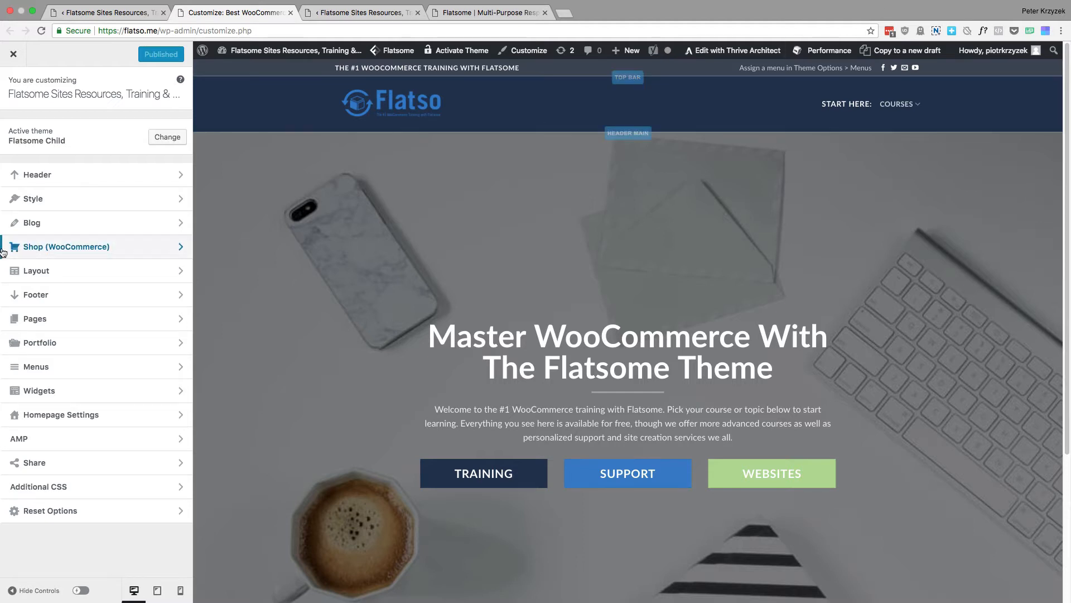
# Open the Customizer's Header settings, try HTML 2 beside the logo in the main header row, and move it back before Main Menu
pyautogui.click(89, 178)
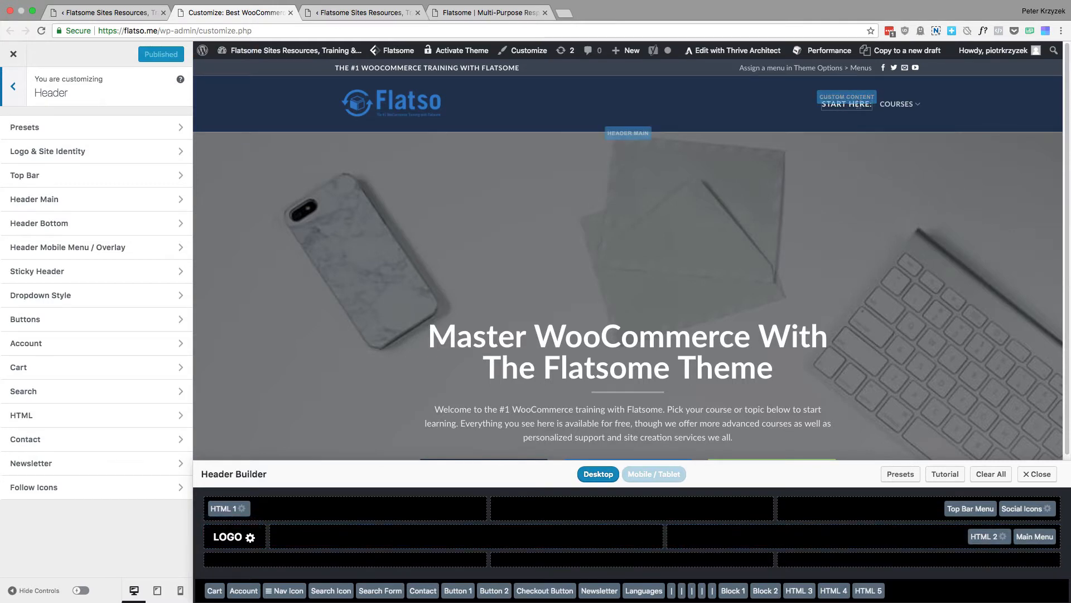
pyautogui.moveTo(983, 537); pyautogui.dragTo(498, 535)
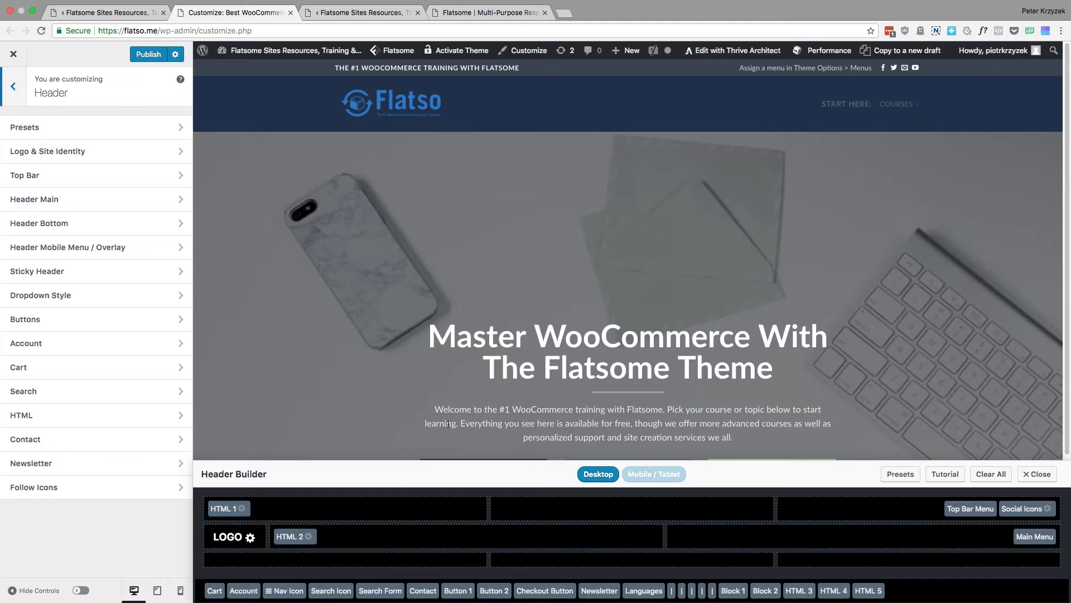
pyautogui.moveTo(291, 536); pyautogui.dragTo(956, 536)
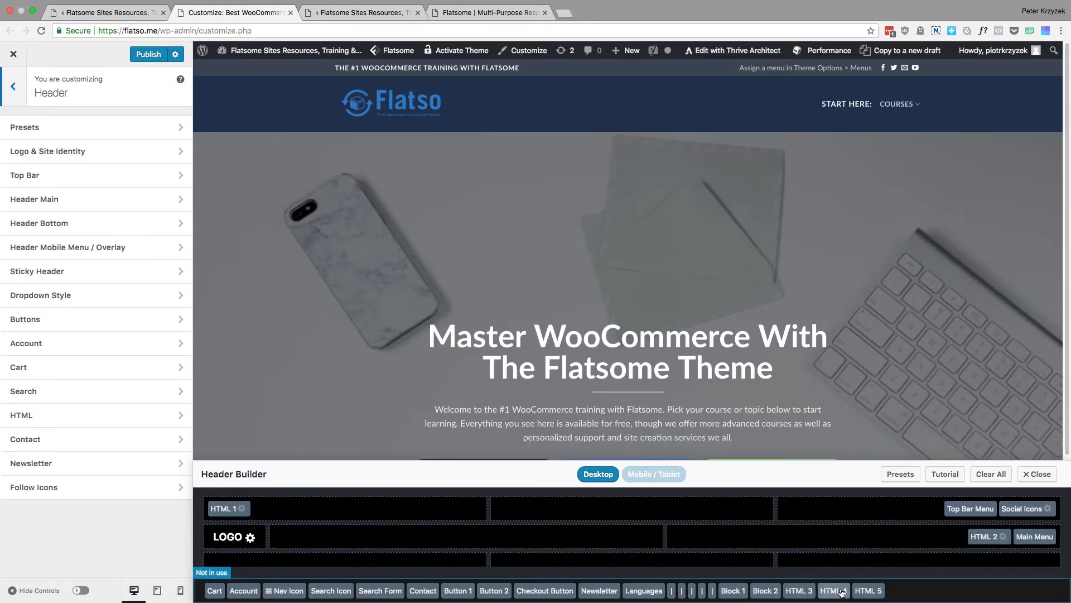
# Review the header's HTML settings opened from HTML 2, covering the Header Block selectors and the HTML 1 to HTML 5 content
pyautogui.click(1003, 537)
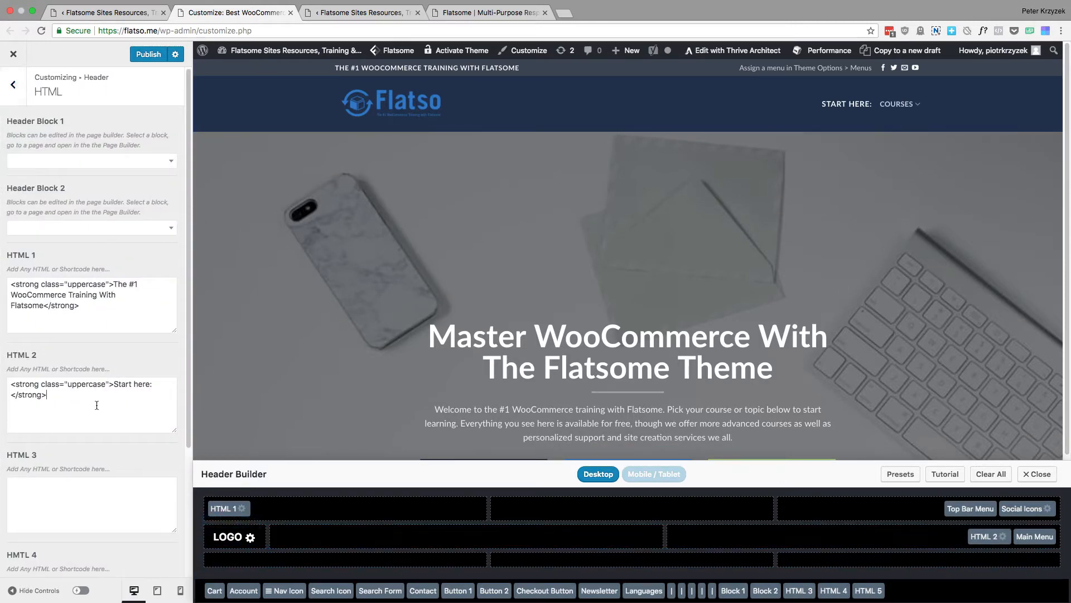
pyautogui.moveTo(97, 404); pyautogui.dragTo(17, 375)
pyautogui.moveTo(93, 325); pyautogui.dragTo(47, 280)
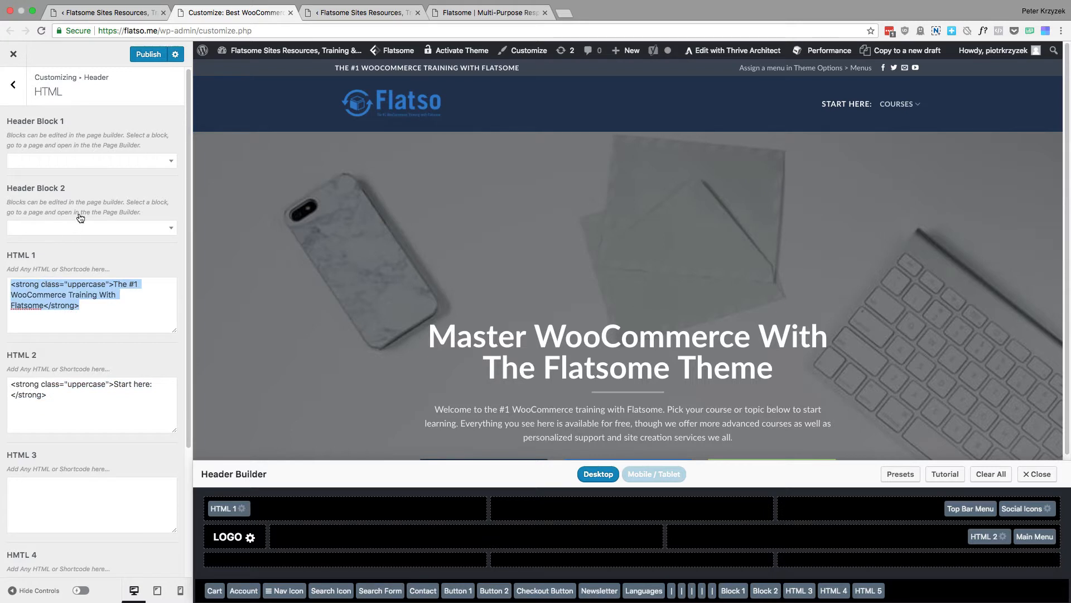
pyautogui.click(79, 144)
pyautogui.click(87, 159)
pyautogui.click(106, 134)
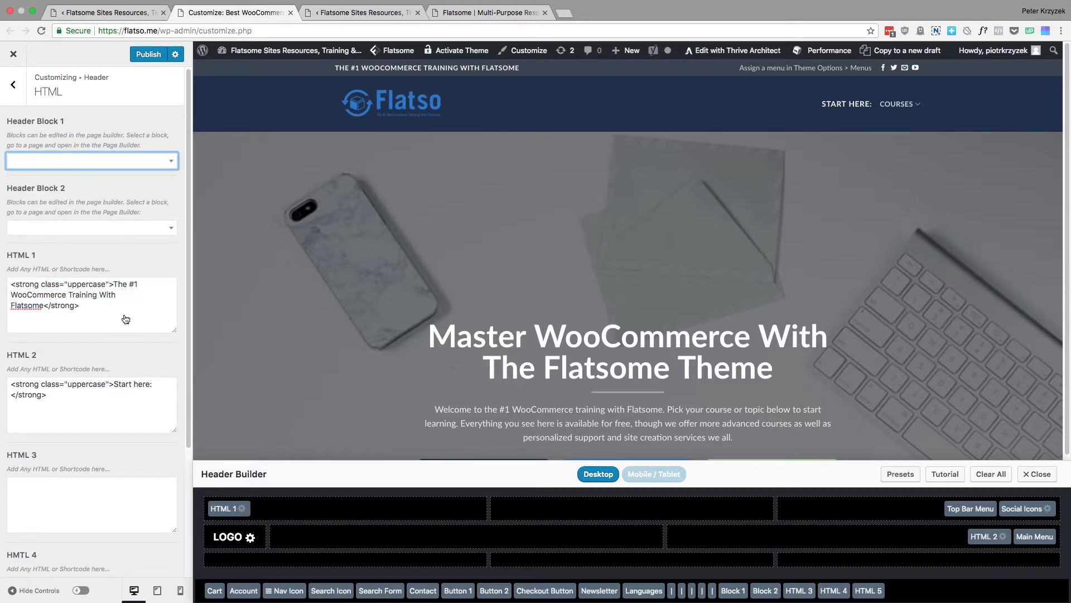
pyautogui.scroll(-1, 131, 342)
pyautogui.scroll(-3, 125, 352)
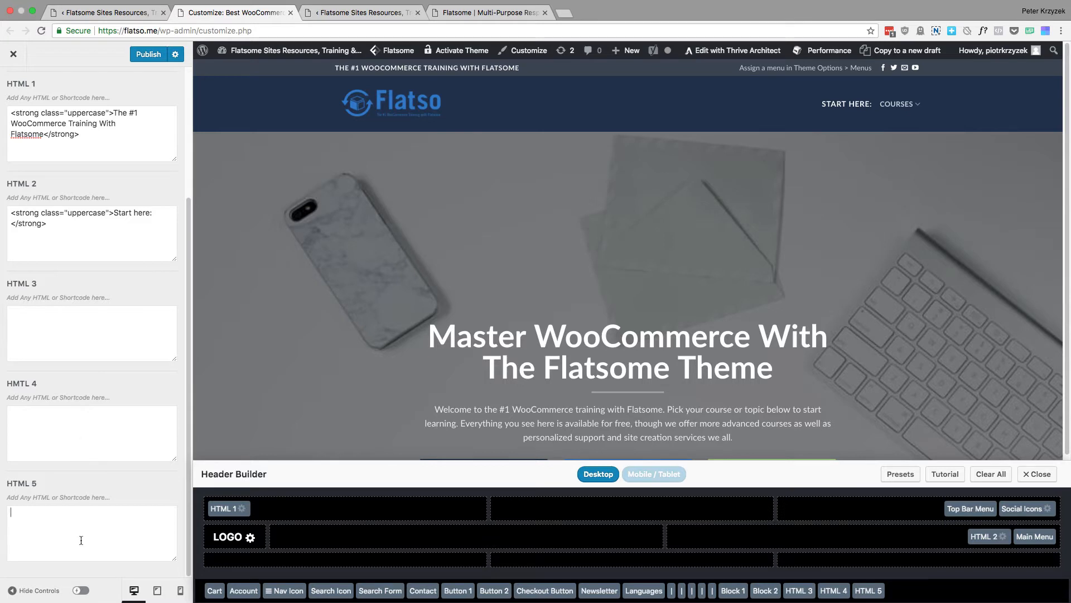
pyautogui.press('super+a')
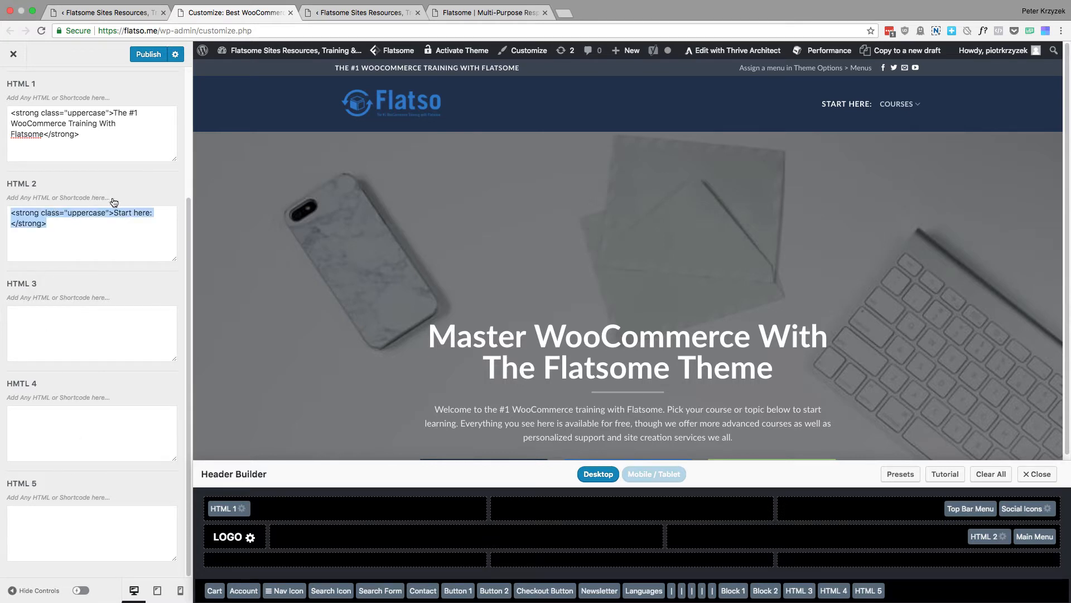
pyautogui.click(89, 236)
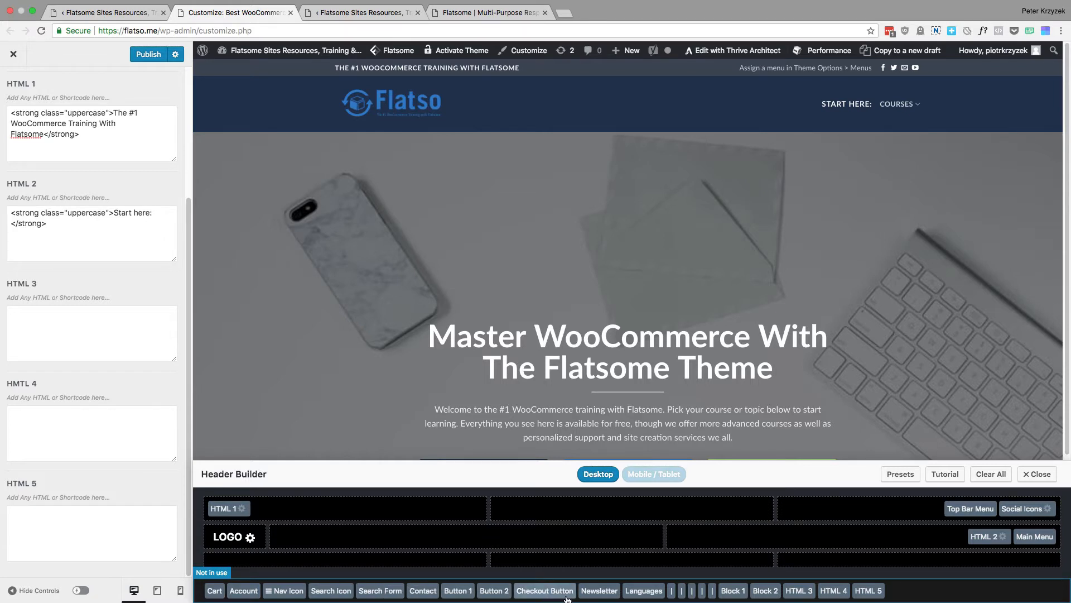
# Try a divider between HTML 2 and Main Menu, remove it, and go back to the Header section list
pyautogui.moveTo(672, 593); pyautogui.dragTo(1007, 533)
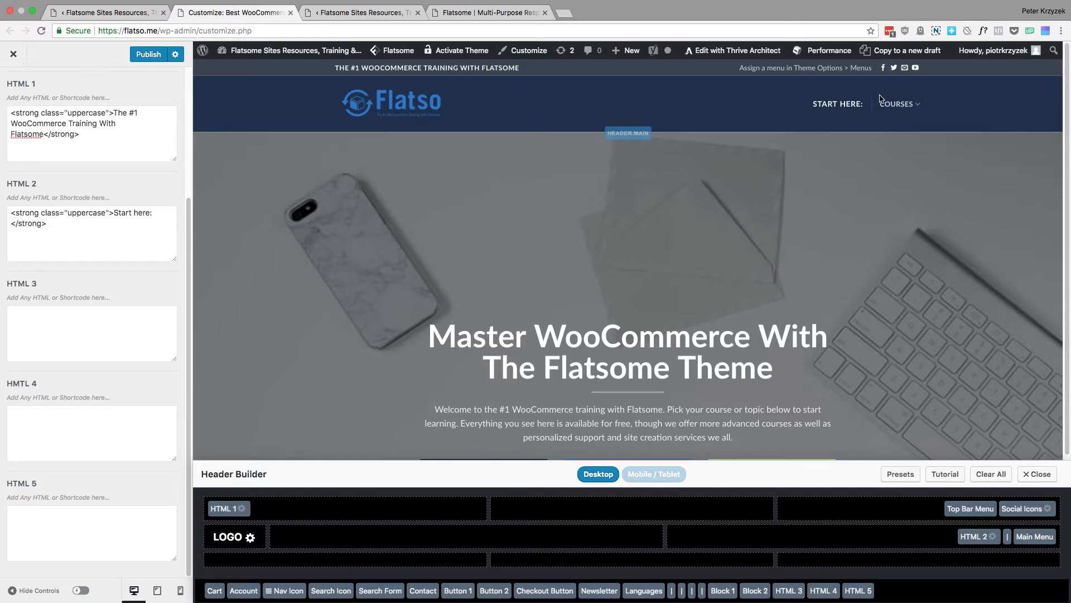
pyautogui.moveTo(1008, 536); pyautogui.dragTo(701, 591)
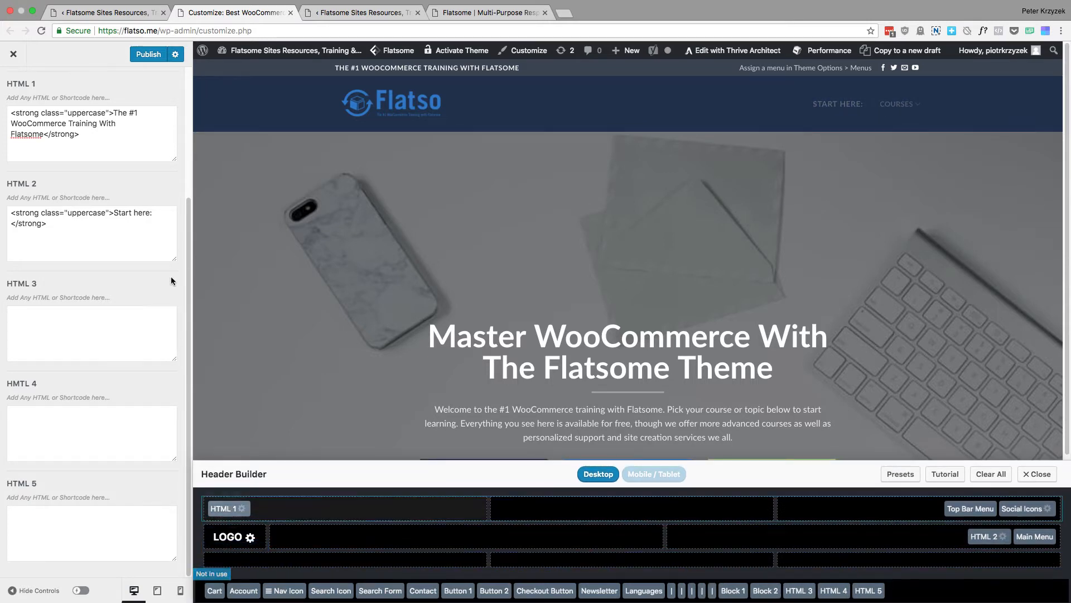
pyautogui.scroll(5, 100, 223)
pyautogui.click(19, 94)
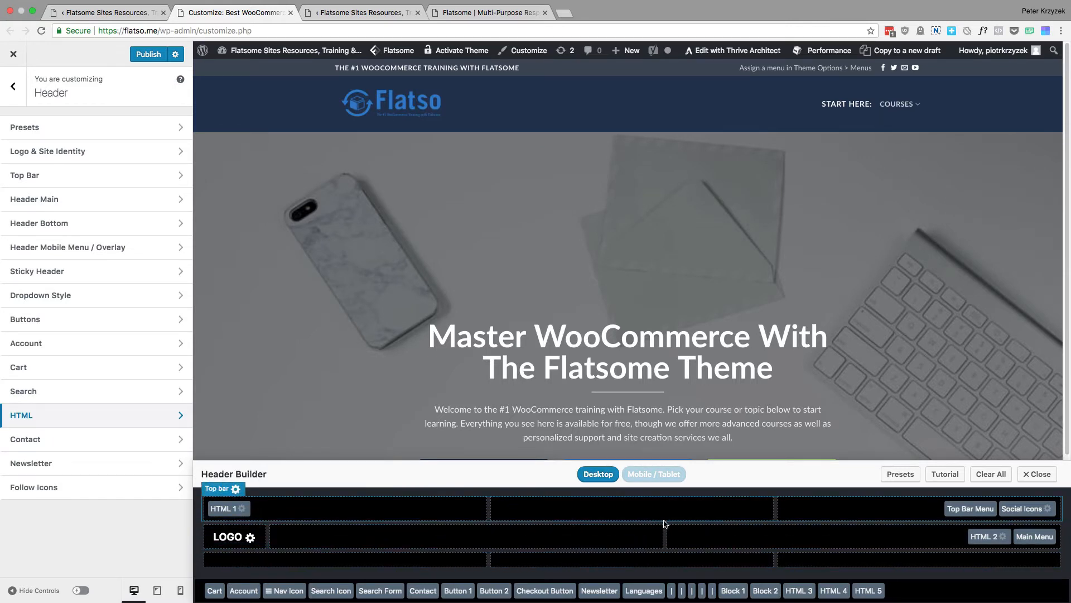
# Browse the available header presets from the Header Builder, and return to the Header section list
pyautogui.click(901, 474)
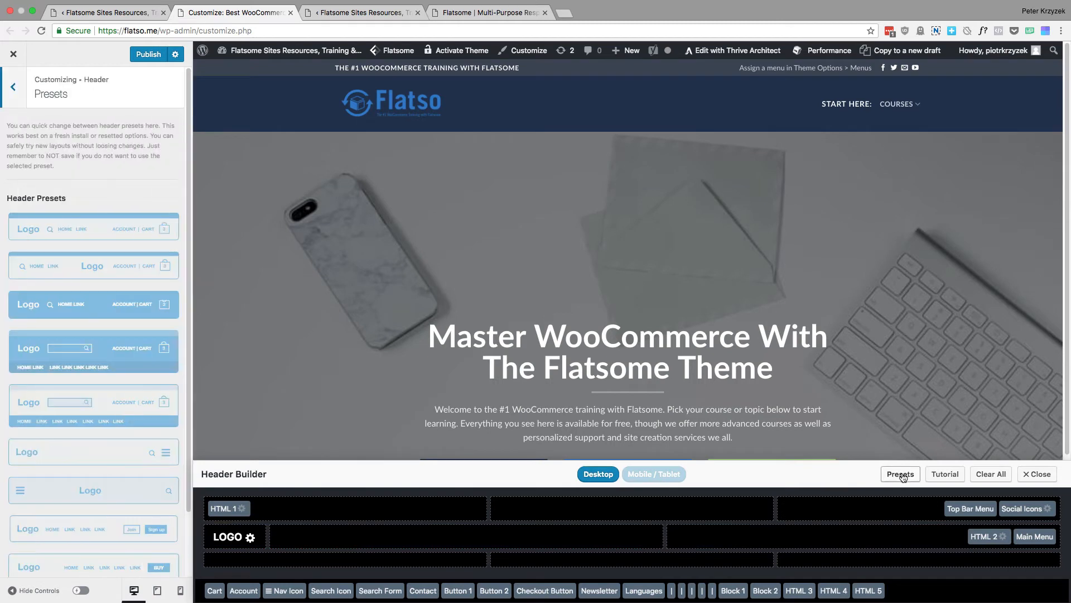
pyautogui.scroll(-2, 91, 321)
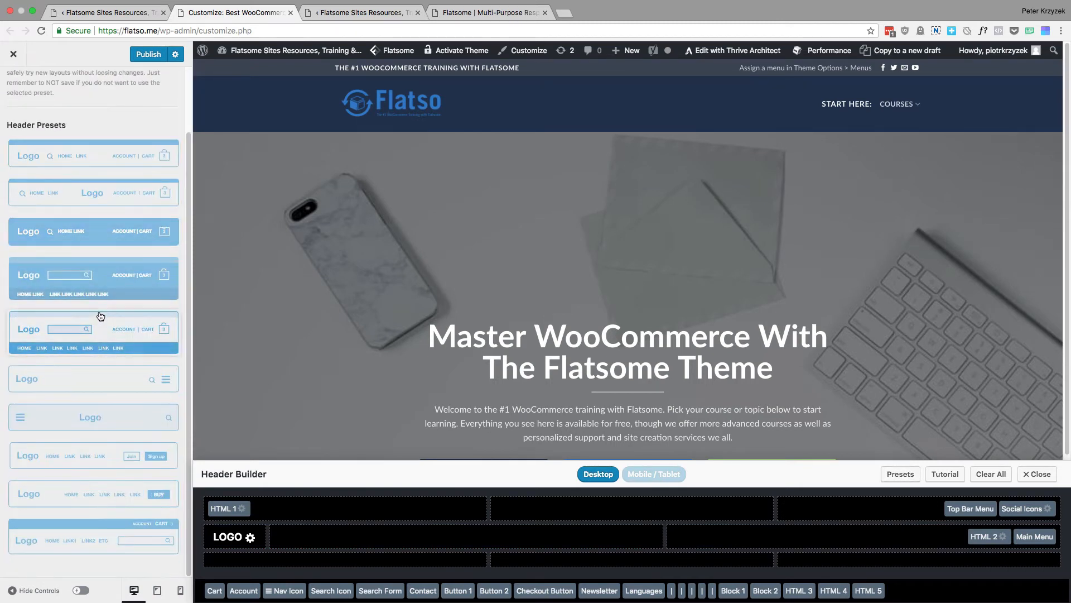
pyautogui.scroll(2, 103, 463)
pyautogui.scroll(-2, 111, 290)
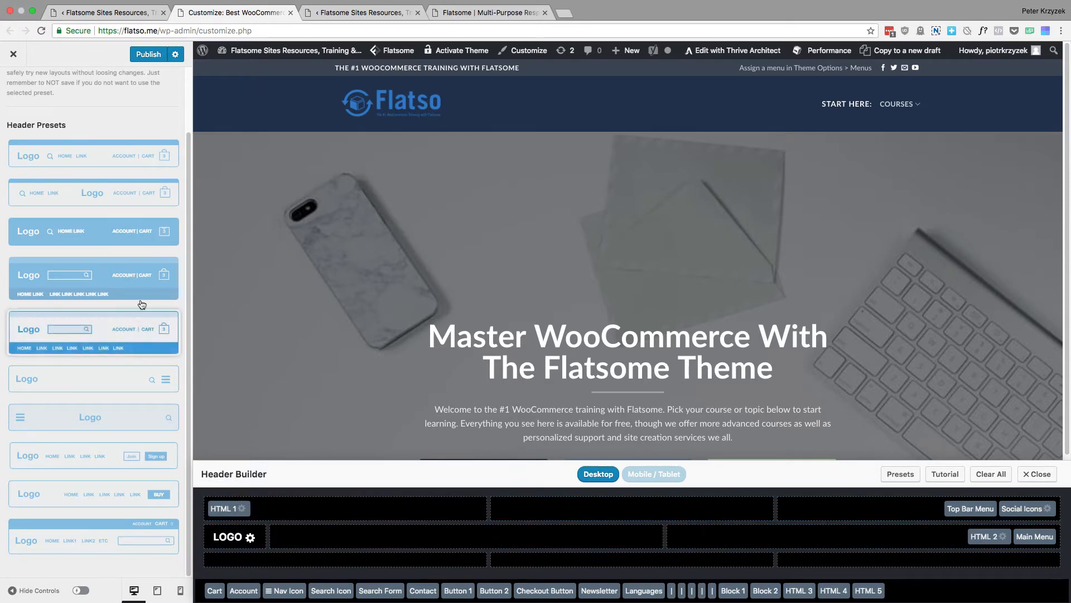
pyautogui.scroll(3, 141, 304)
pyautogui.click(14, 88)
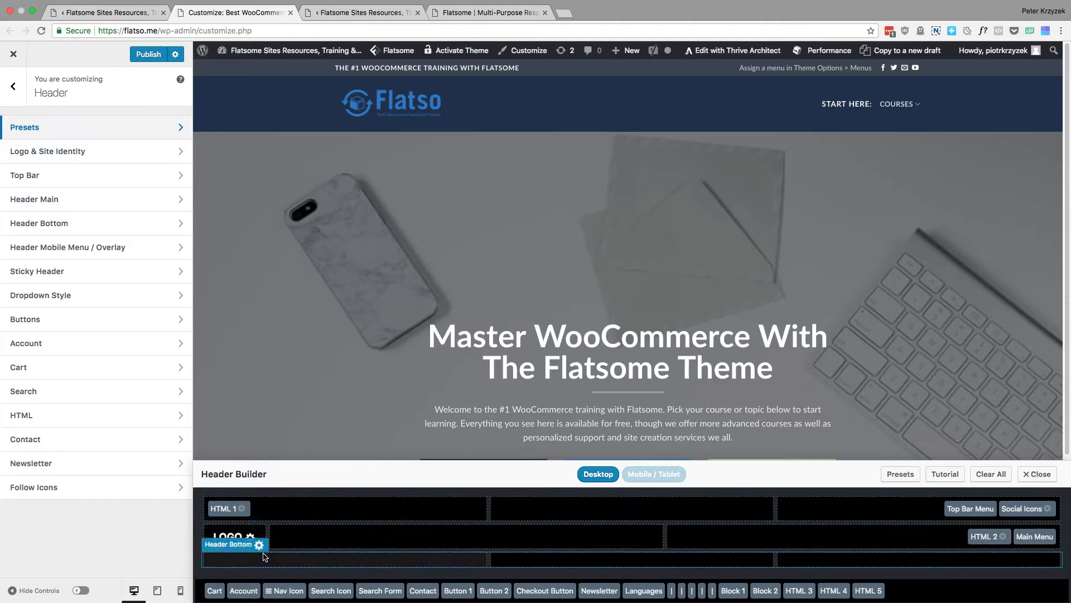
# Examine the Top Bar height, nav color, background and navigation style settings, and return to the Header section list
pyautogui.click(235, 489)
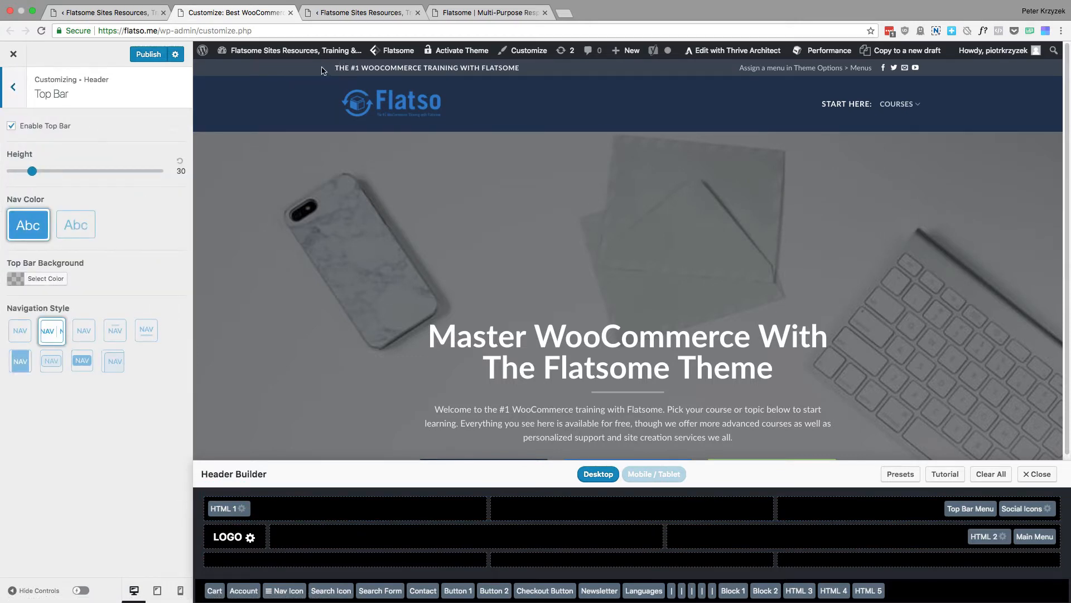
pyautogui.moveTo(321, 71); pyautogui.dragTo(345, 67)
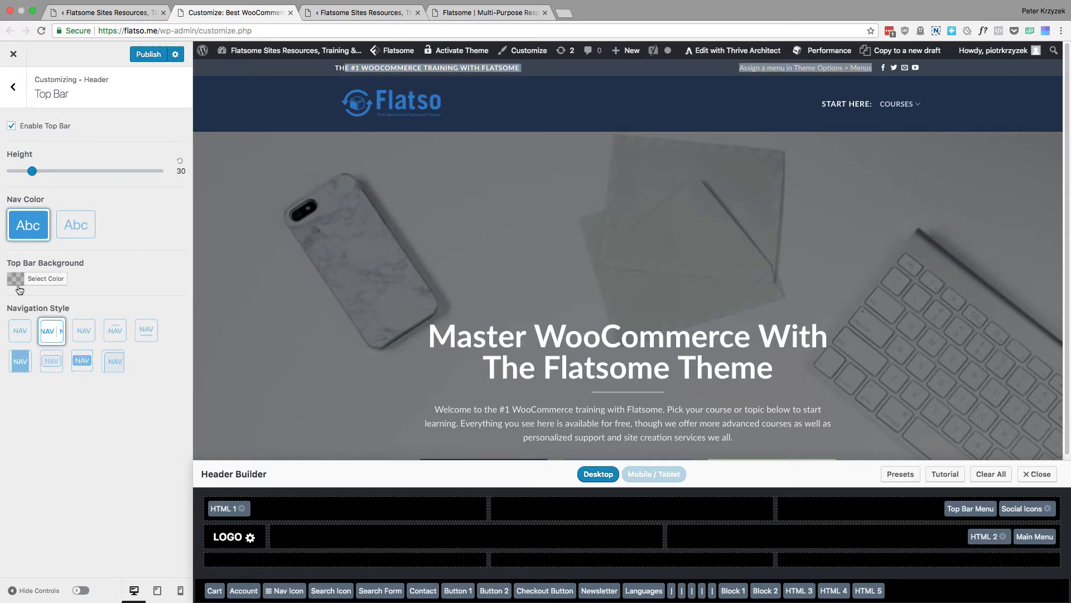
pyautogui.click(15, 85)
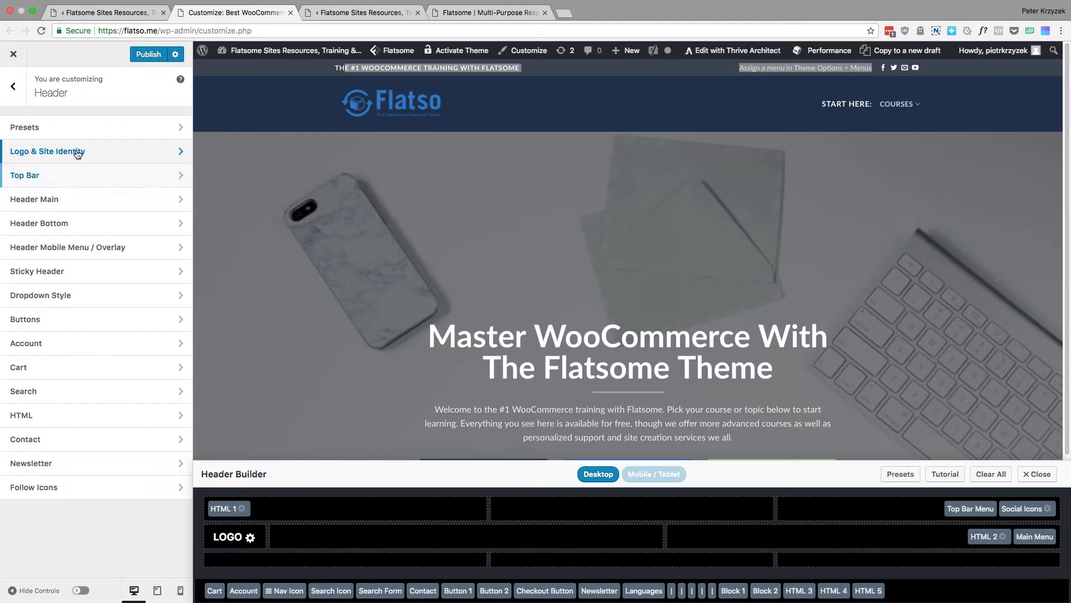
# Review the Logo & Site Identity settings, from site title and tagline to logo and site icon, and return to the Header section list
pyautogui.click(77, 152)
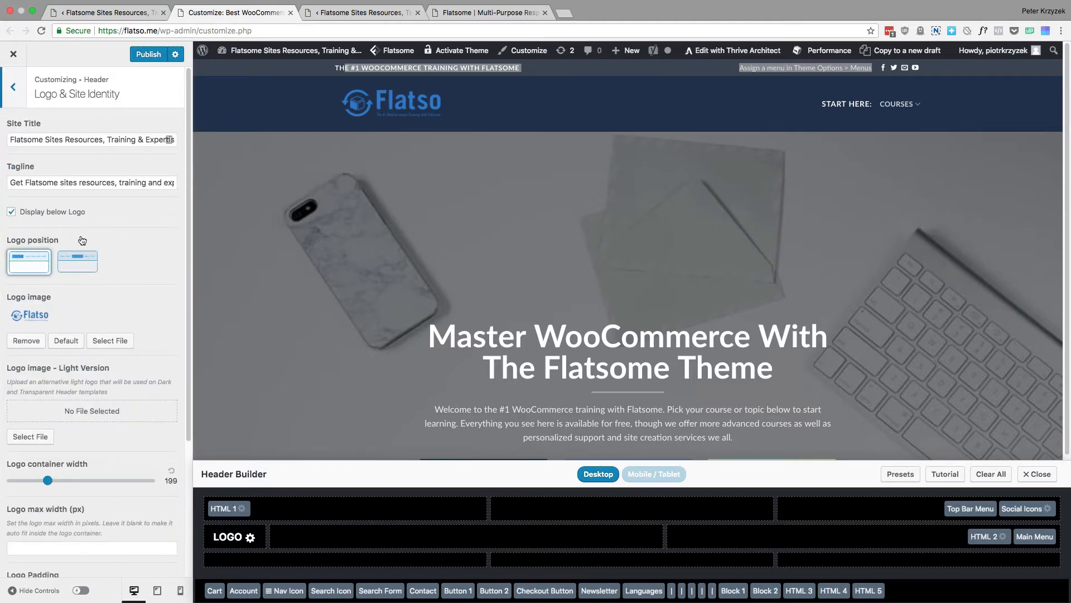
pyautogui.doubleClick(88, 182)
pyautogui.doubleClick(91, 139)
pyautogui.click(121, 183)
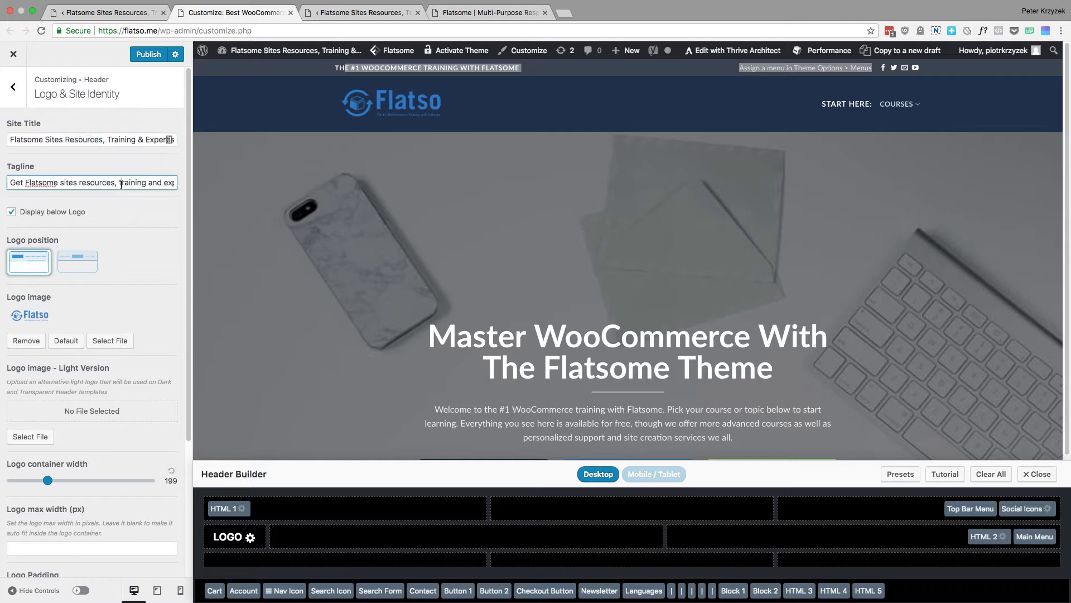
pyautogui.scroll(-2, 121, 184)
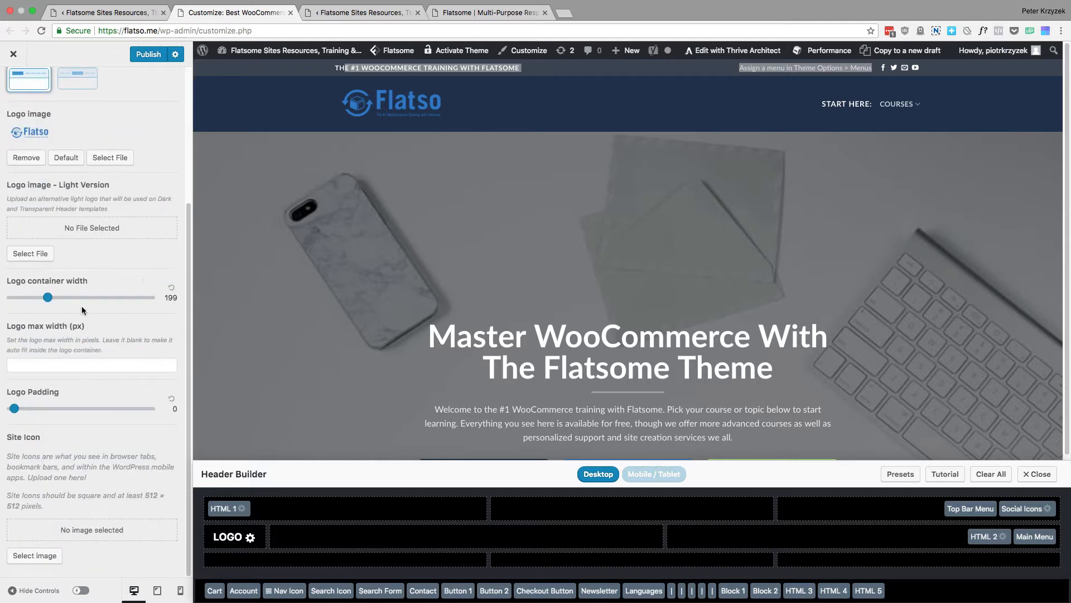
pyautogui.scroll(5, 92, 408)
pyautogui.click(12, 86)
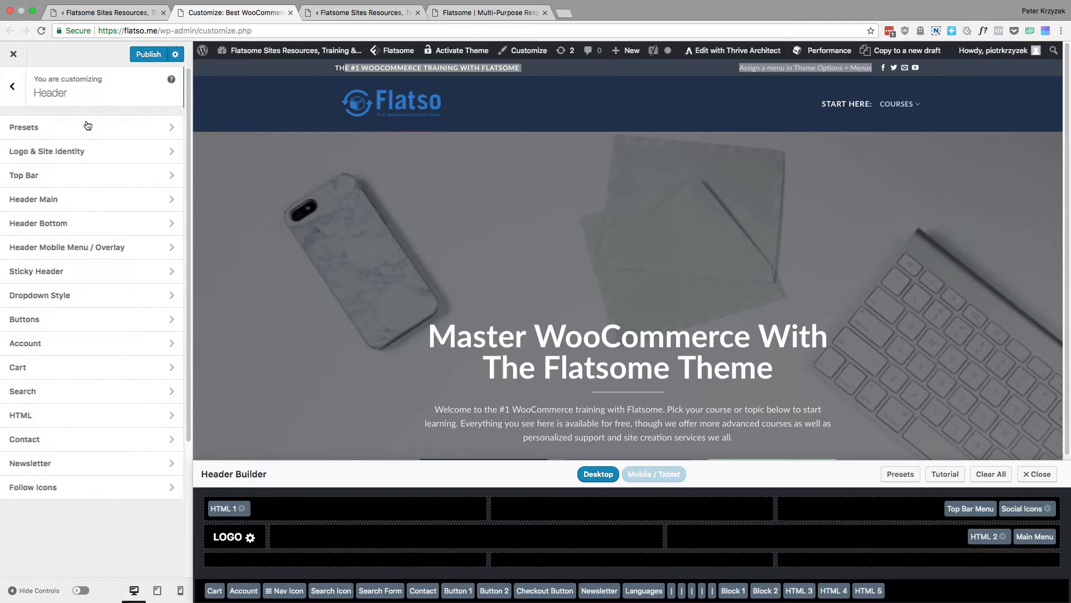
# Look through the Header Main layout, navigation and transparent header settings, and return to the Header section list
pyautogui.click(87, 197)
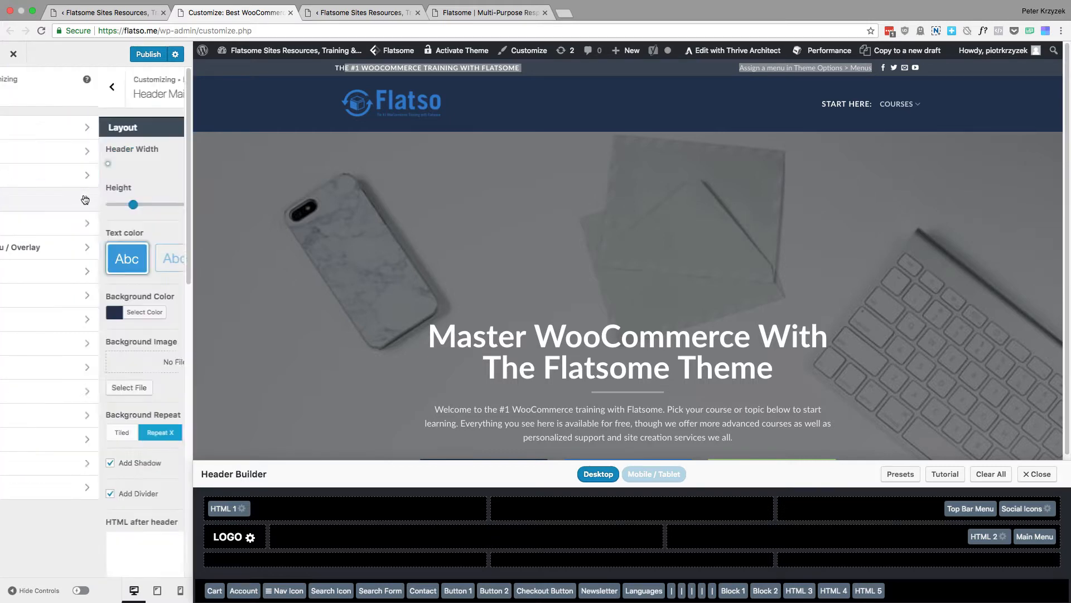
pyautogui.scroll(-10, 117, 235)
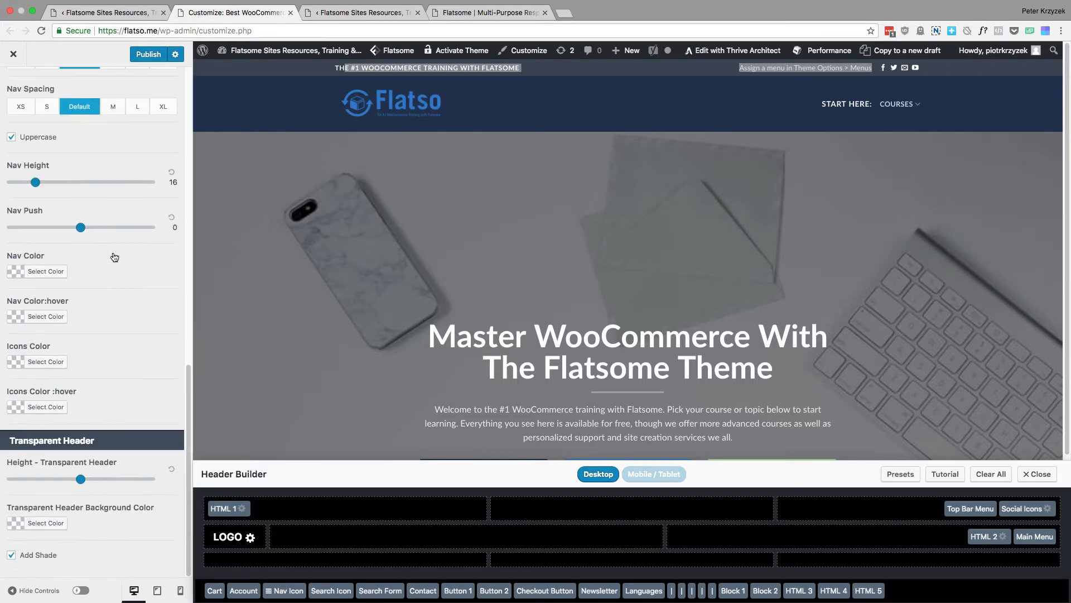
pyautogui.scroll(1, 113, 251)
pyautogui.scroll(10, 113, 251)
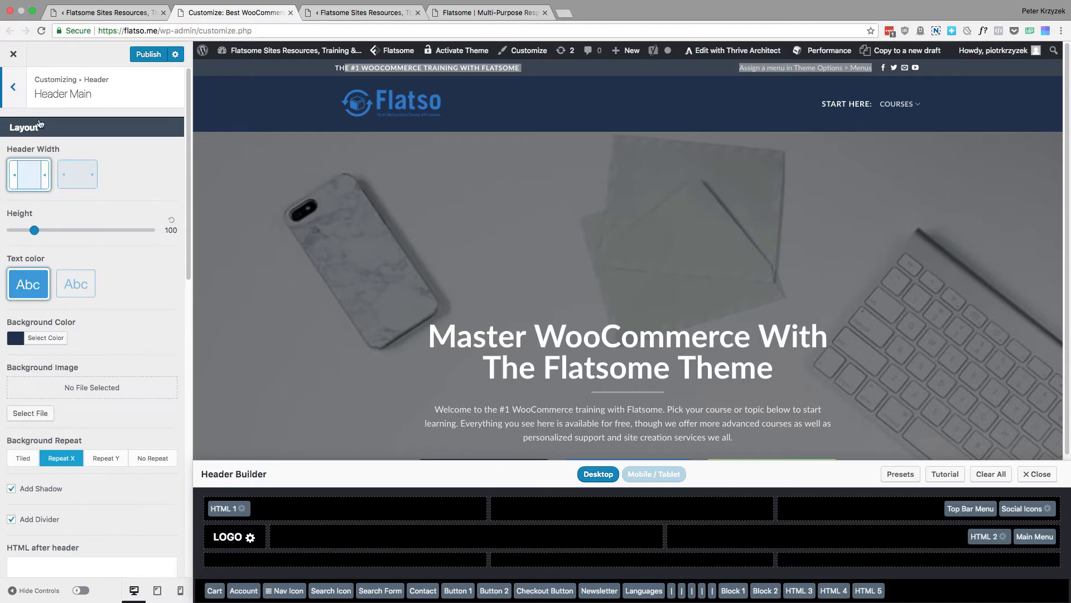
pyautogui.click(20, 78)
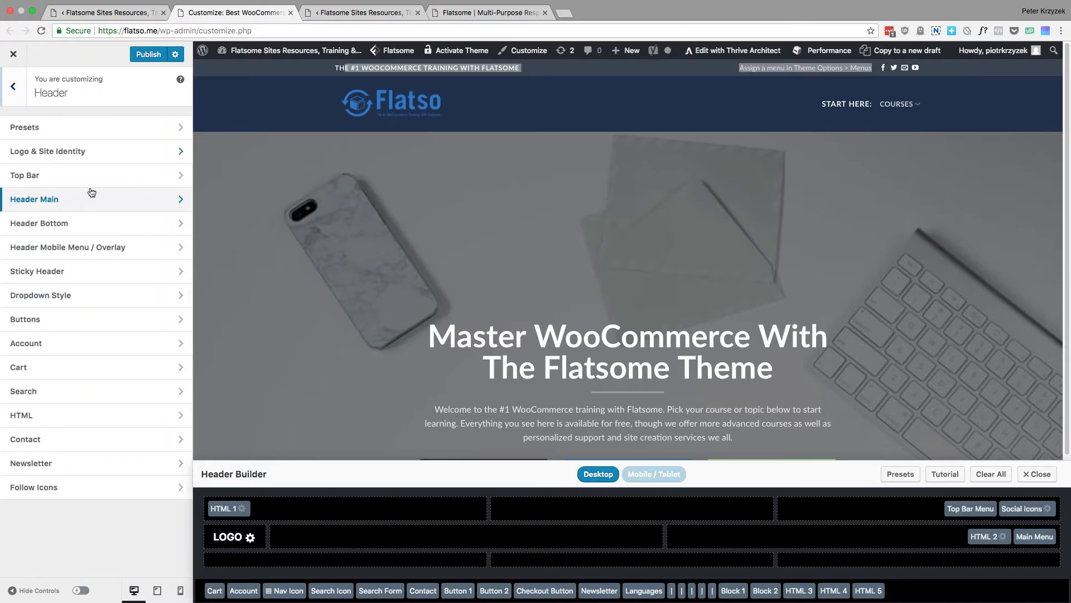
# Examine the Header Bottom height, background color and navigation settings, and return to the Header section list
pyautogui.click(91, 229)
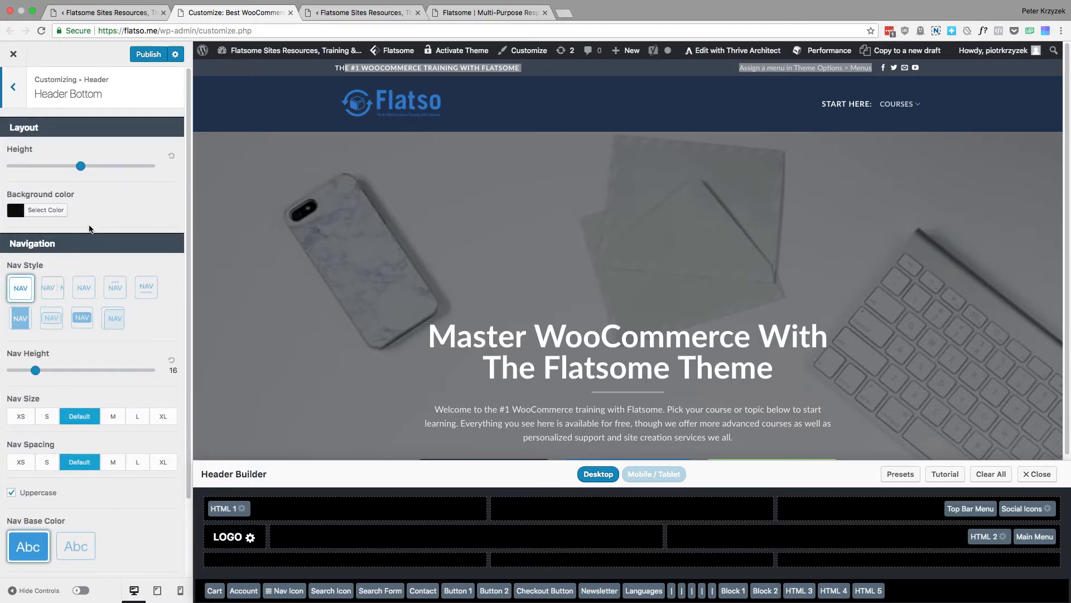
pyautogui.scroll(-3, 90, 228)
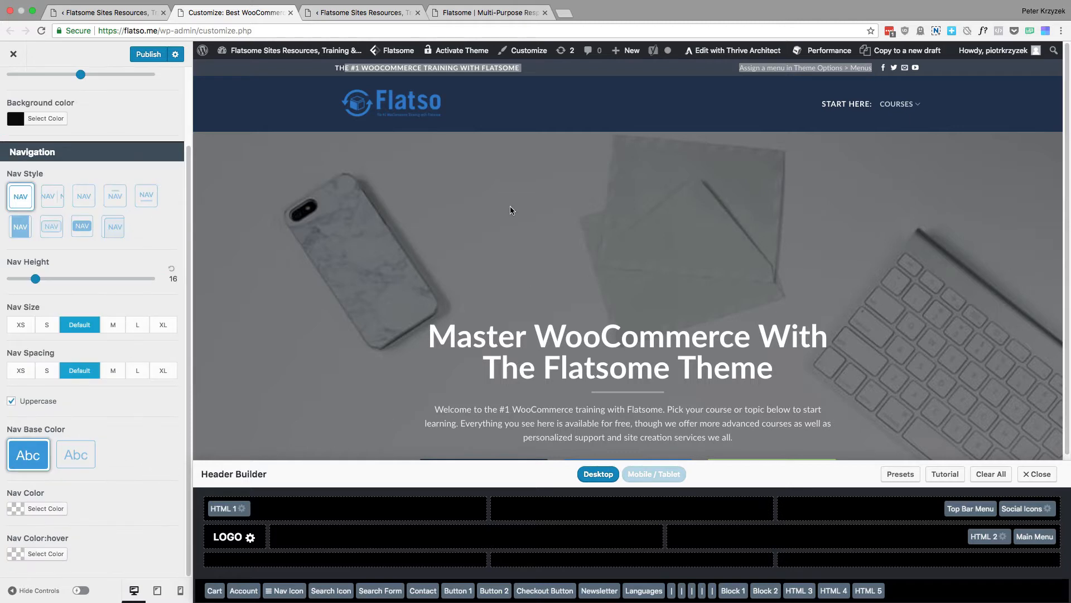
pyautogui.scroll(3, 44, 97)
pyautogui.click(13, 88)
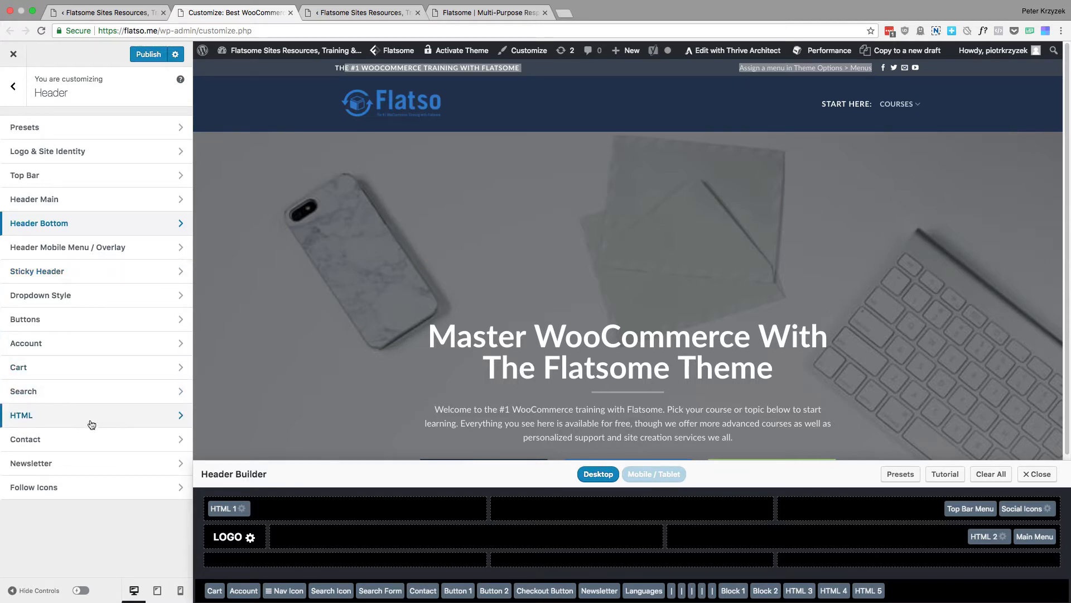
# Review the Follow Icons styles and social profile link fields, and go back to the main Customizer section list
pyautogui.click(83, 492)
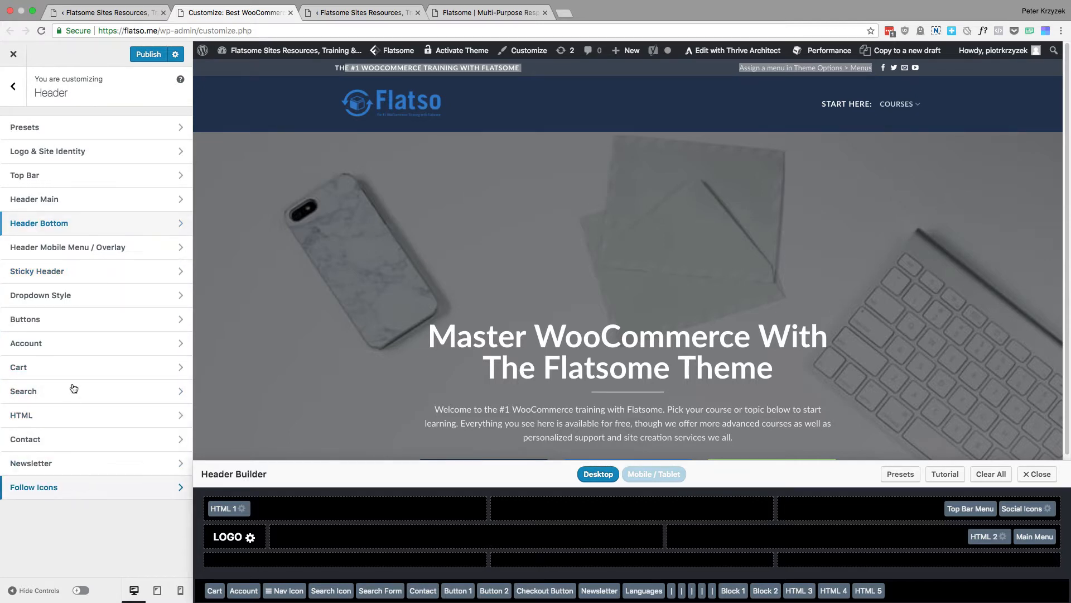
pyautogui.click(20, 97)
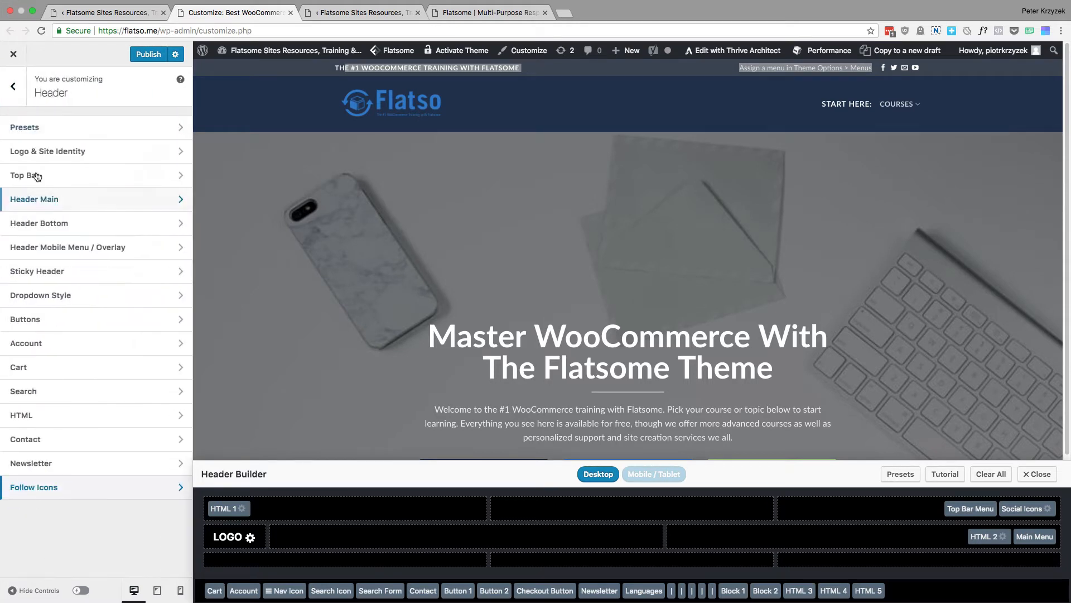
pyautogui.click(52, 489)
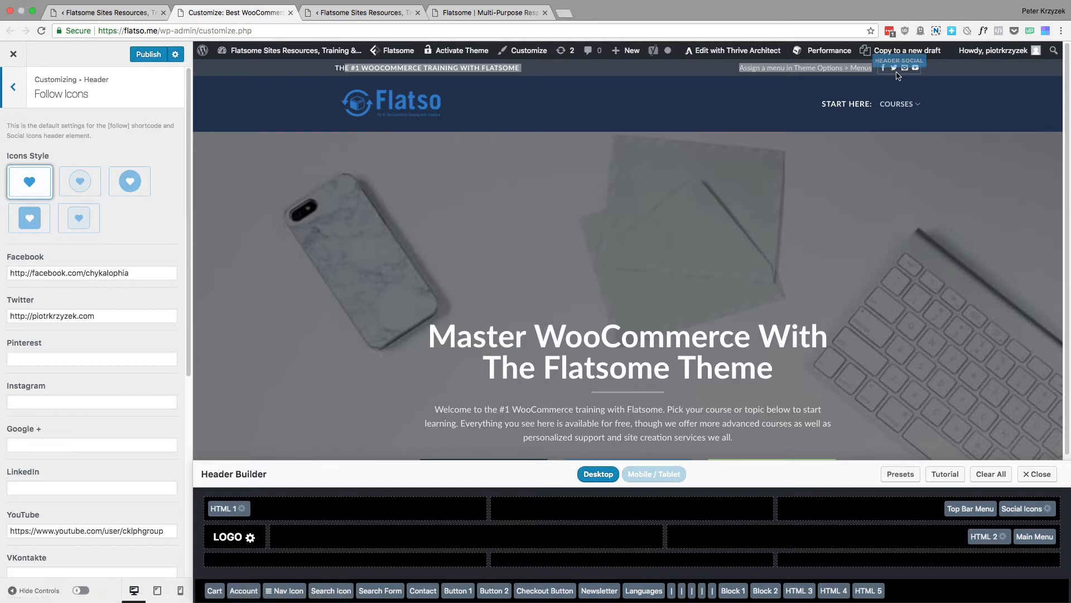
pyautogui.click(5, 87)
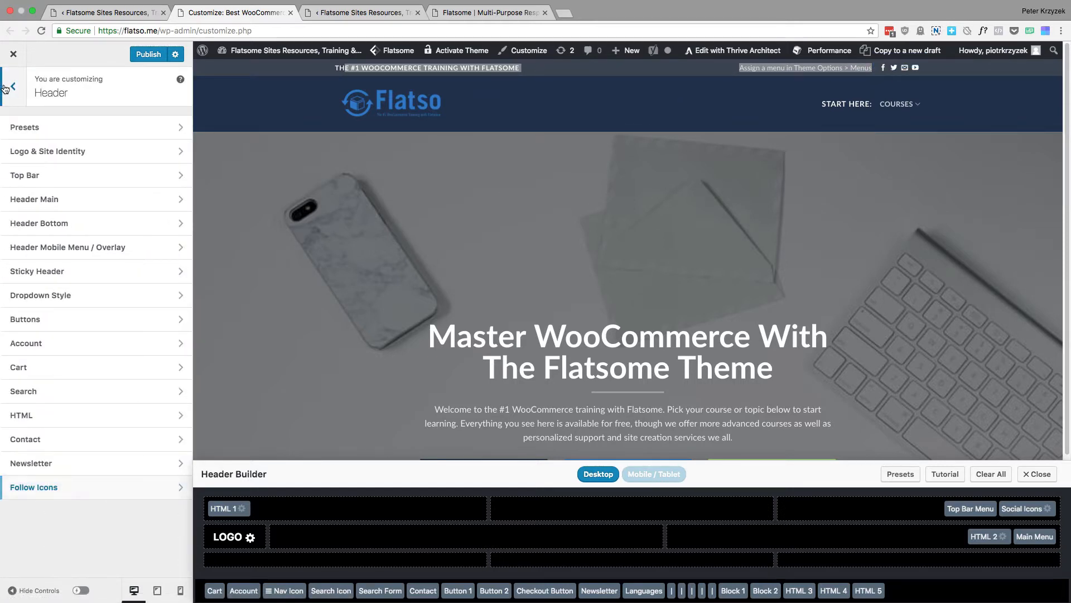
pyautogui.click(5, 88)
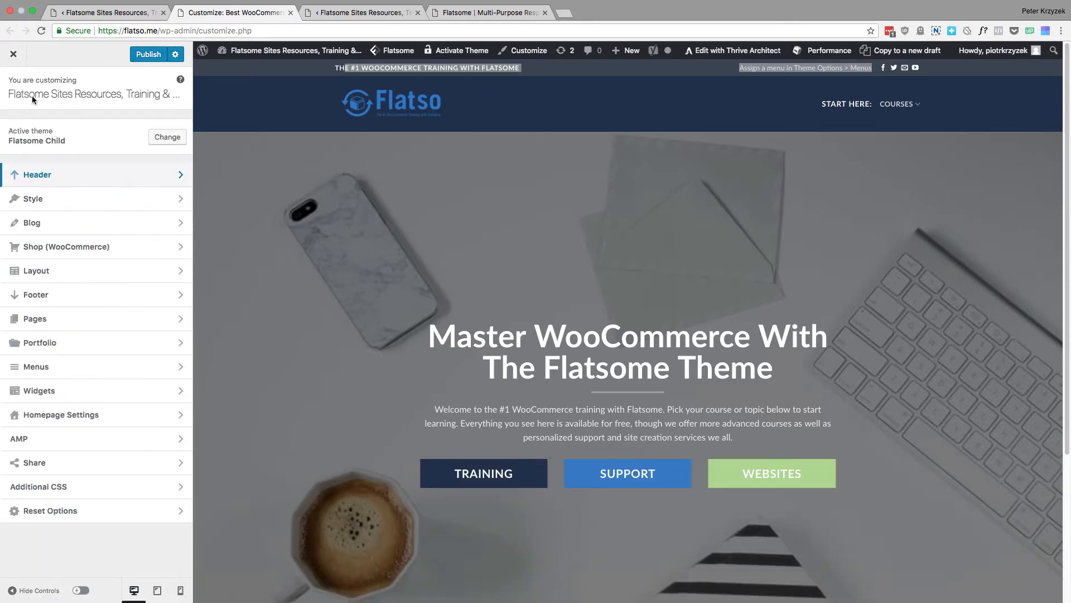
# Examine the Style section's main, type, link and shop colors against the homepage preview, and return to the Style section list
pyautogui.click(144, 204)
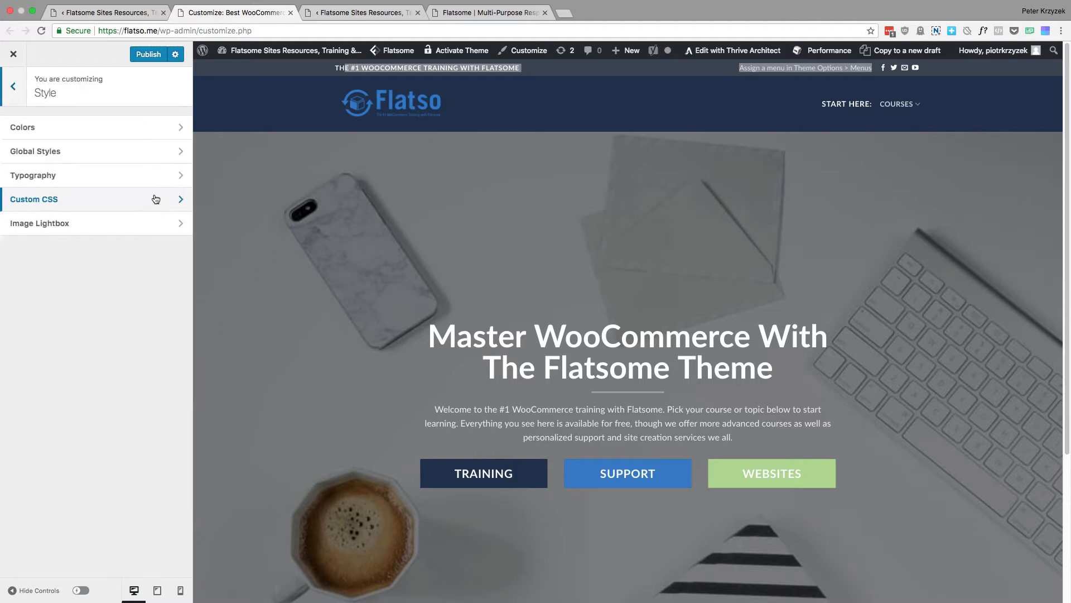
pyautogui.click(130, 135)
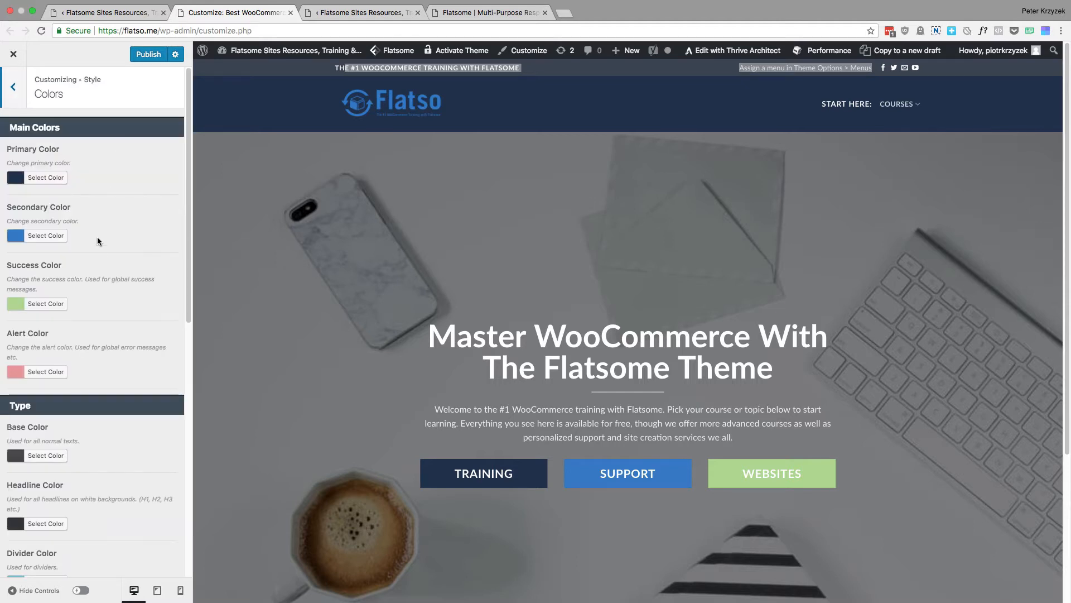
pyautogui.scroll(-5, 92, 243)
pyautogui.scroll(5, 93, 243)
pyautogui.scroll(-5, 67, 390)
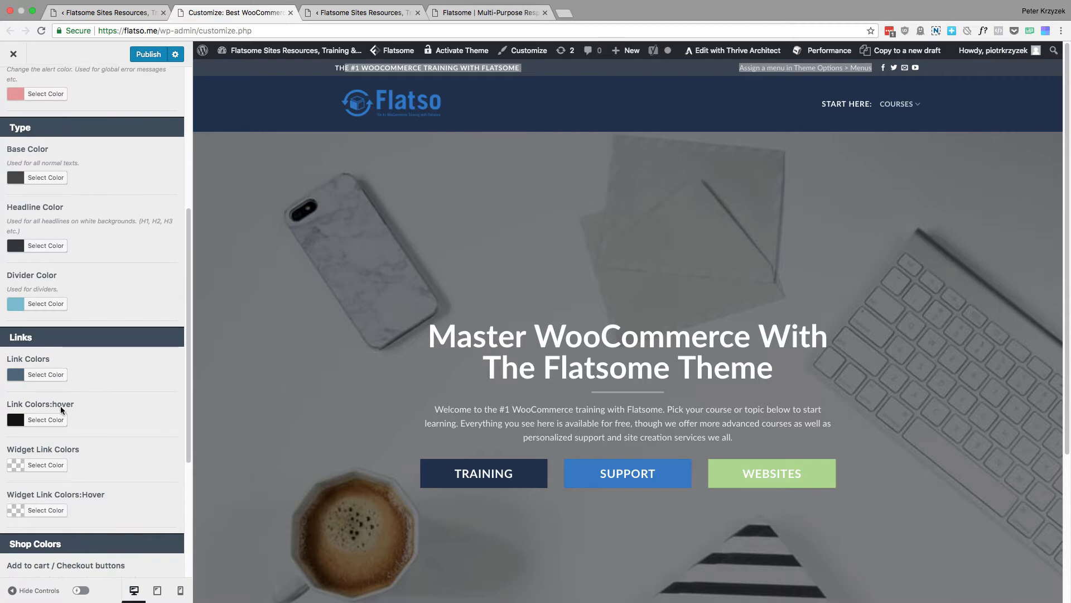
pyautogui.scroll(-4, 553, 430)
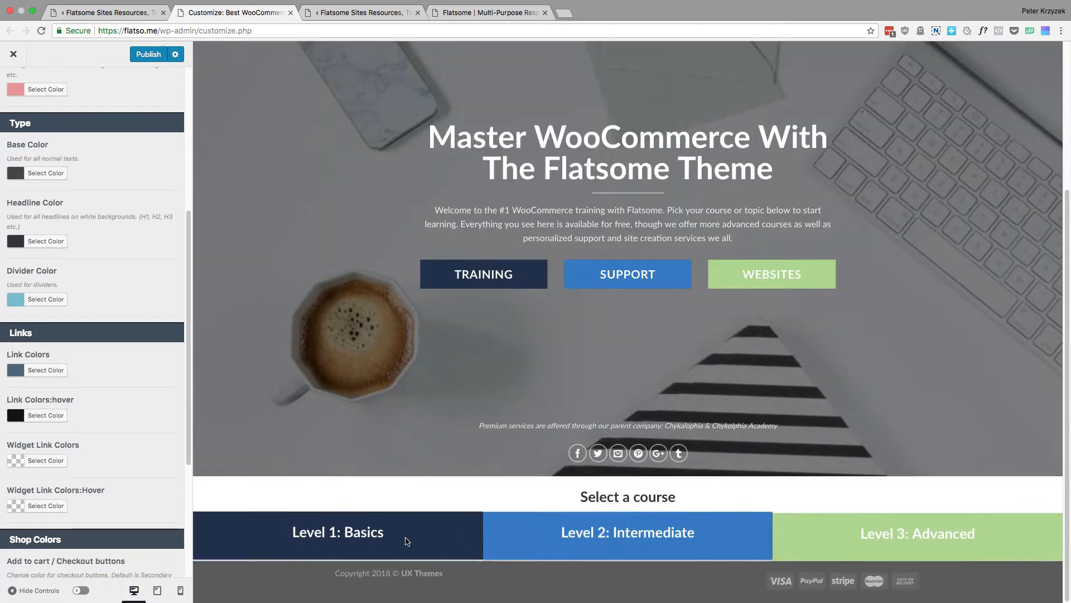
pyautogui.scroll(4, 469, 172)
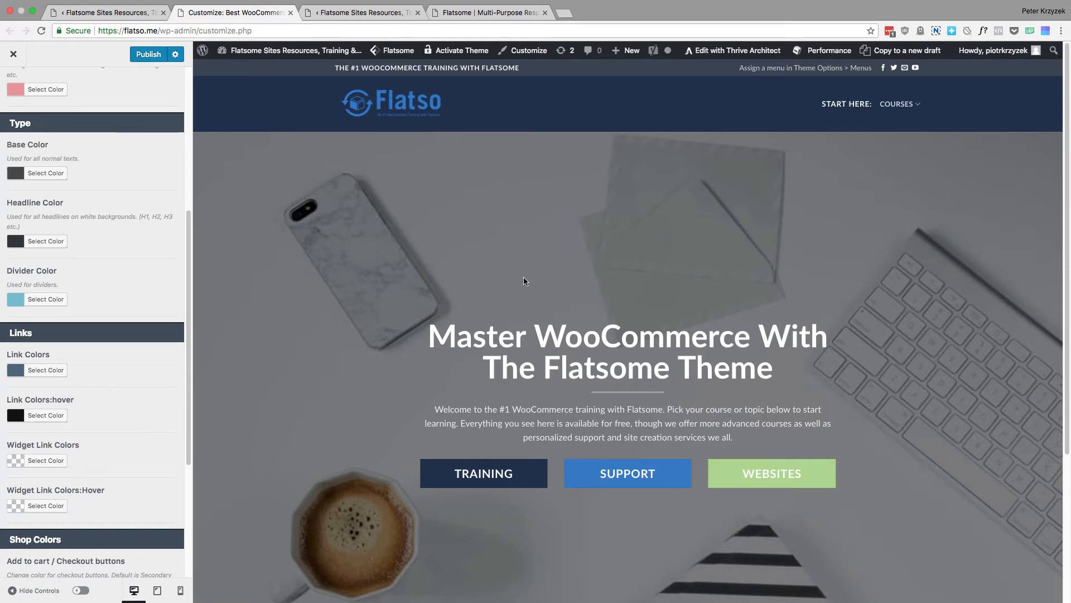
pyautogui.scroll(-5, 69, 303)
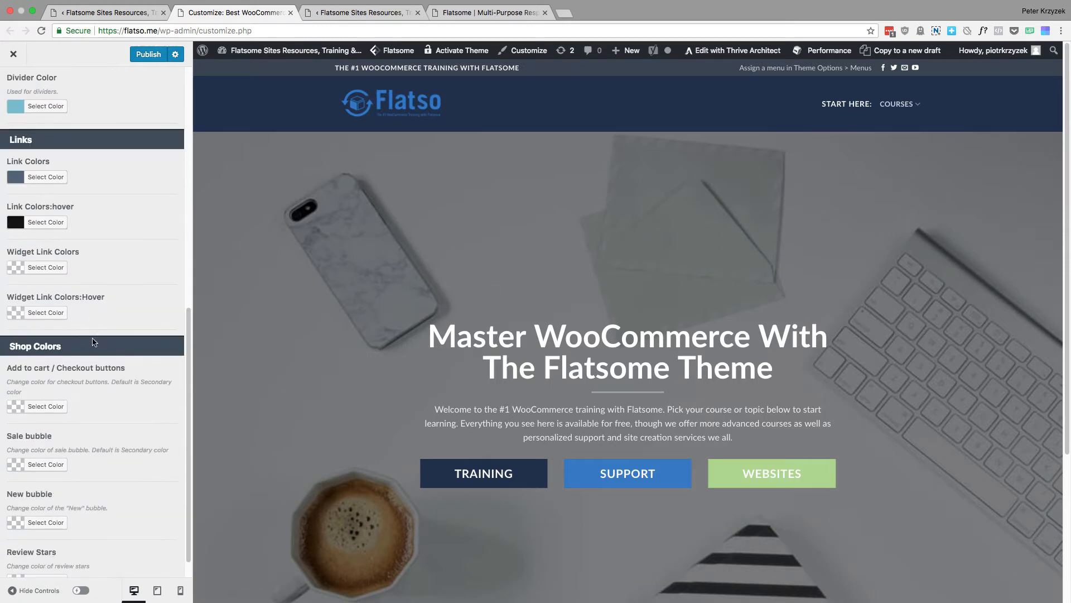
pyautogui.scroll(10, 115, 337)
pyautogui.click(18, 102)
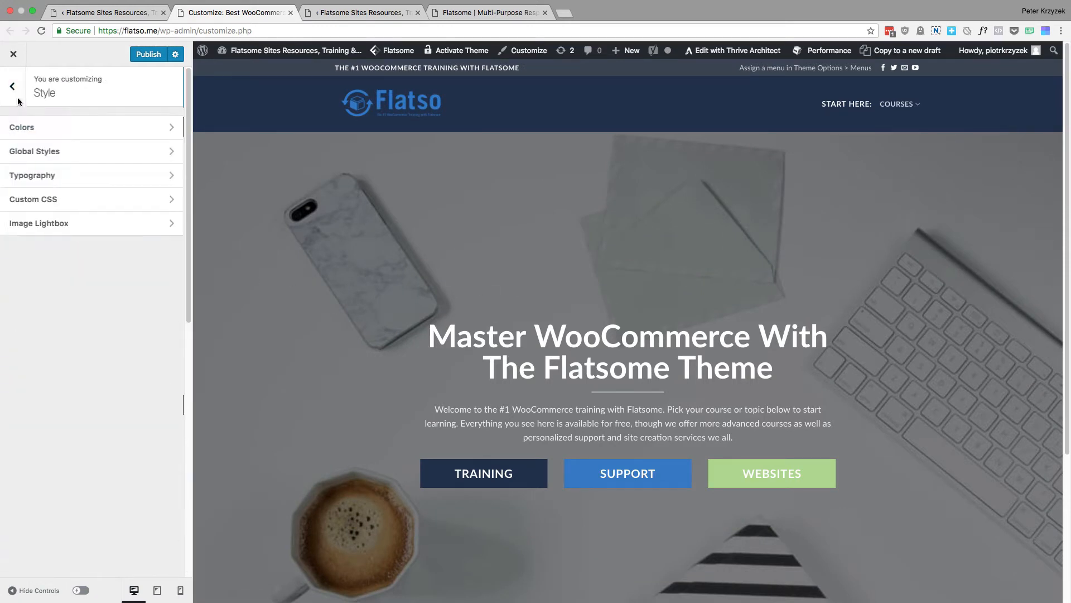
# Check the Default Button Radius setting in Global Styles, and return to the Style section list
pyautogui.click(94, 147)
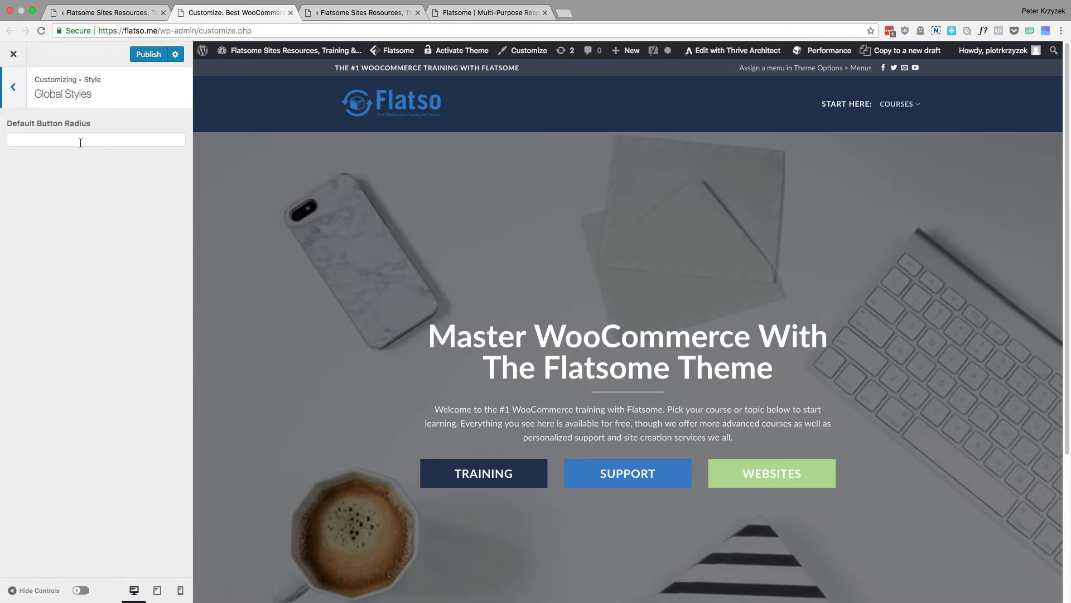
pyautogui.click(82, 141)
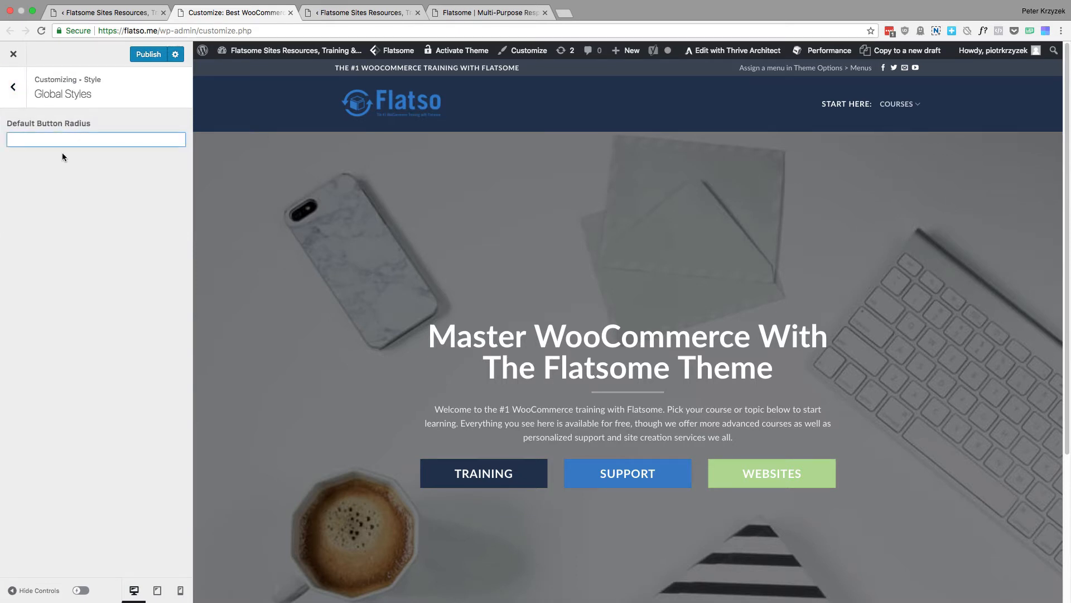
pyautogui.click(14, 87)
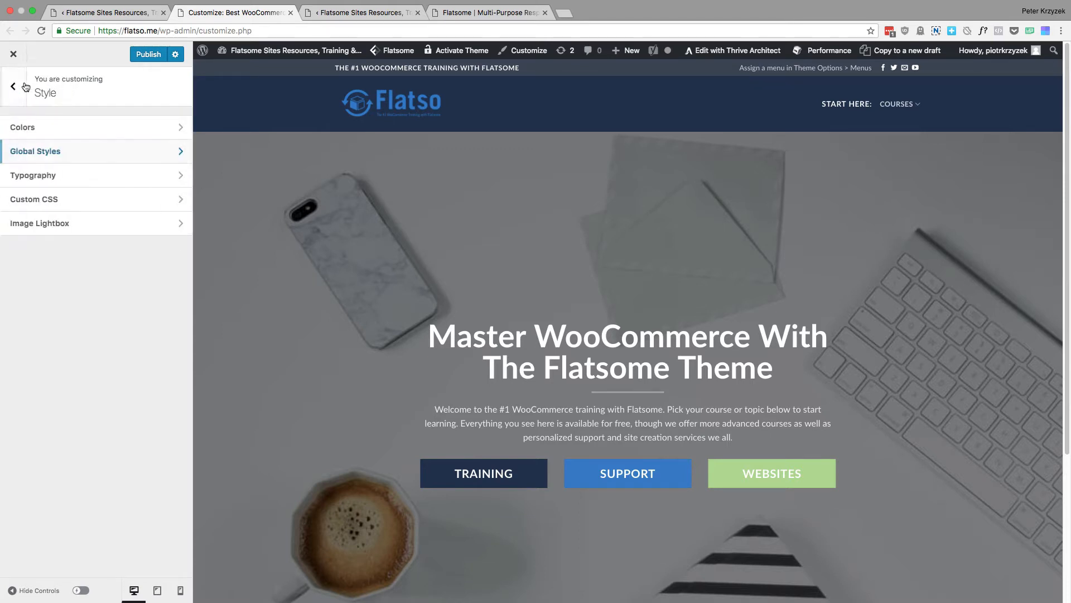
# Review the Typography settings, including the headline font family choices, base, navigation and alt fonts, and text transforms, and return to the Style section list
pyautogui.click(74, 180)
pyautogui.click(71, 245)
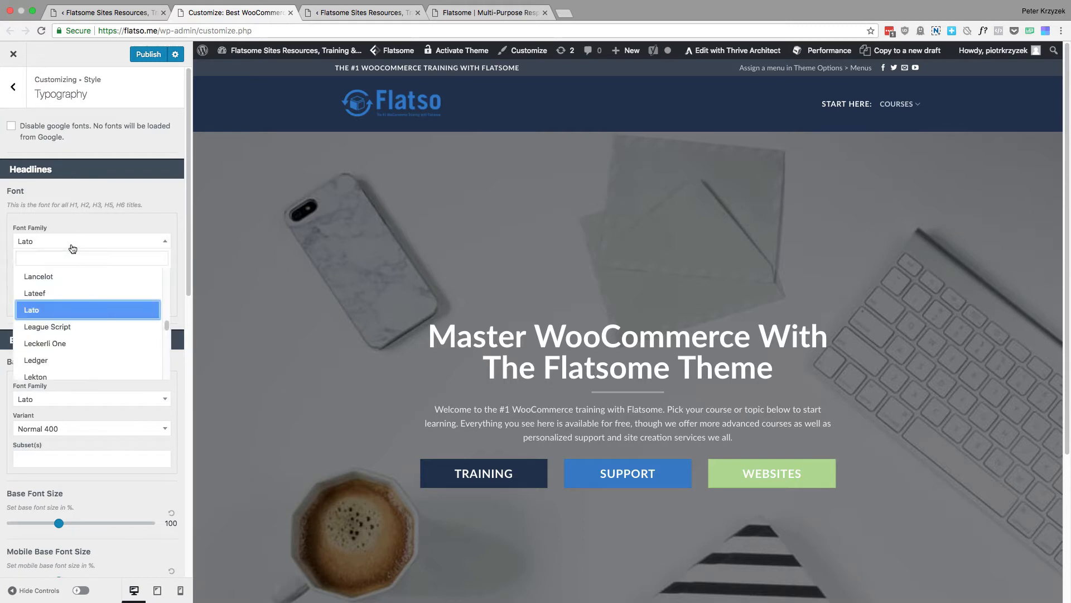
pyautogui.scroll(-1, 91, 322)
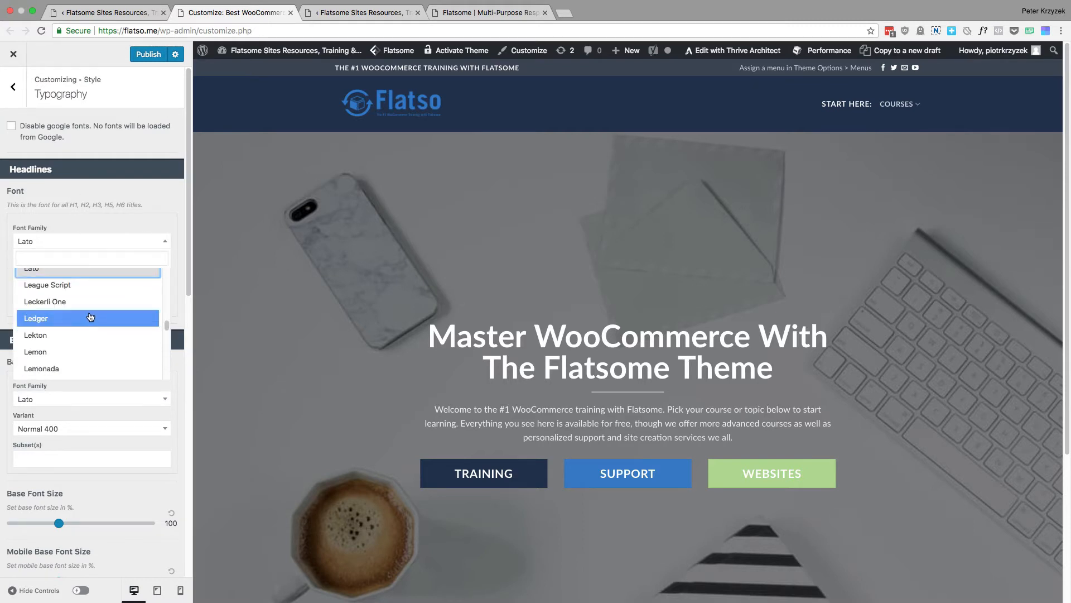
pyautogui.click(90, 241)
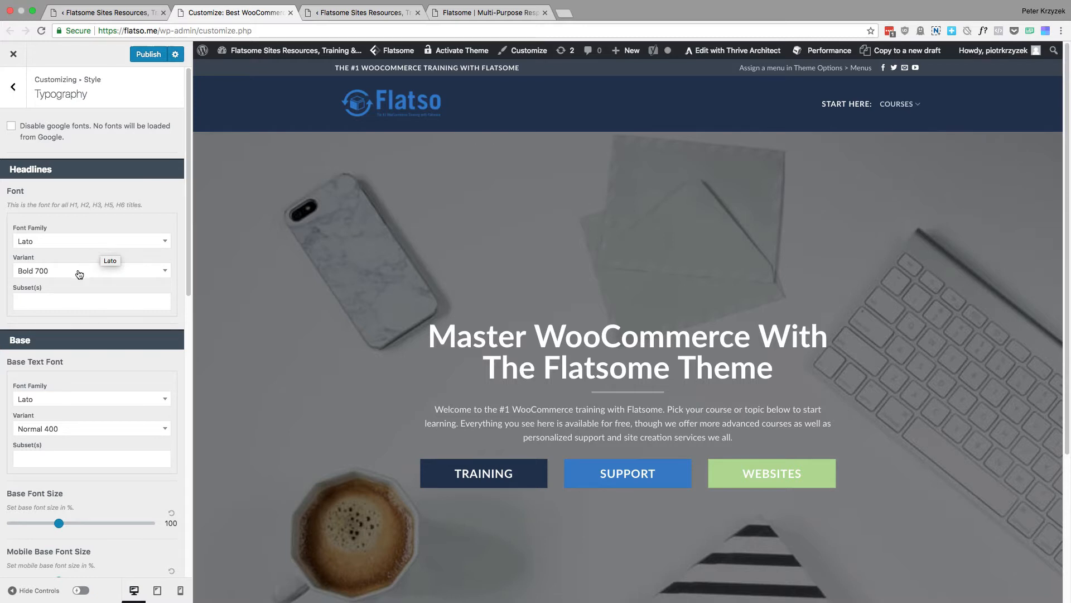
pyautogui.scroll(-5, 87, 279)
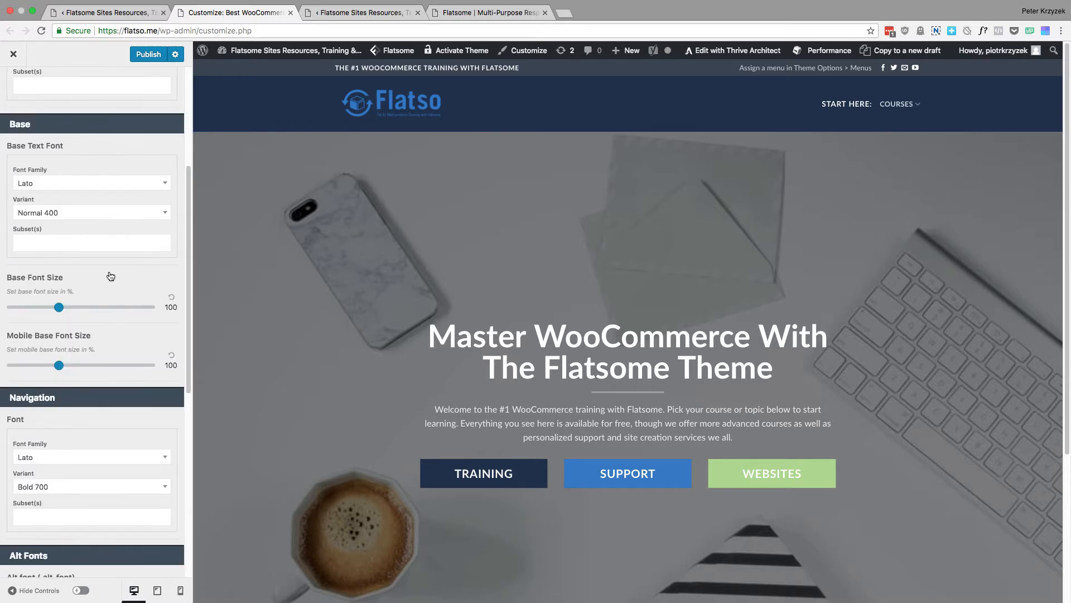
pyautogui.scroll(-9, 111, 276)
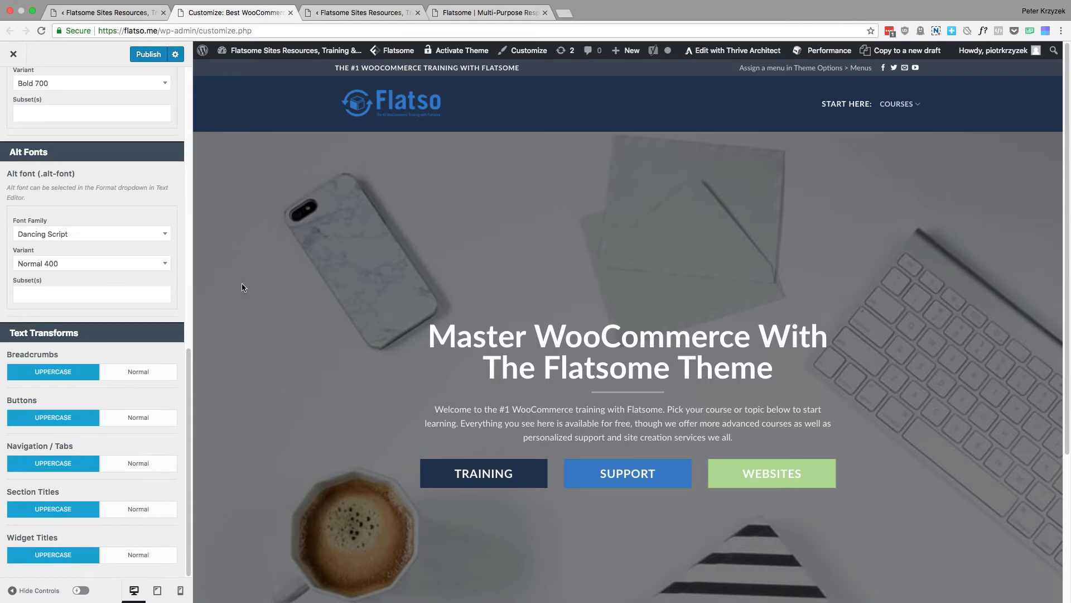
pyautogui.scroll(15, 135, 266)
pyautogui.click(14, 89)
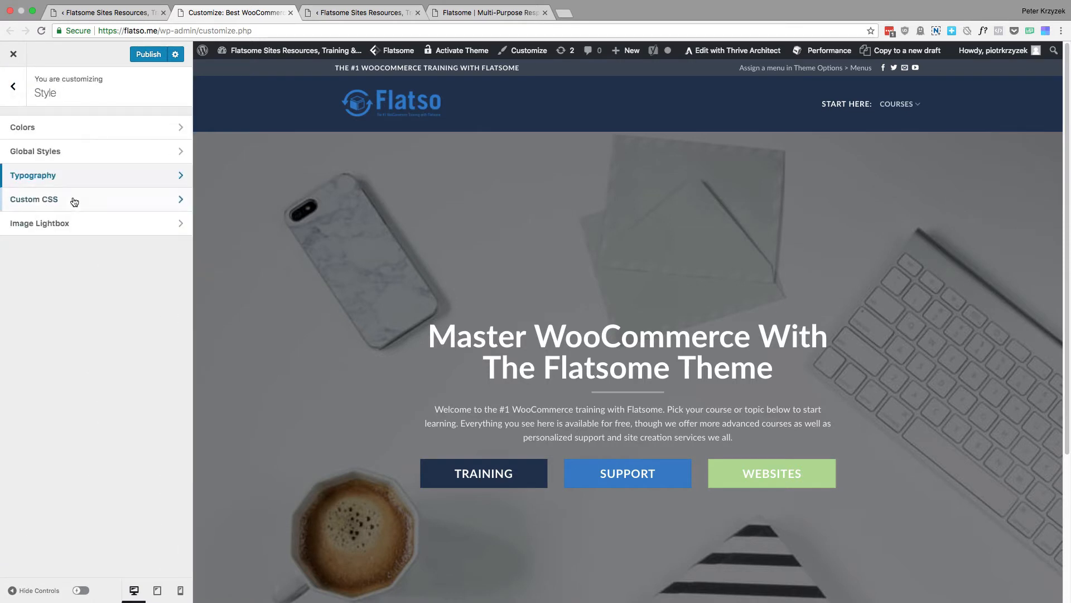
# Look over the Custom CSS editors for general, tablet and mobile styles, and return to the Style section list
pyautogui.click(71, 199)
pyautogui.click(93, 339)
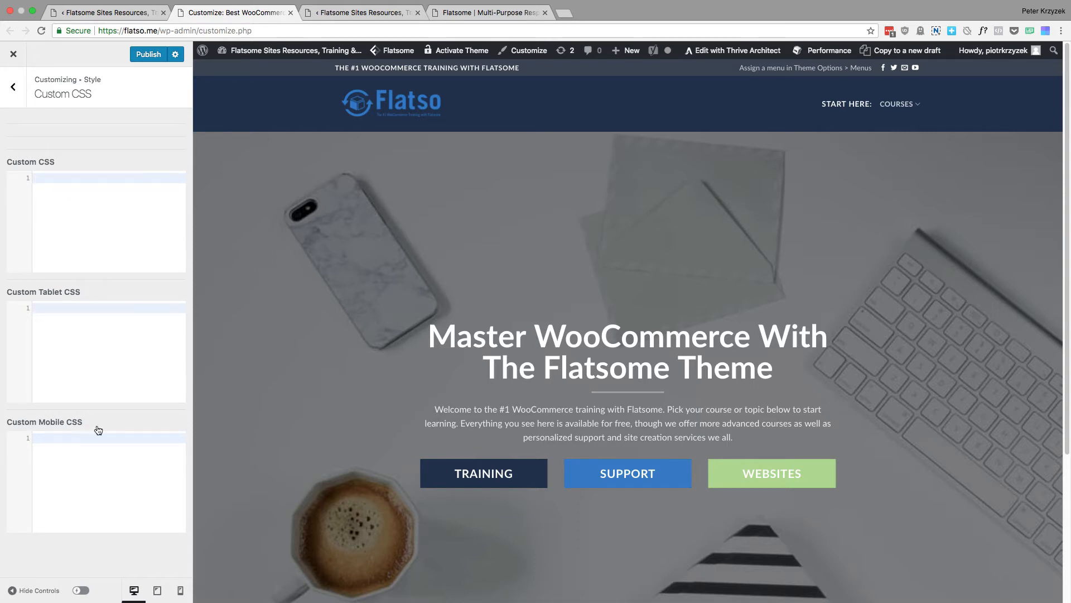
pyautogui.click(11, 88)
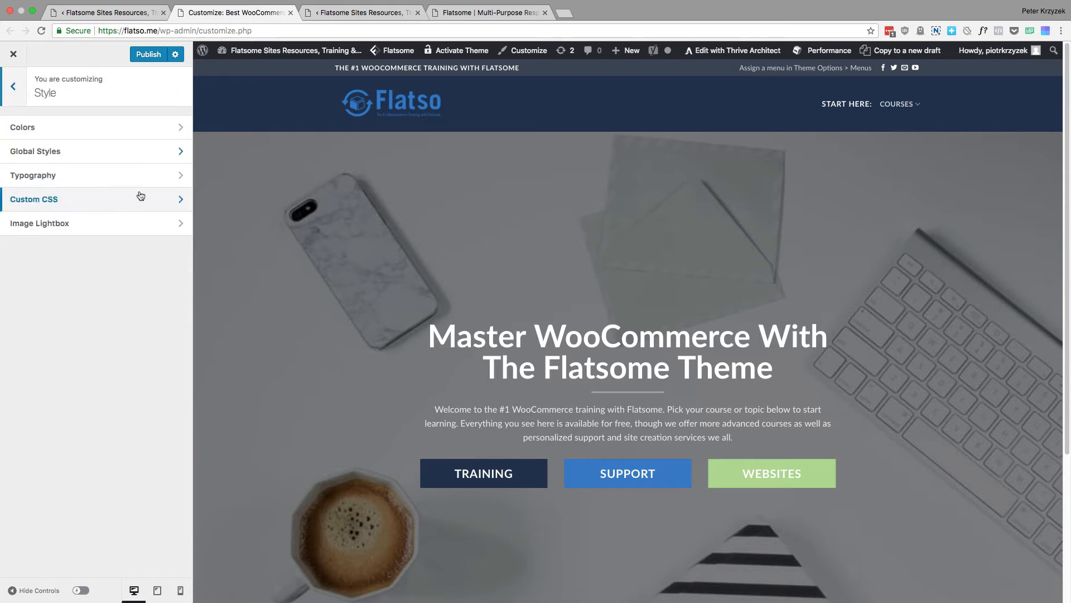
# Check the Image Lightbox enable and background color settings in Style, and return to the main Customizer list
pyautogui.click(114, 223)
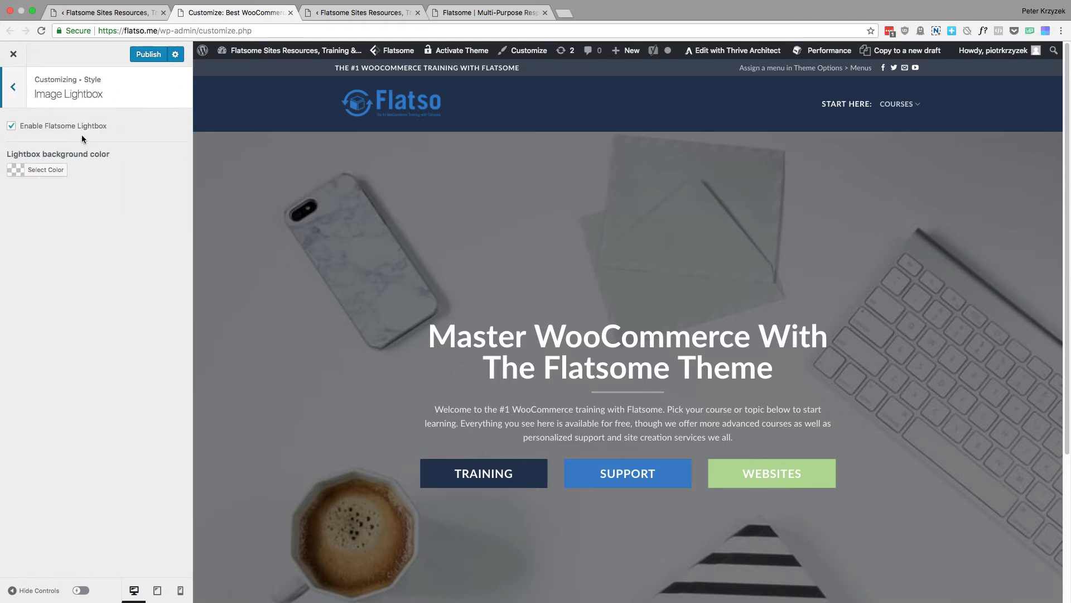
pyautogui.scroll(-1, 583, 462)
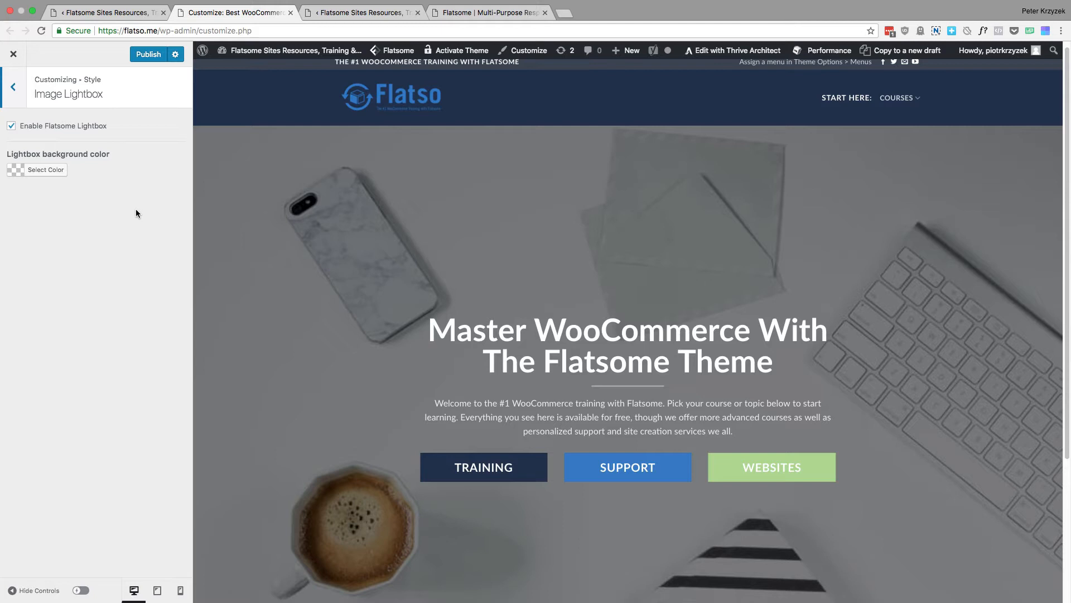
pyautogui.click(11, 93)
pyautogui.click(12, 90)
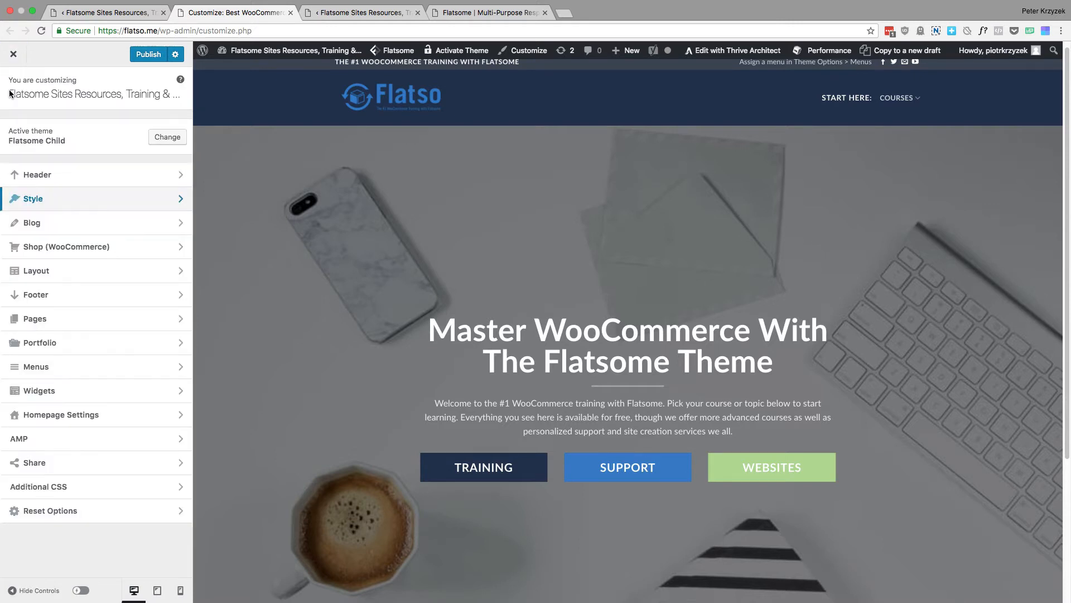
# Review the Blog Layout settings, including homepage header, sidebar, posts layout and post title options, and return to the main Customizer list
pyautogui.click(67, 224)
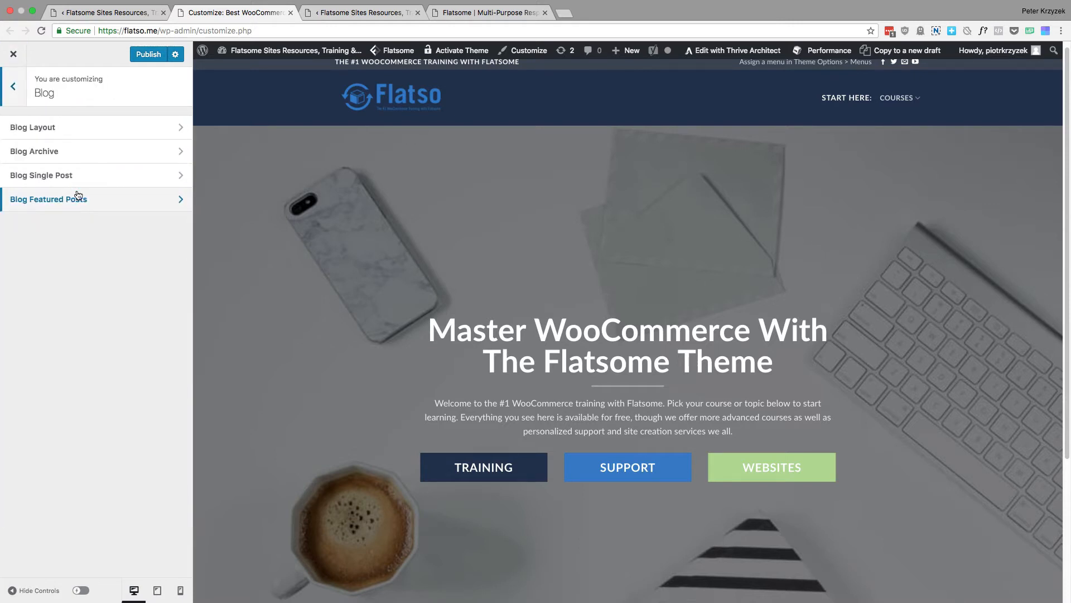
pyautogui.click(99, 135)
pyautogui.scroll(-10, 156, 309)
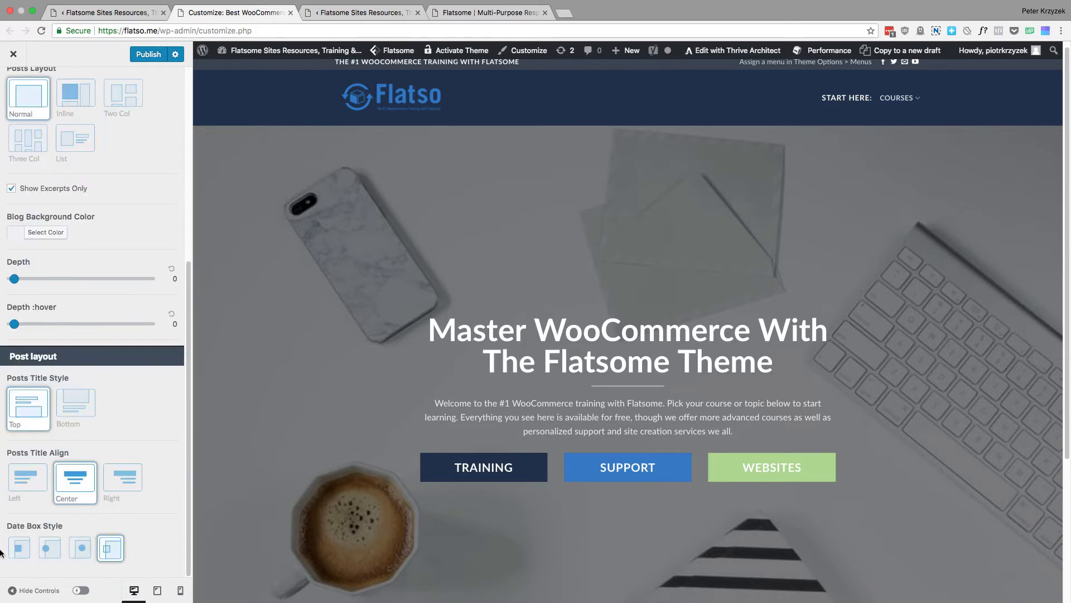
pyautogui.scroll(4, 116, 329)
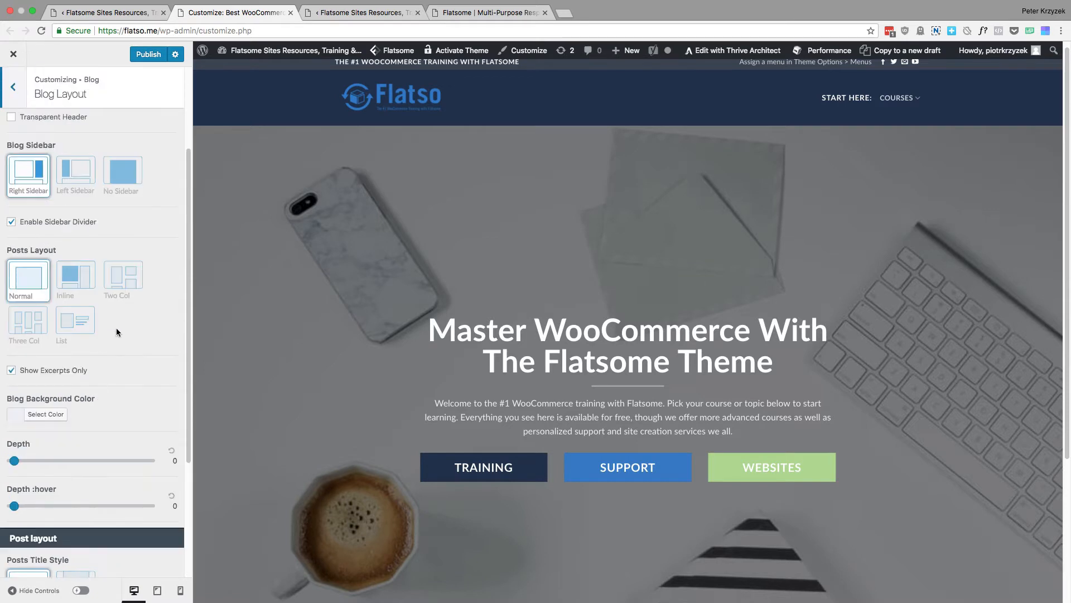
pyautogui.scroll(3, 162, 279)
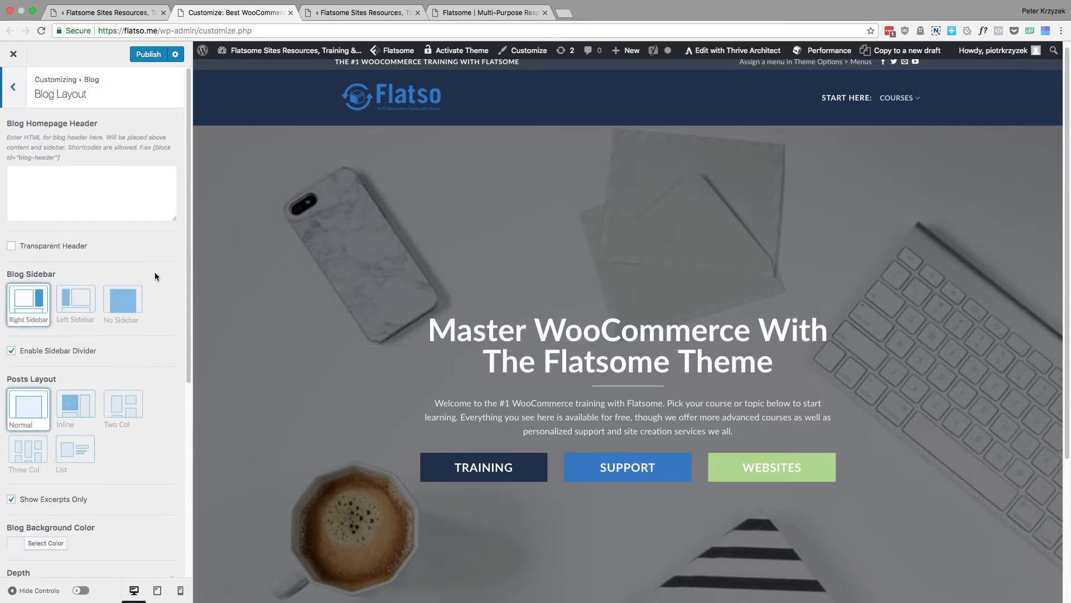
pyautogui.click(122, 13)
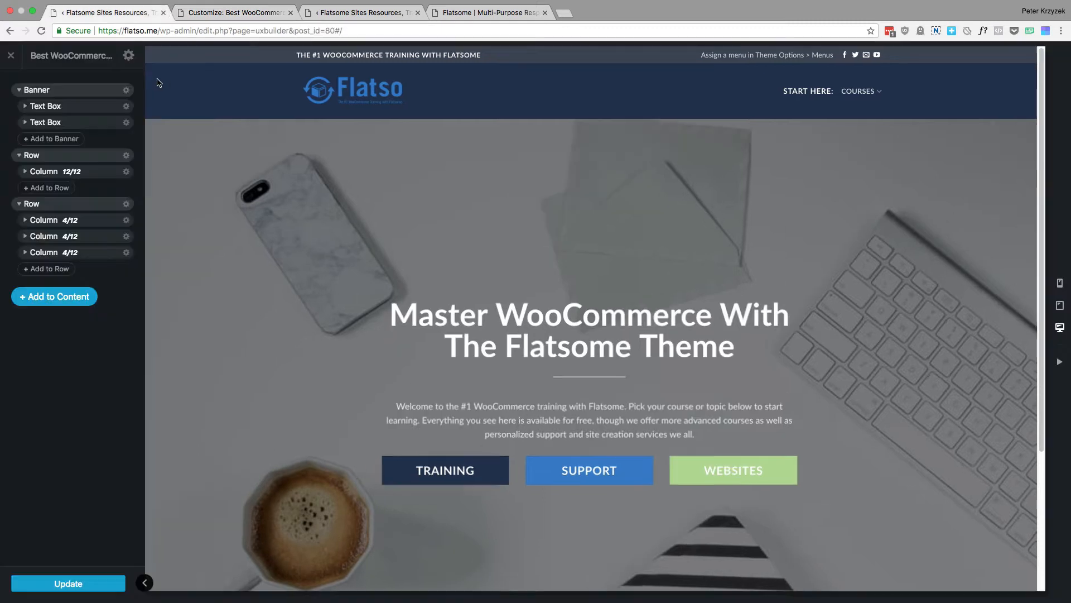
pyautogui.click(235, 12)
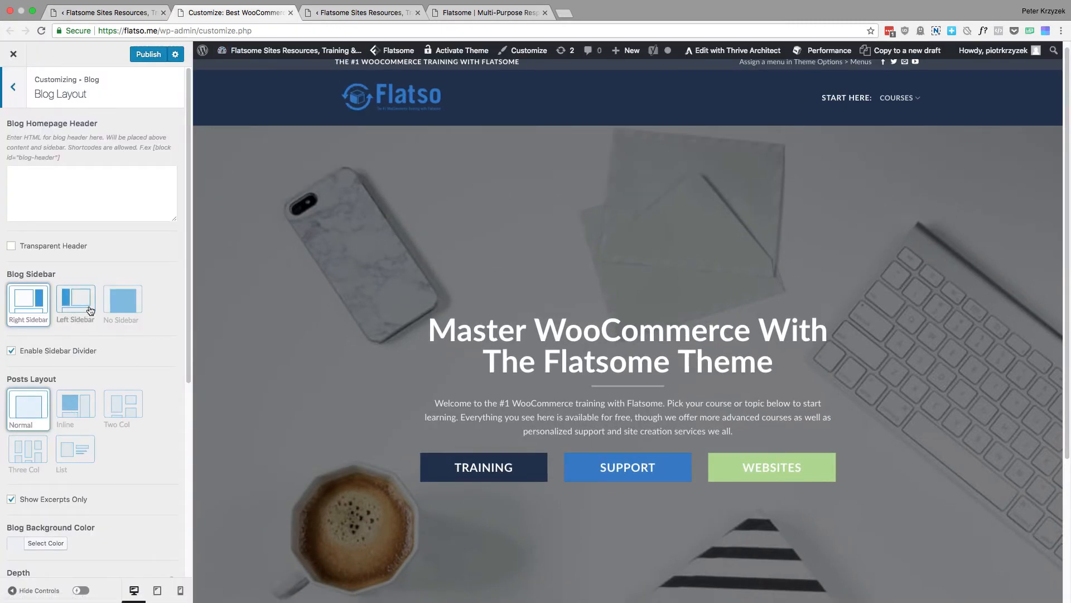
pyautogui.click(16, 96)
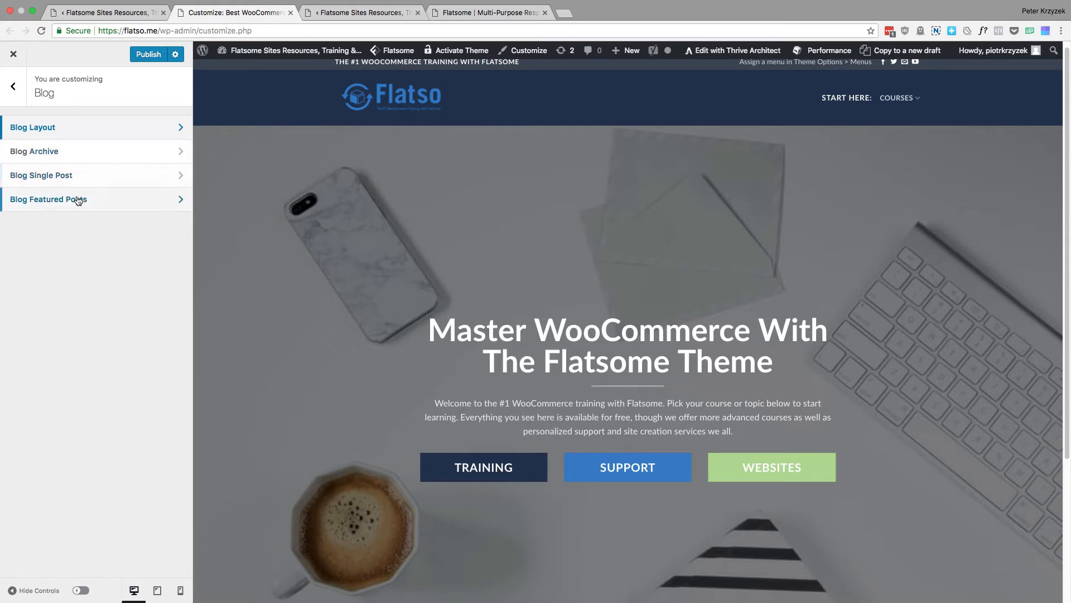
pyautogui.click(14, 90)
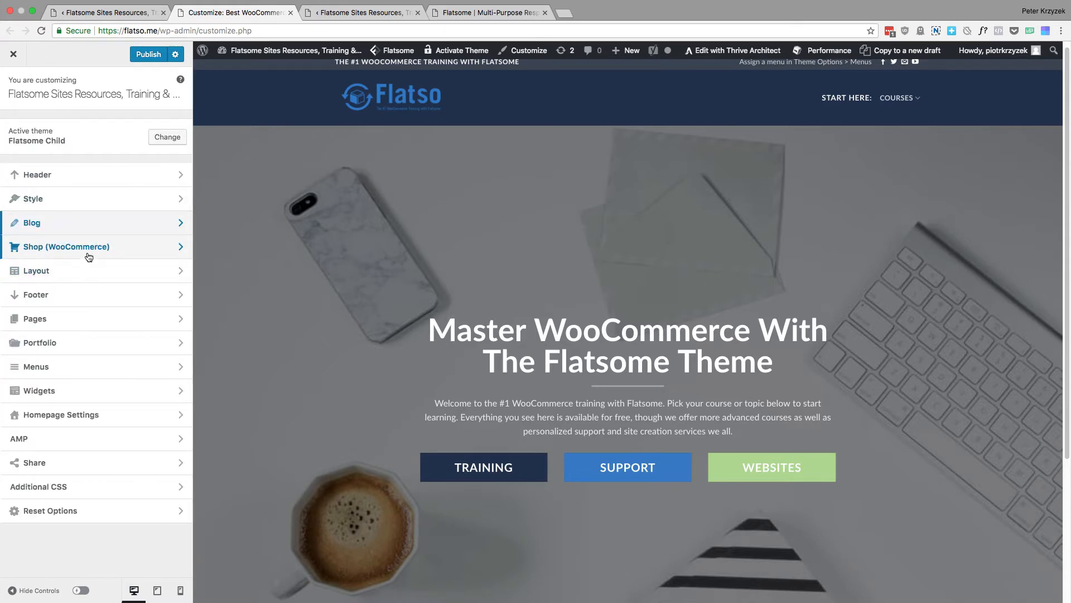
# Look over the Layout section's mode, content width, background and content color settings, and return to the main Customizer list
pyautogui.click(94, 282)
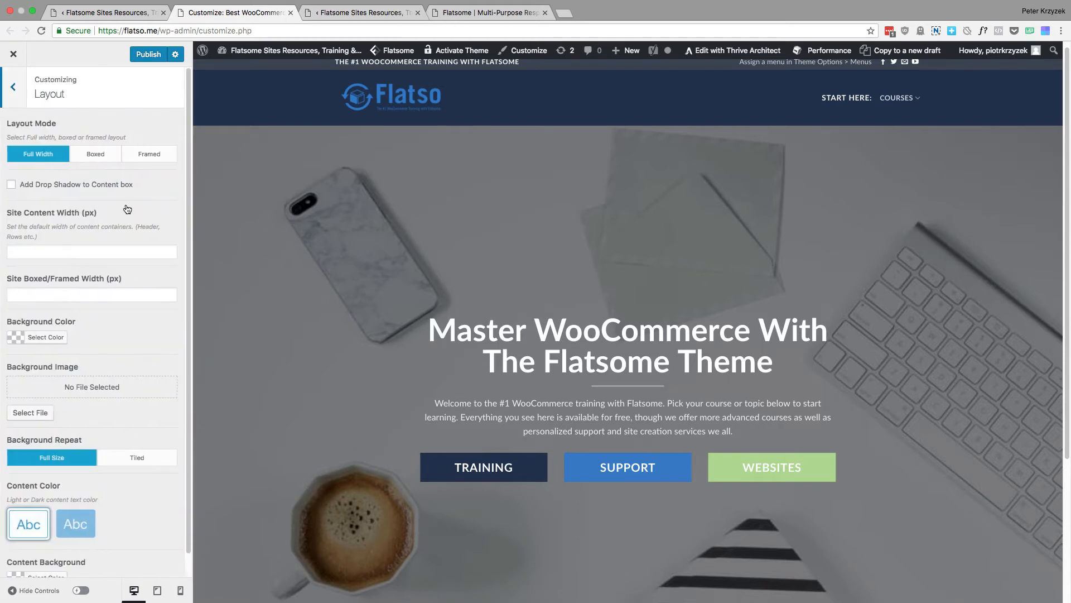
pyautogui.scroll(-1, 120, 197)
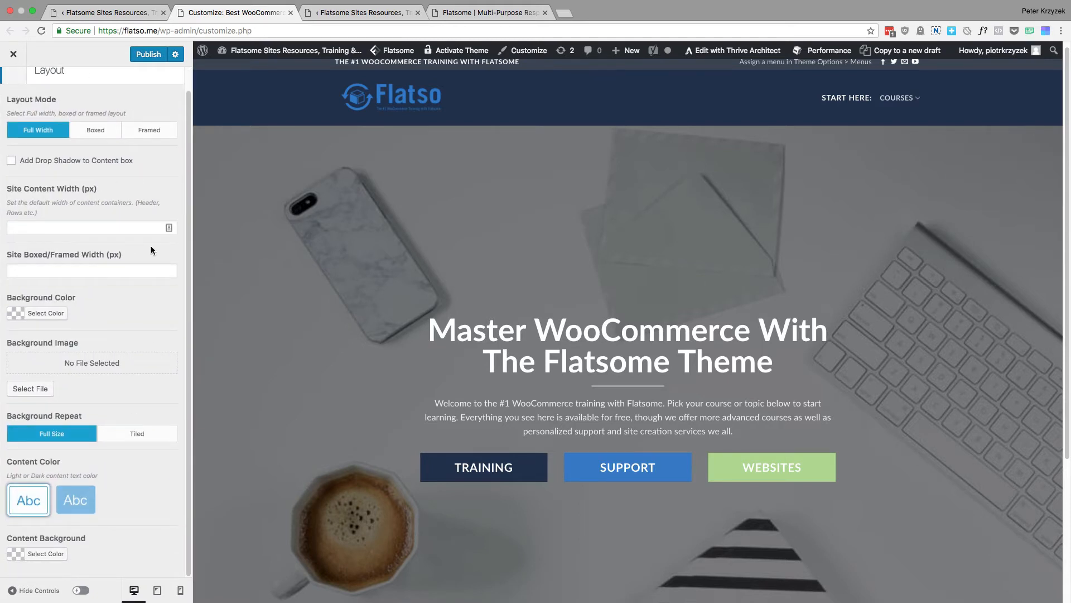
pyautogui.scroll(-4, 359, 200)
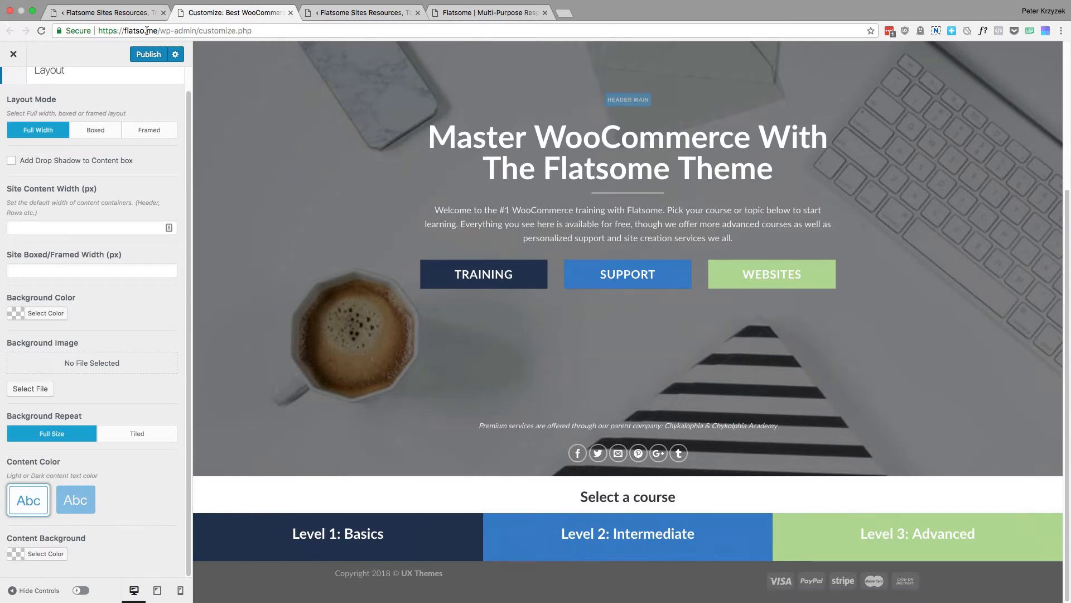
pyautogui.click(130, 13)
pyautogui.click(218, 13)
pyautogui.scroll(1, 109, 309)
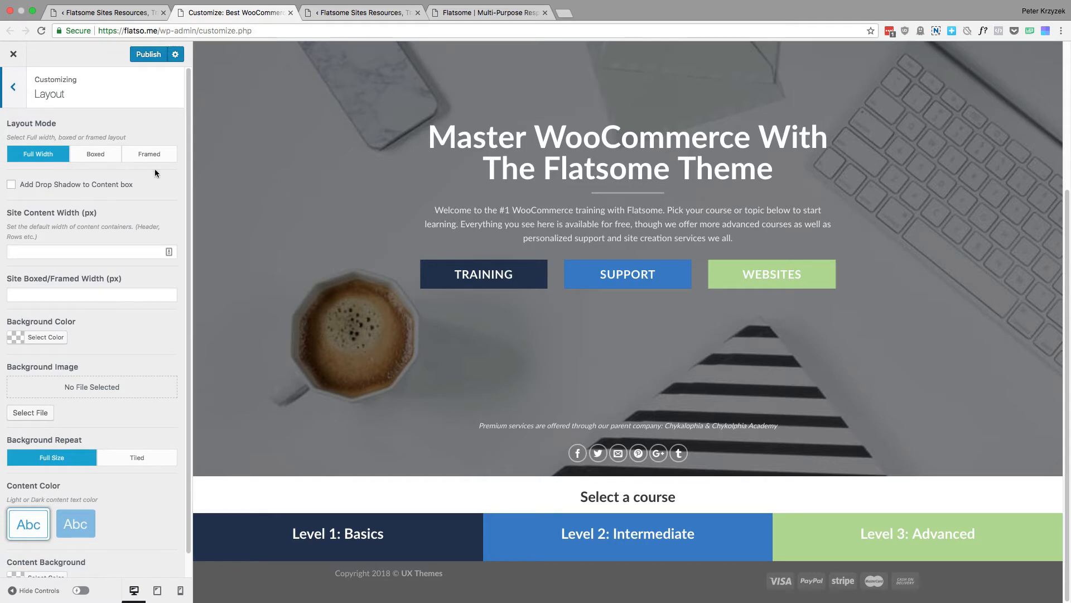
pyautogui.click(12, 86)
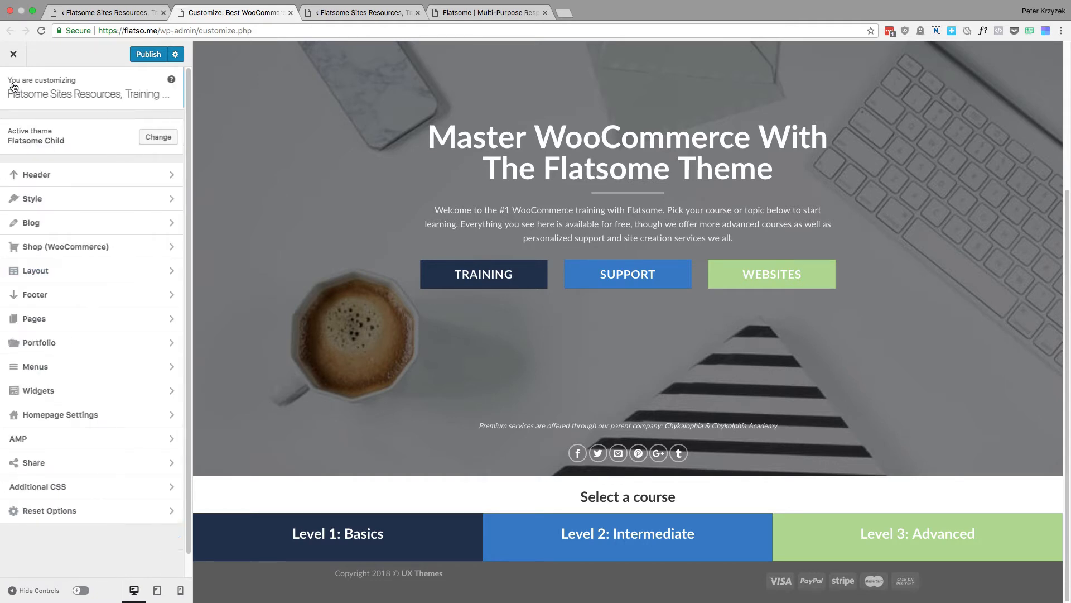
# Examine the Footer section's custom block, Footer 1 and 2, absolute footer and HTML settings against the homepage preview, and return to the main list
pyautogui.click(87, 296)
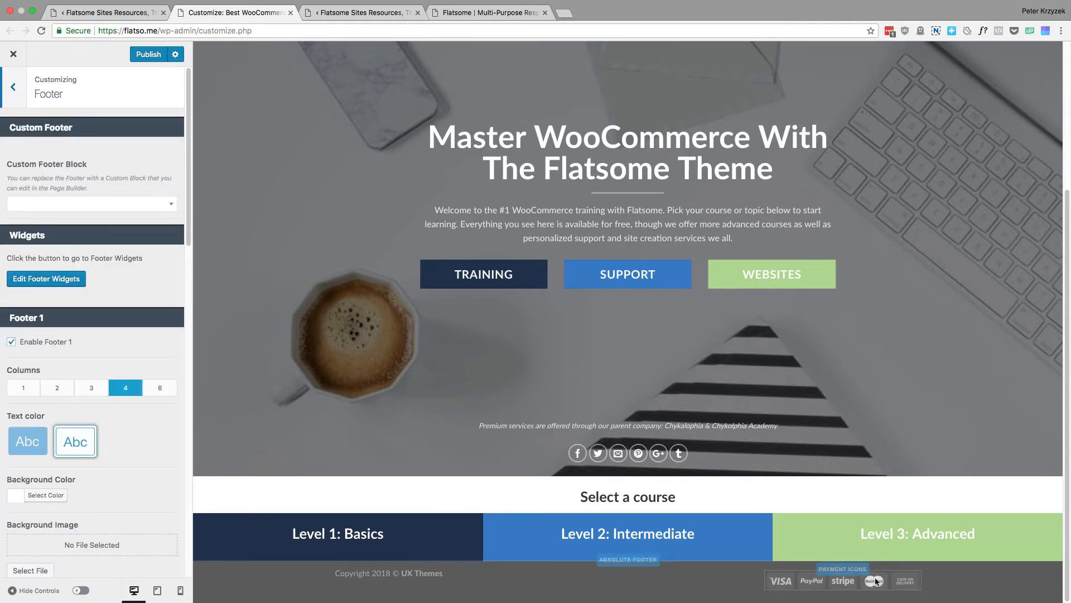
pyautogui.scroll(-15, 120, 166)
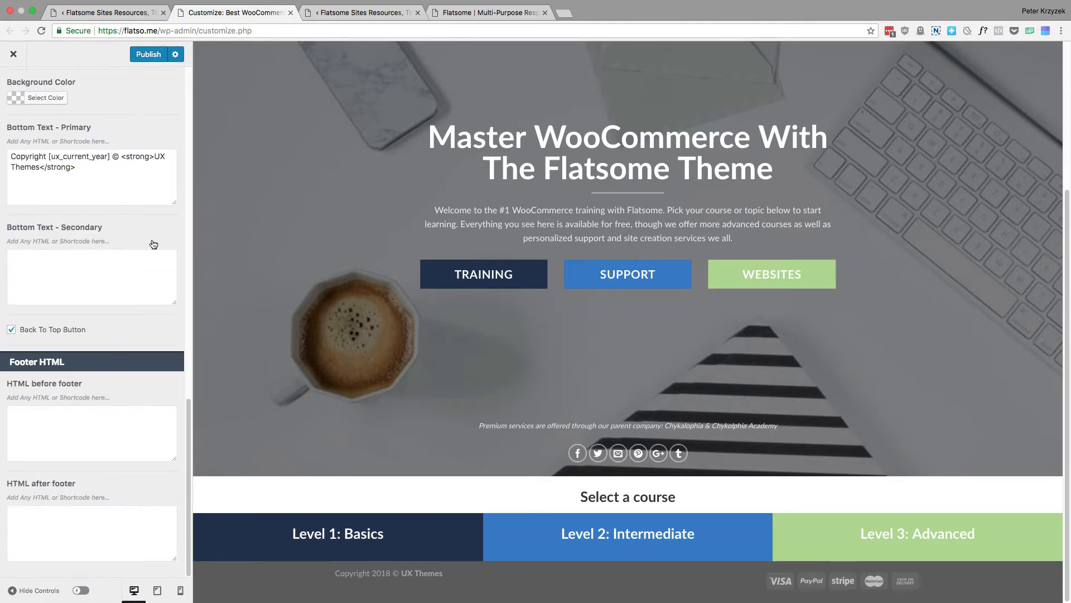
pyautogui.scroll(5, 387, 219)
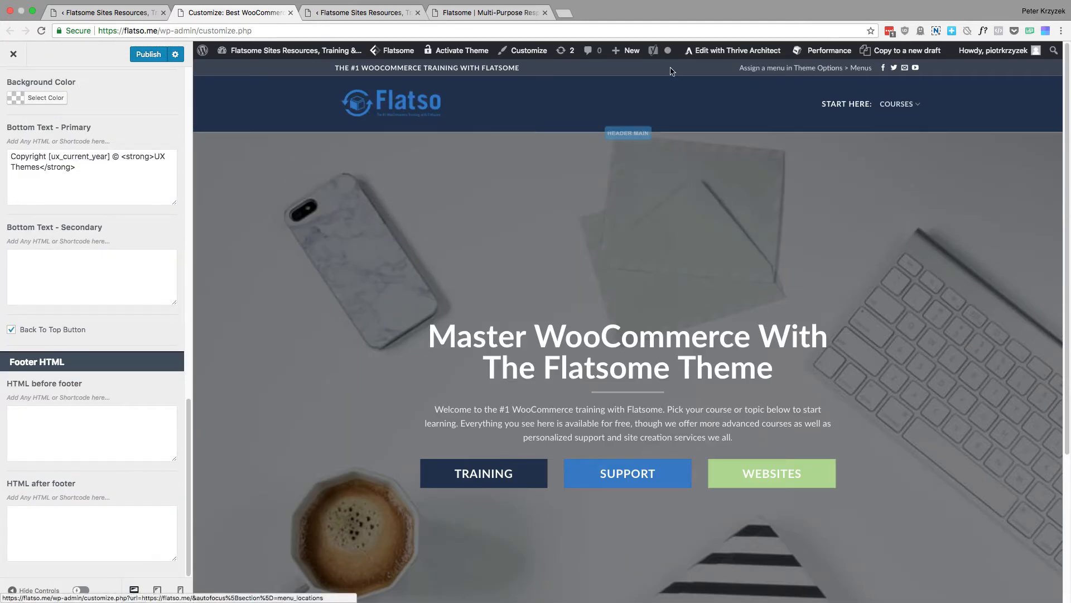
pyautogui.scroll(-4, 346, 266)
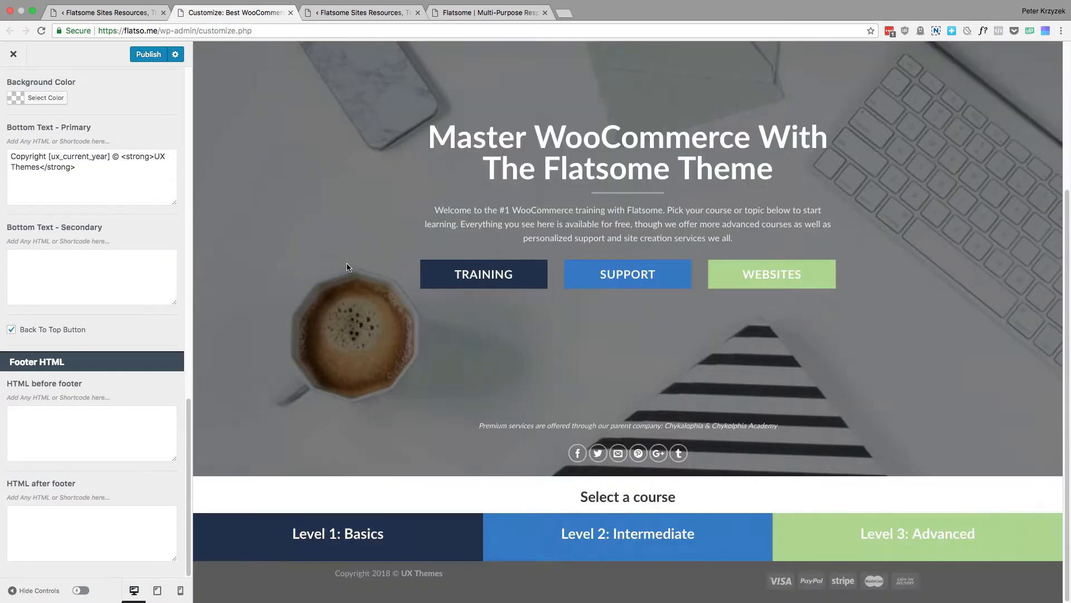
pyautogui.scroll(10, 99, 364)
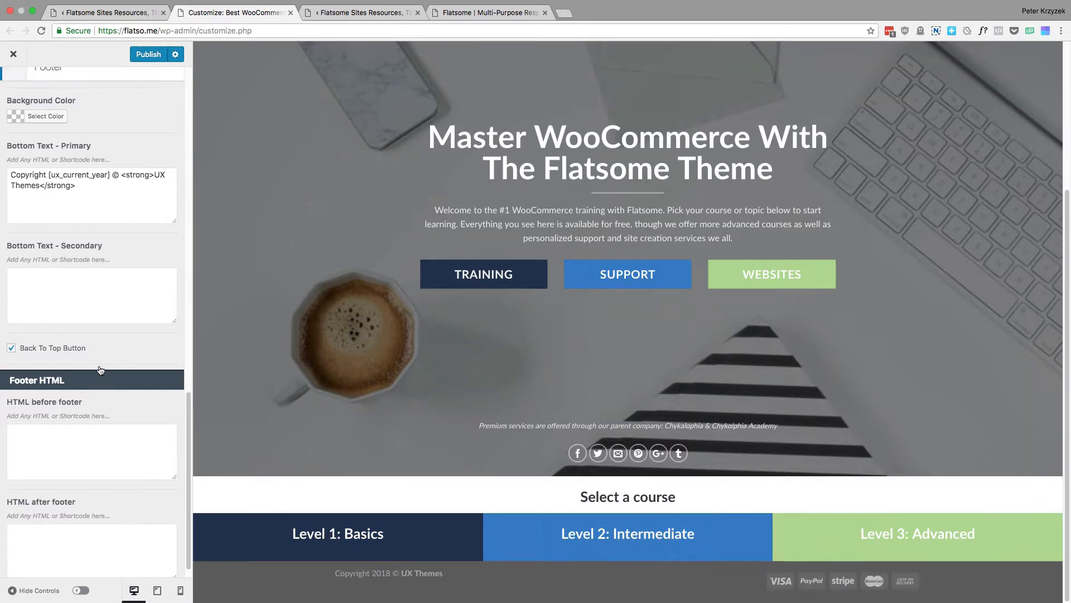
pyautogui.scroll(1, 121, 329)
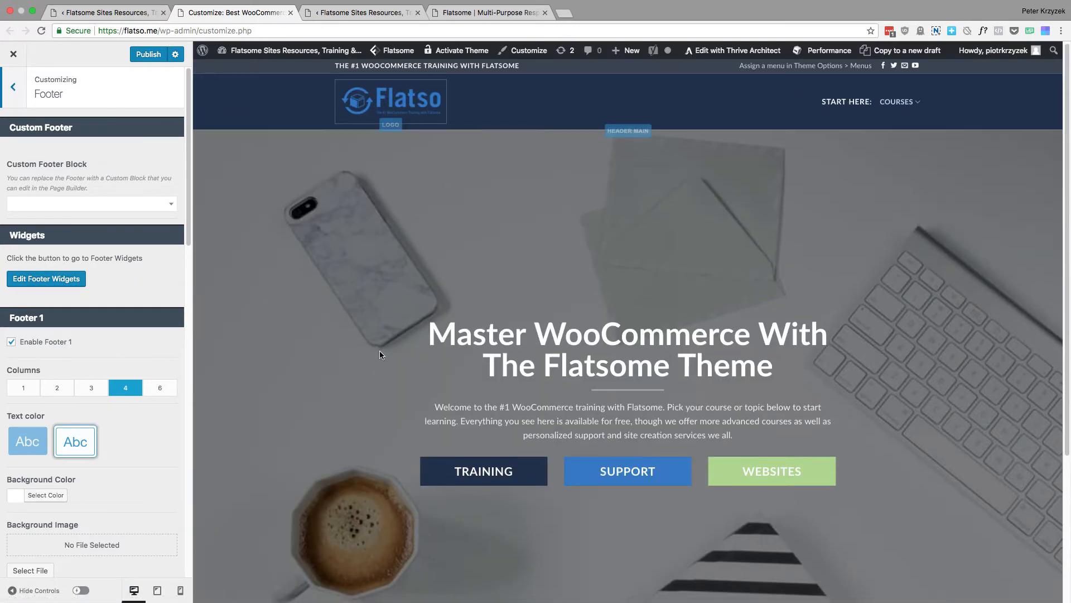
pyautogui.scroll(-4, 390, 335)
pyautogui.scroll(-6, 120, 240)
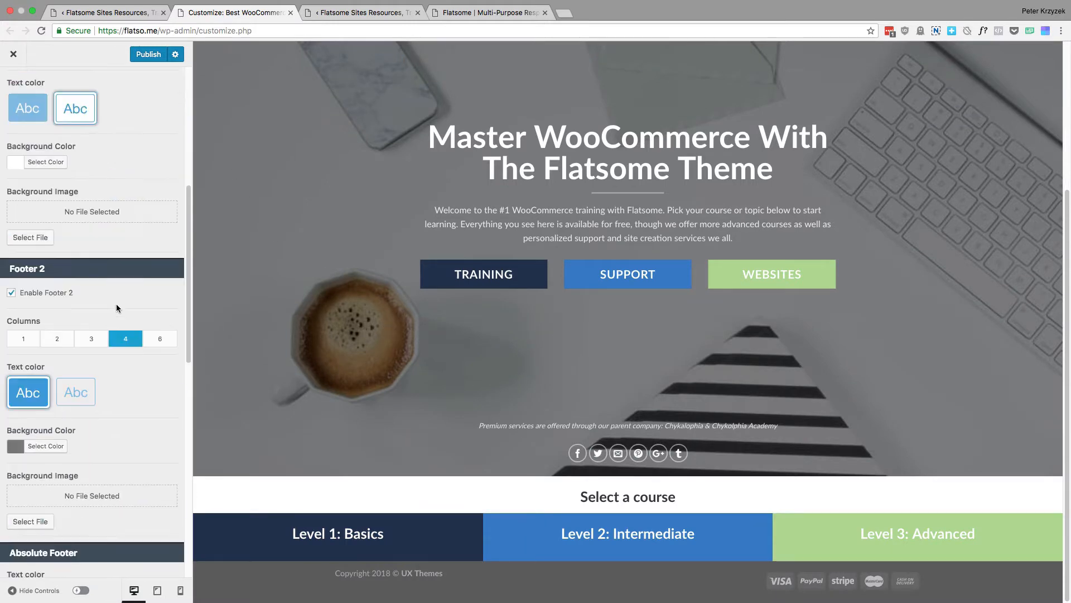
pyautogui.scroll(2, 120, 169)
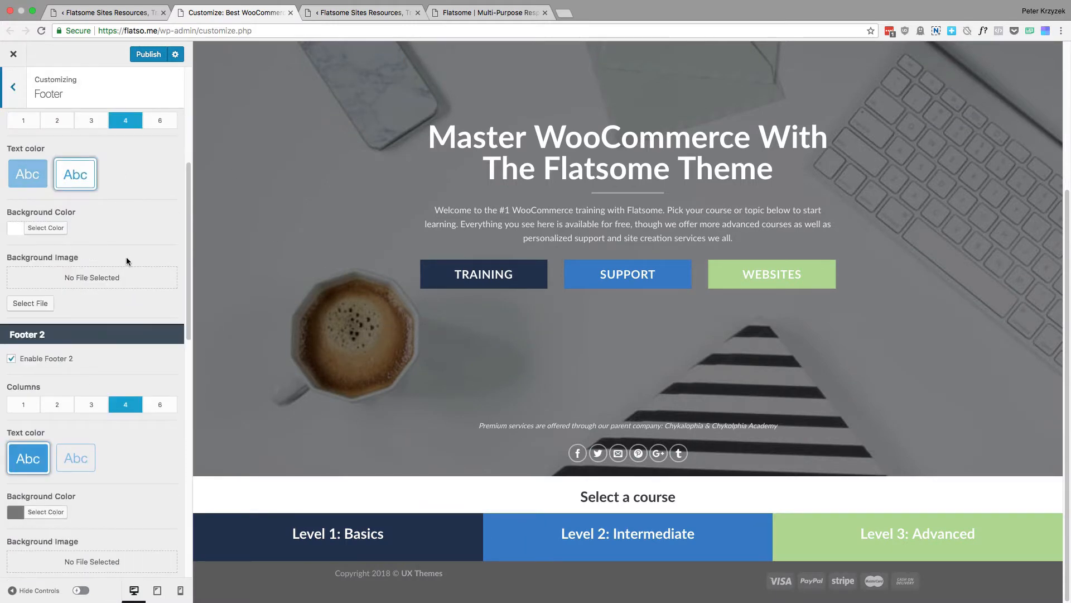
pyautogui.scroll(8, 99, 377)
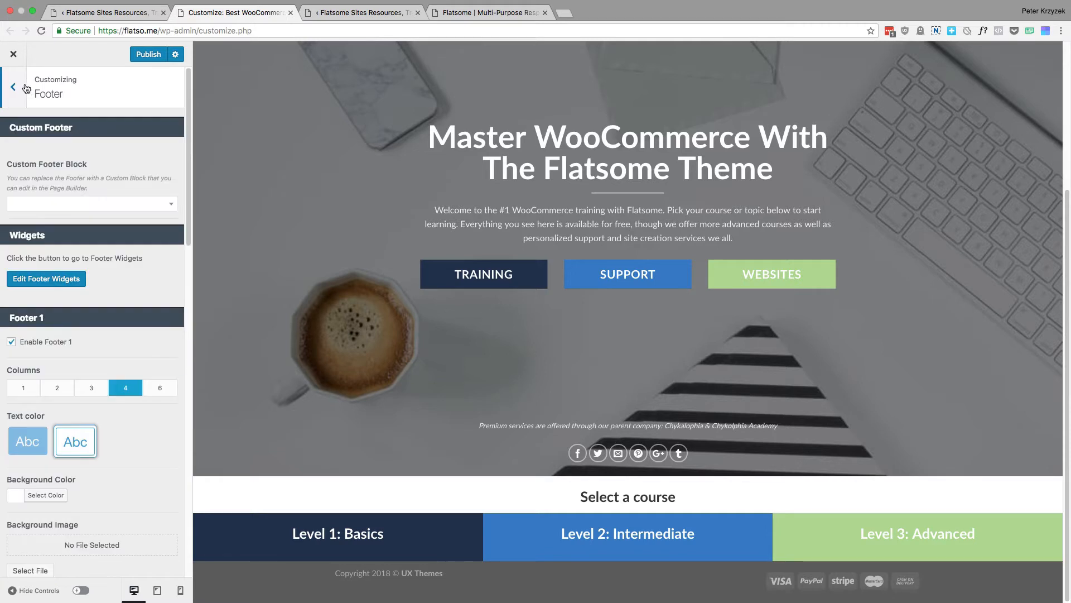
pyautogui.click(13, 87)
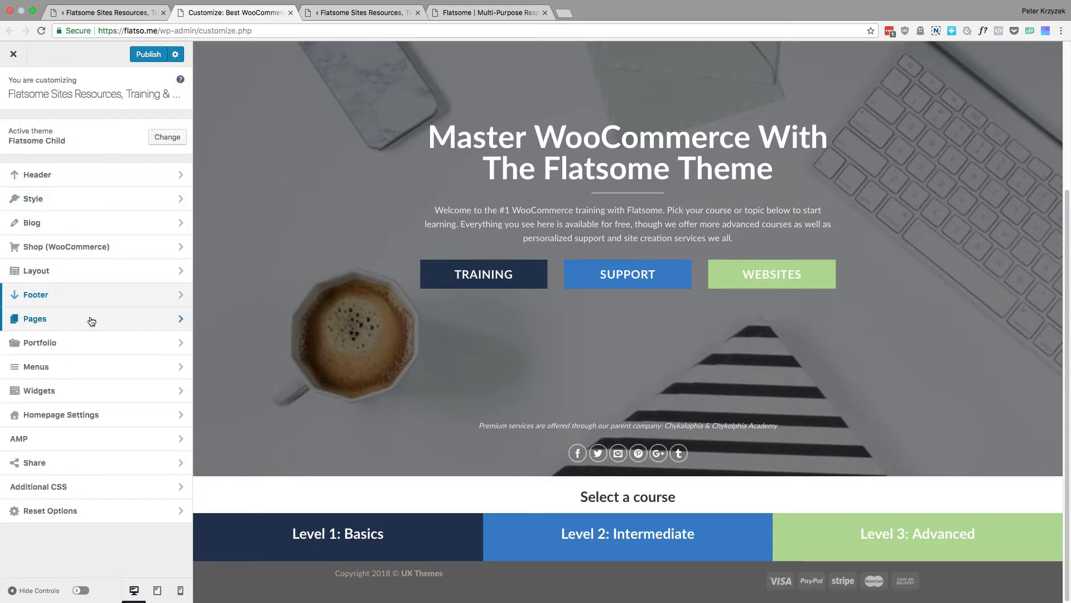
# Review the Pages section's default page template choices and the H1 page title option, and return to the main Customizer list
pyautogui.click(90, 319)
pyautogui.click(89, 171)
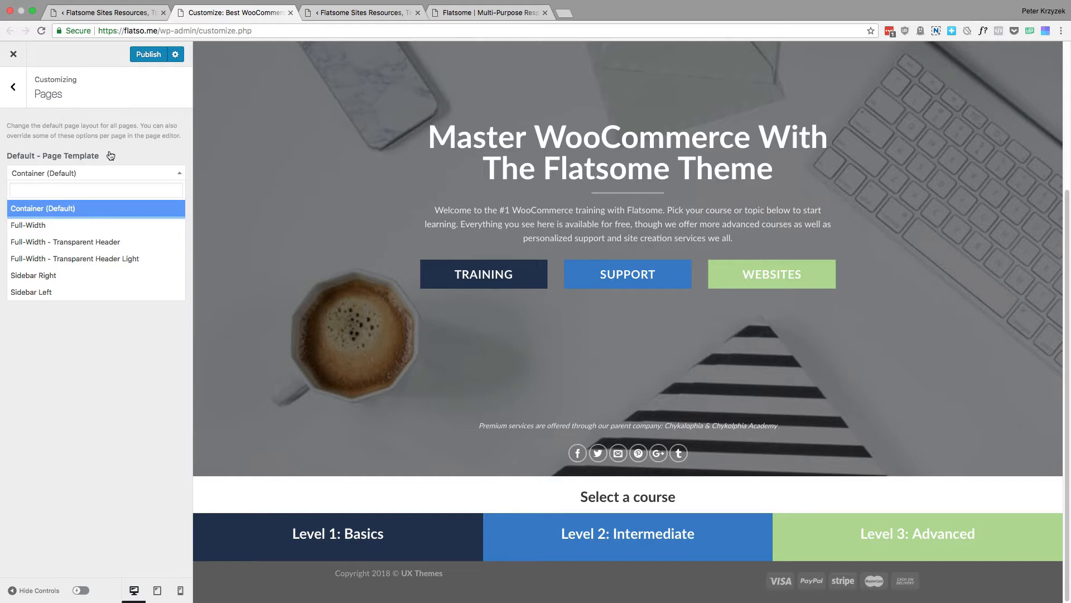
pyautogui.click(110, 156)
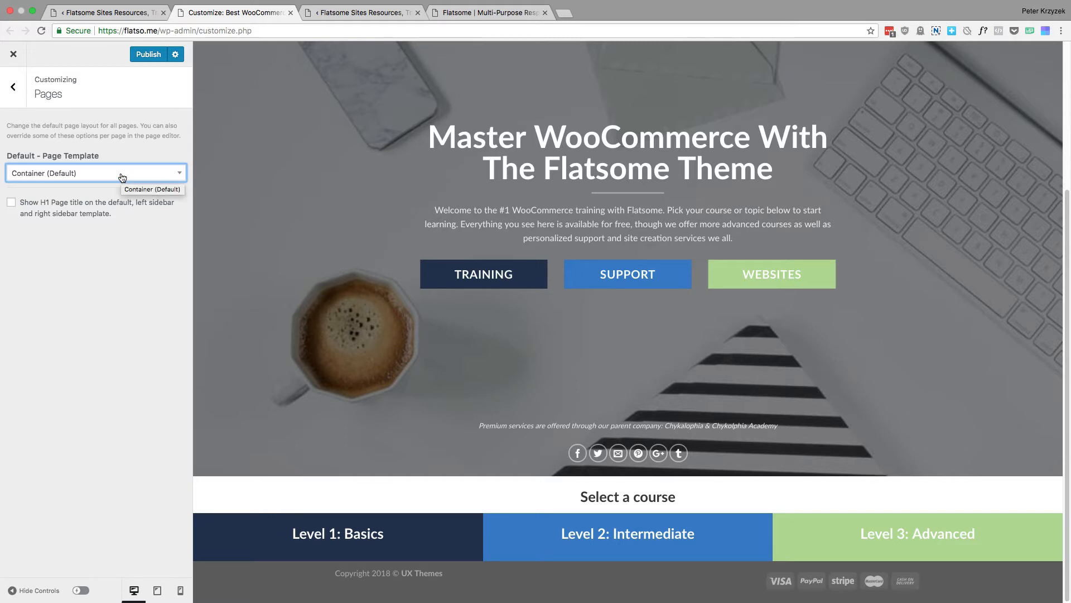
pyautogui.click(122, 177)
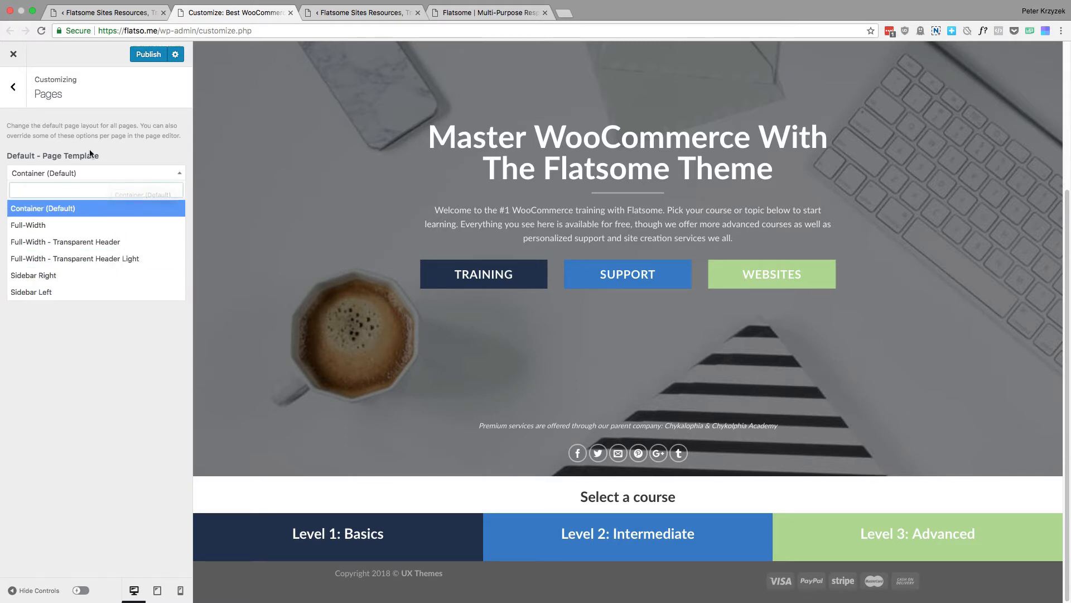
pyautogui.click(156, 173)
pyautogui.moveTo(111, 215); pyautogui.dragTo(24, 202)
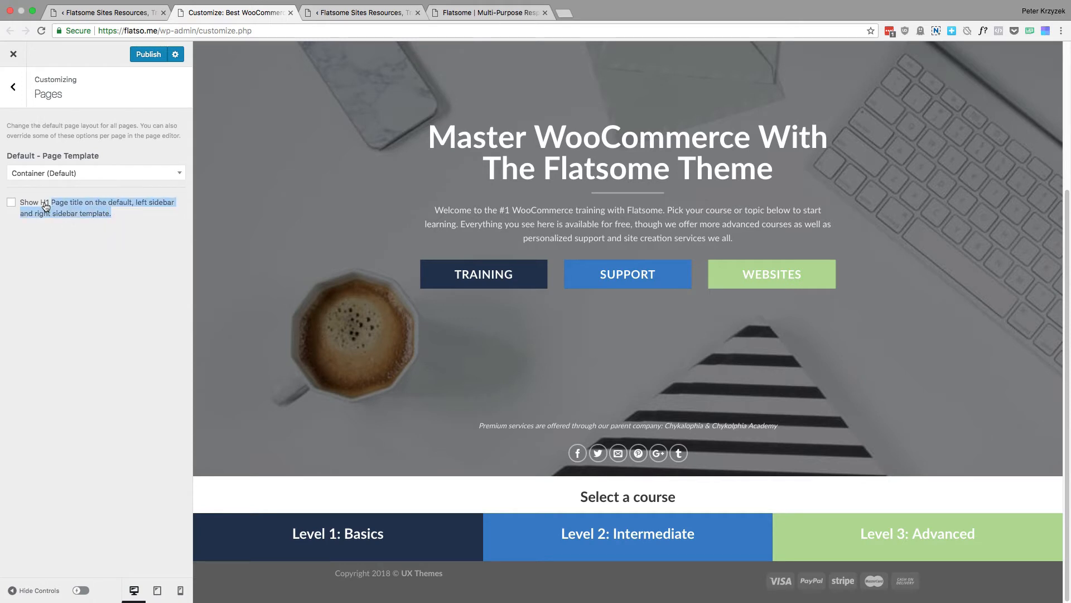
pyautogui.click(129, 223)
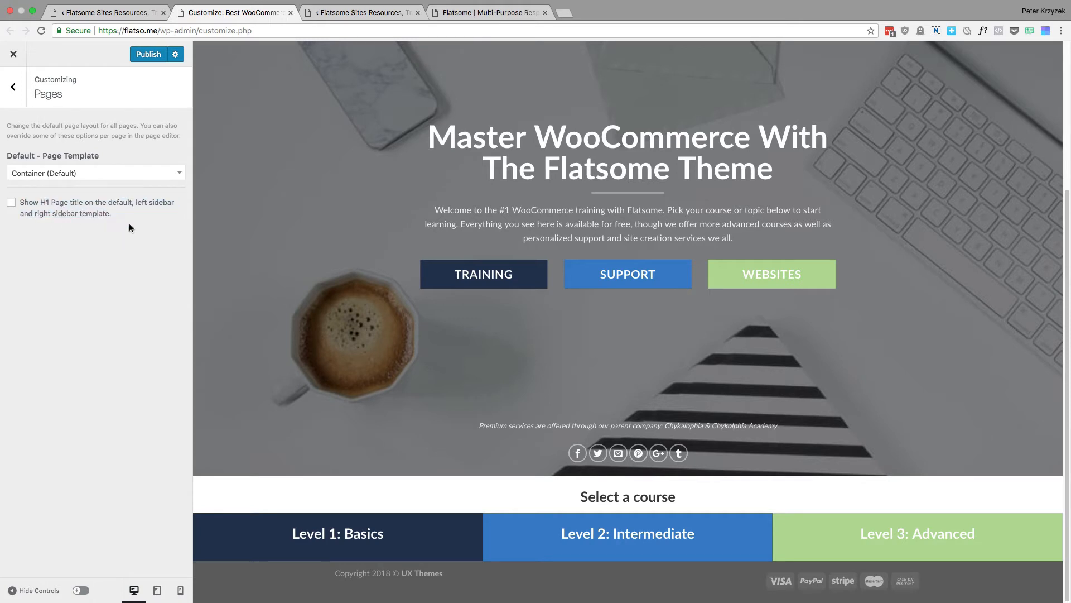
pyautogui.click(16, 89)
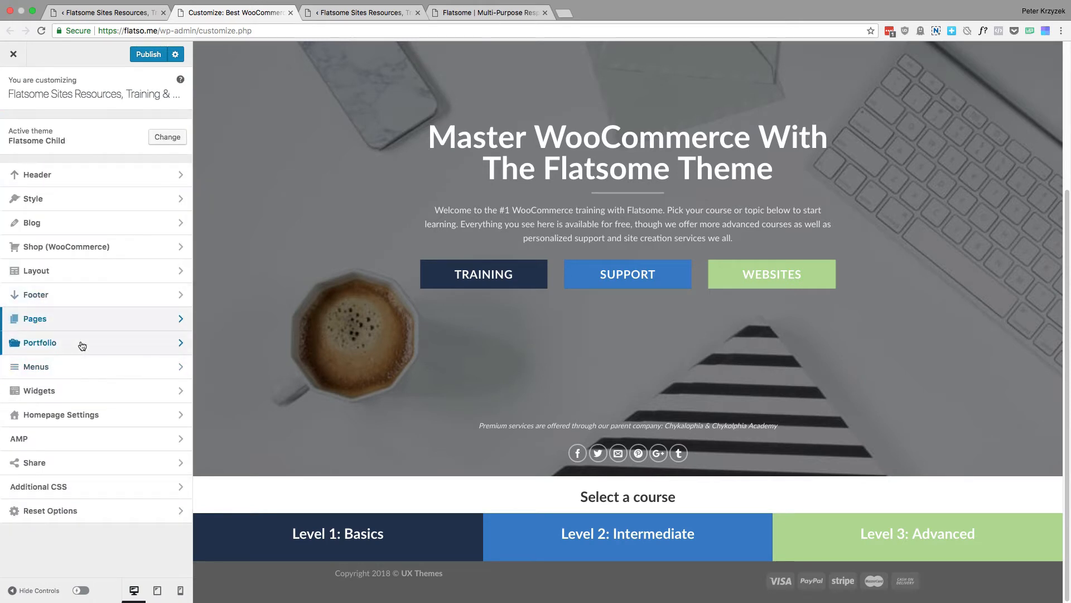
# Review the Portfolio section's single page and archive page settings, glance at the Flatsome demo site, and return to the main Customizer list
pyautogui.click(82, 344)
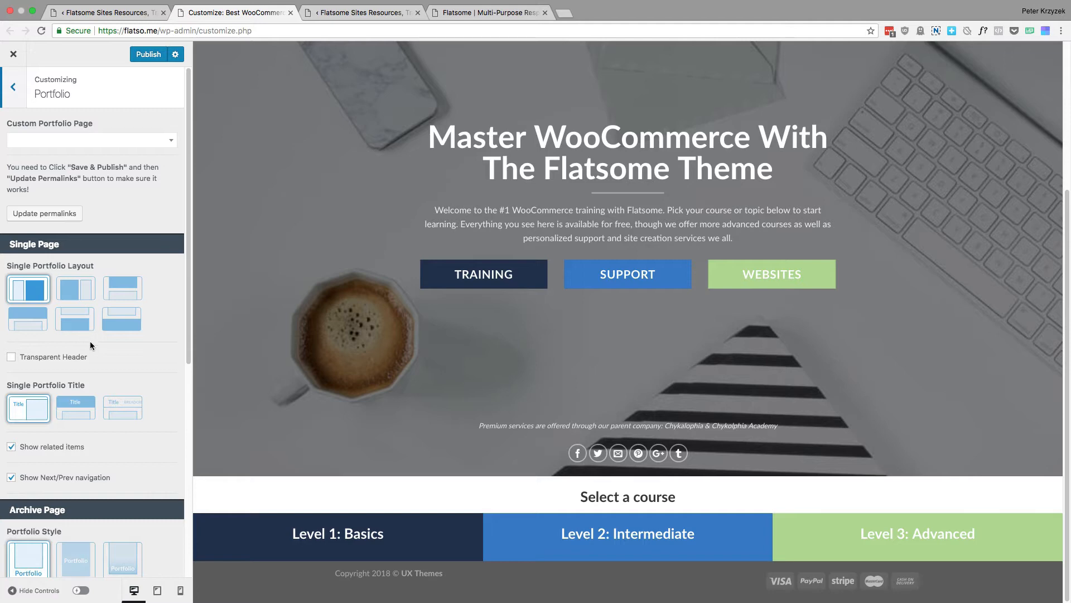
pyautogui.scroll(-5, 112, 357)
pyautogui.scroll(-3, 136, 386)
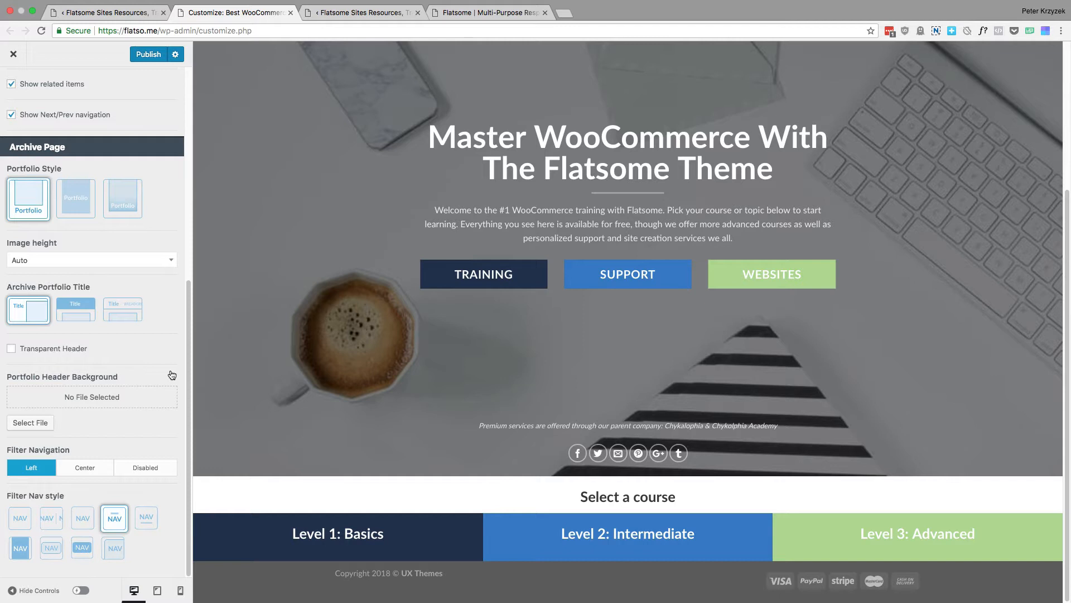
pyautogui.scroll(5, 84, 318)
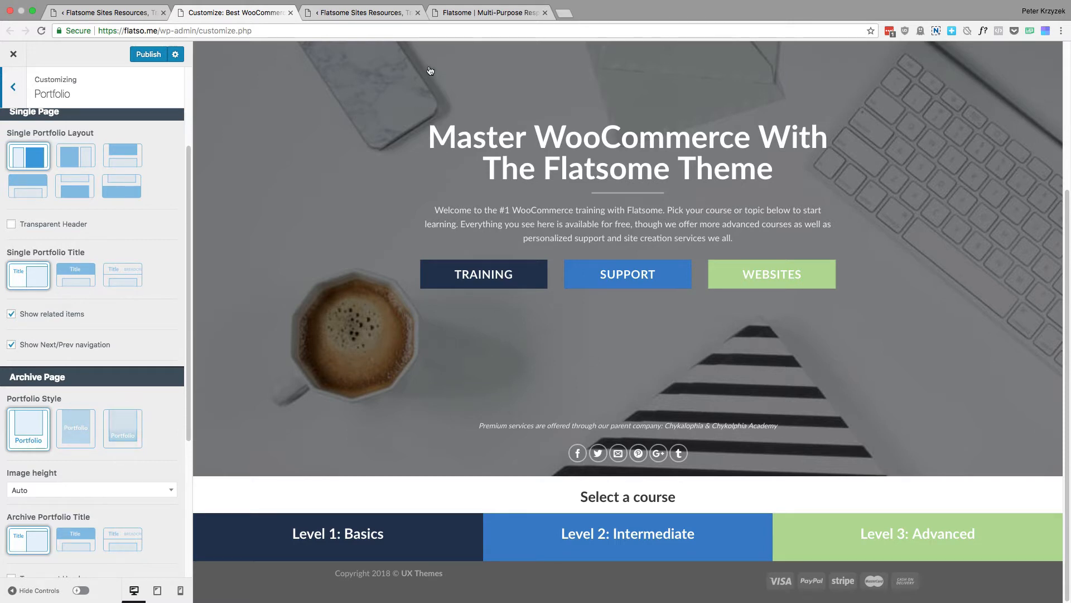
pyautogui.click(454, 13)
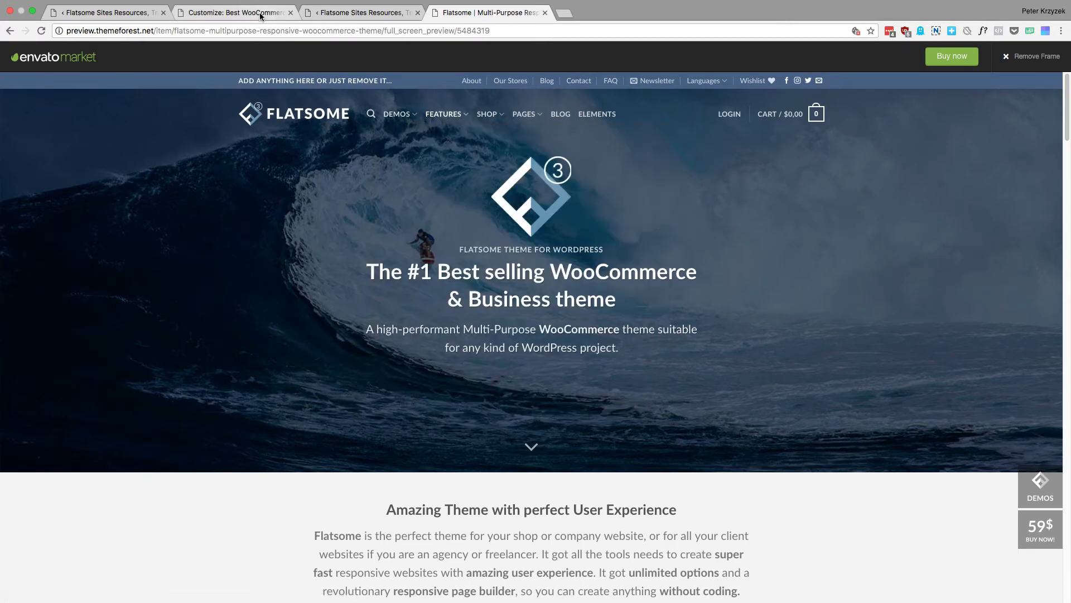
pyautogui.click(283, 17)
pyautogui.scroll(5, 112, 356)
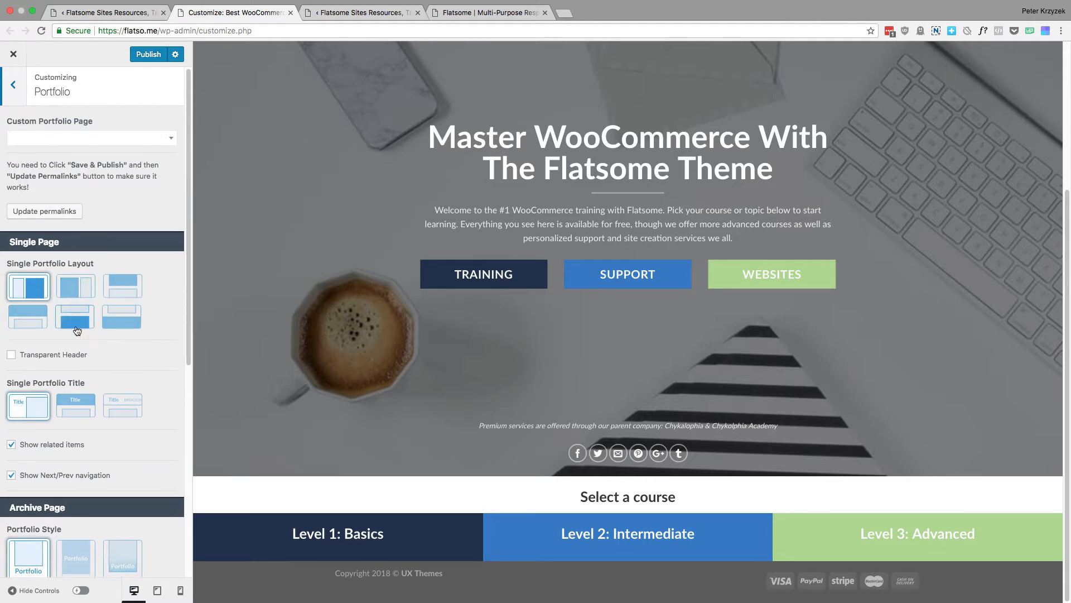
pyautogui.scroll(-1, 31, 397)
pyautogui.scroll(-5, 84, 475)
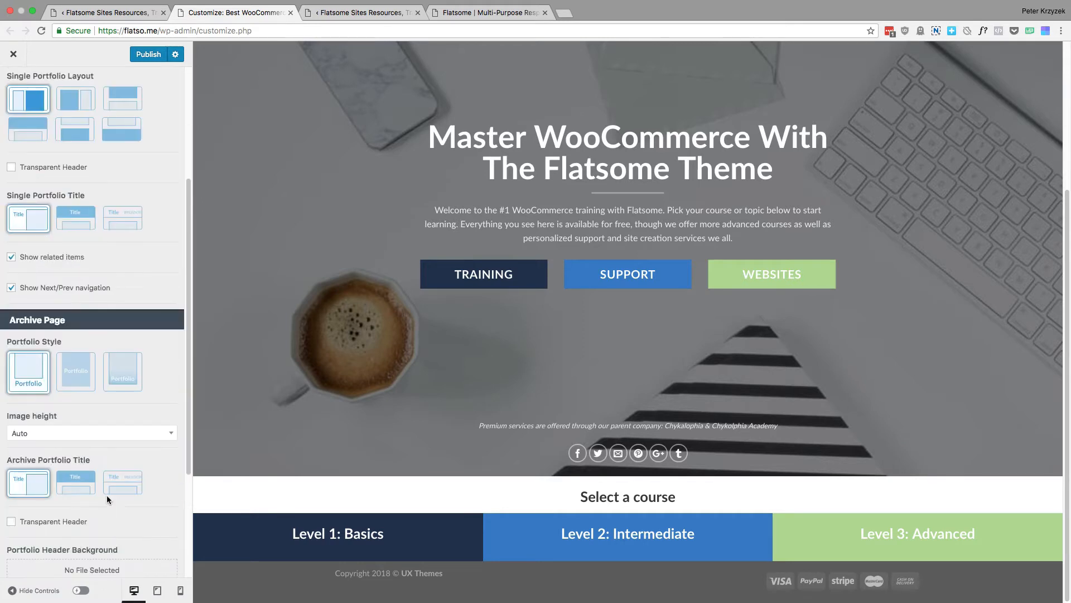
pyautogui.scroll(6, 89, 441)
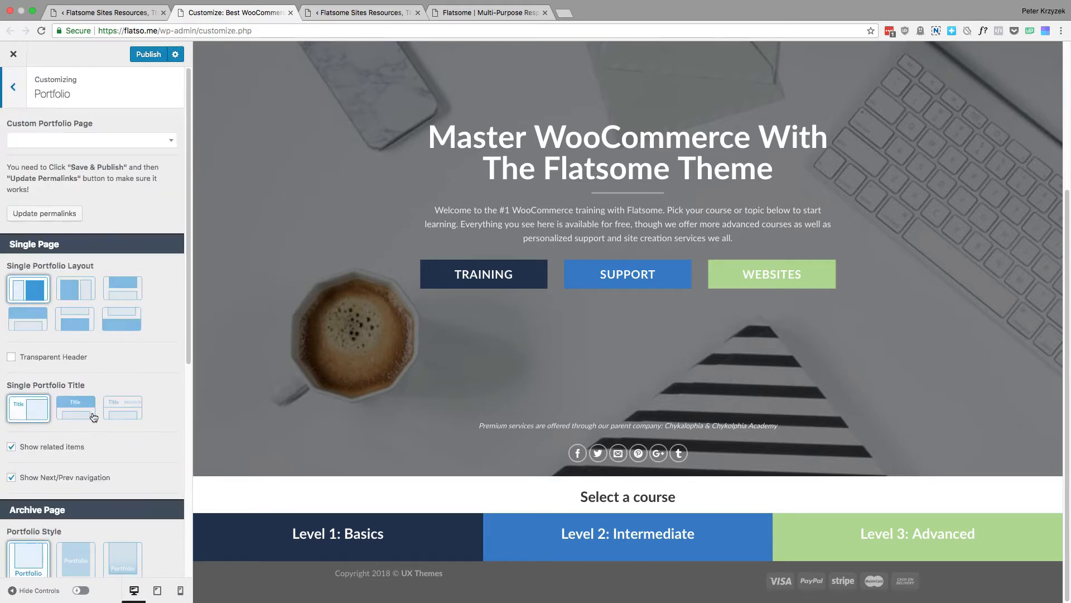
pyautogui.click(16, 96)
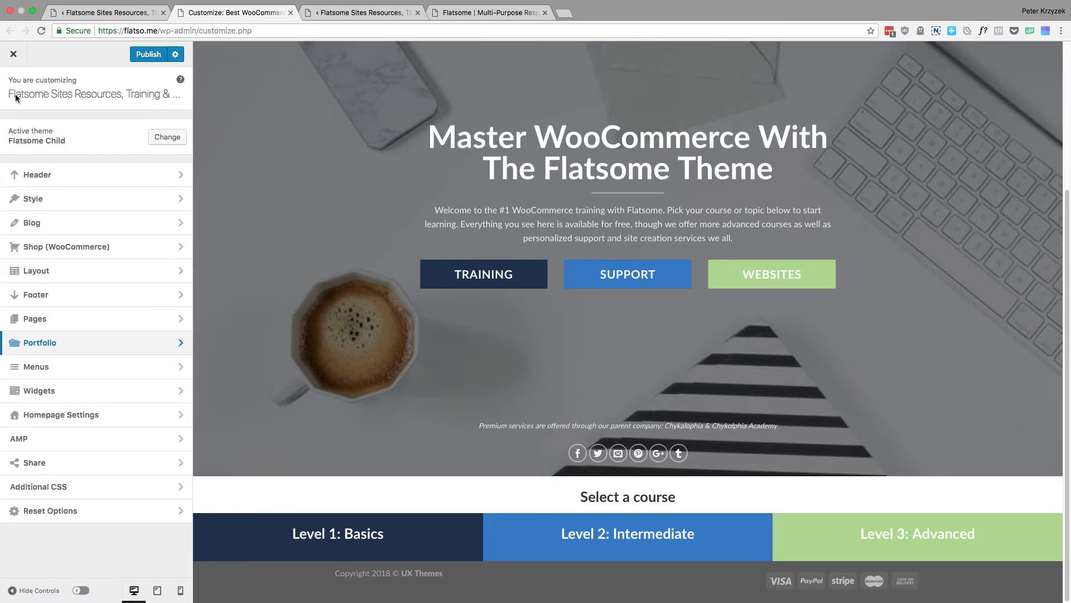
# Look over the Menus section, compare it with the Menus entry under Appearance in the WordPress dashboard, and return to the main Customizer list
pyautogui.click(109, 365)
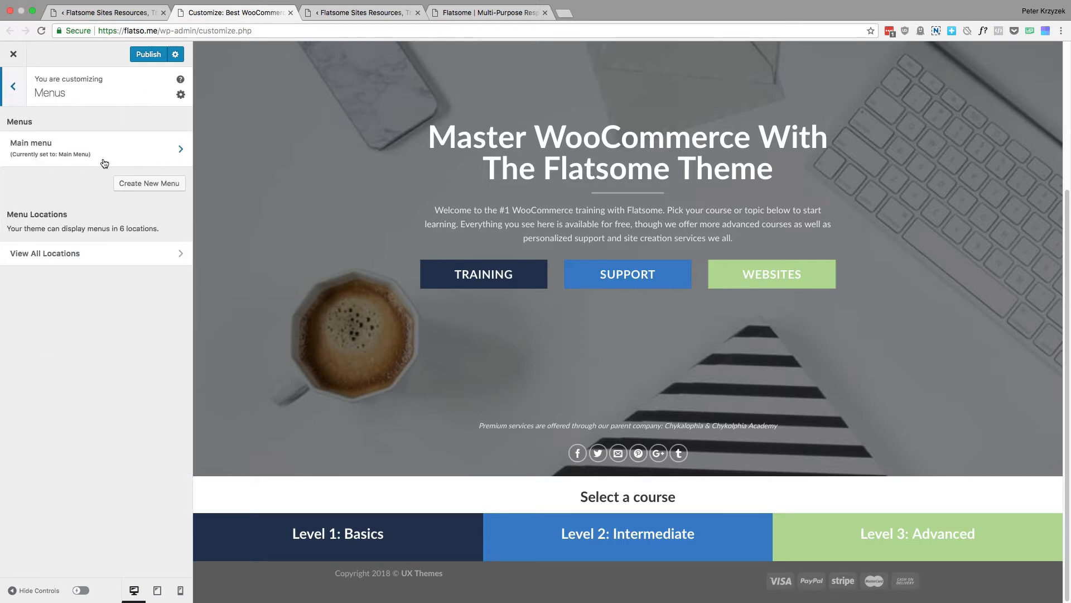
pyautogui.scroll(4, 525, 234)
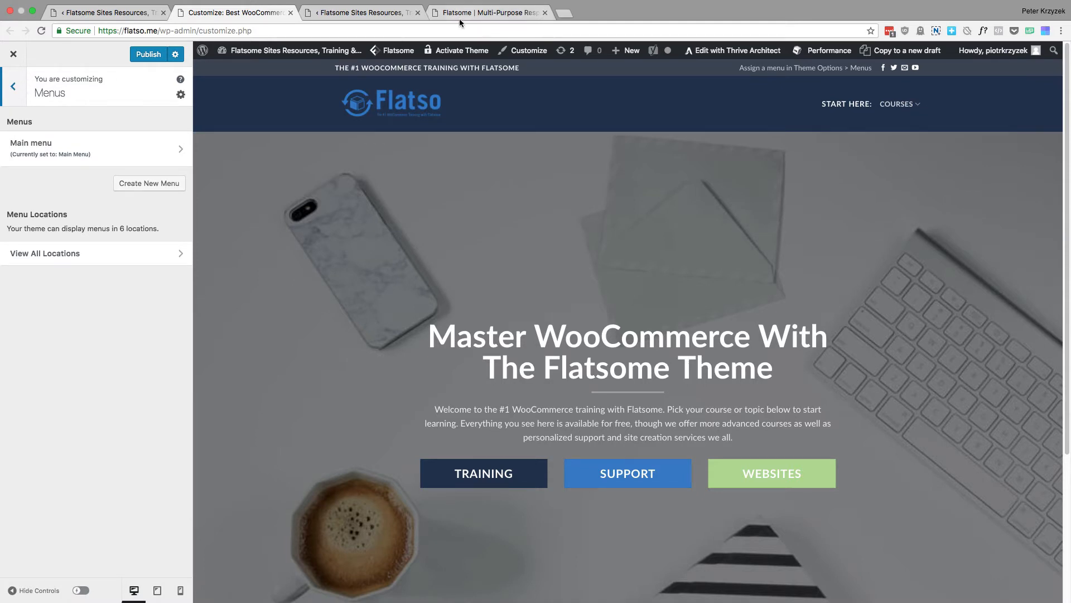
pyautogui.click(329, 15)
pyautogui.moveTo(38, 380)
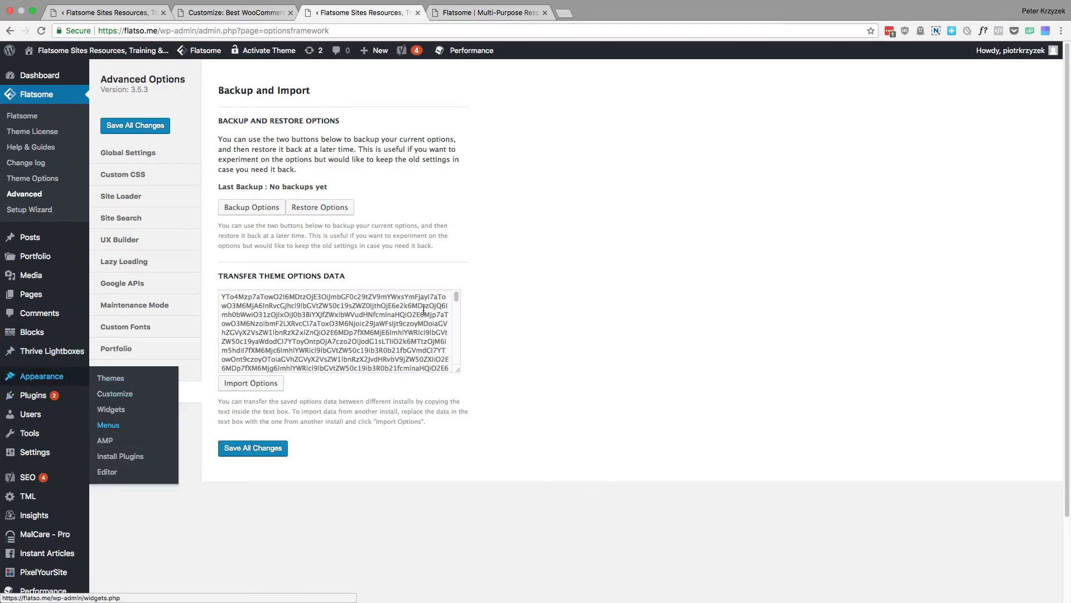
pyautogui.click(262, 14)
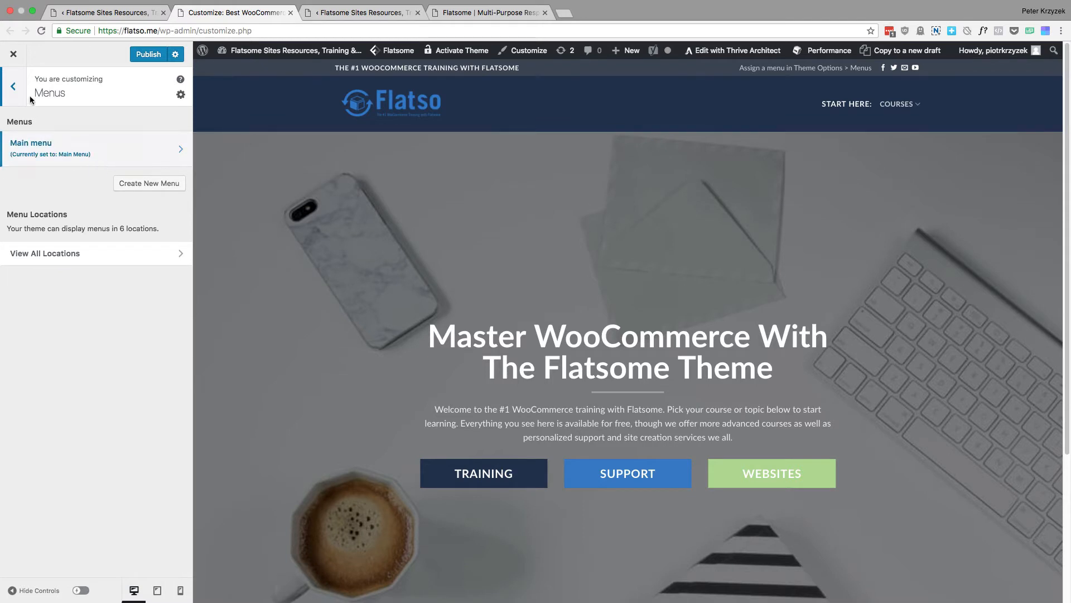
pyautogui.click(13, 86)
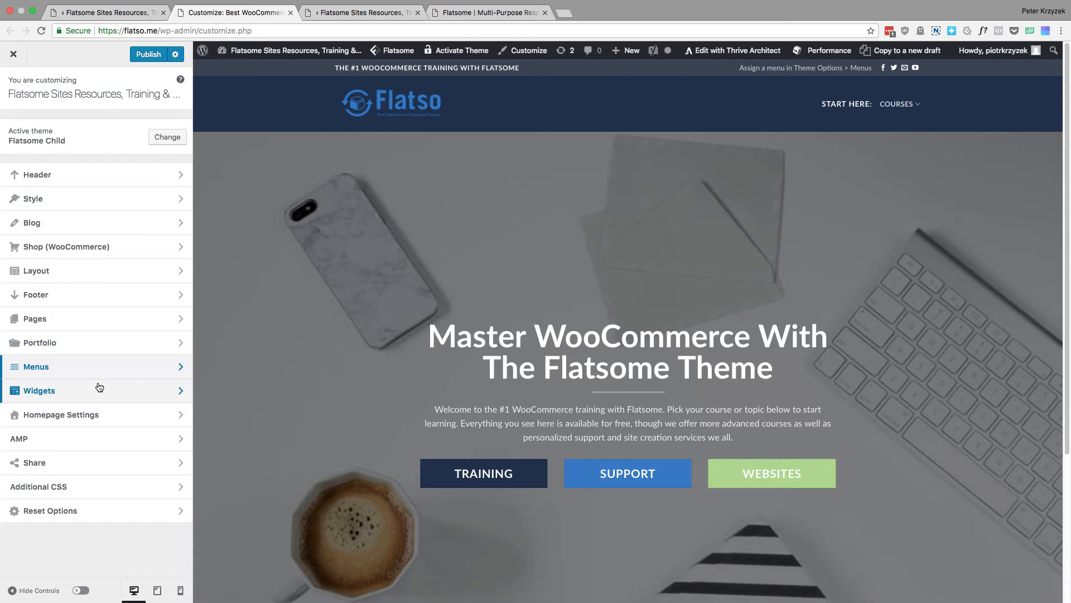
# Examine the Widgets section and its Footer 1 area, locate the dashboard's Widgets entry under Appearance, and return to the main Customizer list
pyautogui.click(100, 389)
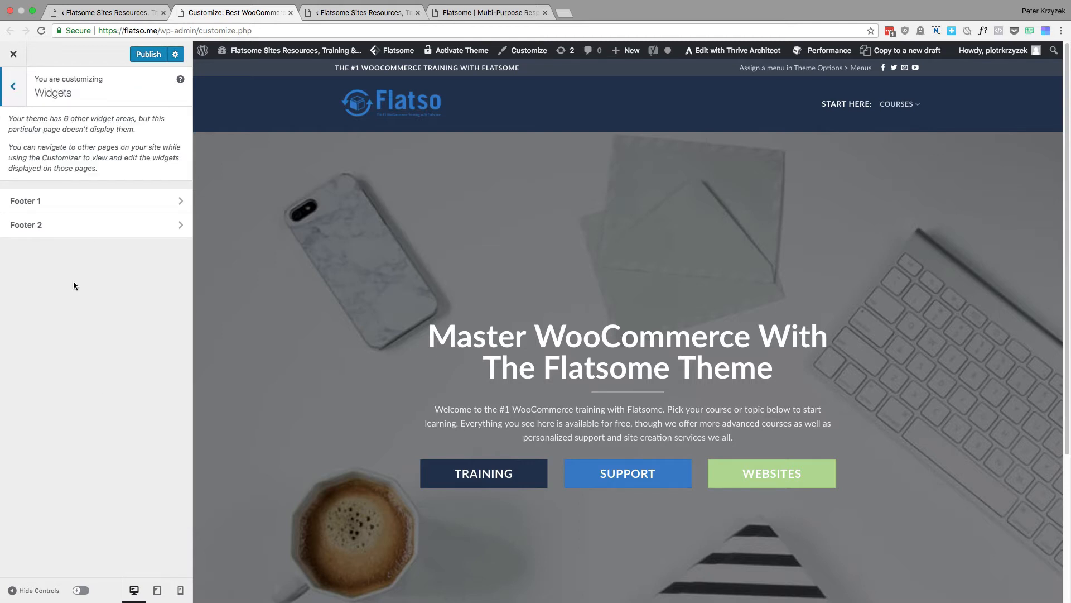
pyautogui.click(102, 211)
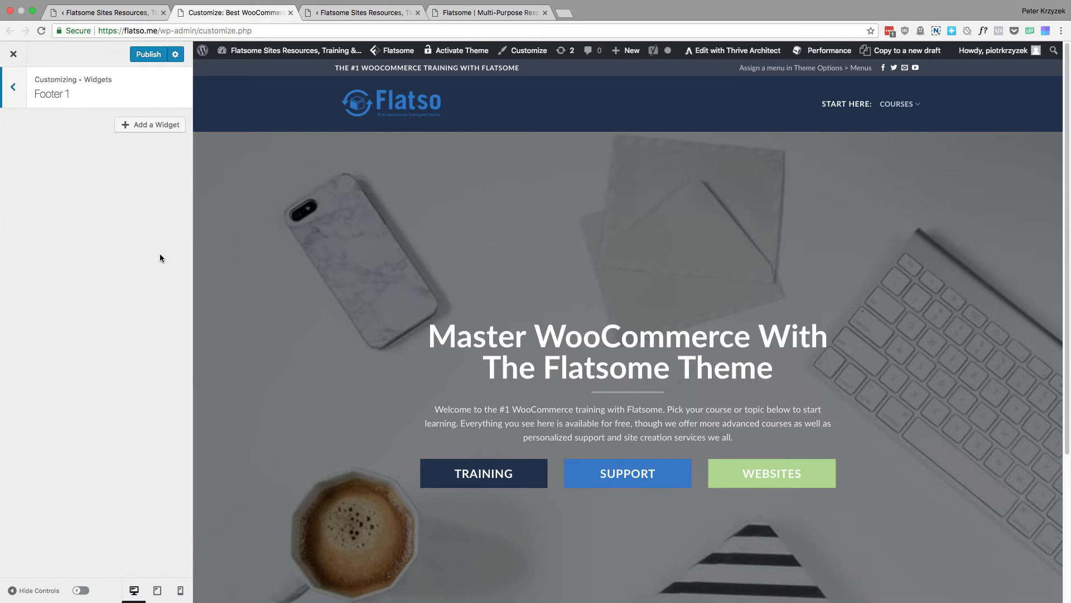
pyautogui.click(14, 83)
pyautogui.click(14, 84)
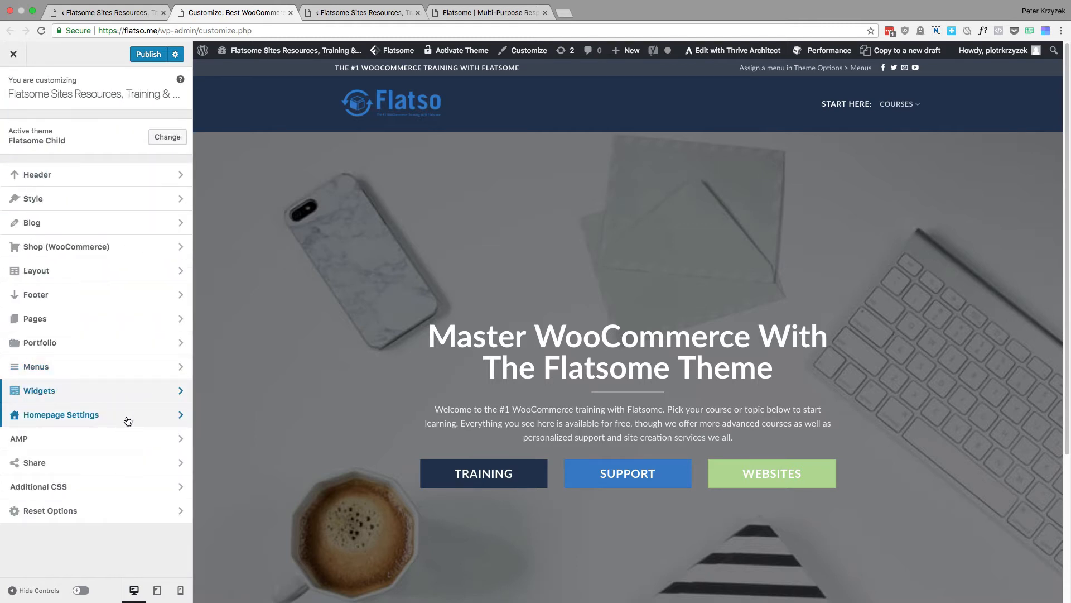
pyautogui.click(339, 15)
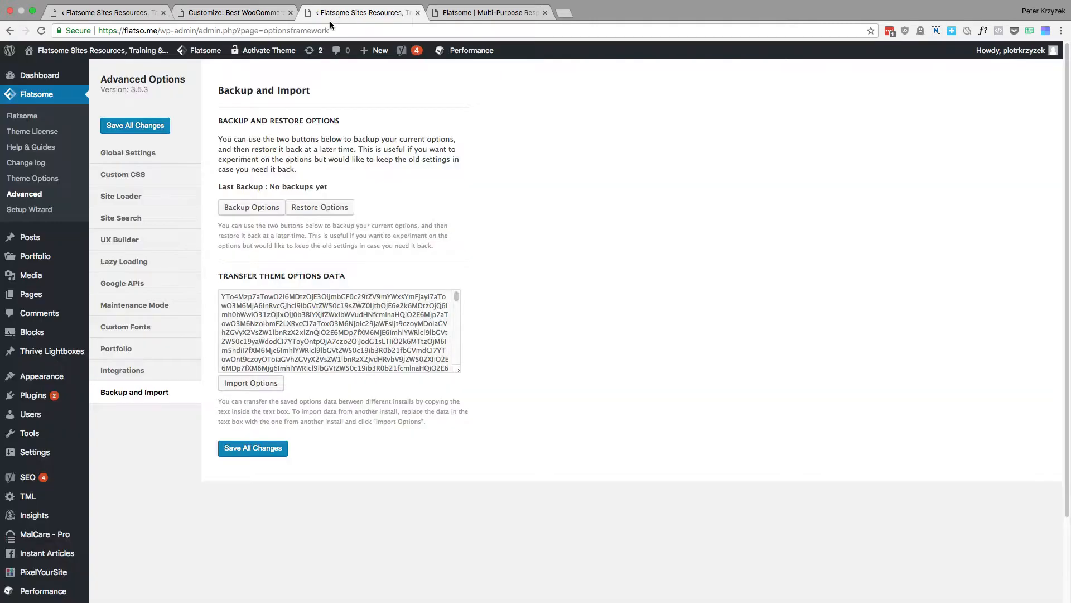
pyautogui.moveTo(40, 379)
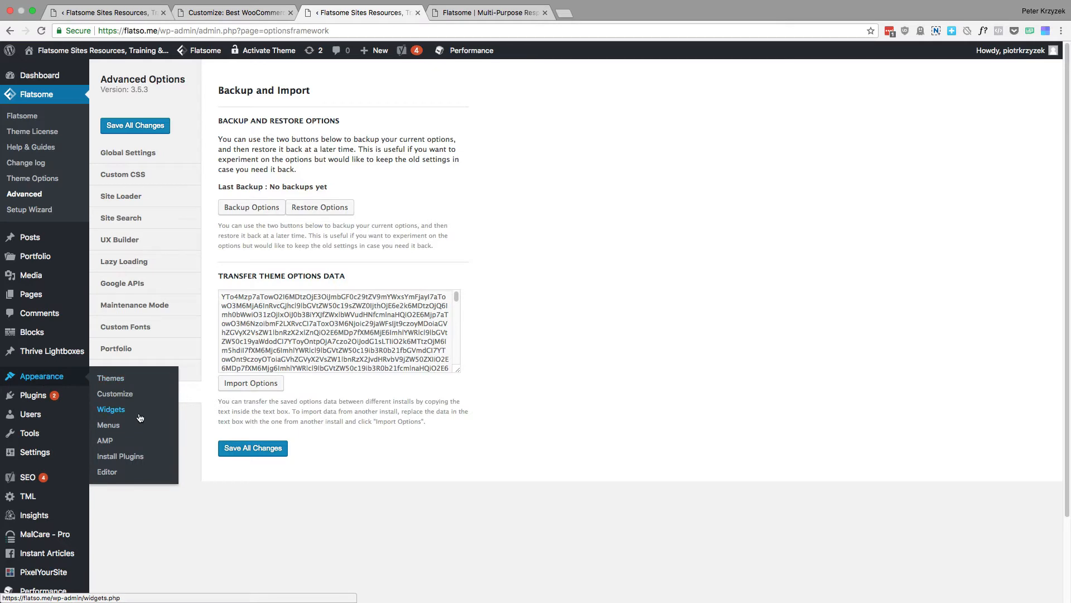
pyautogui.click(235, 12)
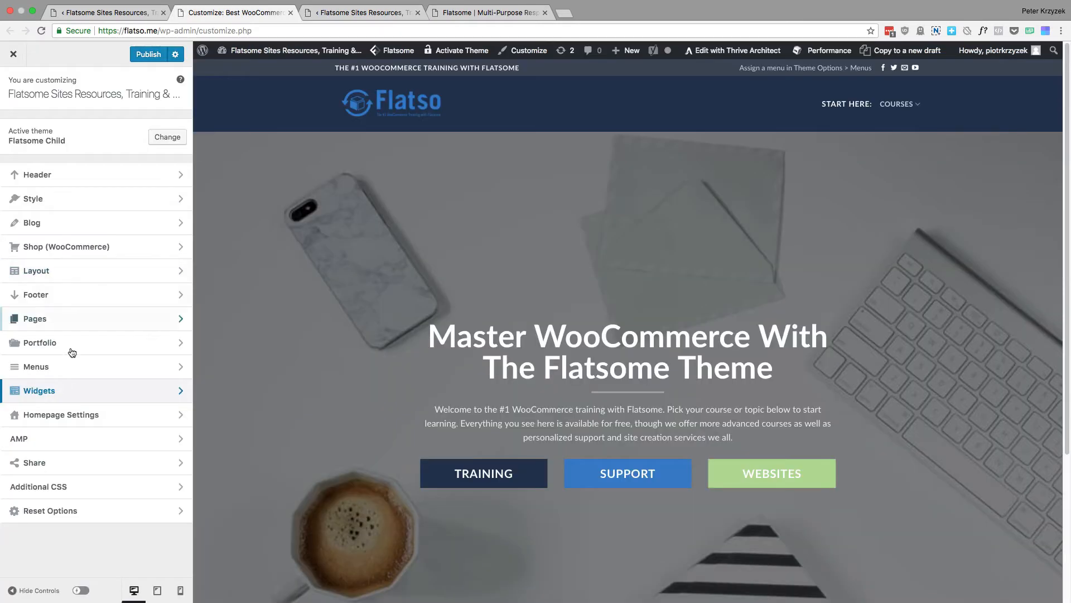
pyautogui.click(67, 393)
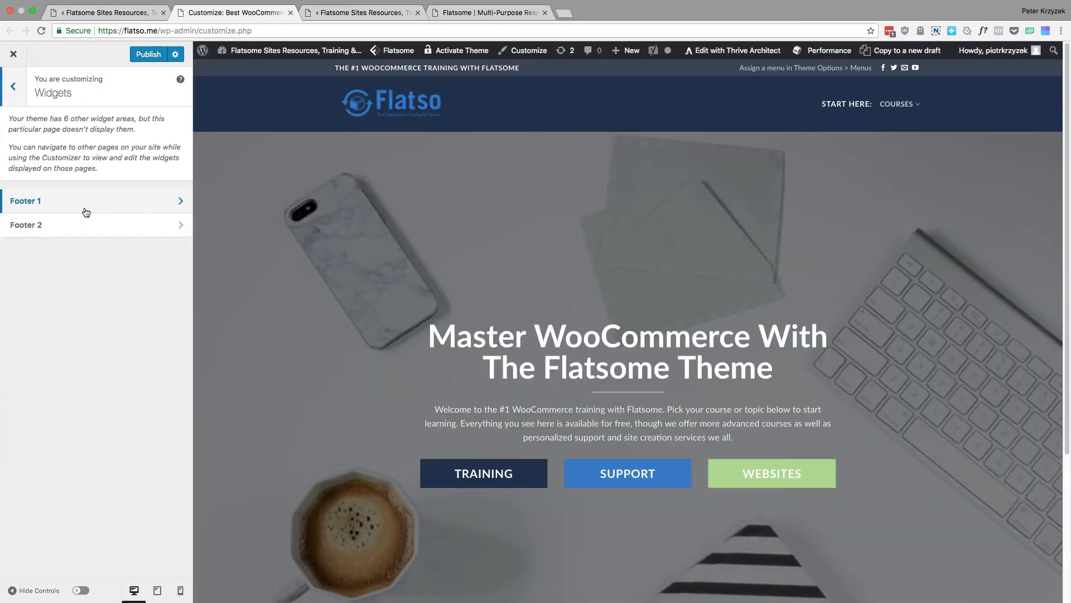
pyautogui.click(22, 88)
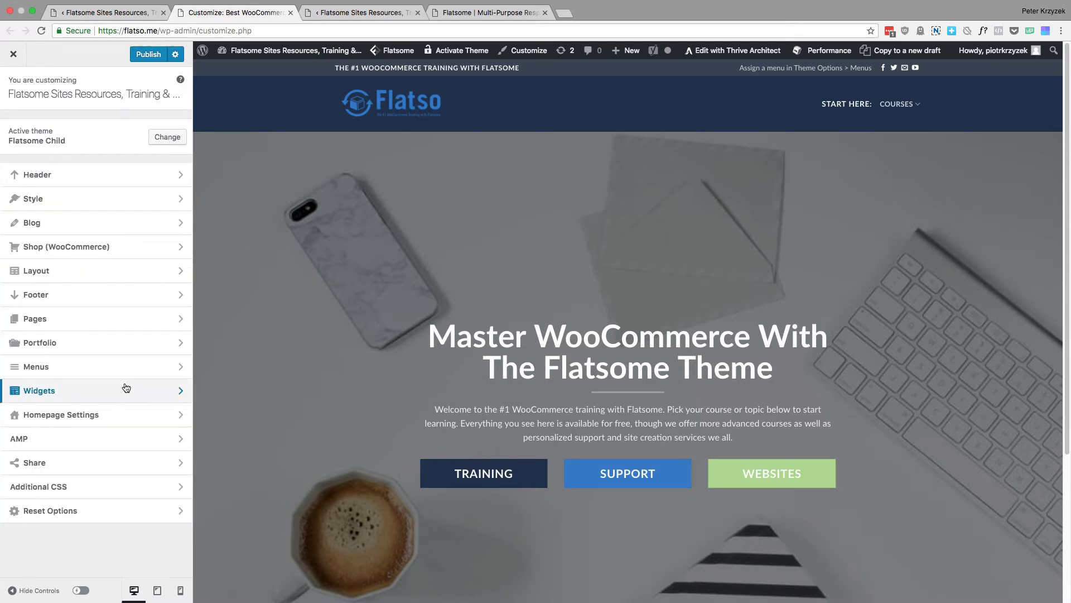
# Review the Homepage Settings for static page and posts page, locate the dashboard's Reading settings entry, and return to the main Customizer list
pyautogui.click(144, 415)
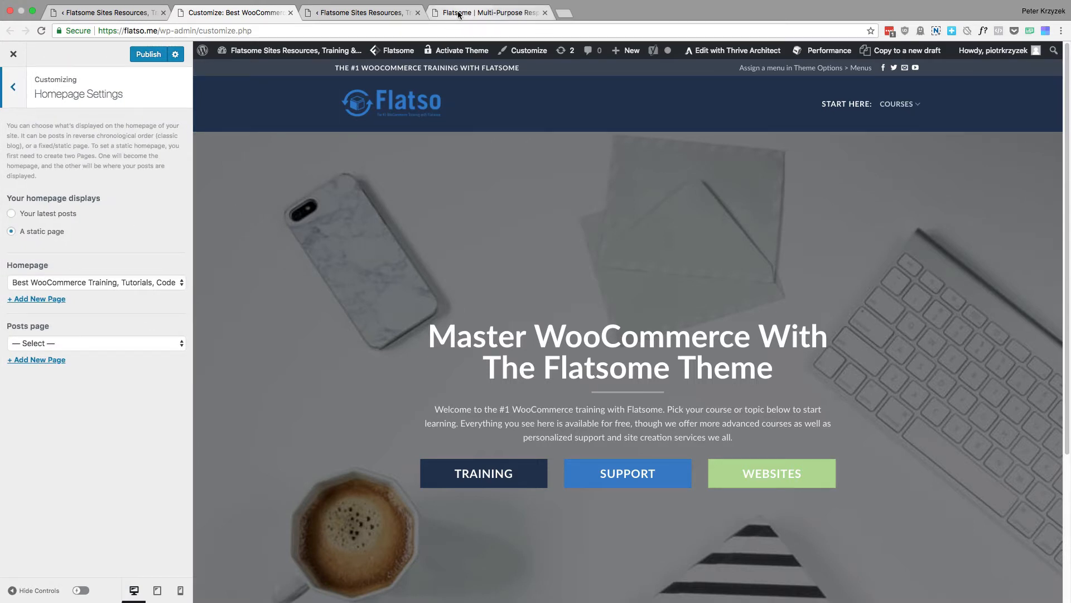
pyautogui.click(368, 12)
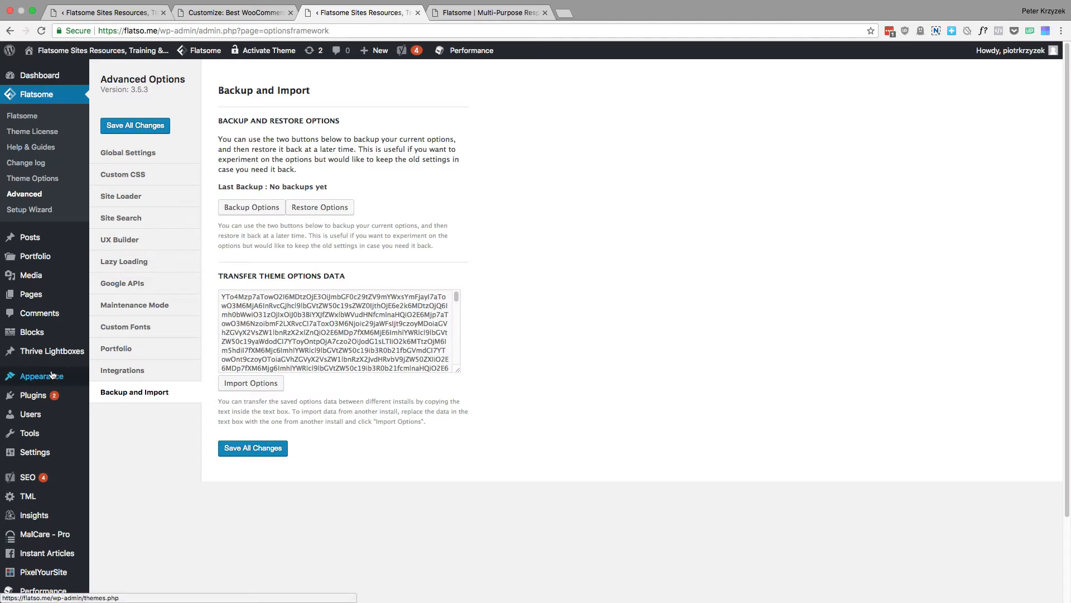
pyautogui.moveTo(51, 376)
pyautogui.moveTo(51, 457)
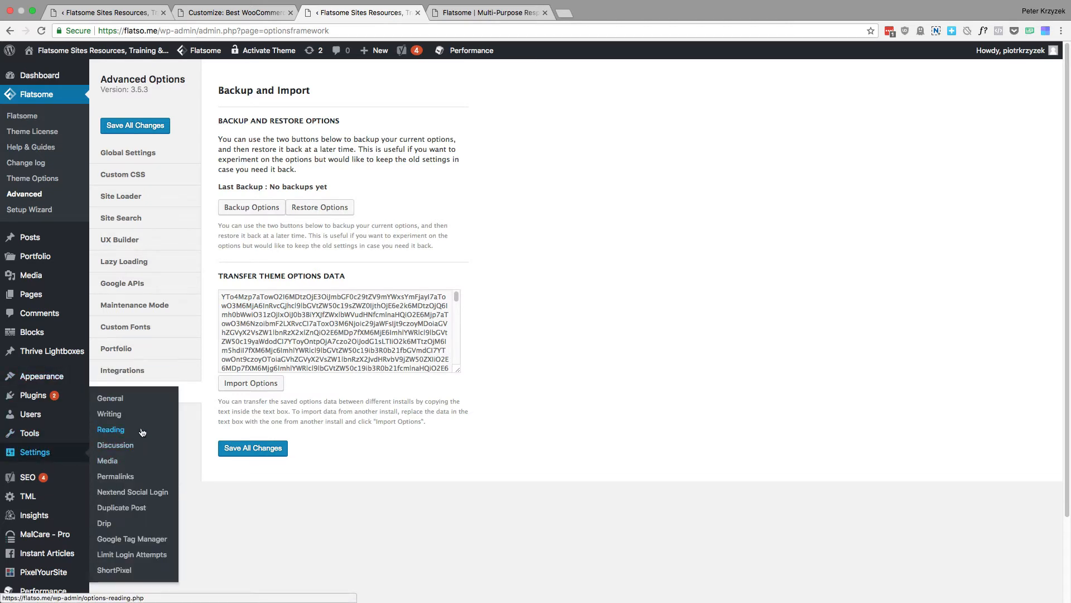
pyautogui.click(195, 13)
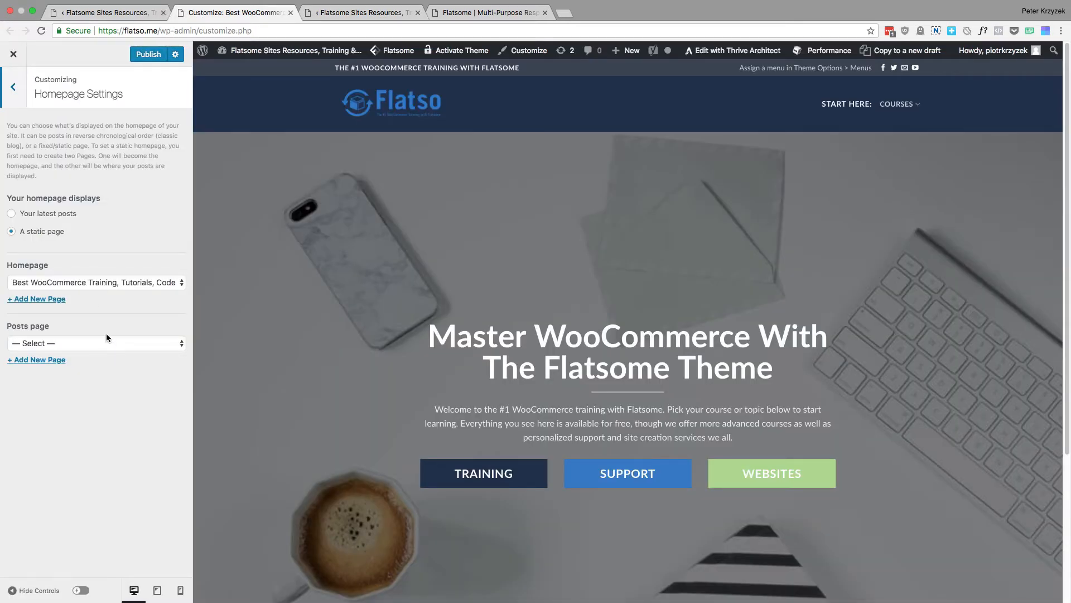
pyautogui.click(363, 12)
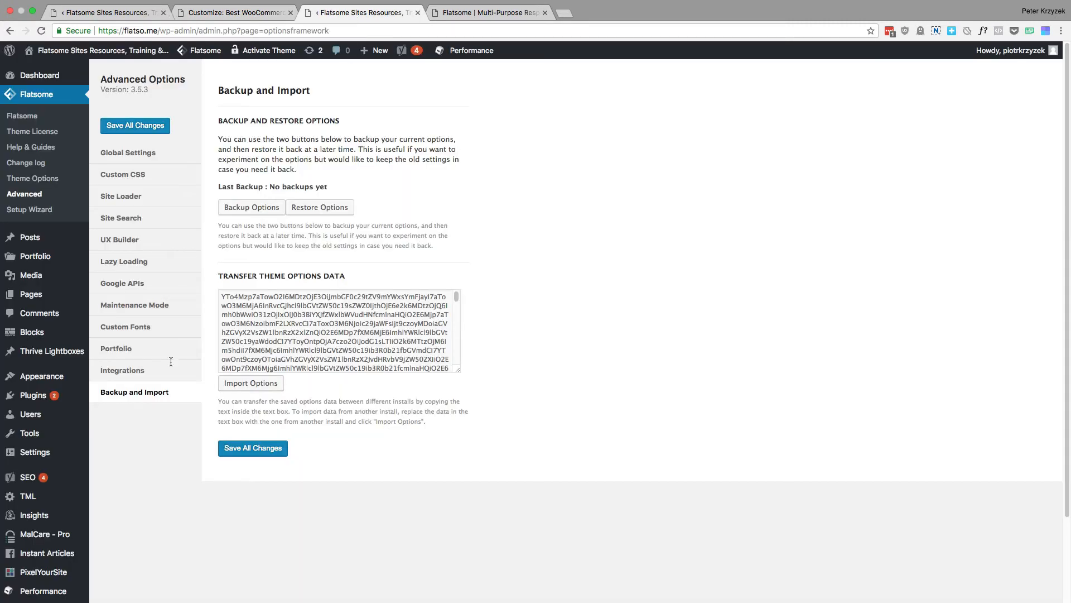
pyautogui.click(221, 14)
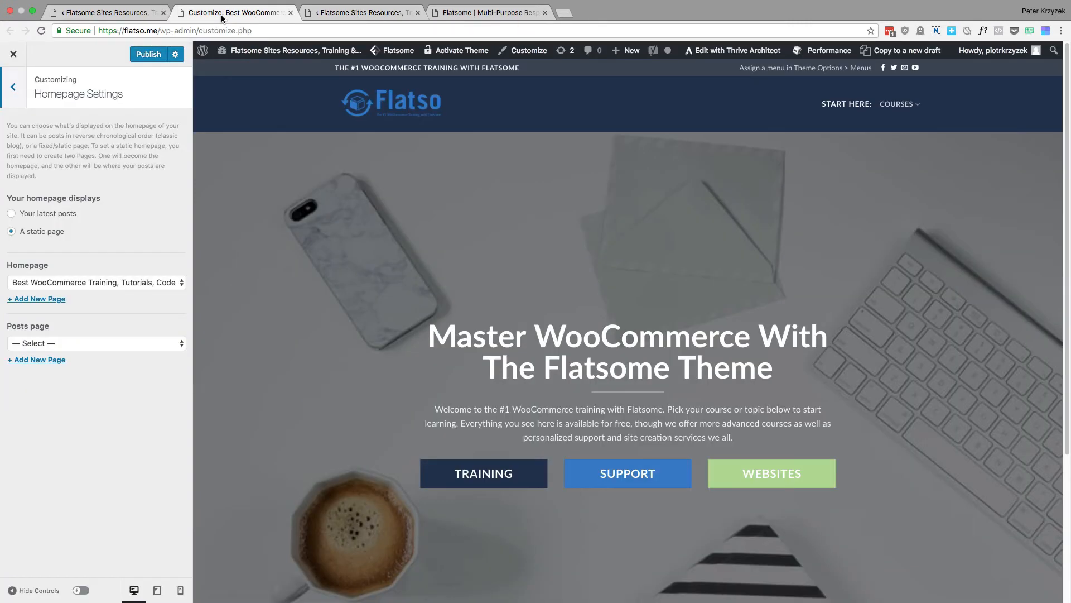
pyautogui.click(14, 94)
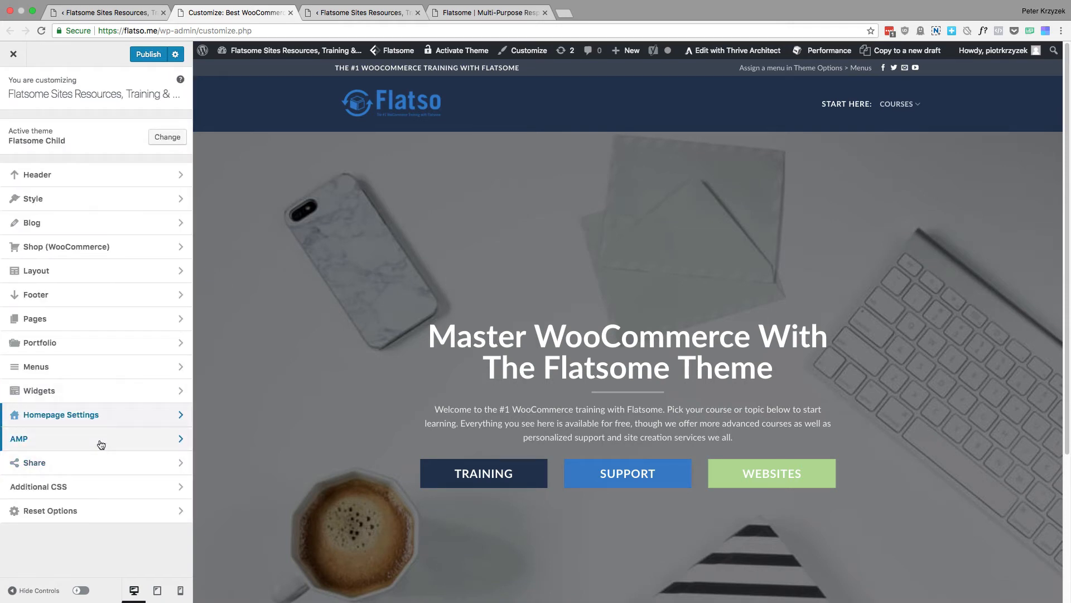
# Disable the WhatsApp and Tumblr share icons in the Share section and return to the main Customizer list
pyautogui.click(104, 472)
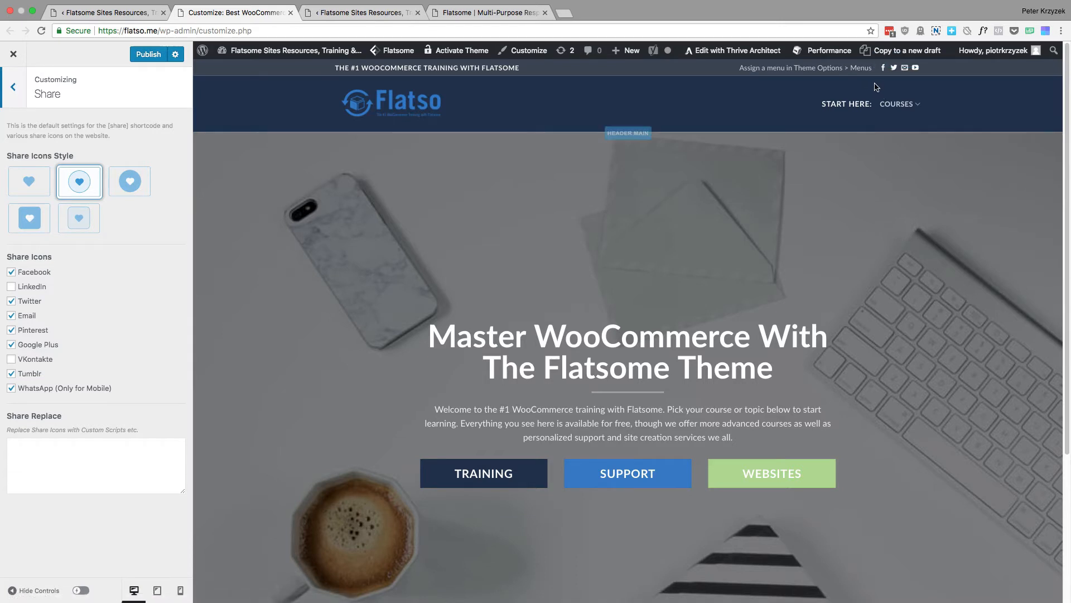
pyautogui.scroll(-5, 640, 495)
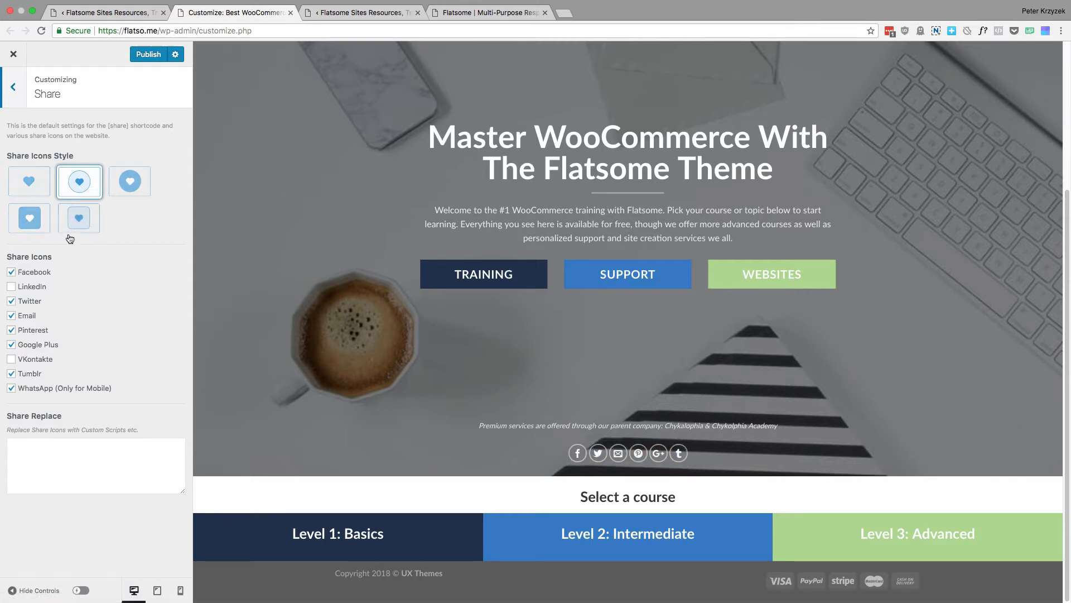
pyautogui.click(97, 470)
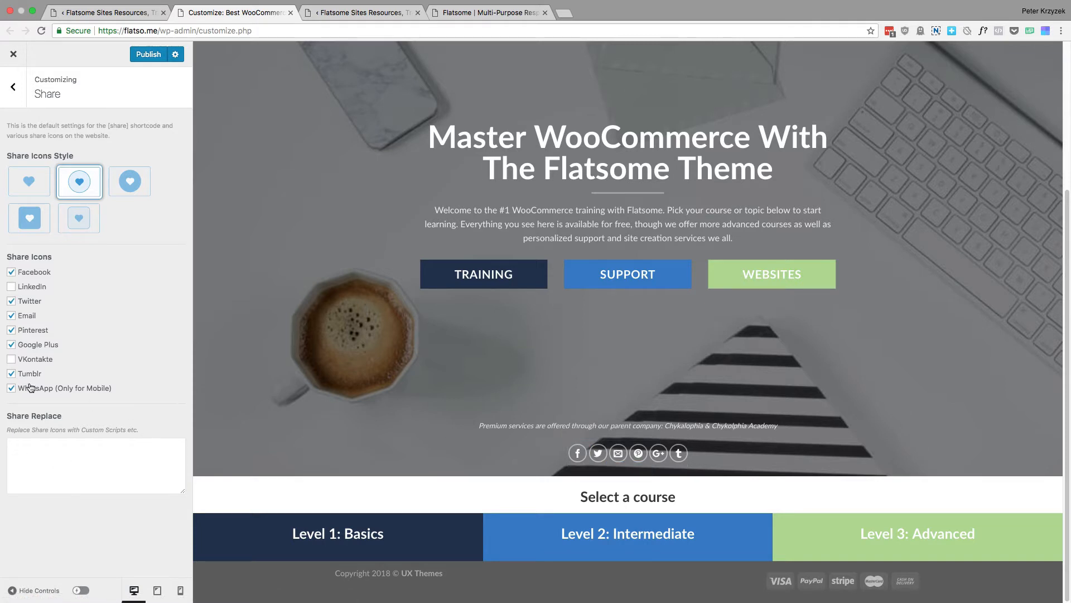
pyautogui.click(11, 390)
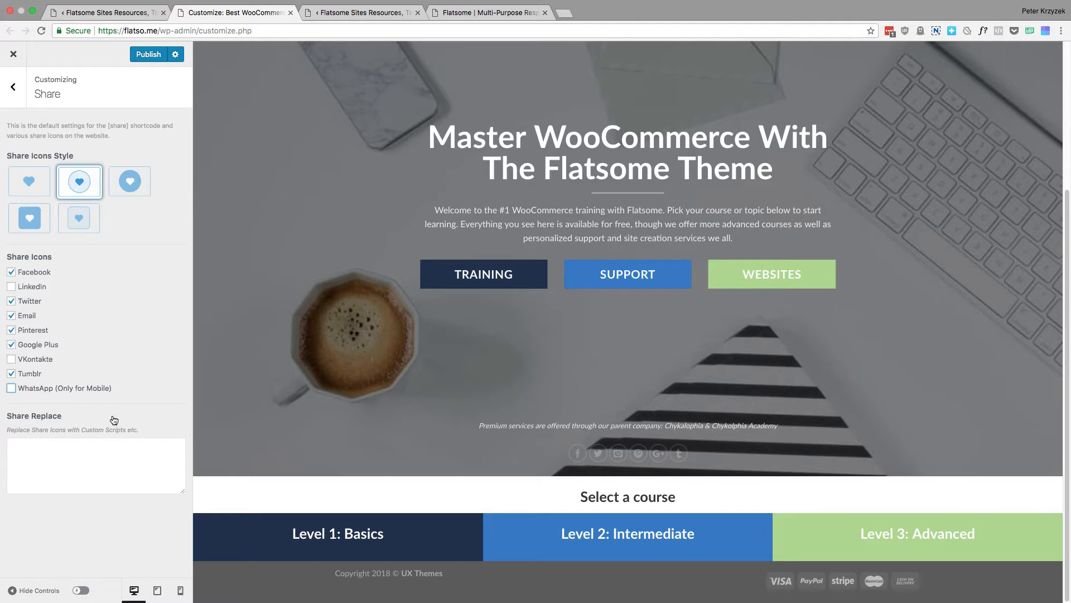
pyautogui.click(28, 379)
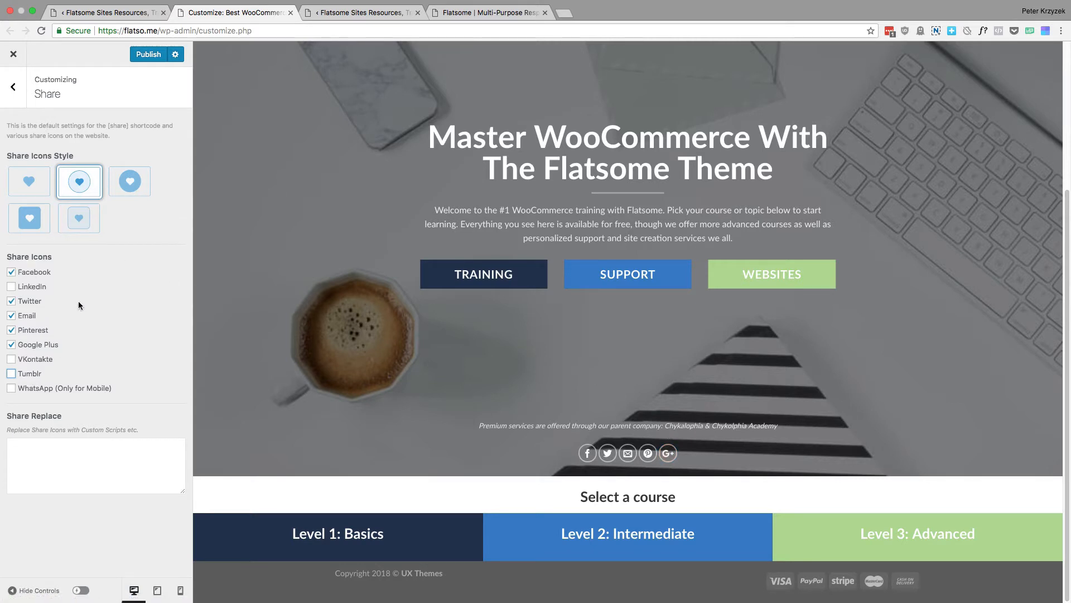
pyautogui.click(17, 89)
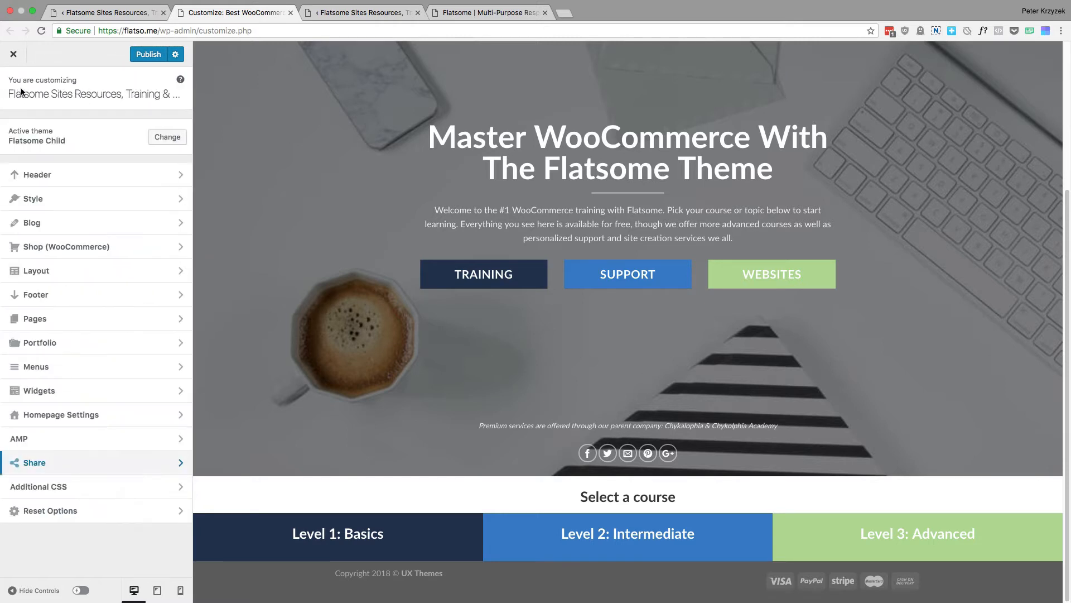
# Look over the Additional CSS section and return to the main Customizer list
pyautogui.click(93, 480)
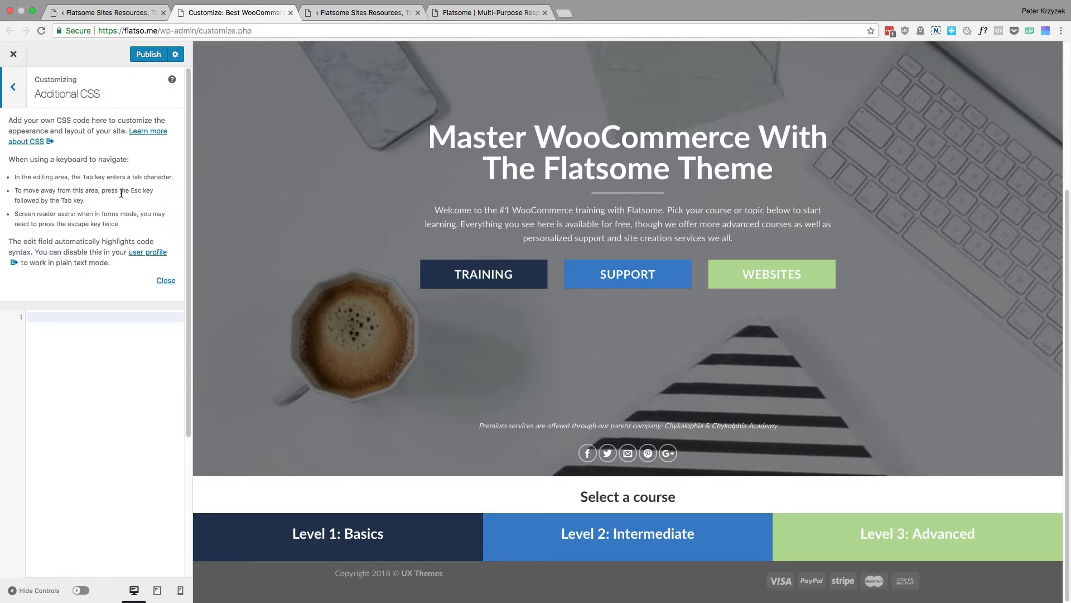
pyautogui.scroll(-4, 117, 324)
pyautogui.scroll(4, 117, 279)
pyautogui.click(12, 87)
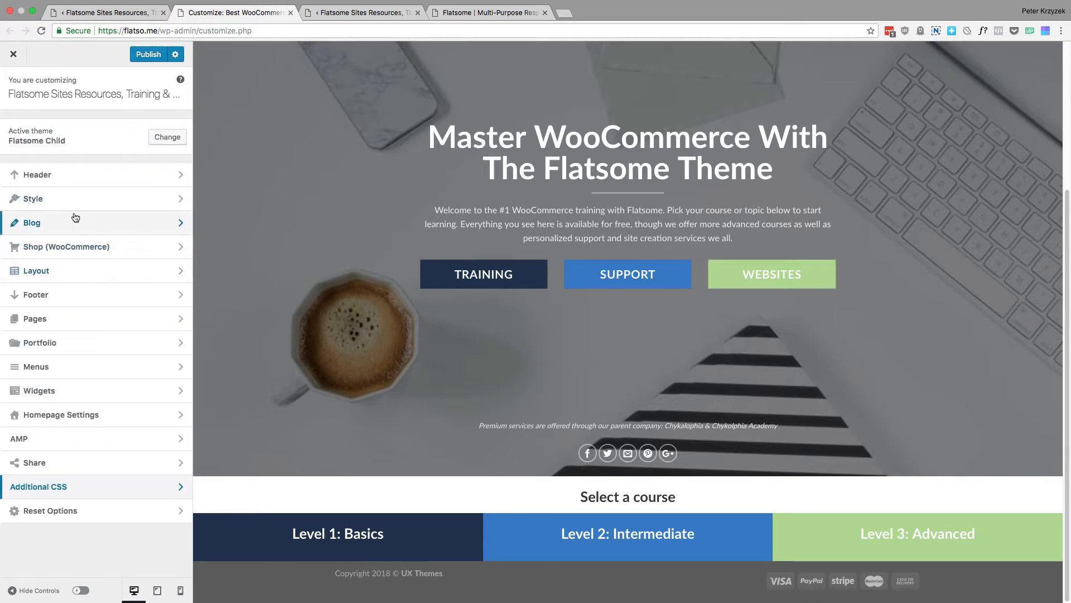
# Examine the Custom CSS, Custom Tablet CSS and Custom Mobile CSS fields under Style and return to the main Customizer list
pyautogui.click(30, 198)
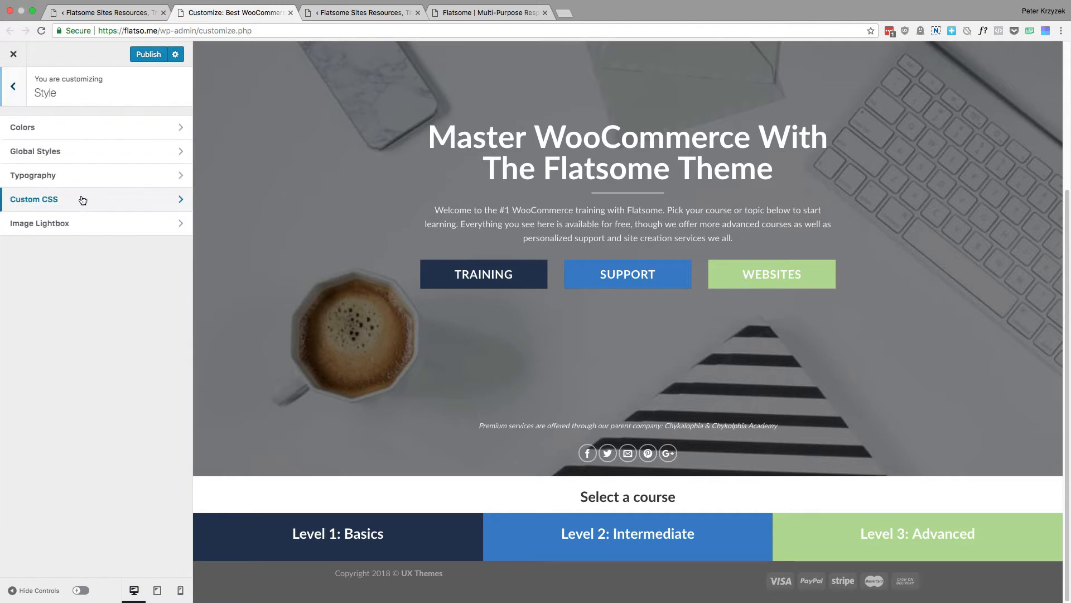
pyautogui.click(84, 204)
pyautogui.click(105, 307)
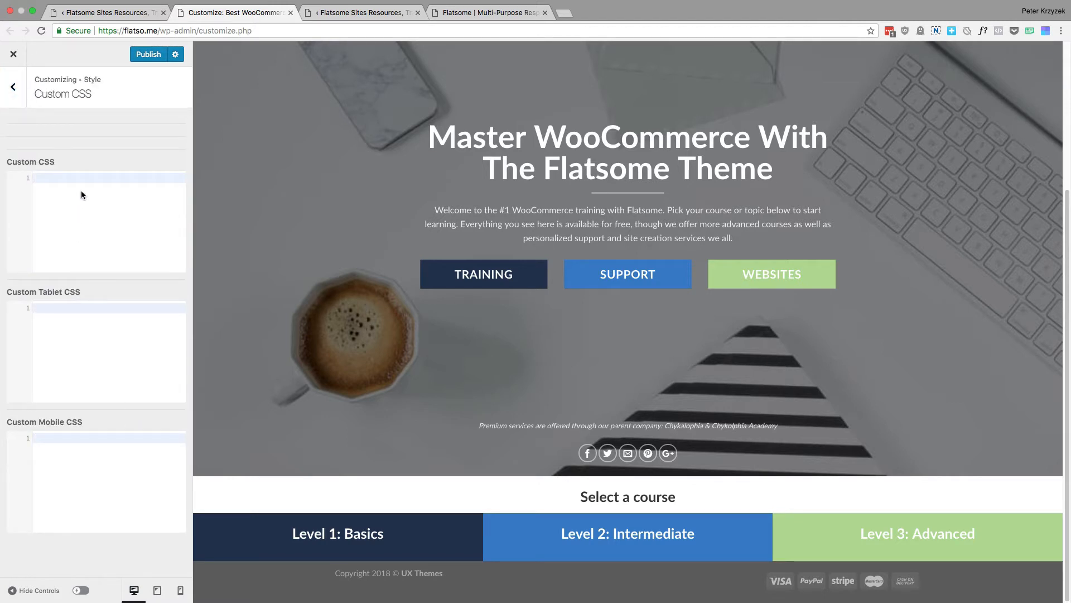
pyautogui.click(16, 91)
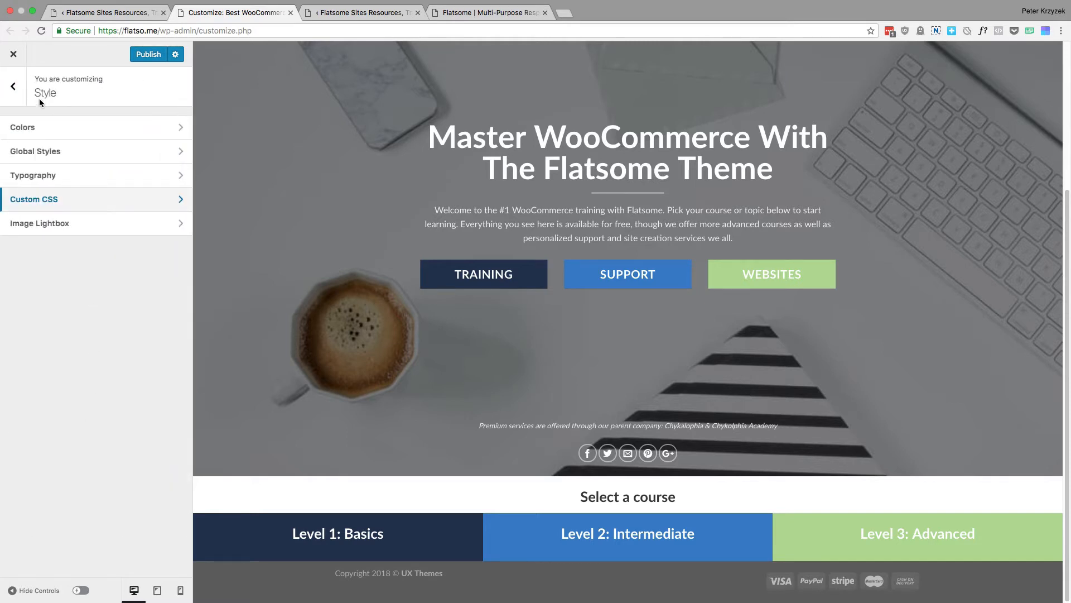
pyautogui.click(13, 87)
# Review the notes and the single code editor in Additional CSS for comparison and return to the main Customizer list
pyautogui.click(67, 485)
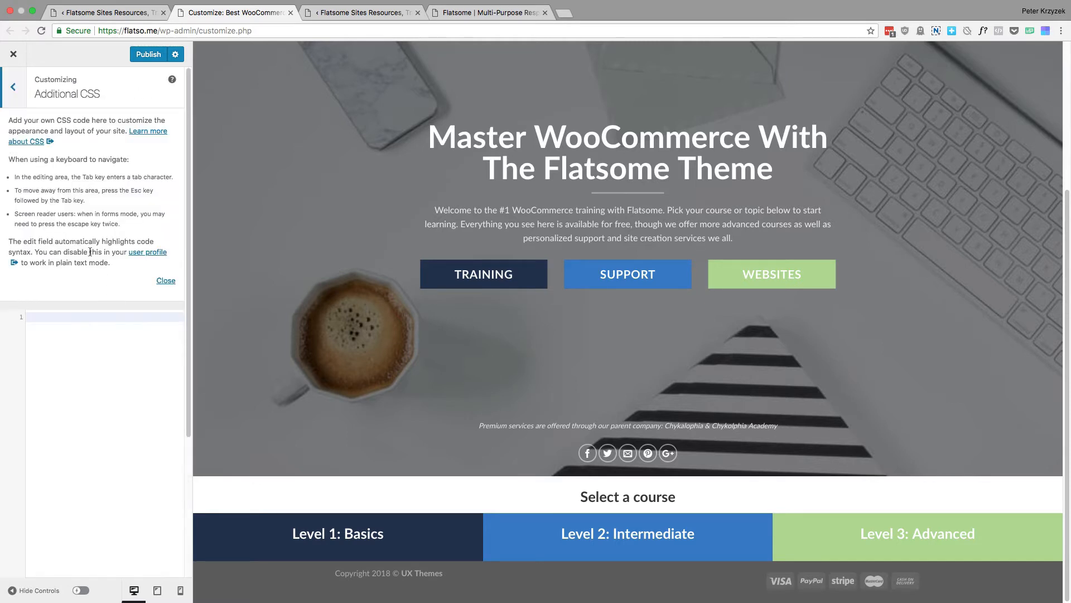
pyautogui.scroll(-2, 96, 271)
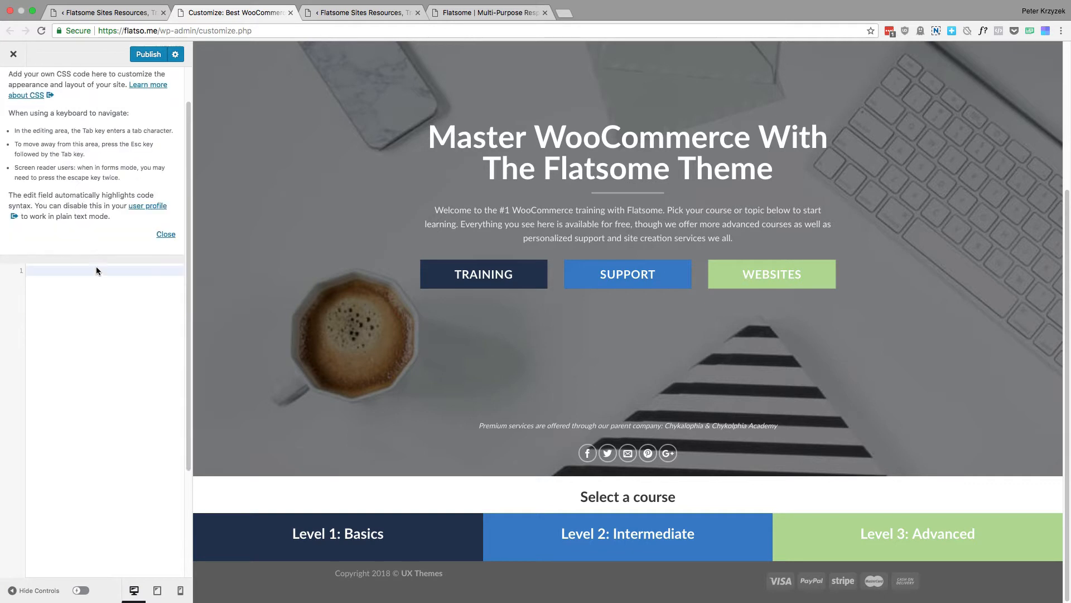
pyautogui.scroll(-5, 96, 271)
pyautogui.scroll(6, 77, 231)
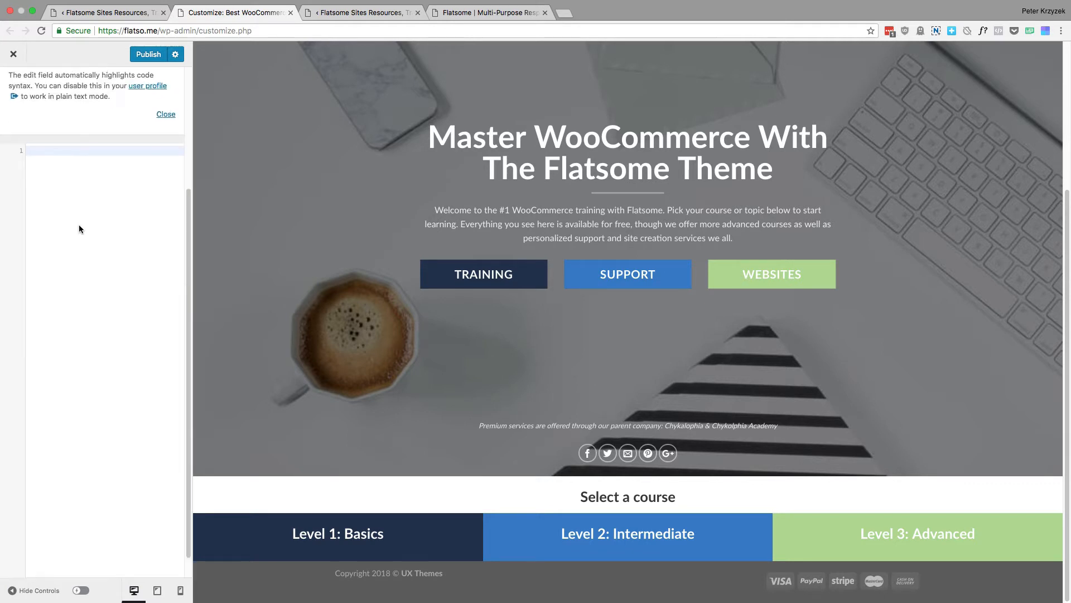
pyautogui.scroll(-6, 142, 364)
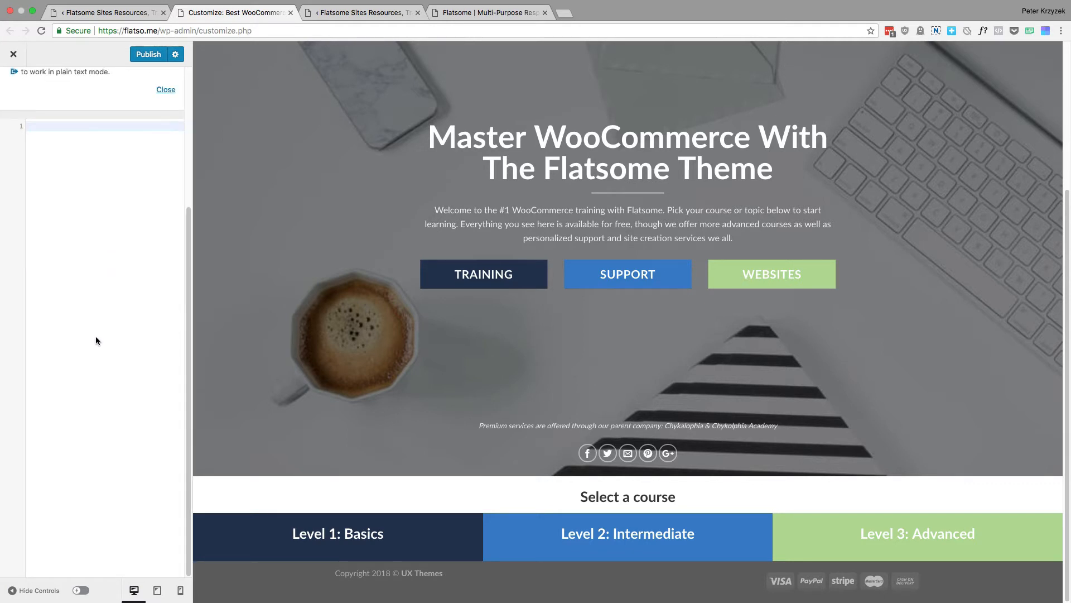
pyautogui.scroll(7, 76, 291)
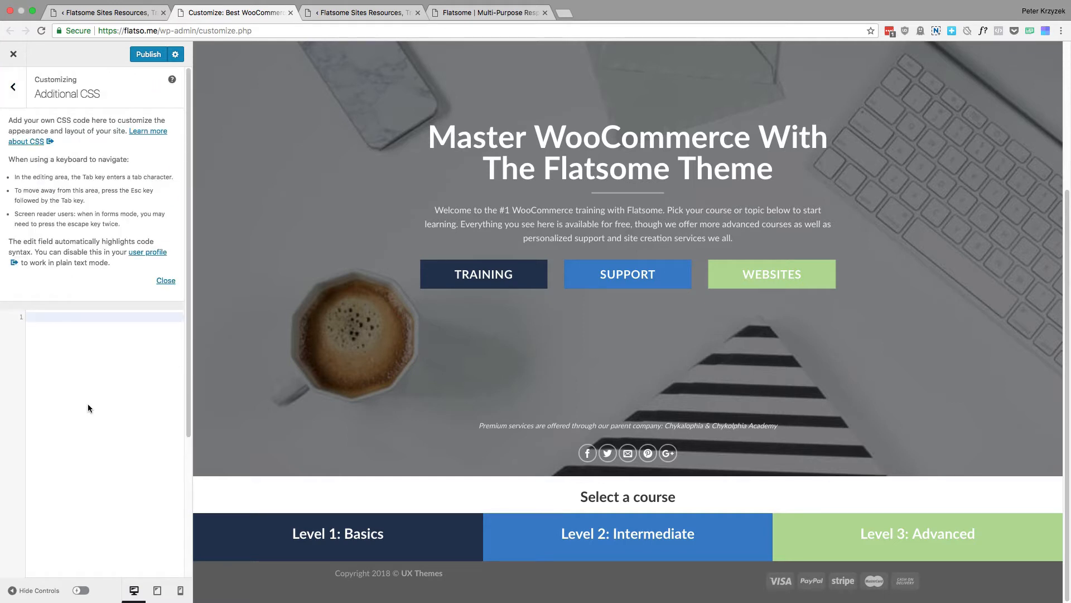
pyautogui.click(13, 87)
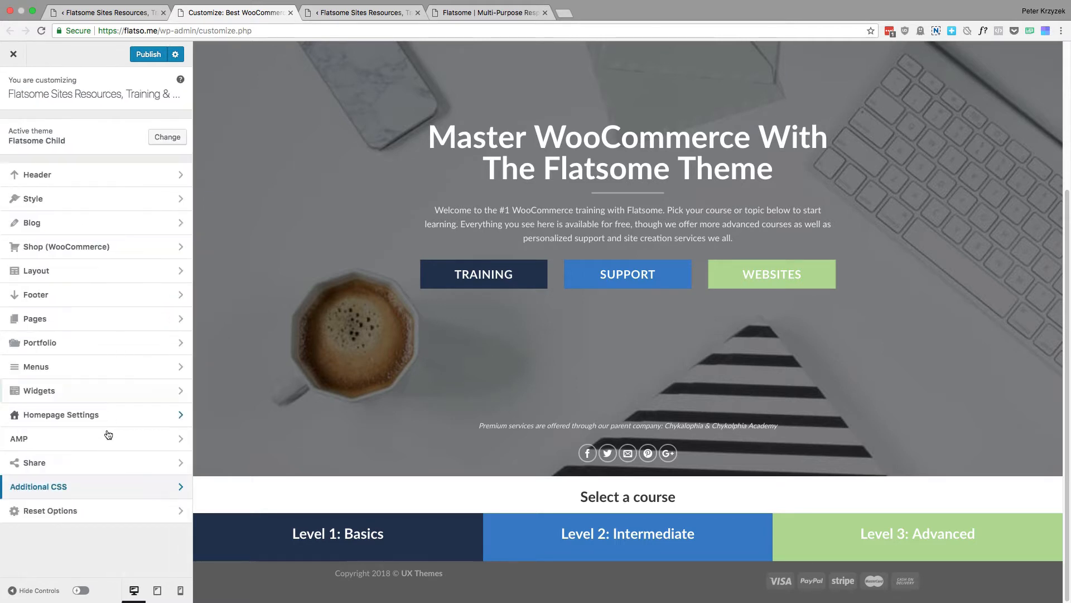
# Revisit Style's Custom CSS to compare its separate tablet and mobile fields and return to the main Customizer list
pyautogui.click(72, 201)
pyautogui.click(73, 201)
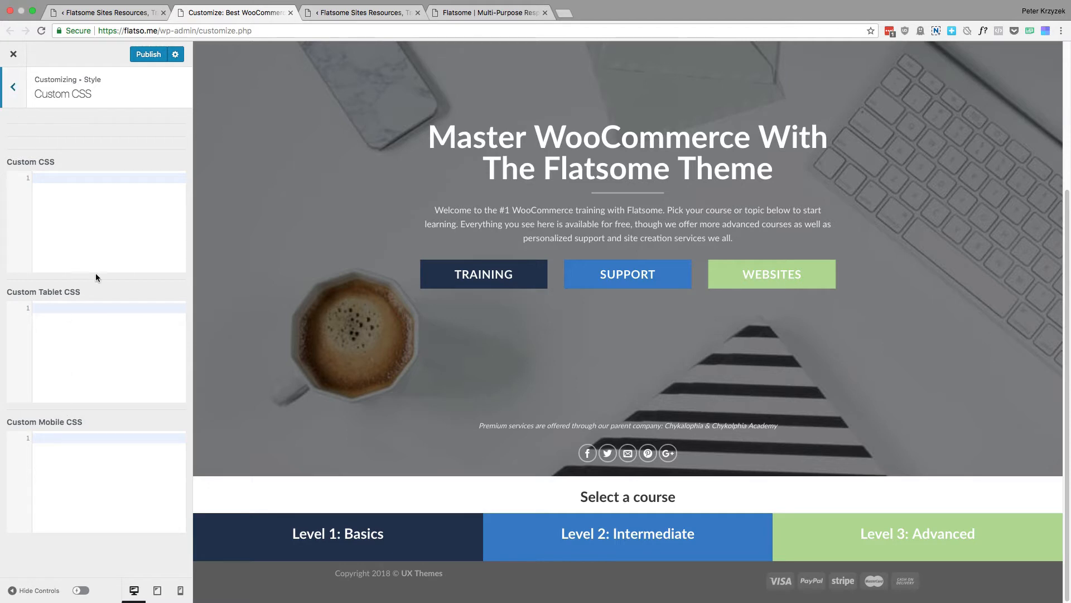
pyautogui.moveTo(83, 422); pyautogui.dragTo(77, 422)
pyautogui.click(13, 87)
pyautogui.click(12, 89)
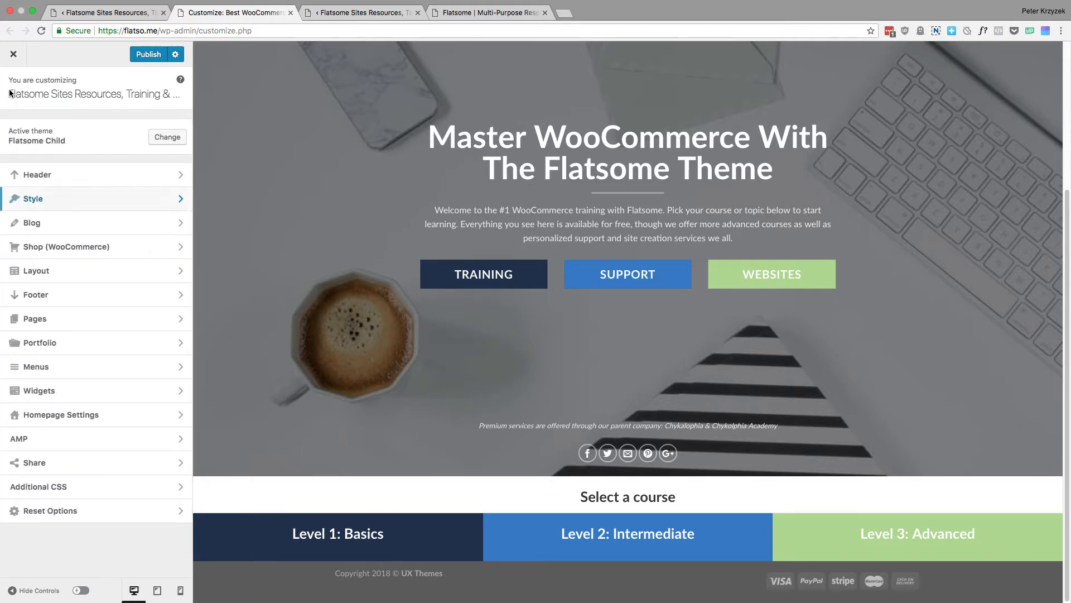
# View the Reset Options section without resetting anything and return to the main Customizer list
pyautogui.click(114, 511)
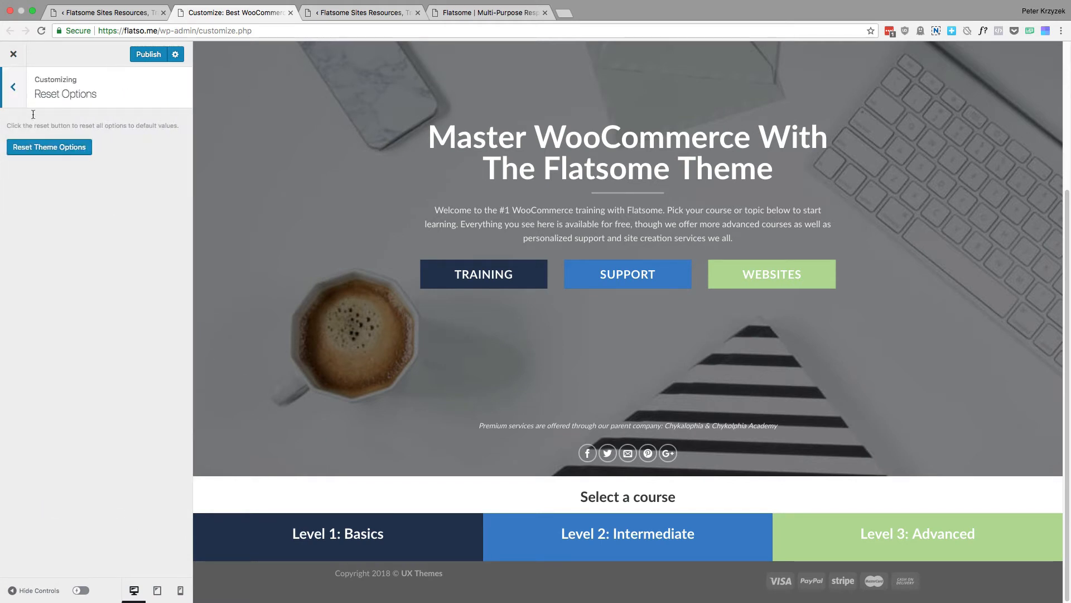
pyautogui.click(13, 90)
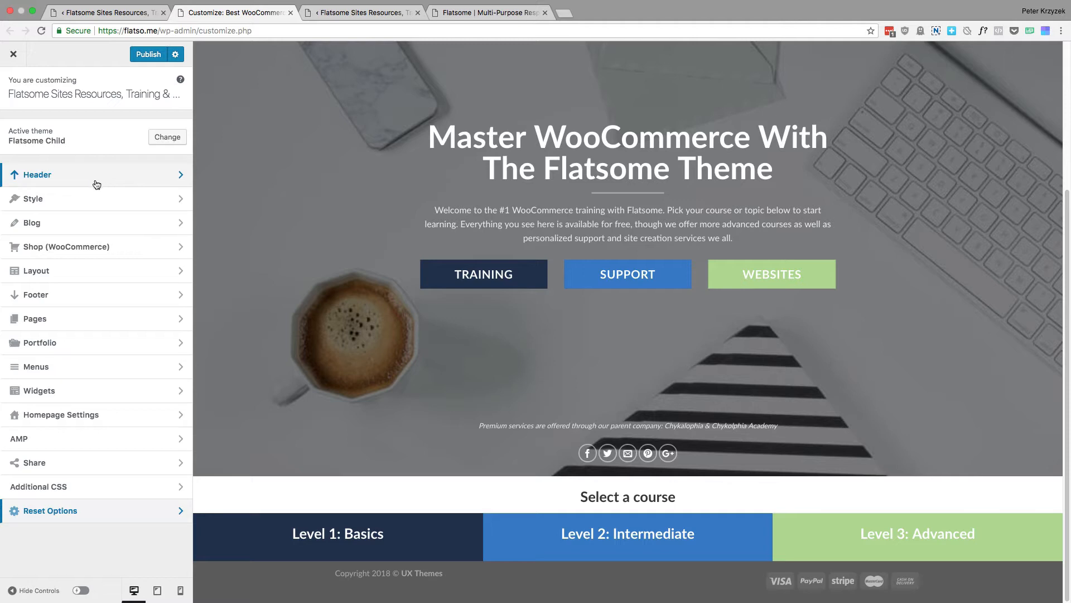
# Enable the store notice in the Shop (WooCommerce) section and check it at the bottom of the page preview
pyautogui.click(89, 252)
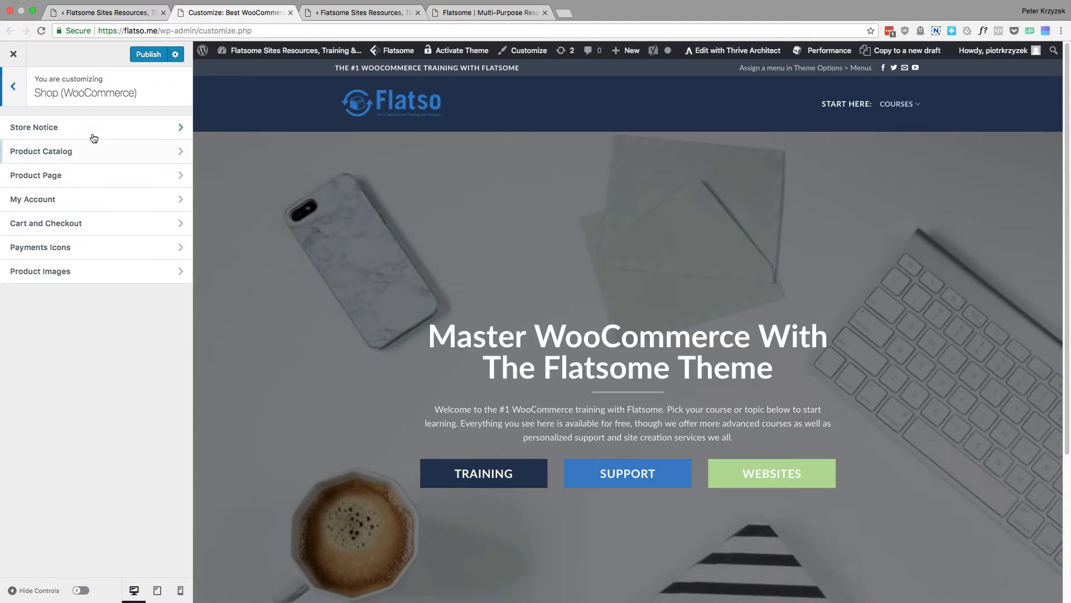
pyautogui.click(91, 134)
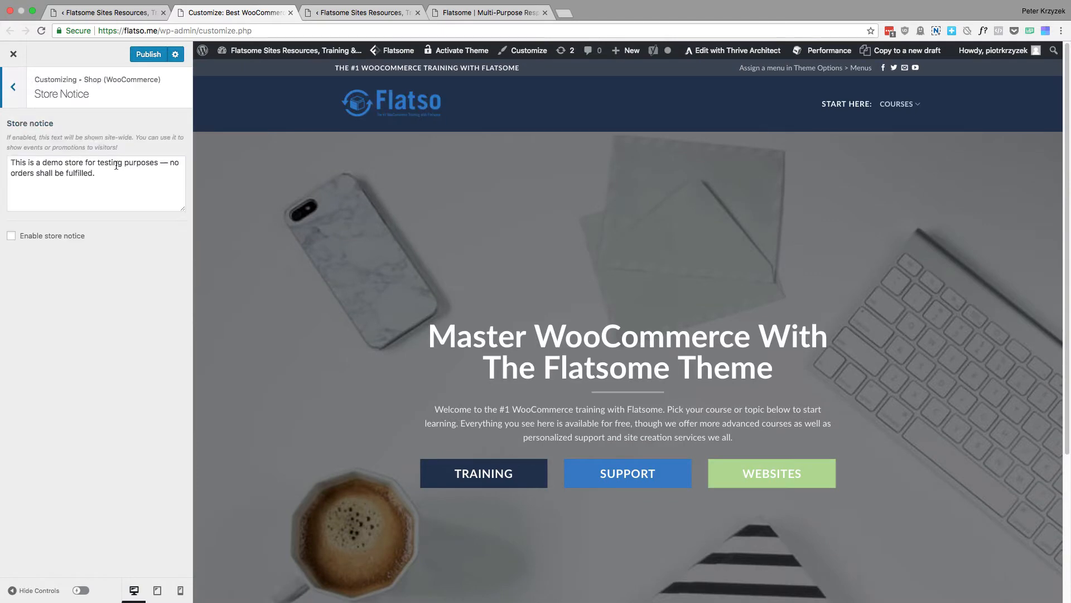
pyautogui.click(33, 236)
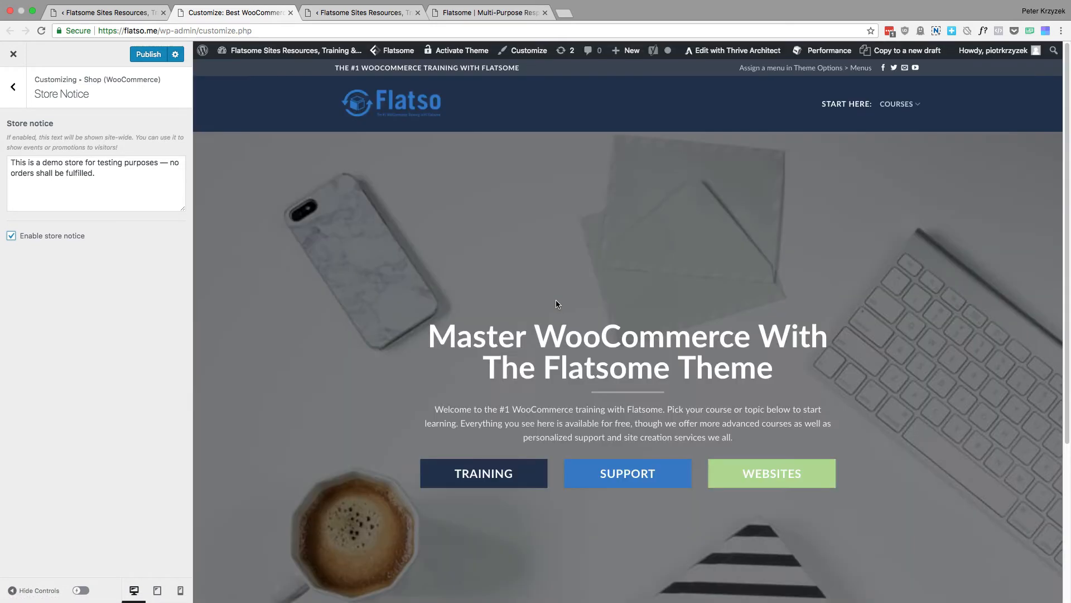
pyautogui.scroll(-5, 523, 290)
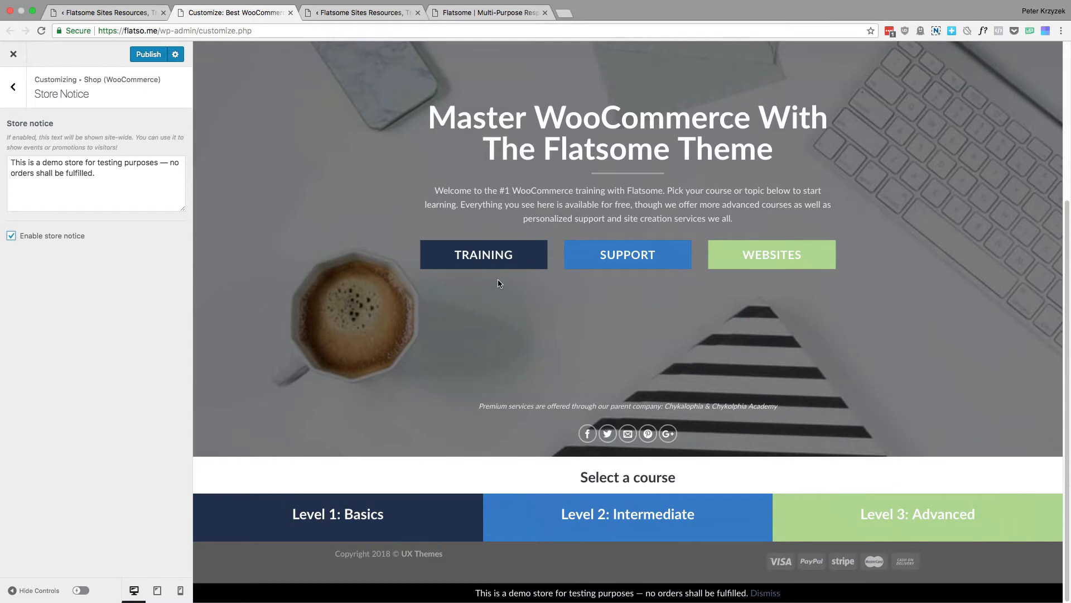
pyautogui.scroll(10, 495, 275)
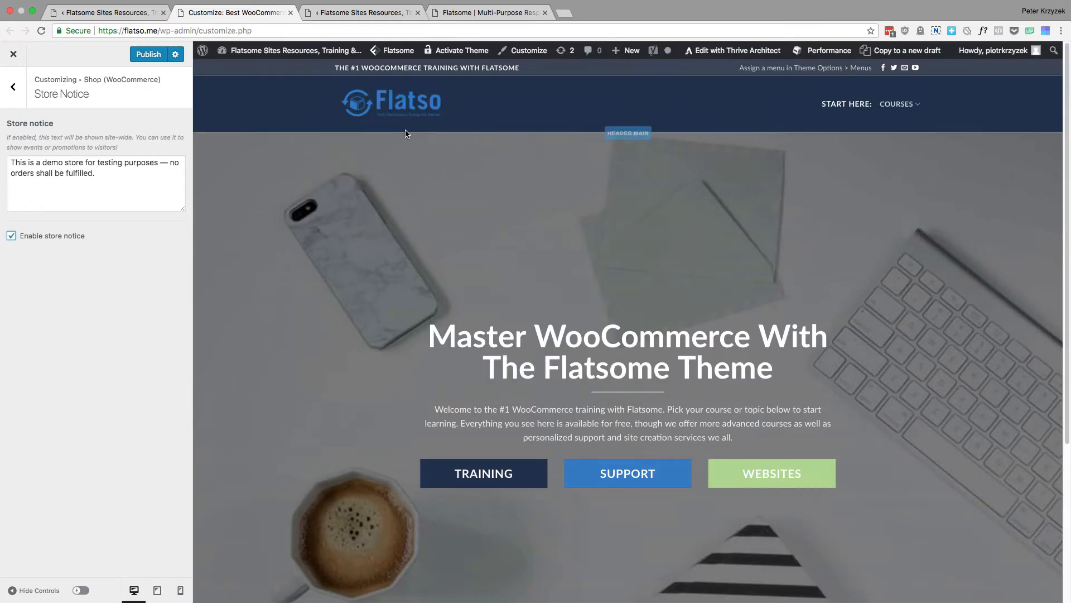
# Replace the demo store notice text with a short 10% off promotion message
pyautogui.moveTo(116, 183); pyautogui.dragTo(2, 155)
pyautogui.moveTo(146, 175); pyautogui.dragTo(3, 144)
pyautogui.click(110, 173)
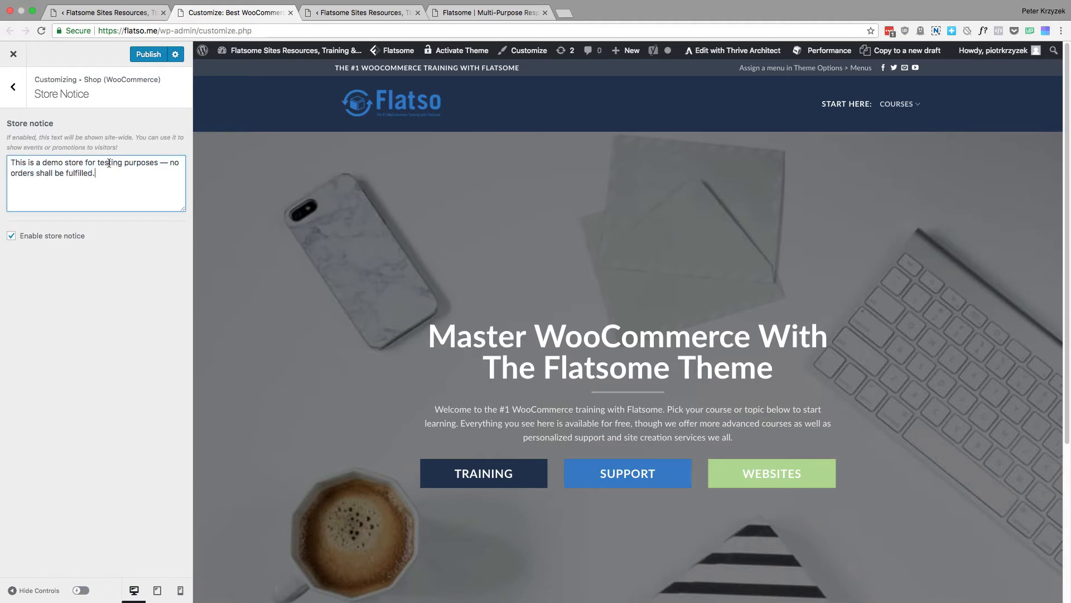
pyautogui.tripleClick(109, 163)
pyautogui.write('10% oiff')
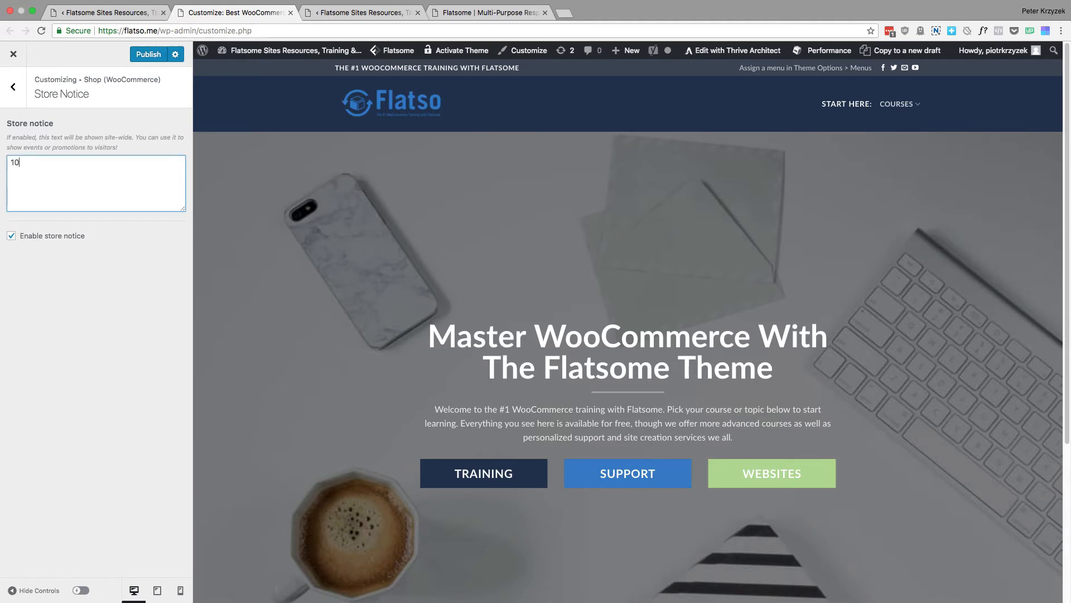
pyautogui.write(' blahblah')
# Disable the store notice and return to the Shop (WooCommerce) section list
pyautogui.click(11, 236)
pyautogui.click(8, 93)
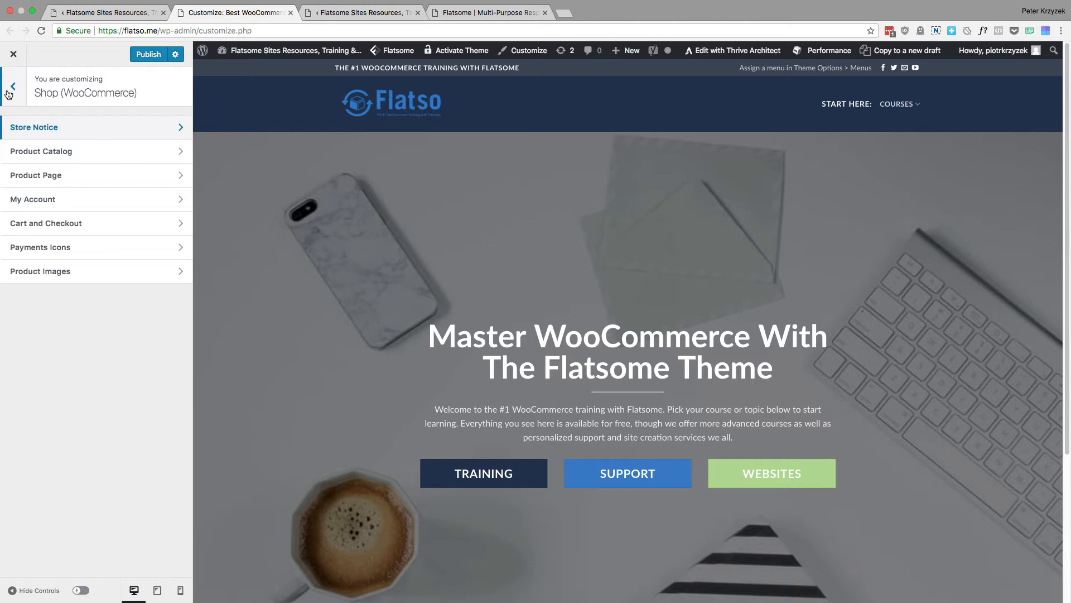
# Survey the Product Catalog settings and view the Shop page display choices, keeping Show products
pyautogui.click(97, 151)
pyautogui.scroll(-15, 110, 229)
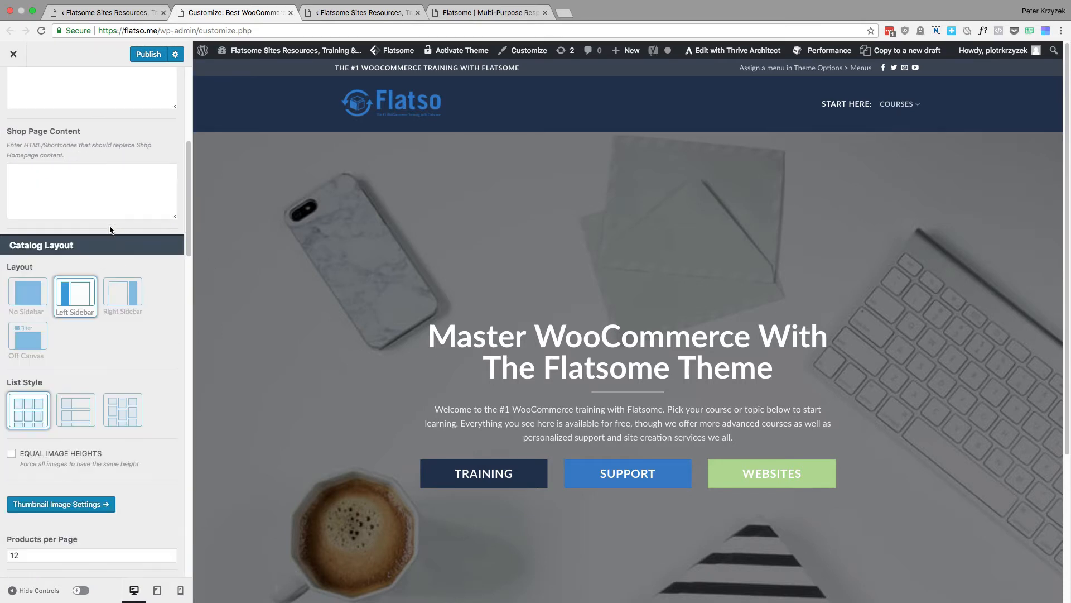
pyautogui.scroll(-10, 134, 224)
pyautogui.scroll(-5, 134, 224)
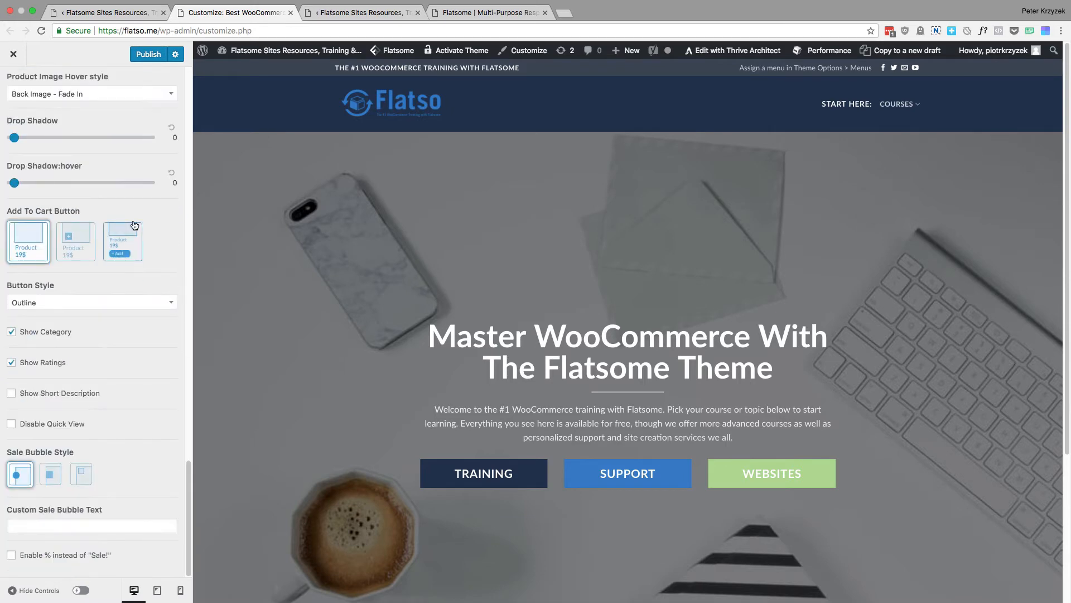
pyautogui.scroll(20, 139, 189)
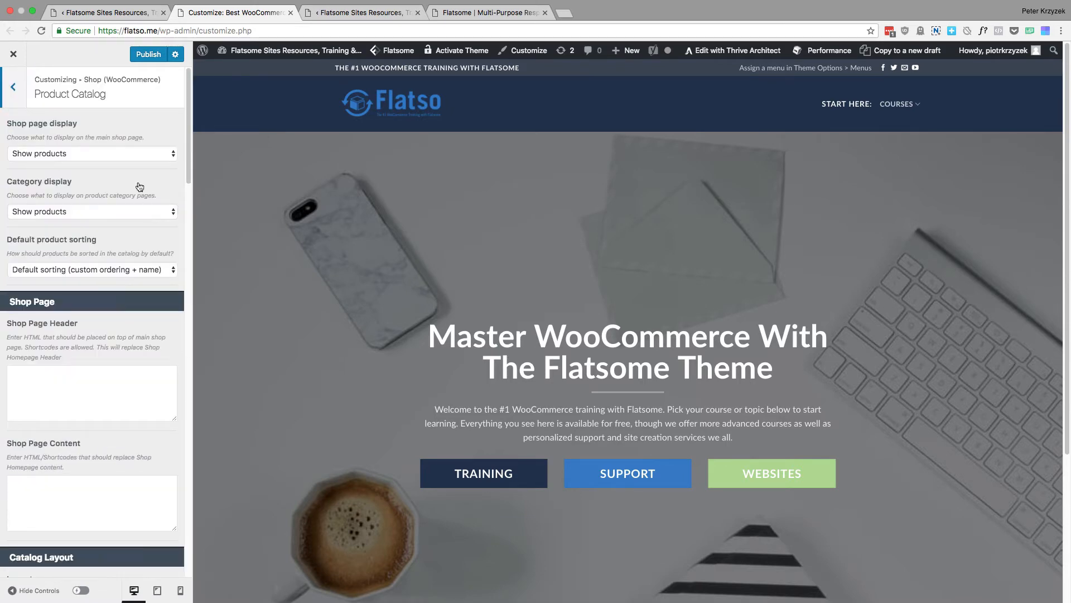
pyautogui.click(89, 149)
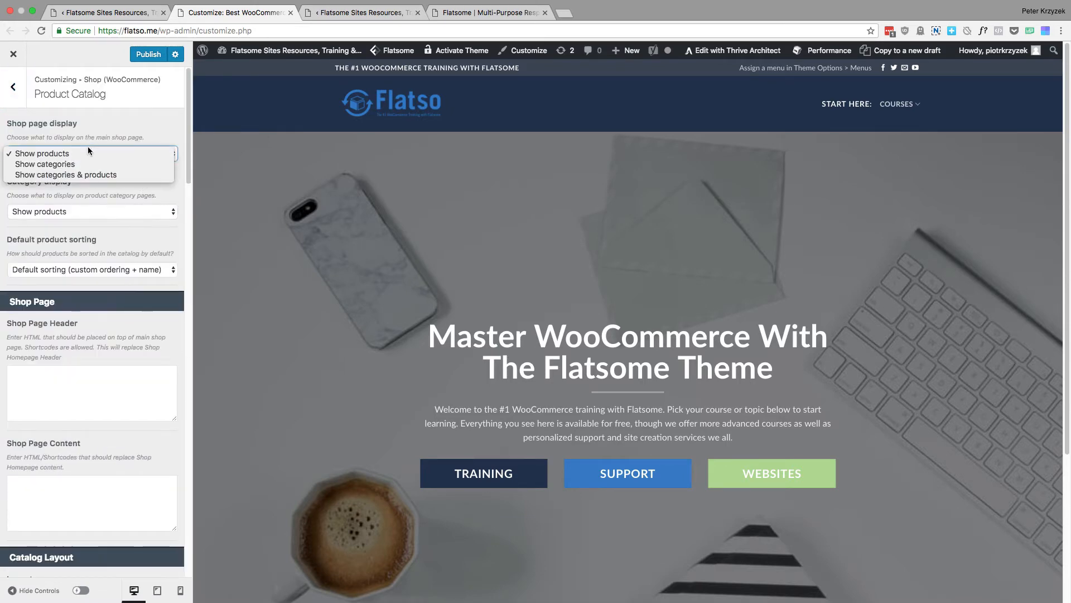
pyautogui.click(121, 153)
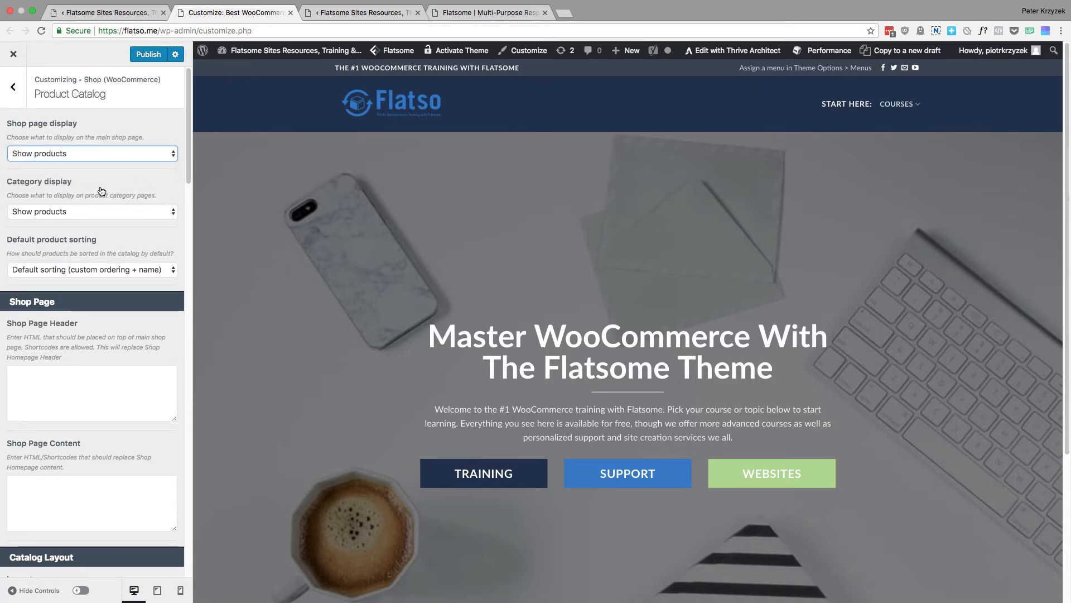
# Examine the Shop Page Header and Shop Page Content fields and the Catalog Layout options in Product Catalog
pyautogui.scroll(-2, 102, 191)
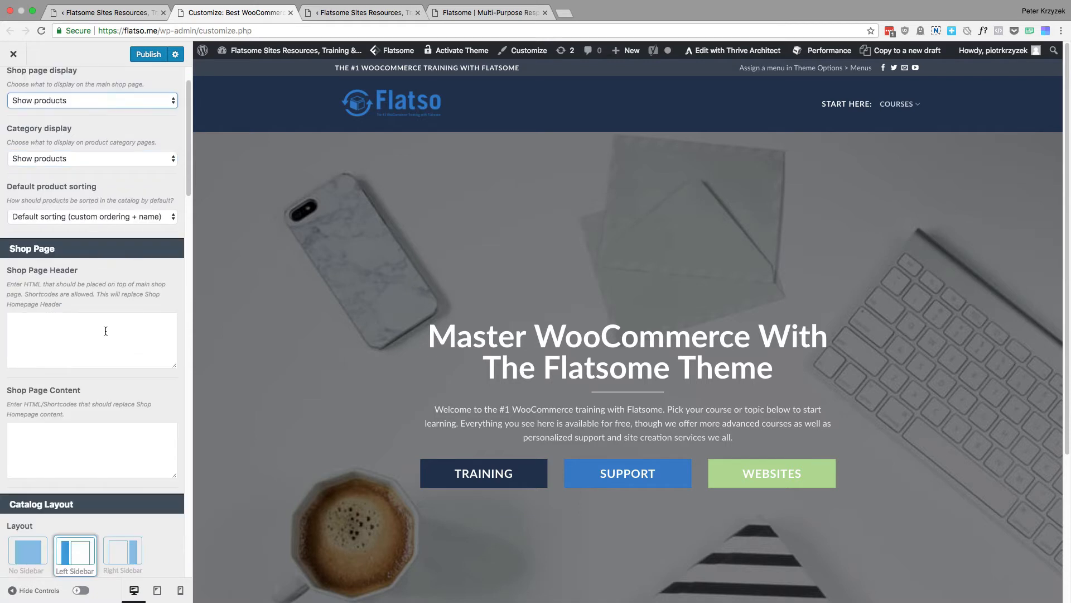
pyautogui.scroll(-1, 110, 340)
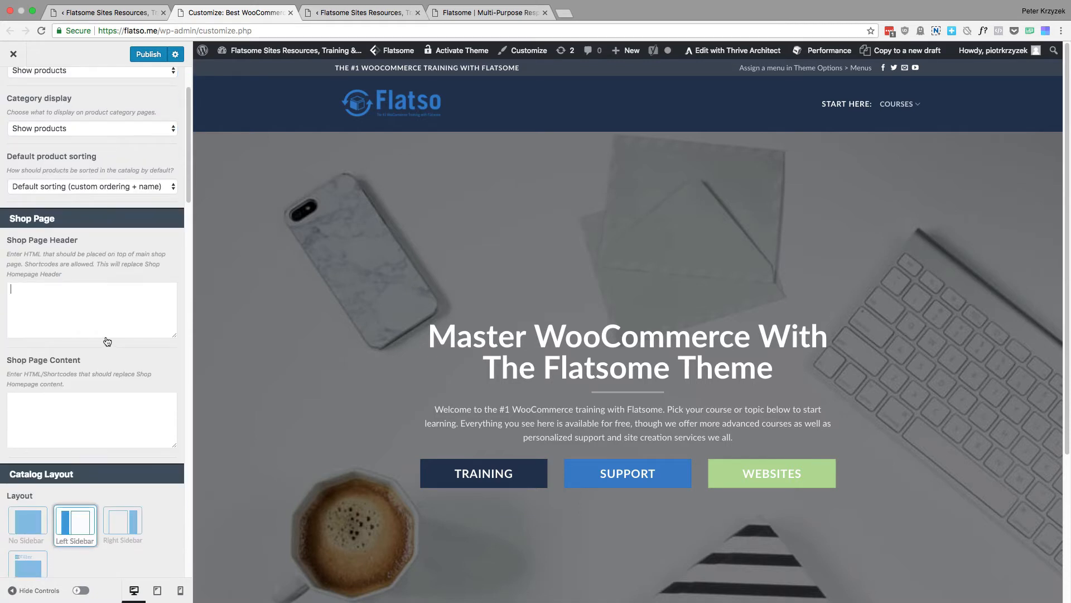
pyautogui.click(91, 306)
pyautogui.scroll(-2, 78, 341)
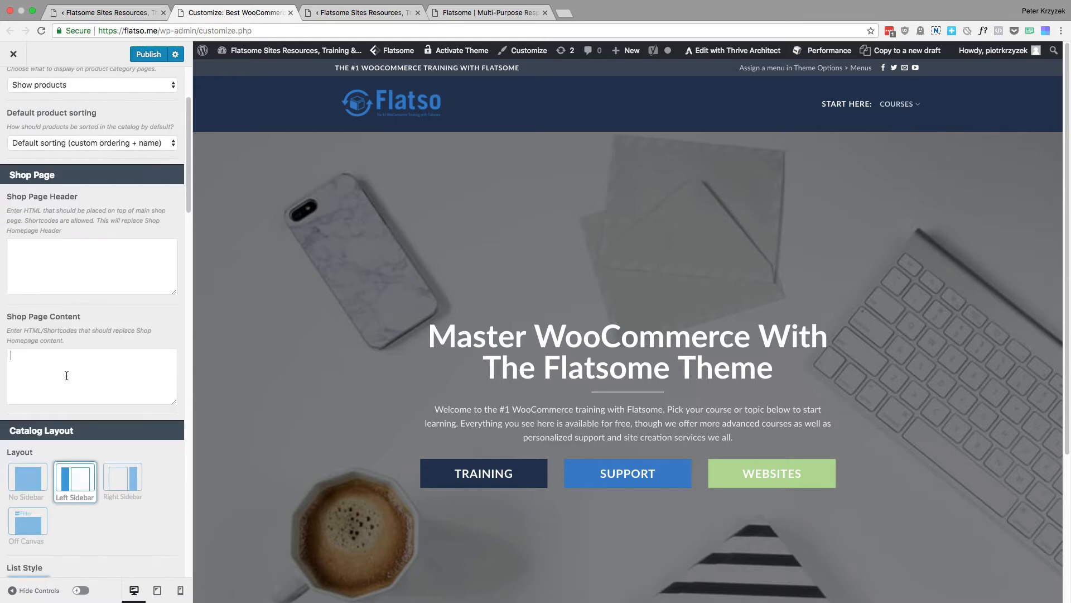
pyautogui.scroll(-4, 65, 372)
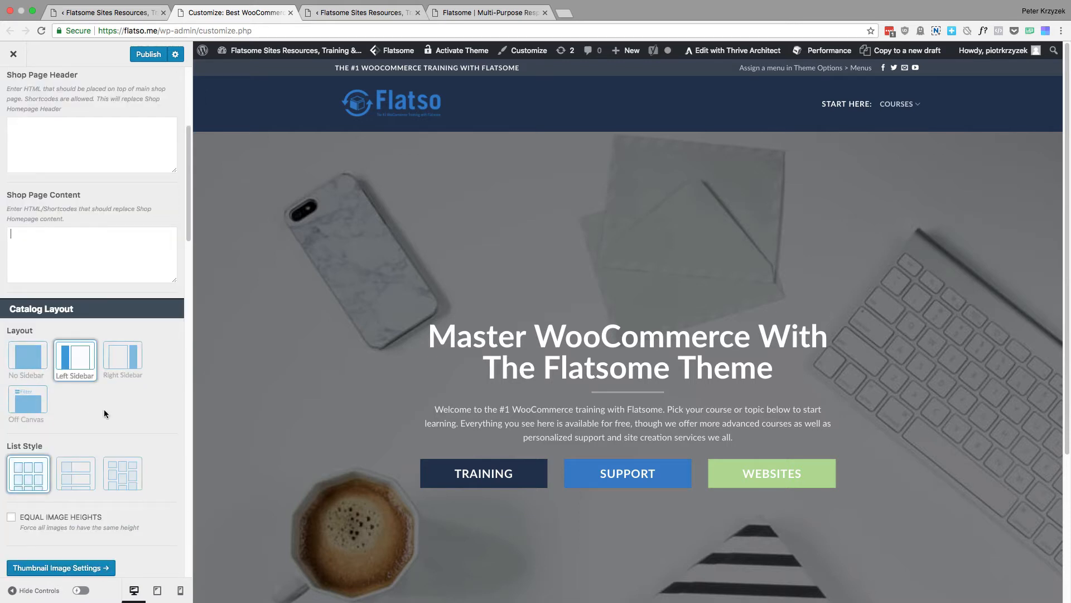
pyautogui.scroll(-3, 89, 414)
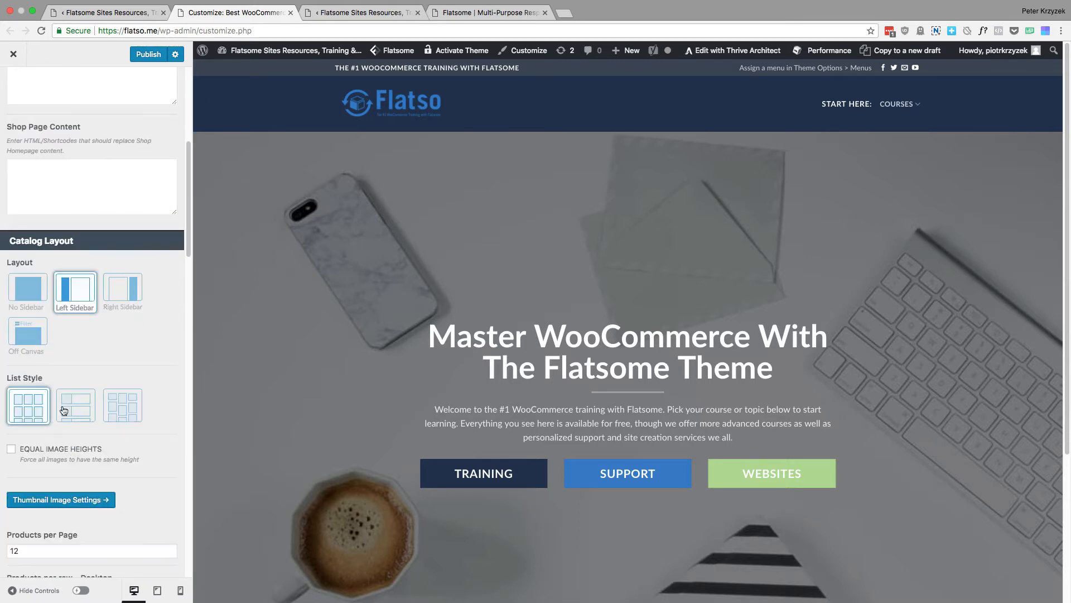
# Try the third, staggered catalog list style and switch back to the first, regular grid style
pyautogui.click(122, 415)
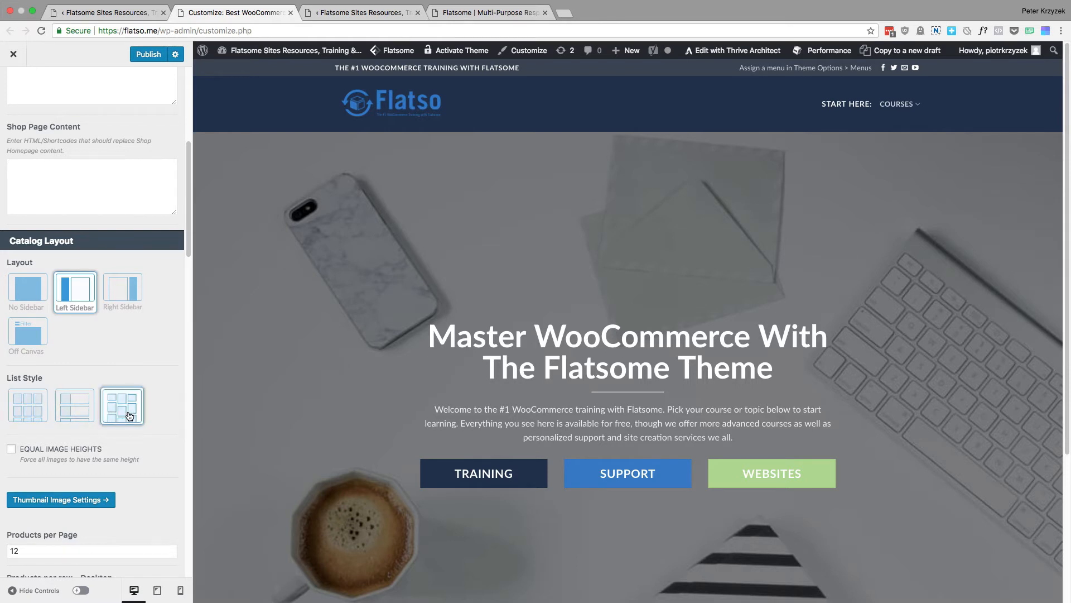
pyautogui.click(34, 410)
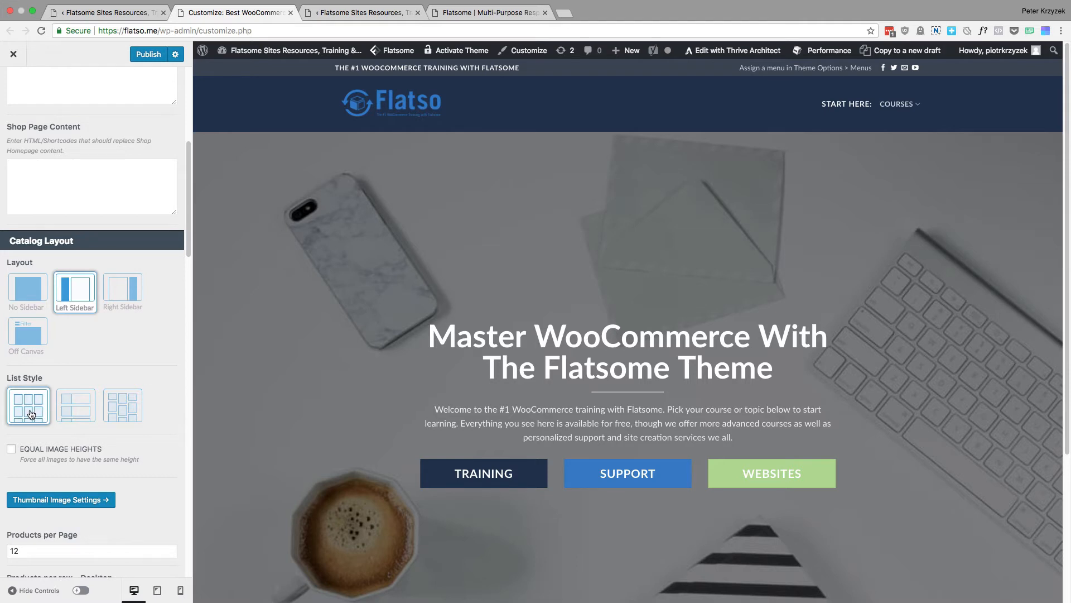
# Try the second catalog list style, with one product per row, and switch back to the first, regular grid style
pyautogui.click(81, 410)
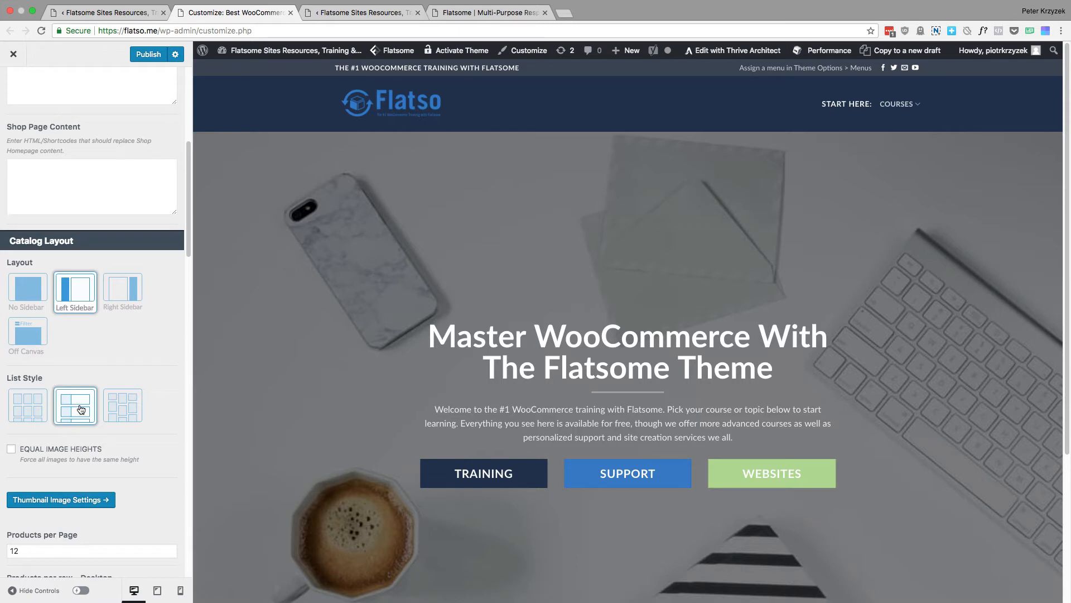
pyautogui.click(15, 418)
# Examine the remaining Product Catalog settings: products per page and row, Header, Breadcrumbs, Category Box and Product Box options
pyautogui.scroll(-10, 125, 356)
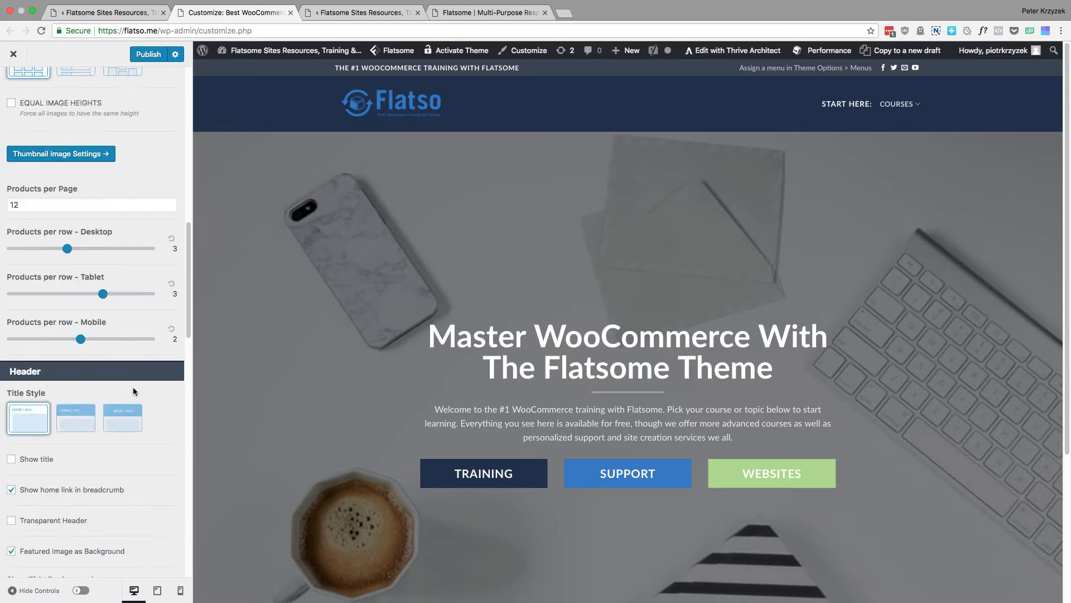
pyautogui.scroll(2, 137, 371)
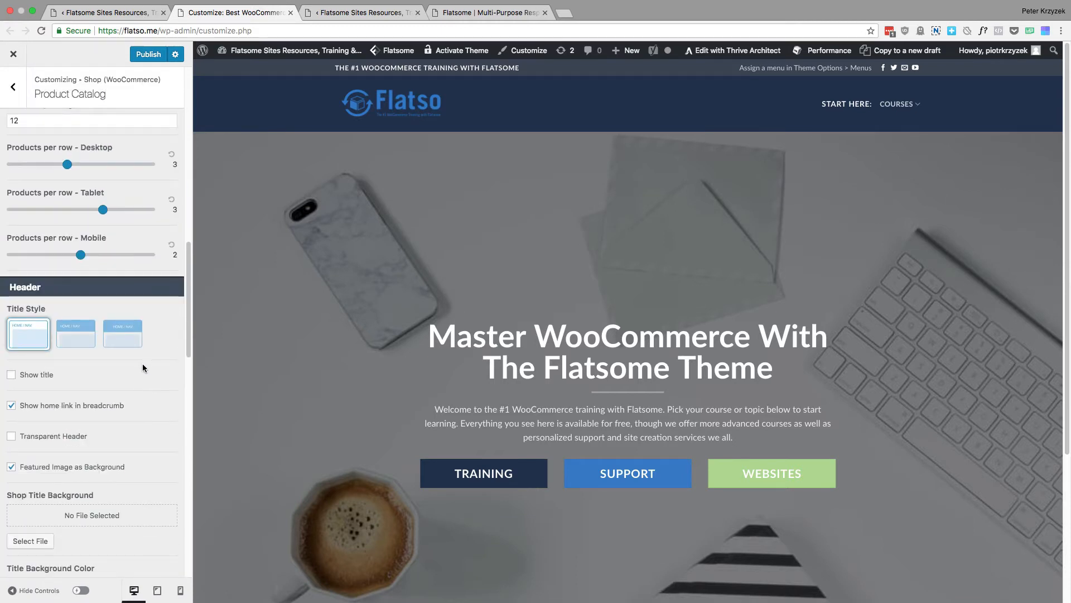
pyautogui.scroll(-5, 145, 351)
pyautogui.scroll(-5, 139, 348)
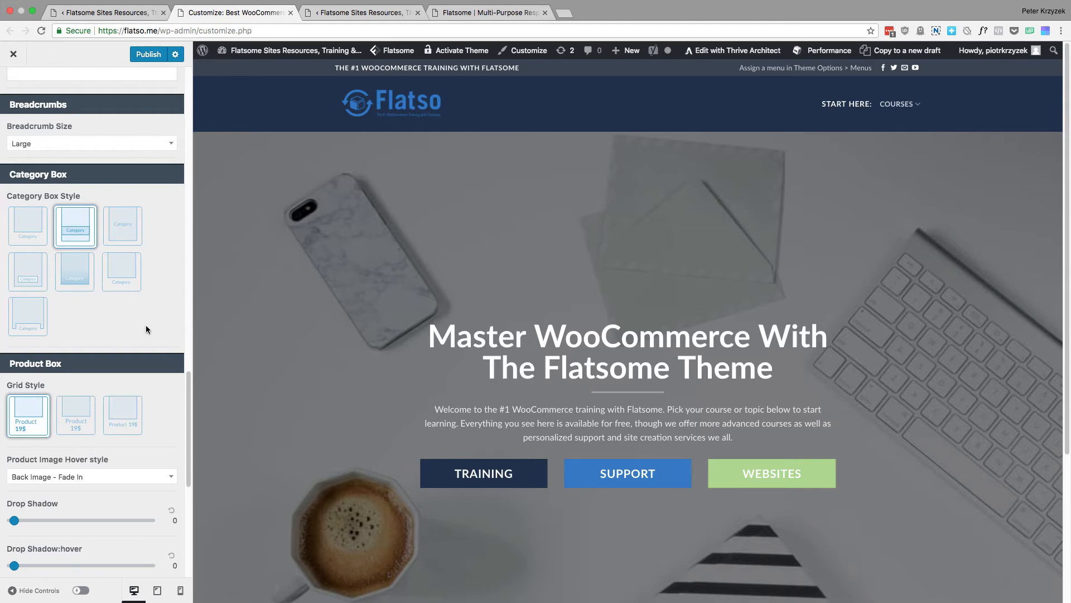
pyautogui.scroll(-3, 151, 341)
pyautogui.scroll(-2, 134, 374)
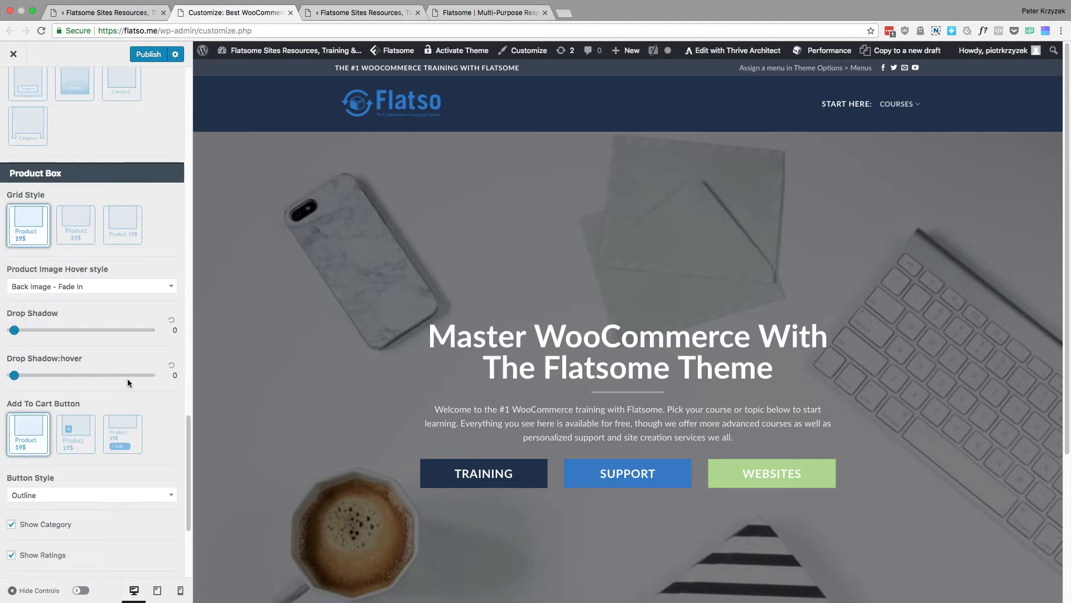
pyautogui.scroll(-3, 78, 433)
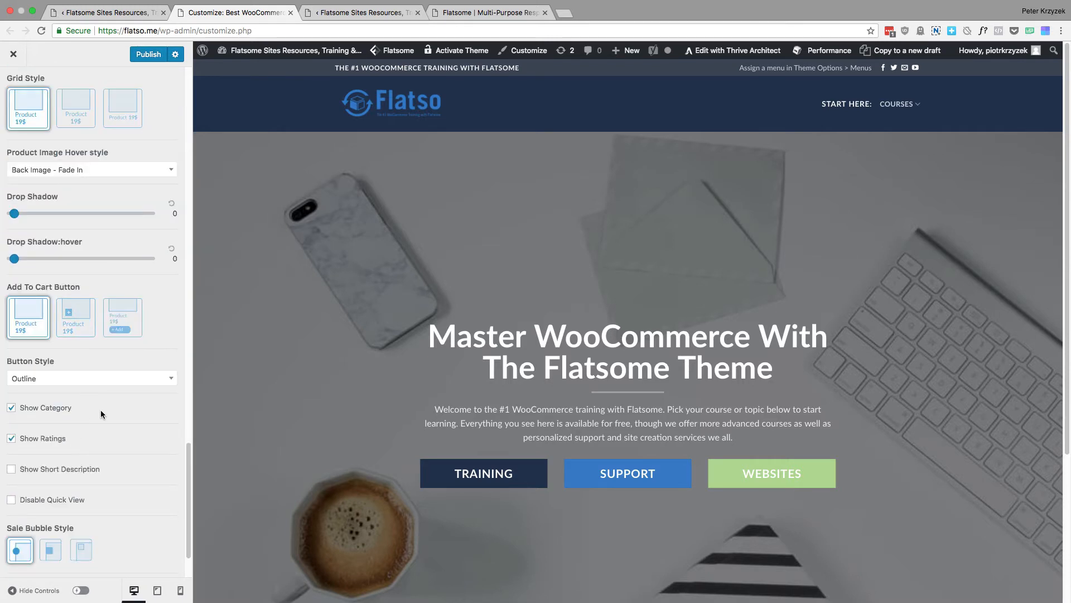
pyautogui.scroll(-2, 95, 385)
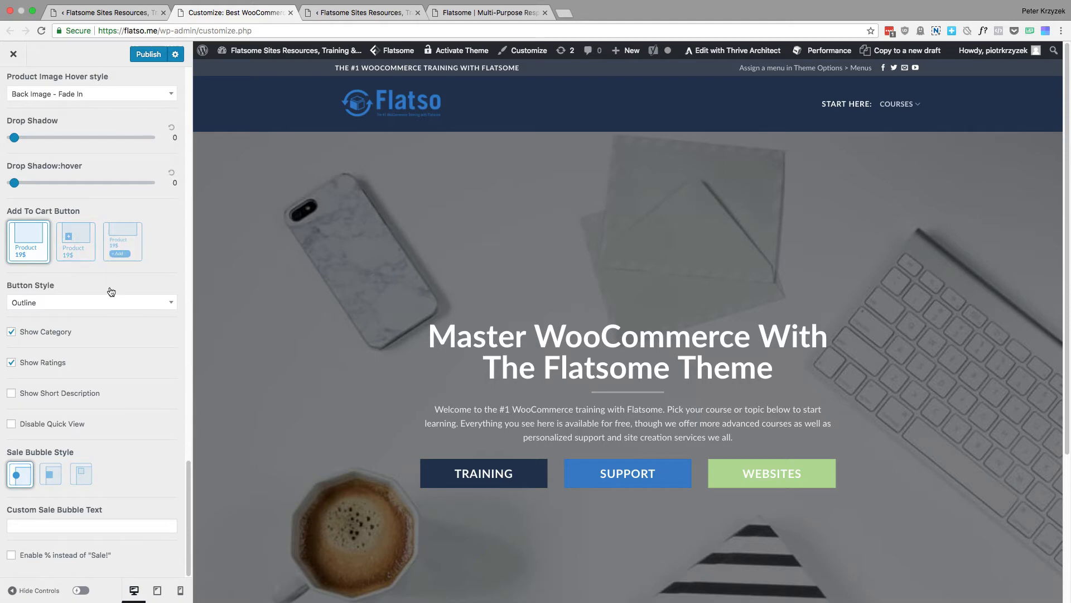
pyautogui.scroll(10, 92, 346)
pyautogui.scroll(5, 100, 242)
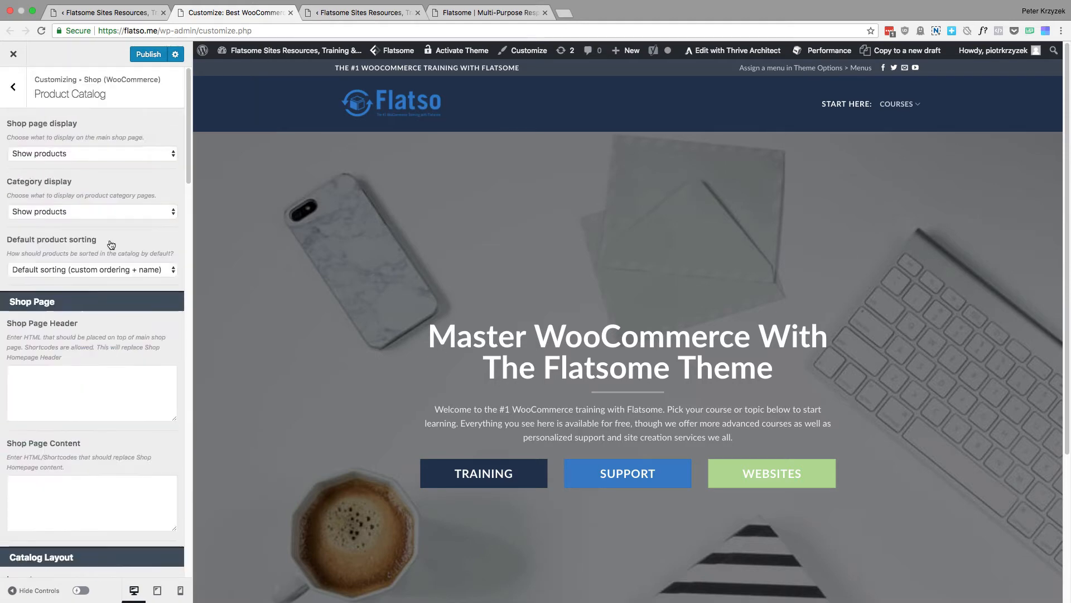
# Switch to the Product Page settings and examine Layout, Gallery, Product Summary, Tabs, Add To Cart, Related / Upsell and Custom HTML
pyautogui.click(18, 93)
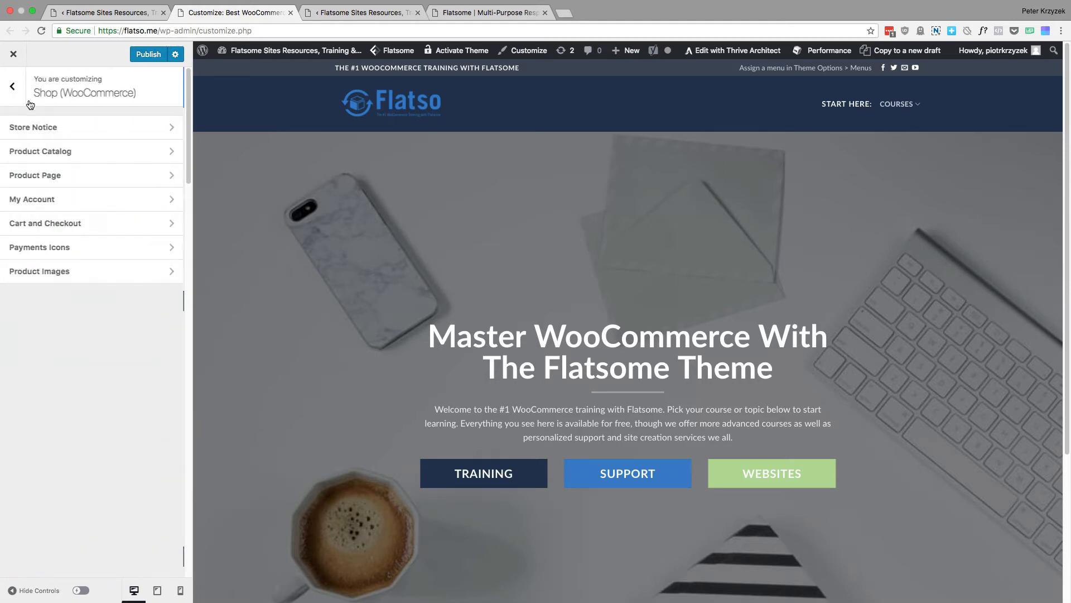
pyautogui.click(95, 184)
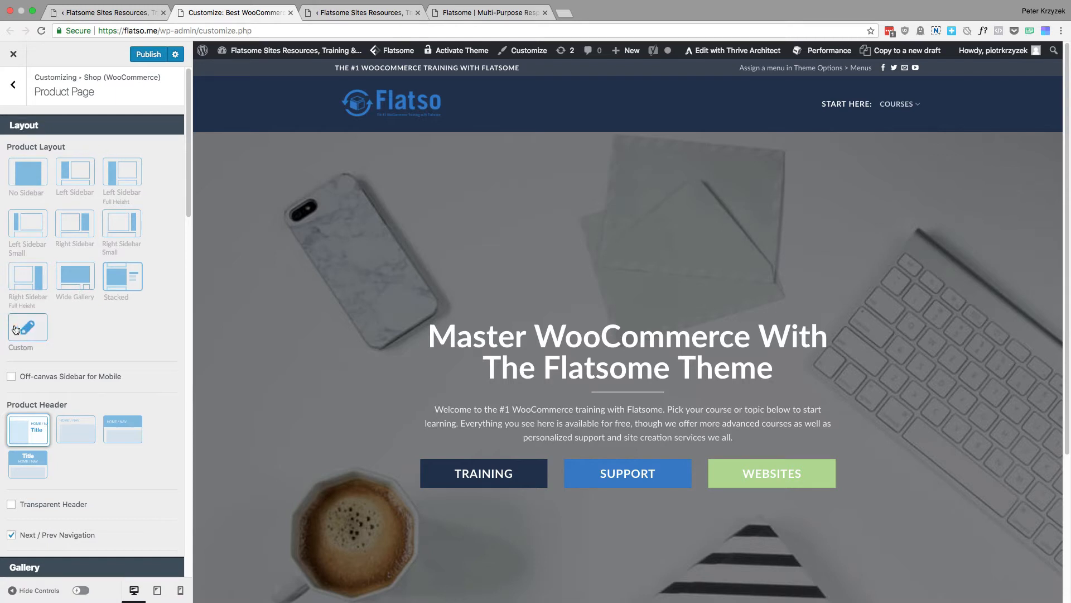
pyautogui.scroll(-1, 100, 376)
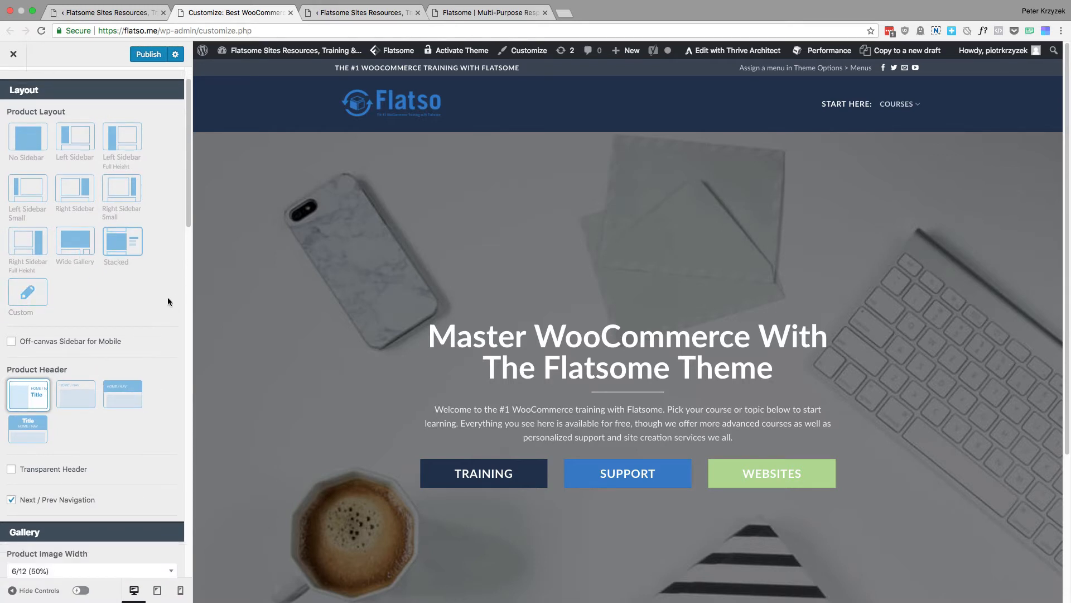
pyautogui.scroll(-1, 167, 297)
pyautogui.scroll(-5, 138, 363)
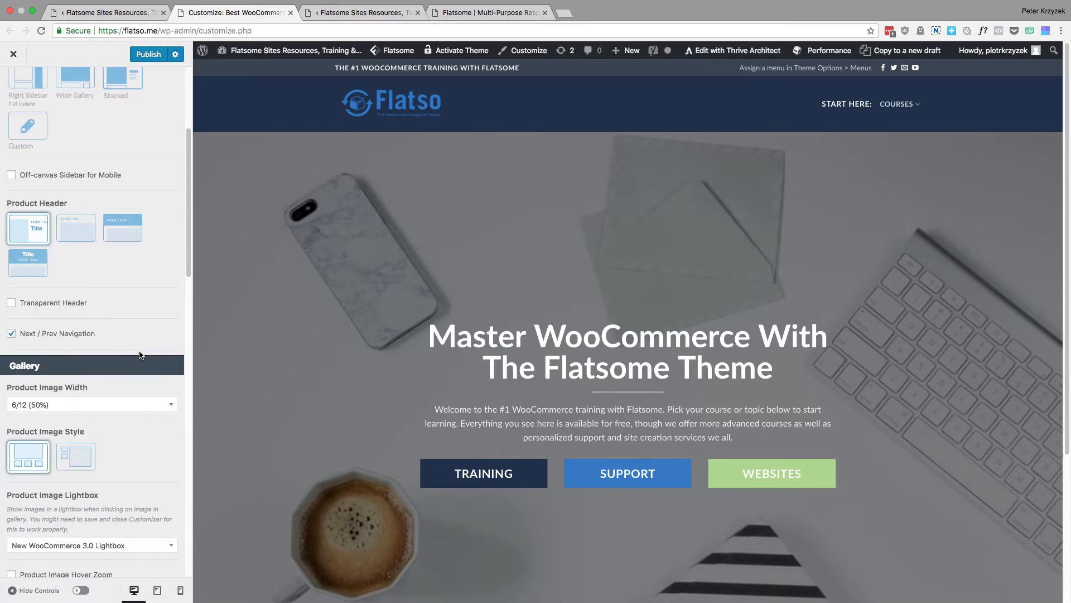
pyautogui.scroll(7, 90, 173)
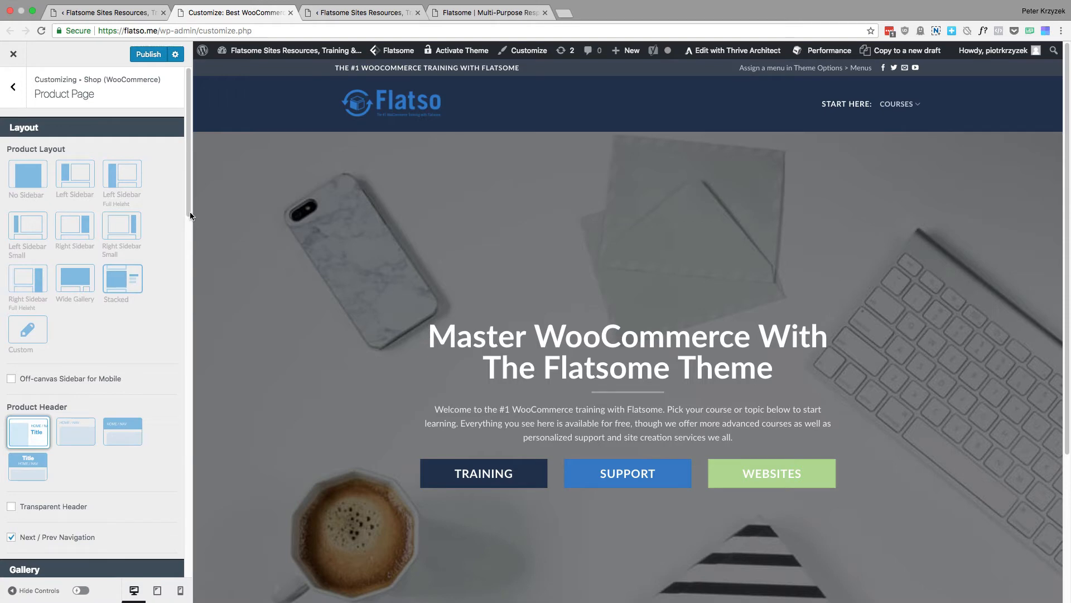
pyautogui.scroll(-10, 159, 237)
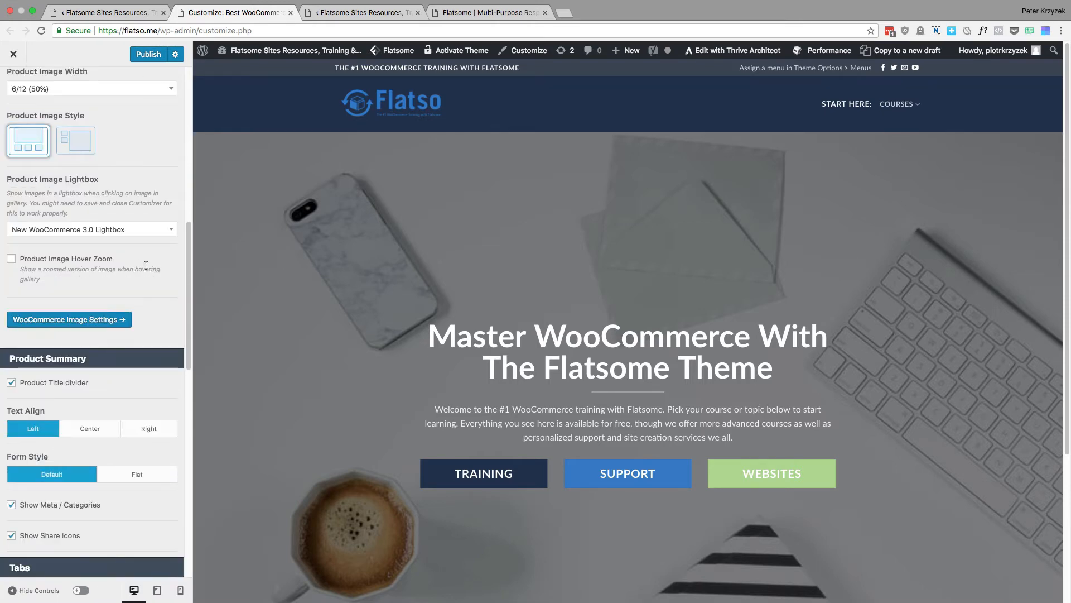
pyautogui.scroll(-6, 141, 282)
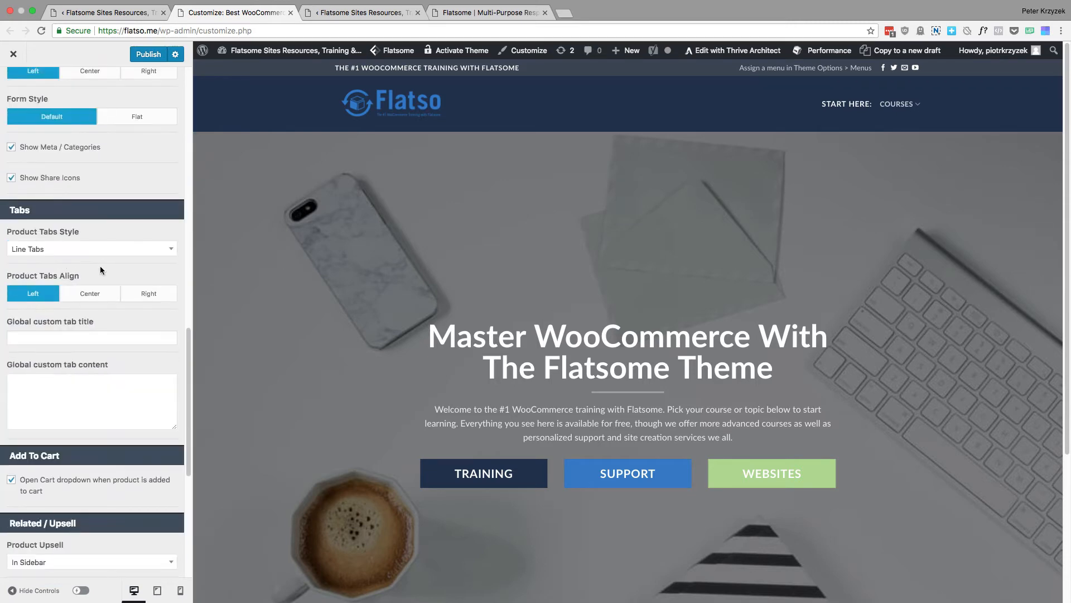
pyautogui.scroll(3, 112, 112)
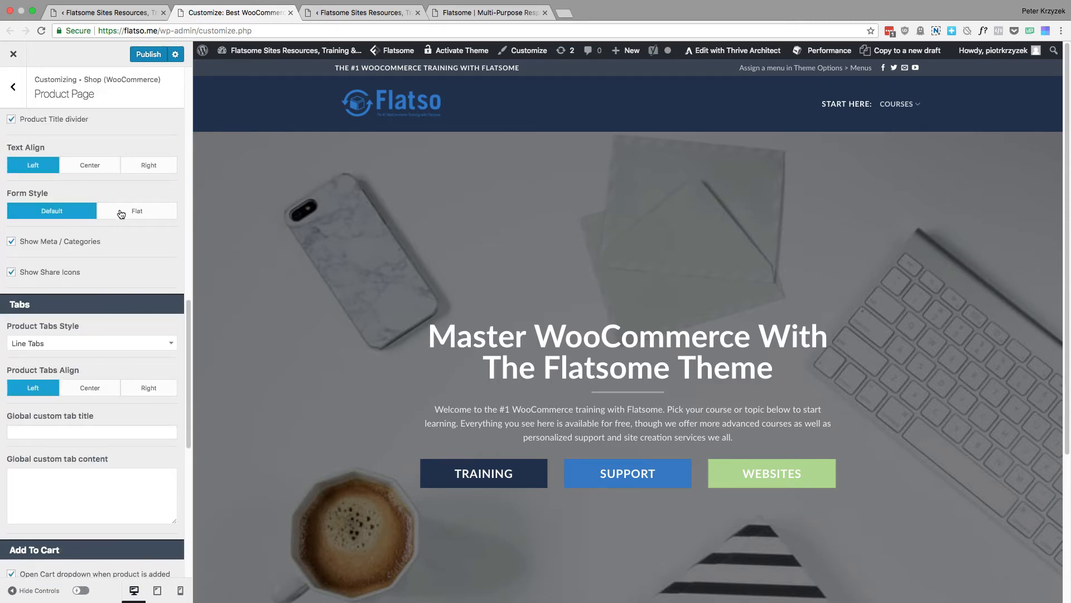
pyautogui.scroll(-10, 117, 251)
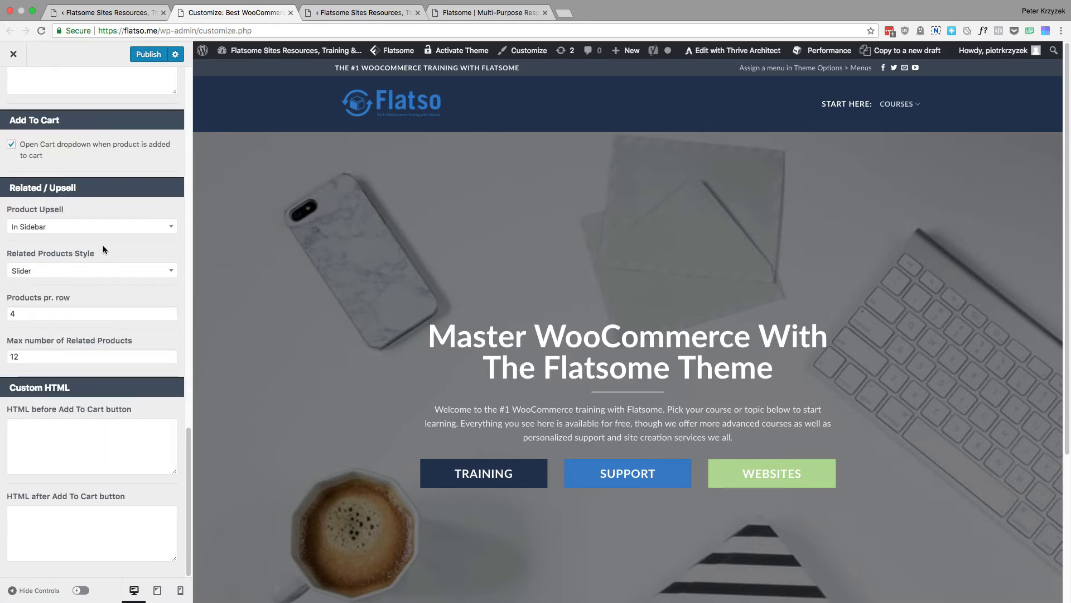
# Switch to the Flatsome demo site and view its Left Column product page example from the Shop examples
pyautogui.click(484, 12)
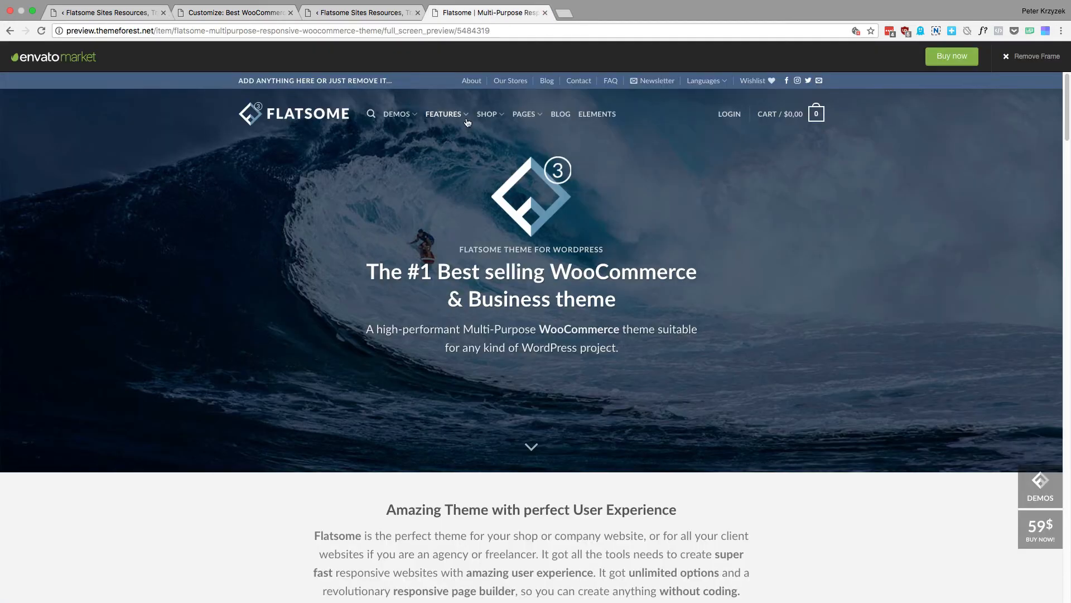
pyautogui.moveTo(494, 122)
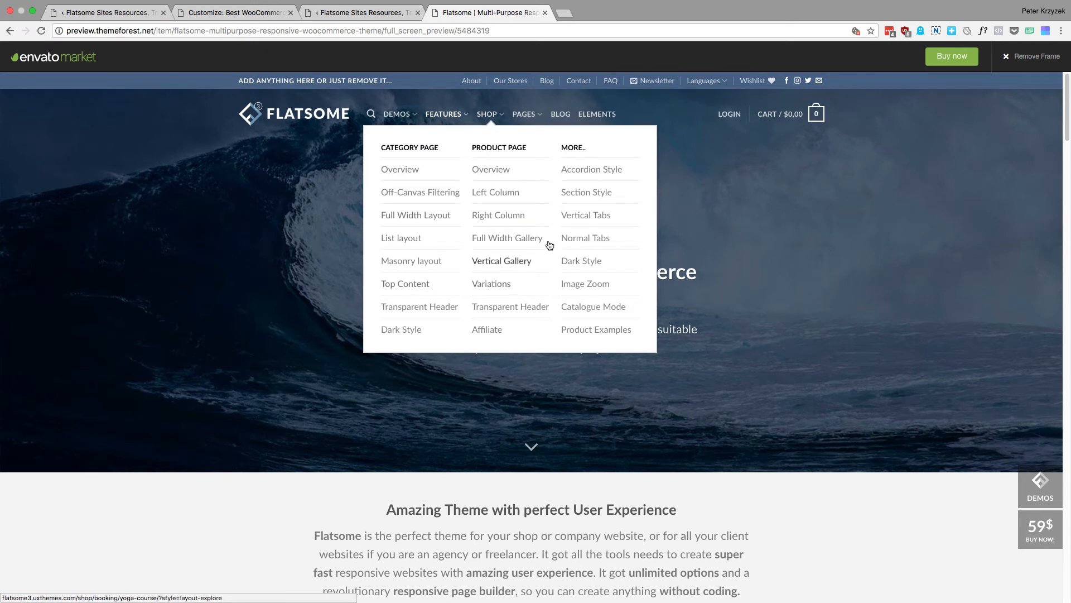
pyautogui.click(492, 192)
pyautogui.click(236, 14)
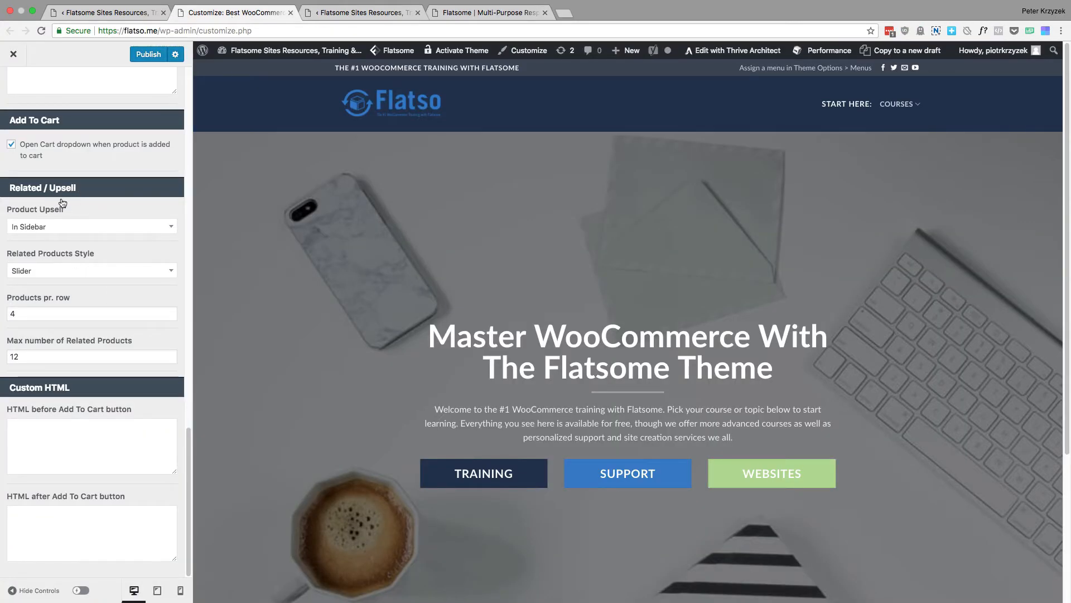
pyautogui.click(446, 16)
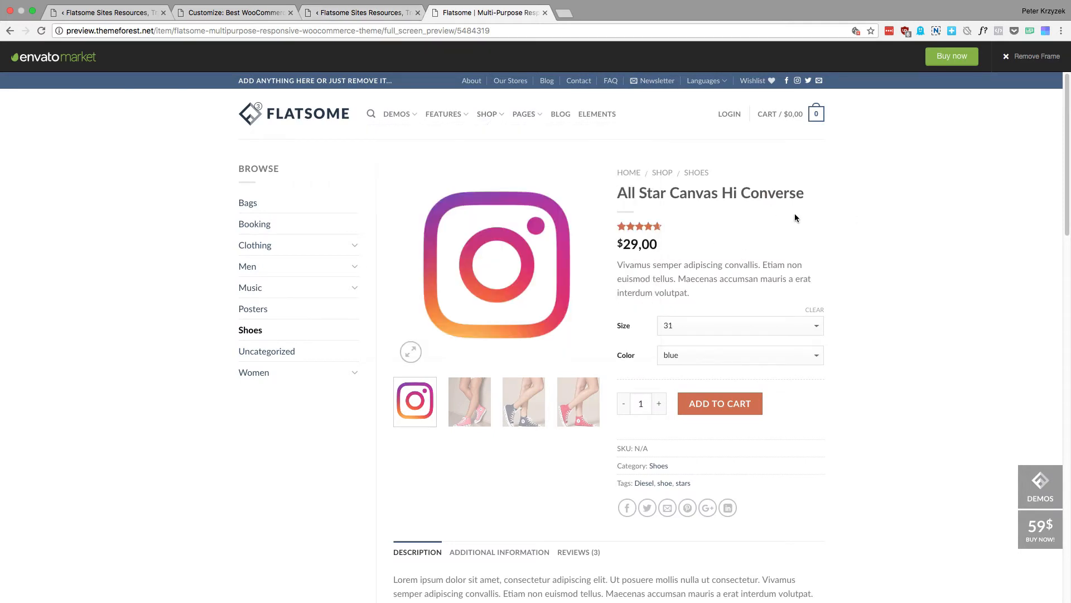
# Examine the demo product page down to the "You may also like" upsell products and return to its beginning
pyautogui.scroll(-3, 808, 234)
pyautogui.scroll(3, 809, 234)
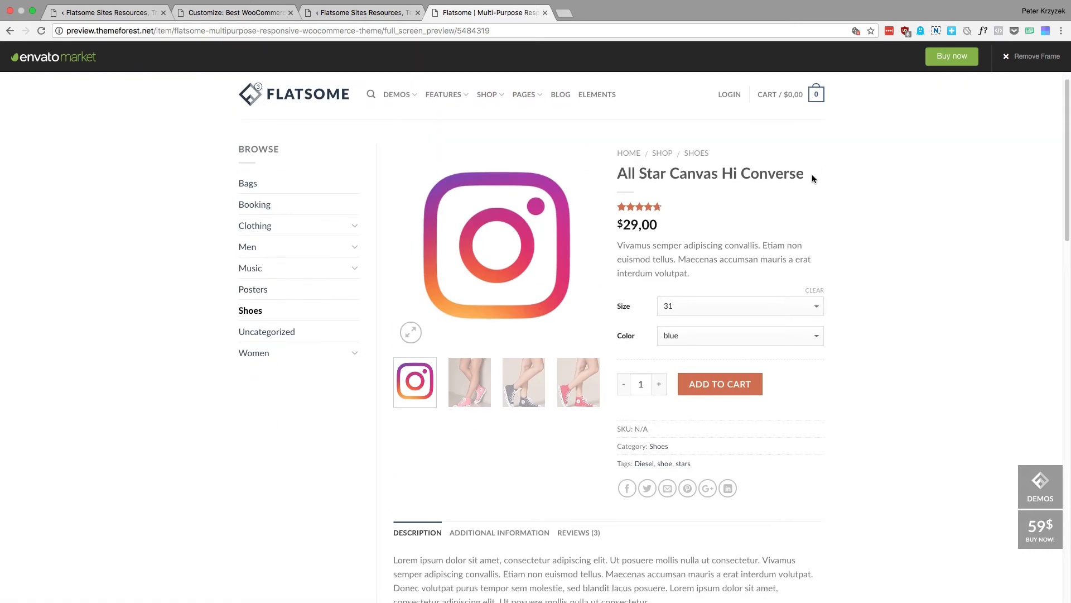
pyautogui.moveTo(815, 174); pyautogui.dragTo(830, 306)
pyautogui.scroll(-5, 834, 302)
pyautogui.scroll(-6, 837, 296)
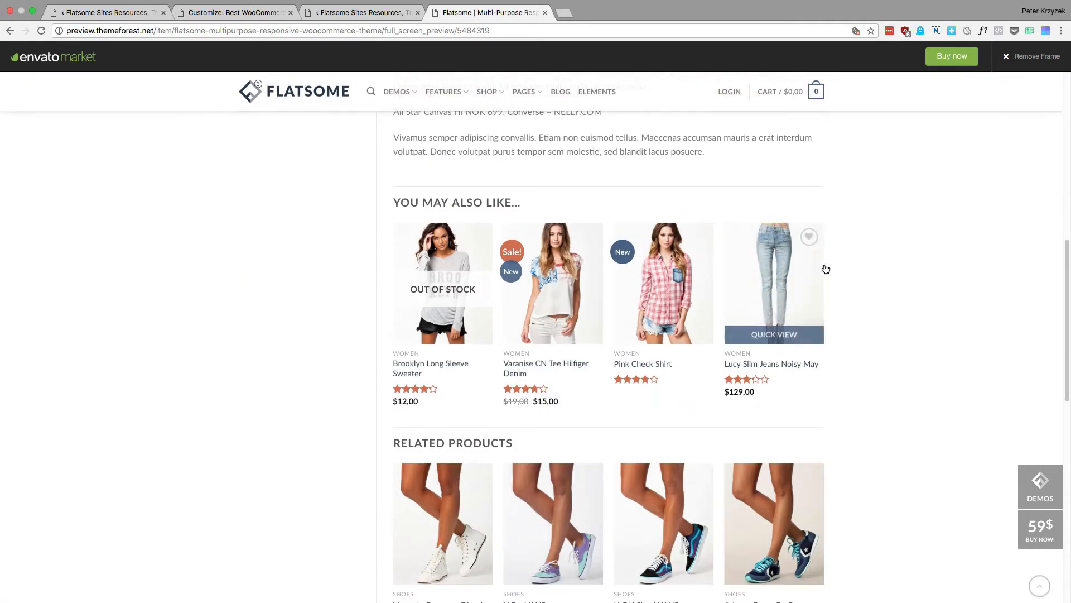
pyautogui.moveTo(875, 333); pyautogui.dragTo(748, 389)
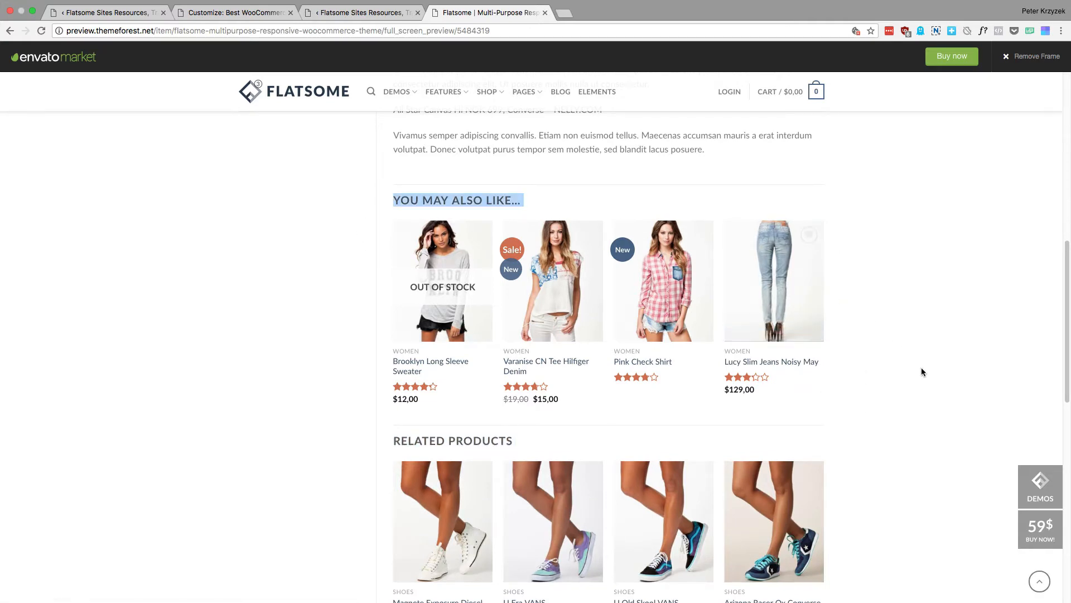
pyautogui.scroll(5, 922, 367)
pyautogui.click(754, 371)
pyautogui.scroll(5, 755, 370)
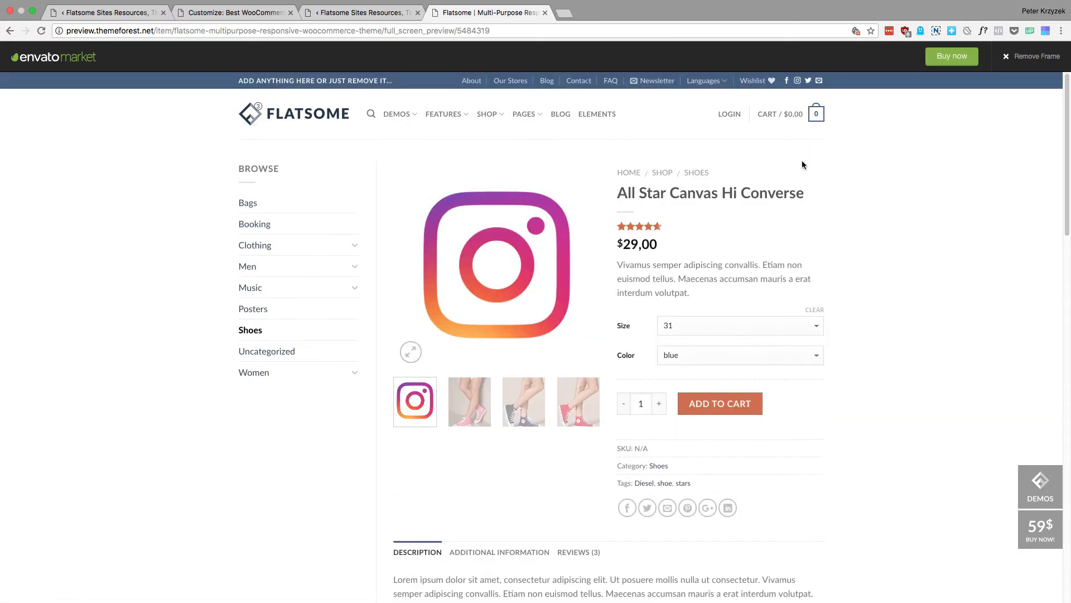
# Review the All Star Canvas Hi Converse product title, details and description, and where the upsells sit below them
pyautogui.moveTo(801, 162); pyautogui.dragTo(824, 192)
pyautogui.click(795, 193)
pyautogui.scroll(-4, 849, 173)
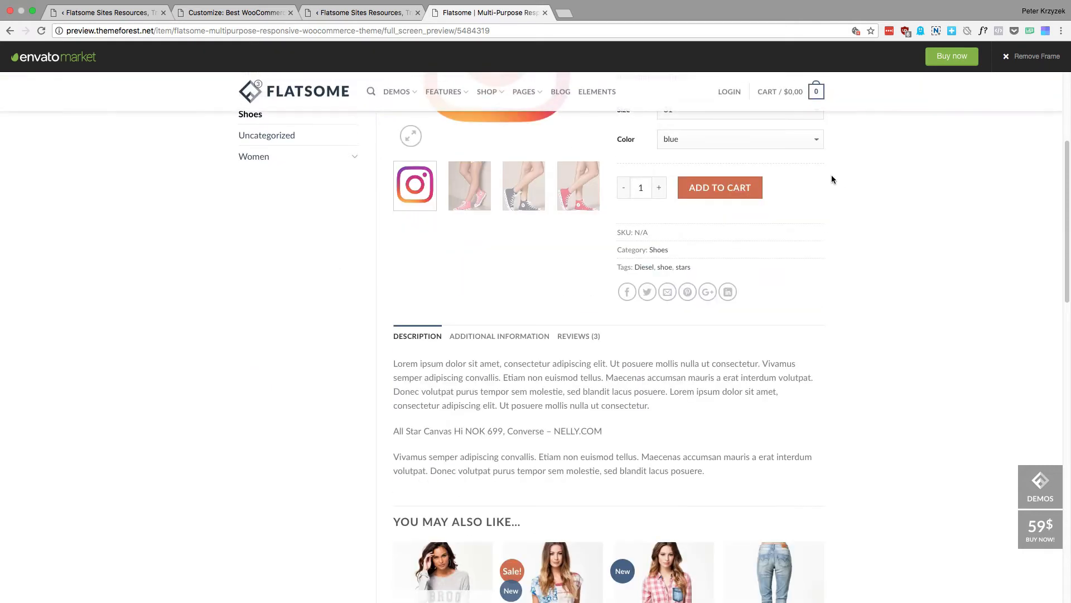
pyautogui.scroll(-7, 368, 312)
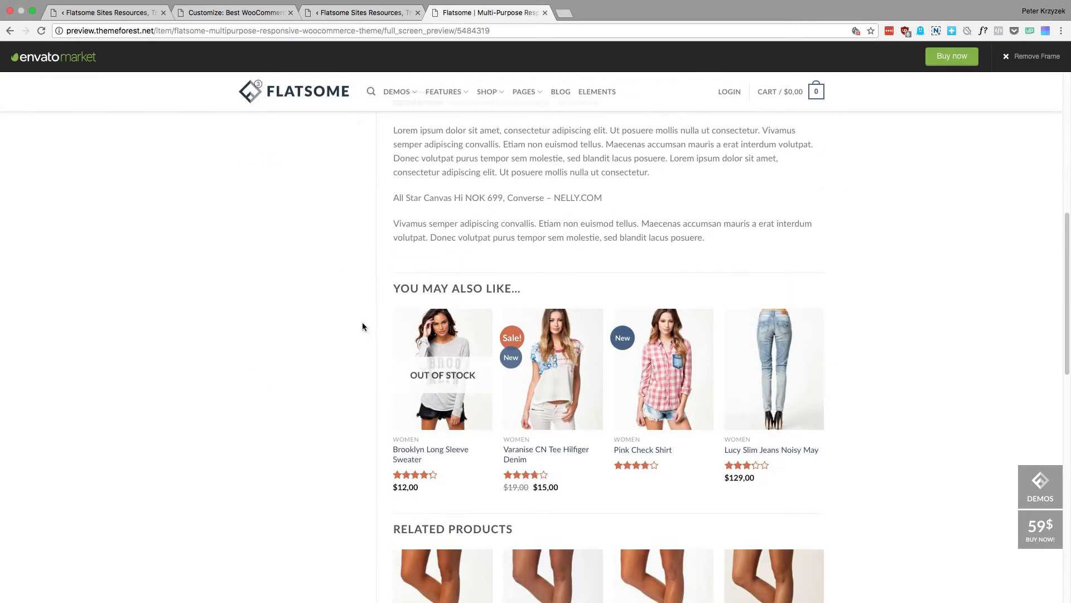
pyautogui.scroll(4, 497, 464)
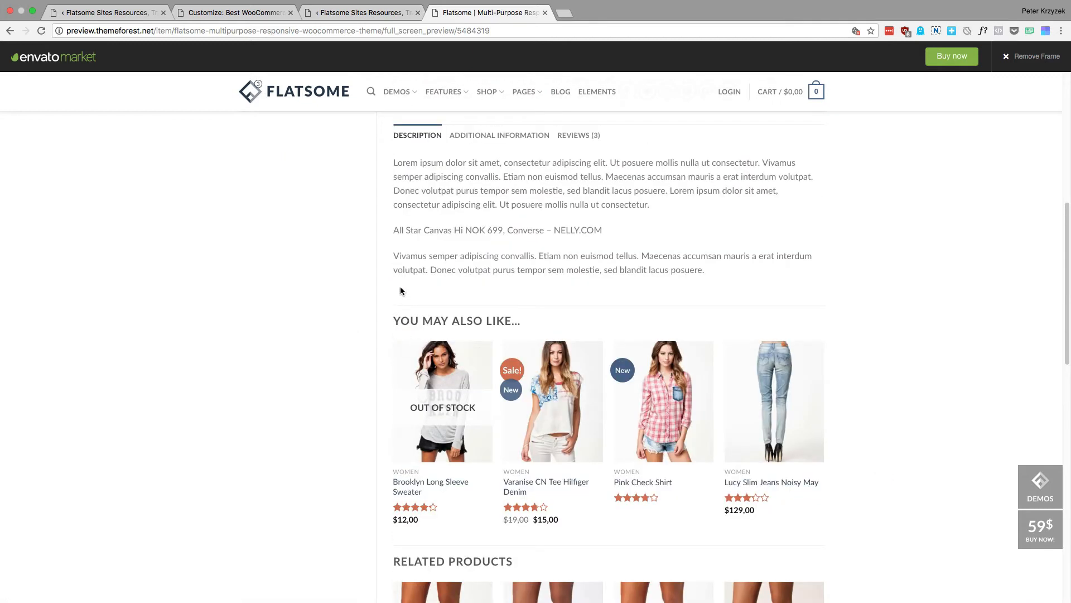
pyautogui.scroll(1, 421, 276)
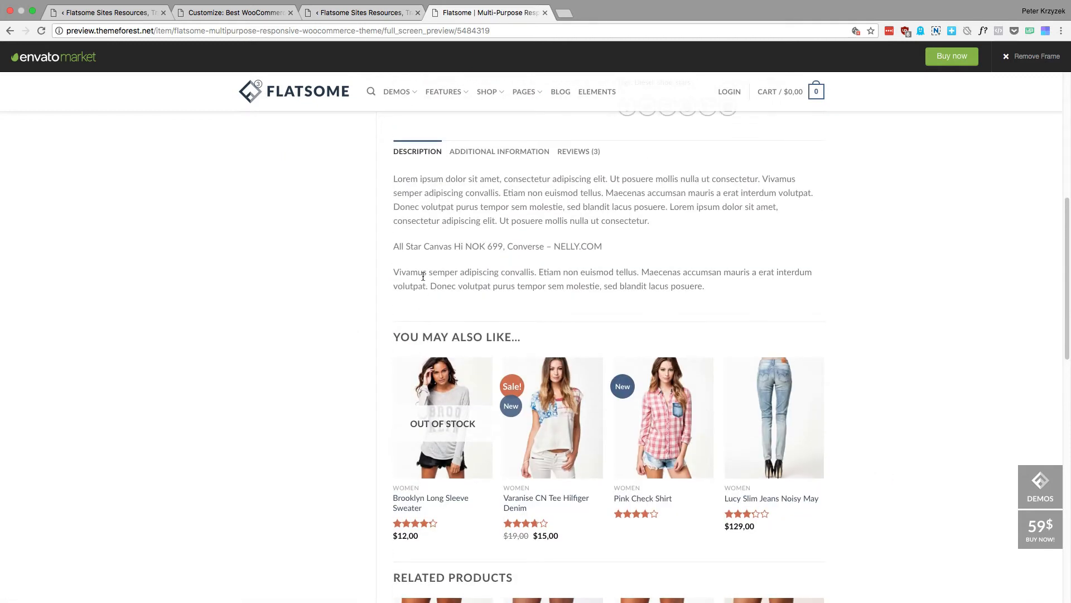
pyautogui.scroll(4, 558, 274)
pyautogui.scroll(4, 854, 249)
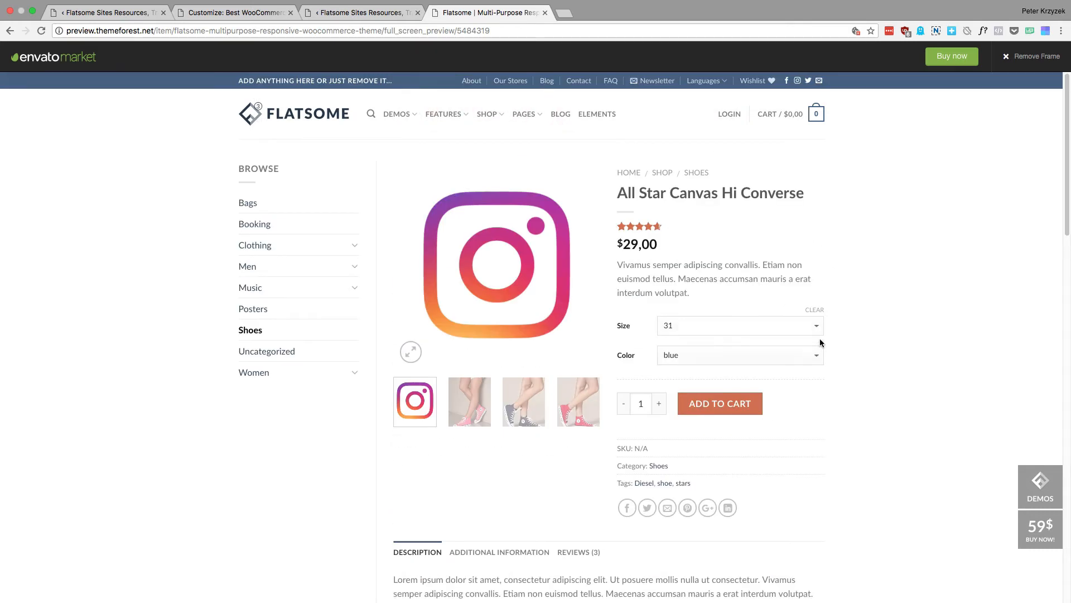
# Compare the "You may also like" products with the Related Products slider on the demo product page
pyautogui.scroll(-6, 821, 342)
pyautogui.moveTo(390, 407); pyautogui.dragTo(522, 402)
pyautogui.scroll(-3, 781, 391)
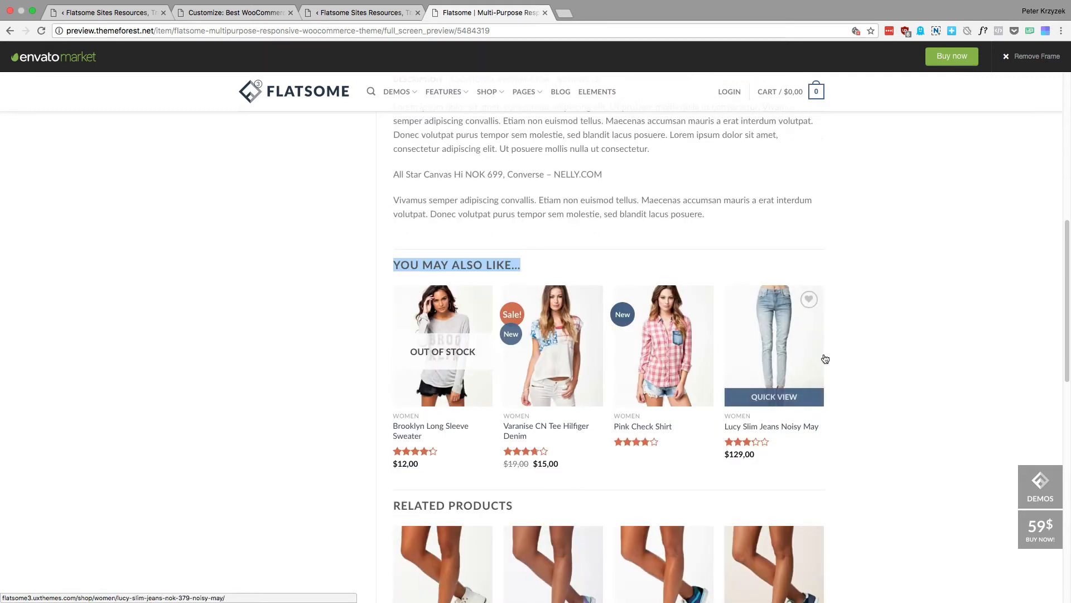
pyautogui.scroll(-5, 435, 312)
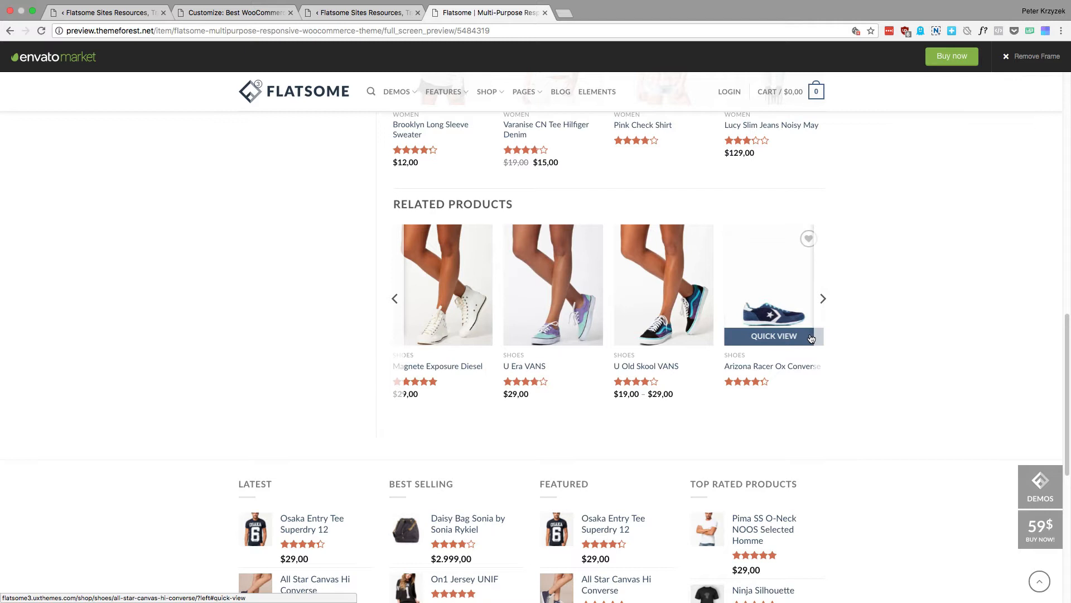
pyautogui.scroll(6, 837, 340)
pyautogui.click(533, 285)
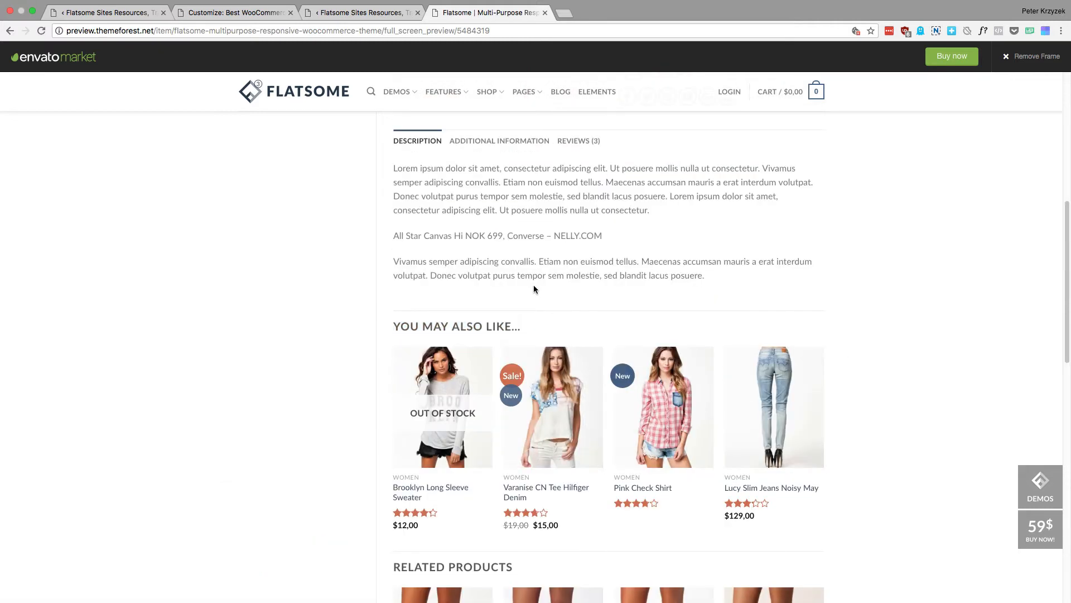
# Return to the Customizer and review the Product Upsell choices, related products settings and Custom HTML fields of the Product Page section
pyautogui.click(337, 19)
pyautogui.click(238, 19)
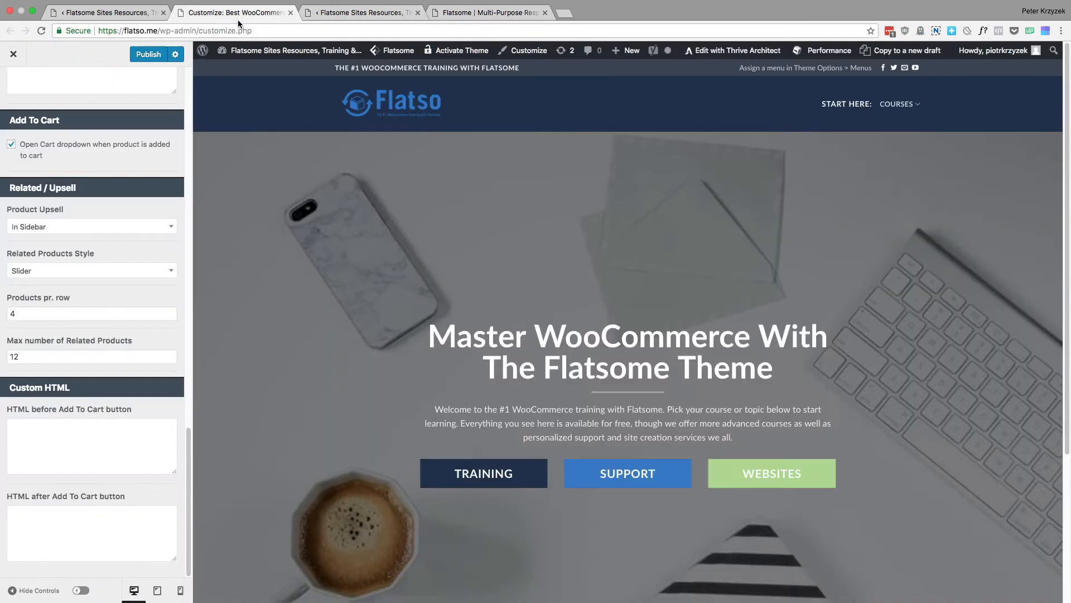
pyautogui.click(78, 227)
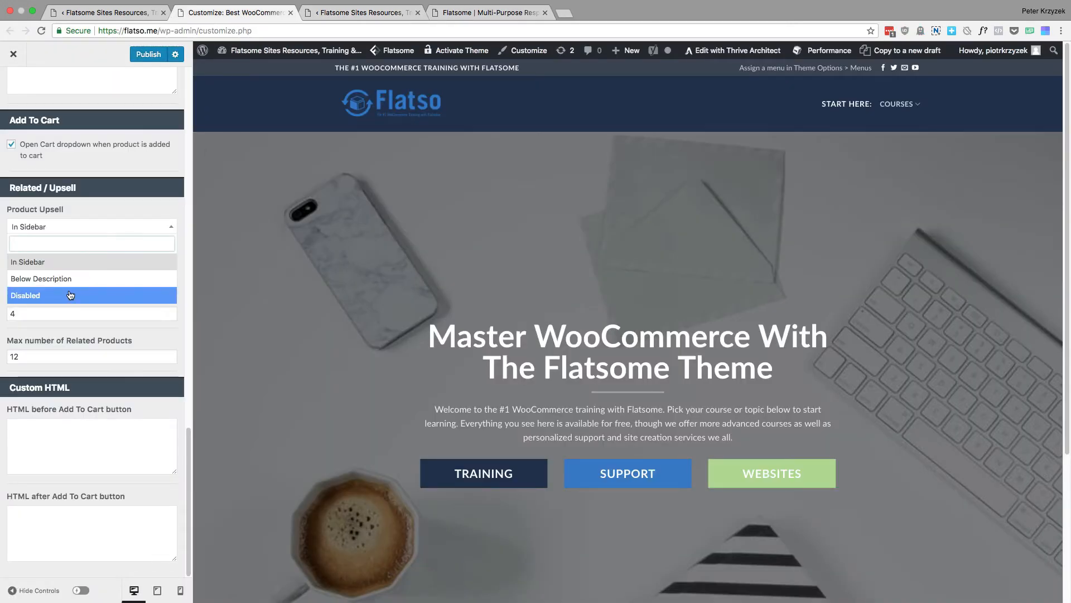
pyautogui.click(102, 211)
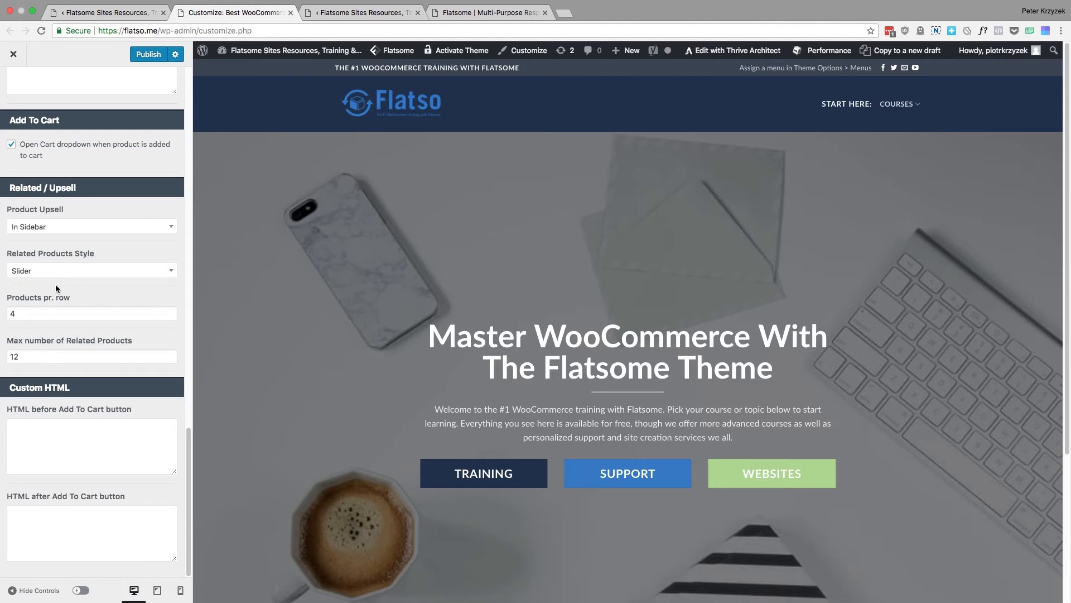
pyautogui.click(109, 437)
pyautogui.scroll(2, 94, 434)
# On the demo product page, examine the areas around the Add to Cart button where custom HTML can be placed
pyautogui.click(485, 12)
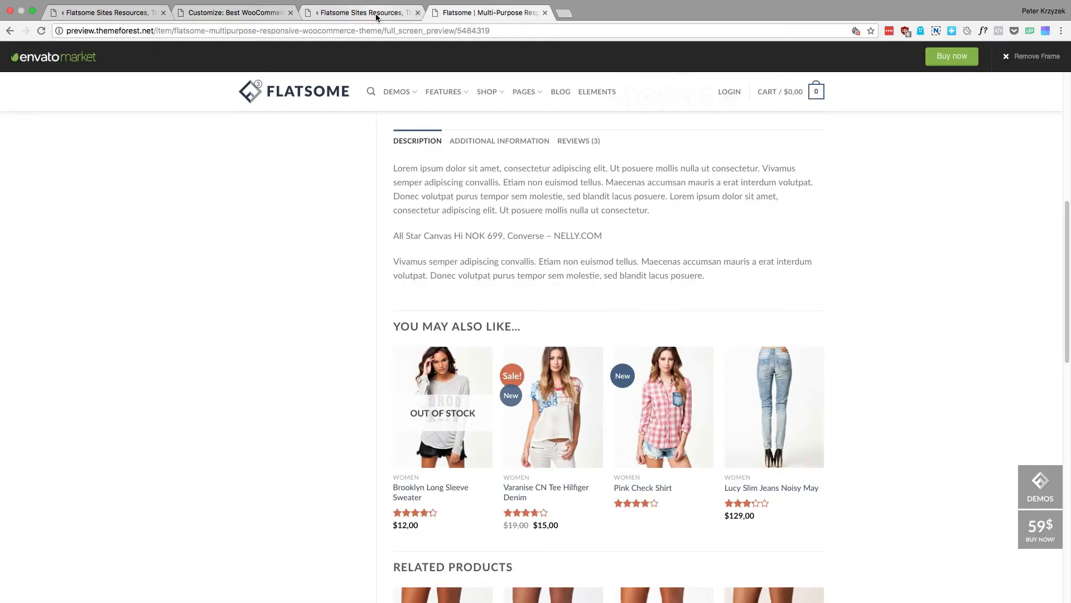
pyautogui.scroll(-4, 606, 319)
pyautogui.scroll(9, 606, 319)
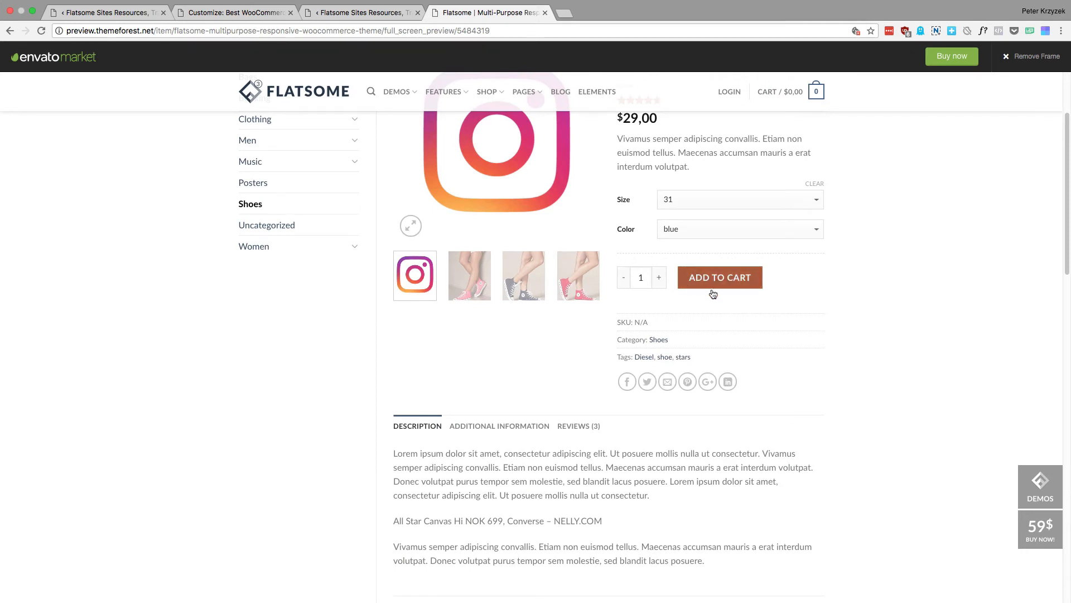
pyautogui.moveTo(616, 317); pyautogui.dragTo(661, 366)
pyautogui.click(662, 314)
pyautogui.moveTo(619, 314); pyautogui.dragTo(648, 322)
pyautogui.click(650, 290)
pyautogui.scroll(3, 833, 311)
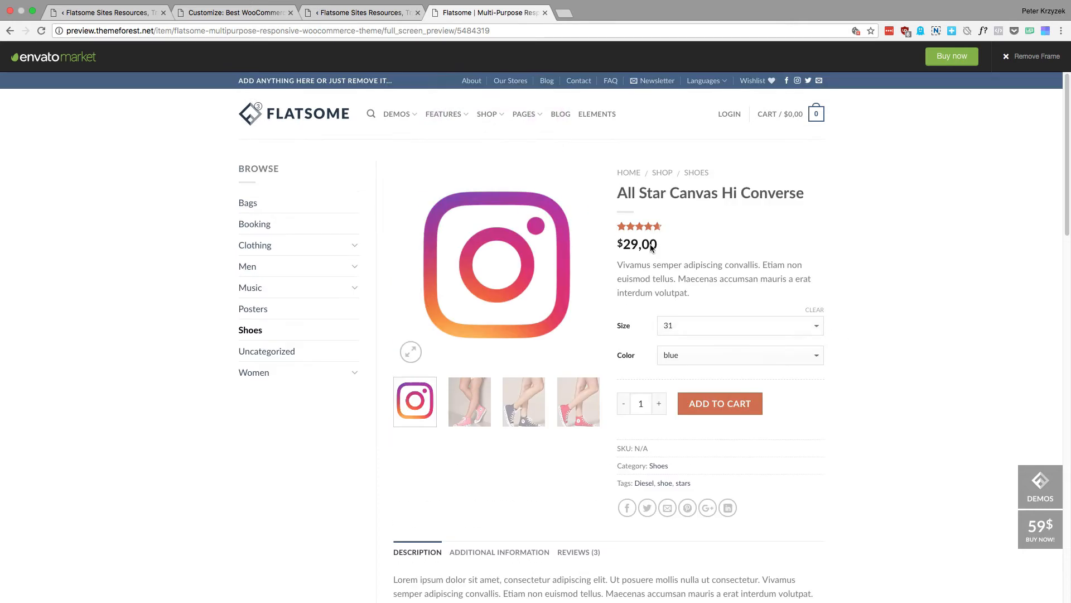
# Switch back to the Customizer, leave the Product Page settings and review the shop's My Account settings
pyautogui.click(207, 14)
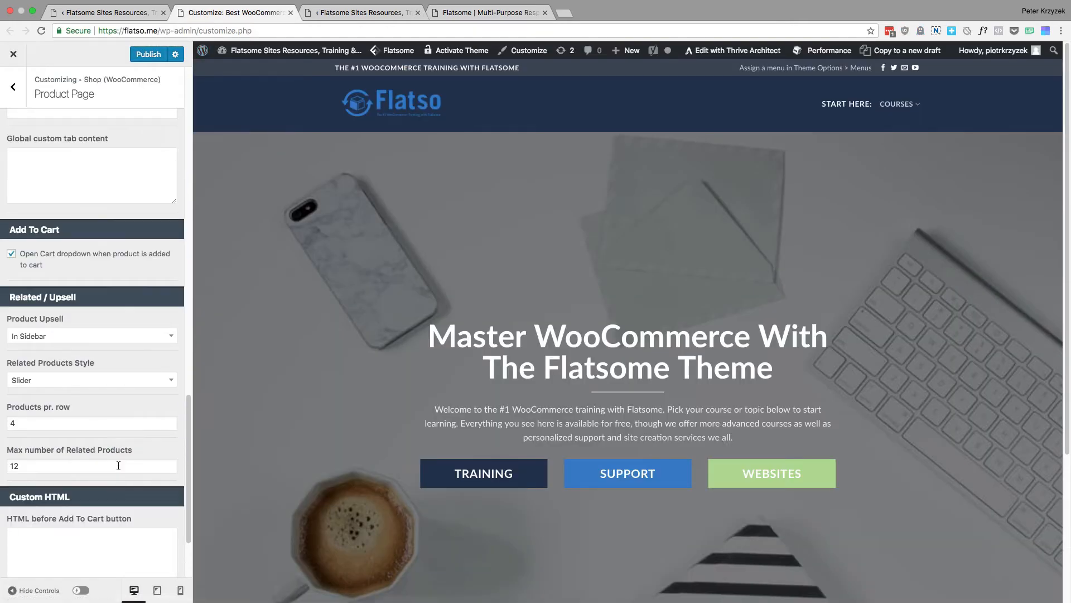
pyautogui.scroll(10, 97, 375)
pyautogui.click(13, 87)
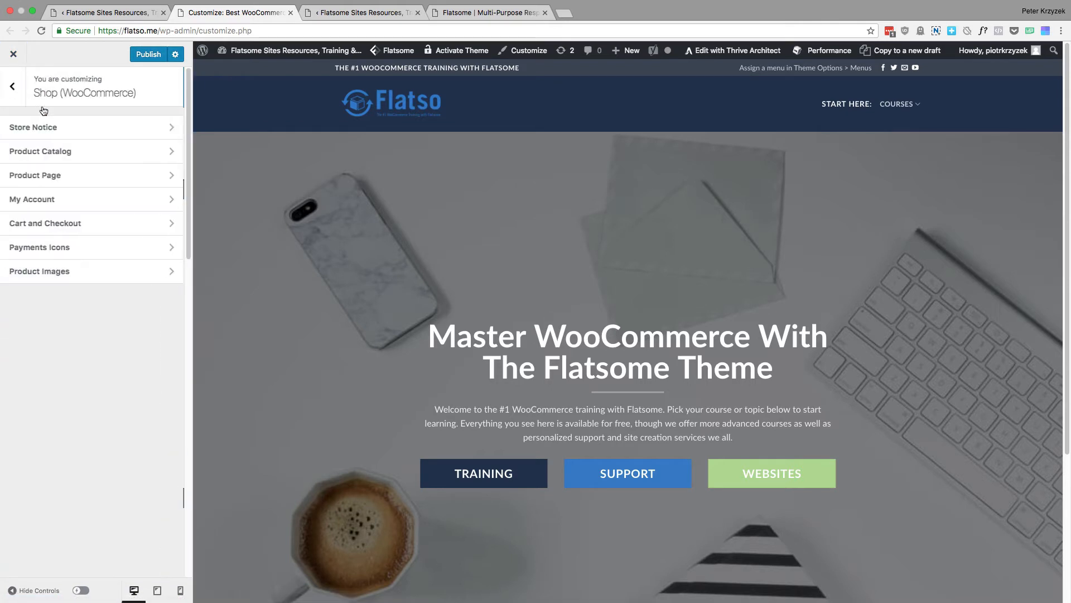
pyautogui.click(107, 199)
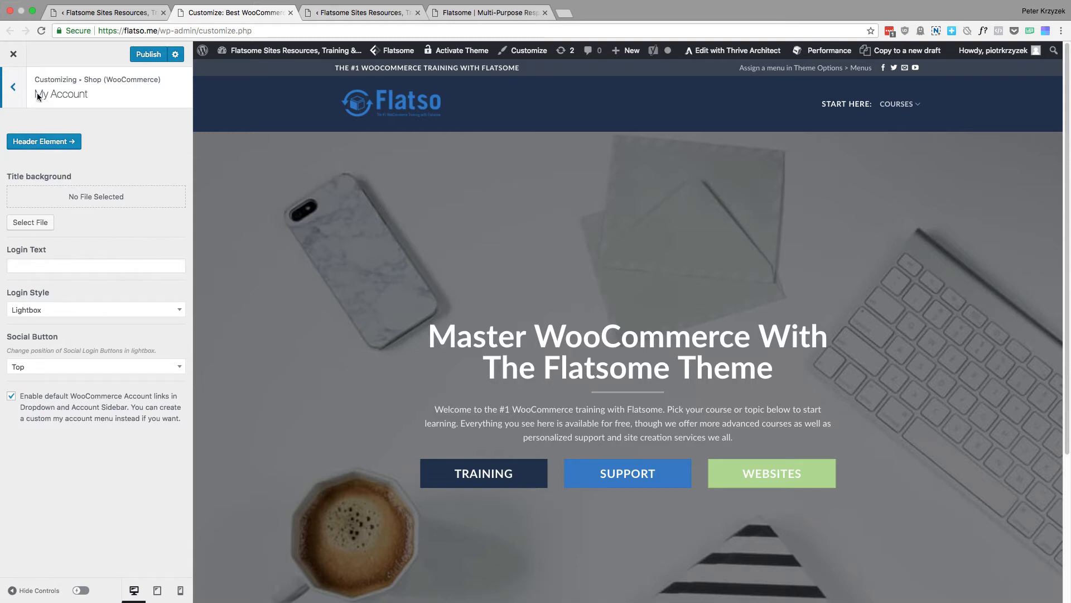
pyautogui.click(13, 87)
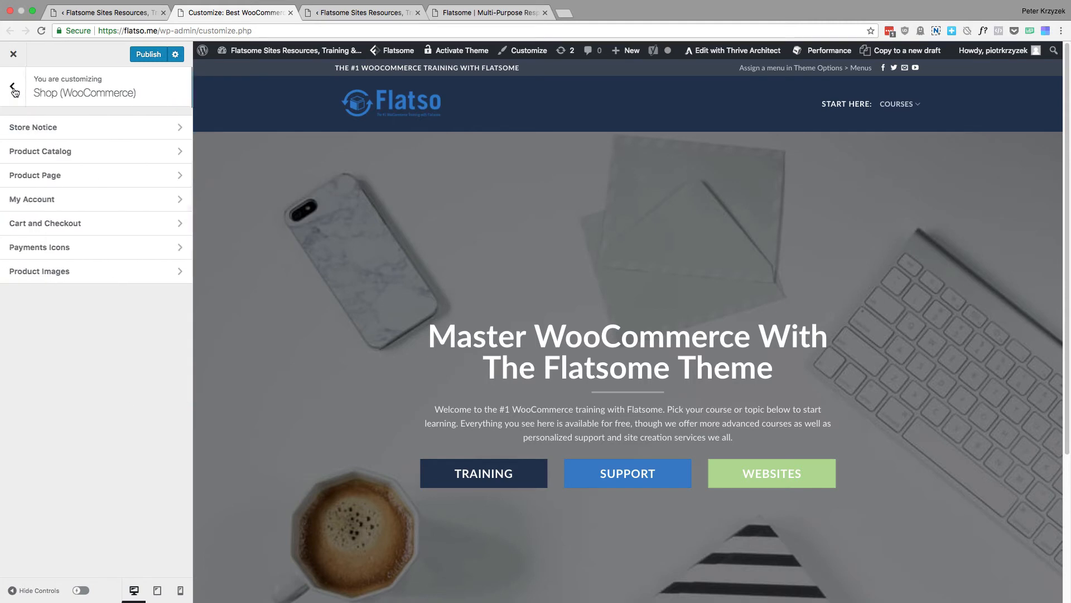
# Open the Cart and Checkout settings and examine the new Checkout options, especially Floating field labels
pyautogui.click(106, 226)
pyautogui.scroll(-1, 117, 227)
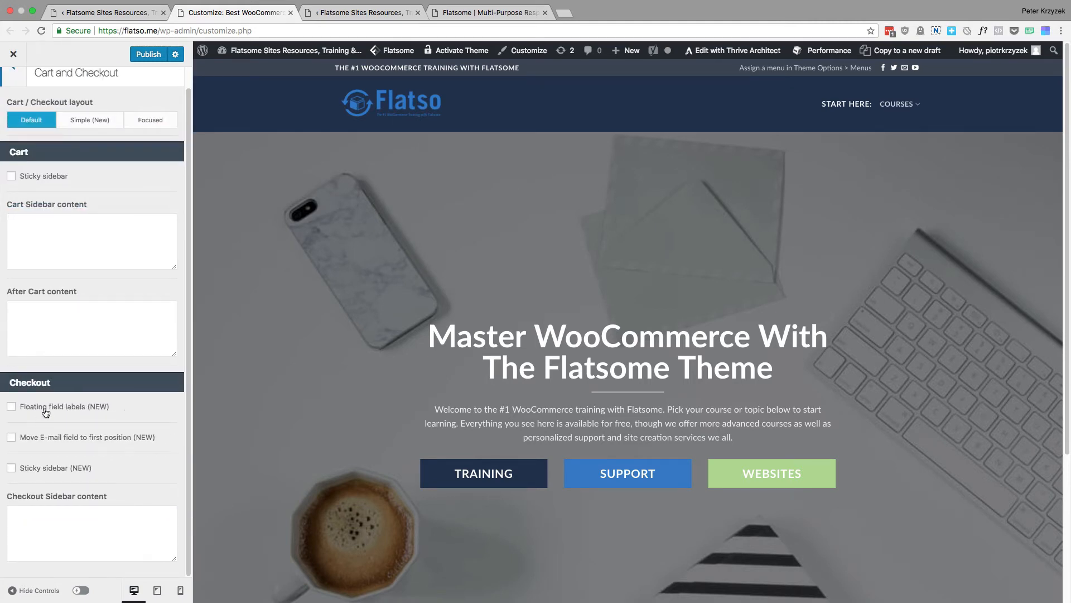
pyautogui.moveTo(113, 471); pyautogui.dragTo(25, 397)
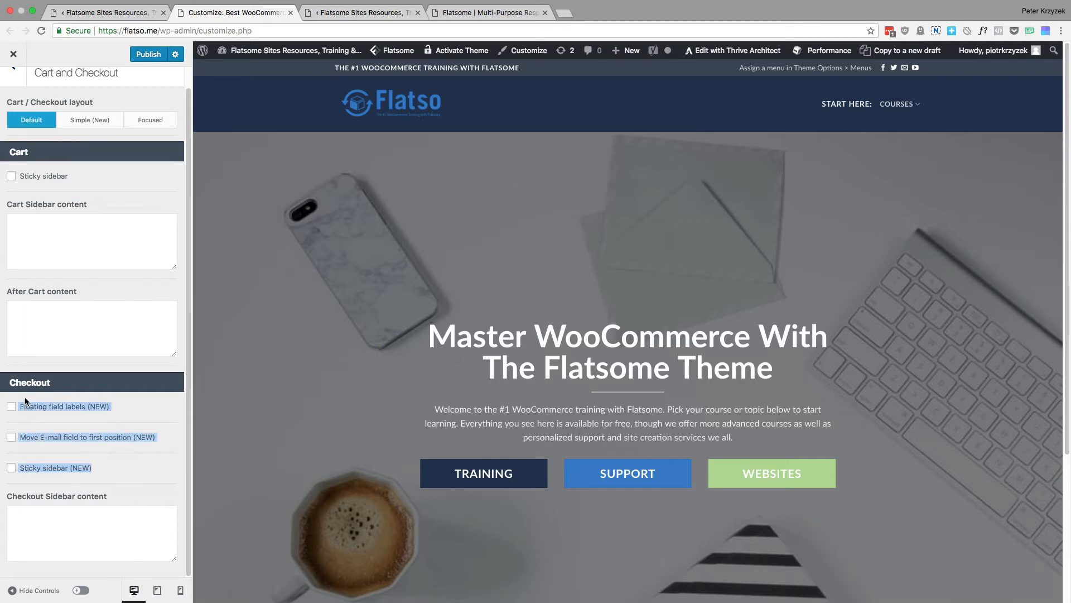
pyautogui.click(124, 411)
pyautogui.moveTo(123, 405); pyautogui.dragTo(37, 406)
pyautogui.click(159, 407)
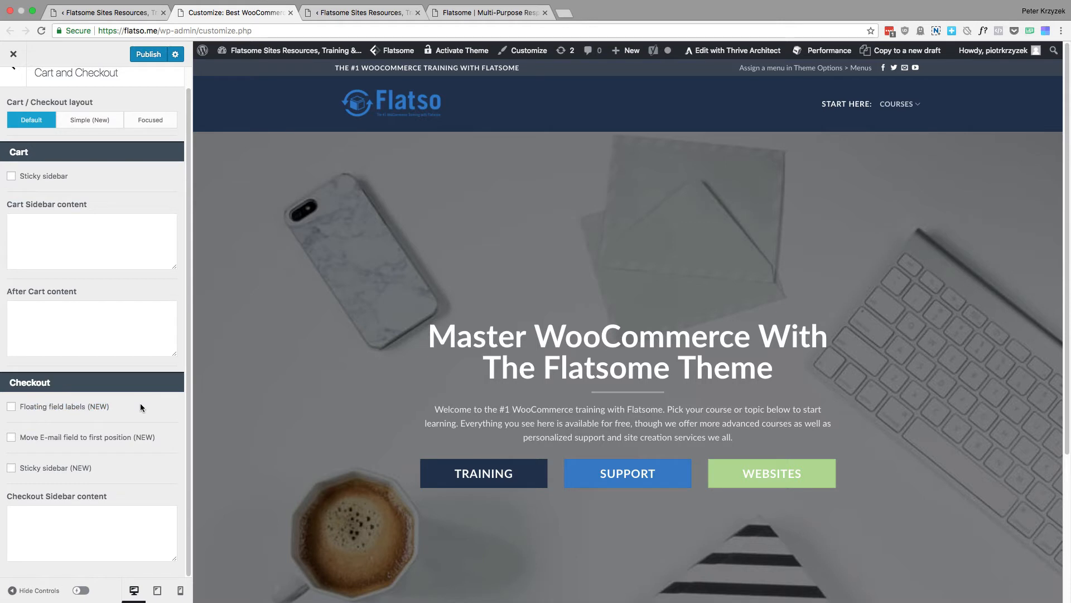
# Review the option that moves the e-mail field to first position and the cart content fields, and leave the Cart and Checkout section
pyautogui.moveTo(162, 439); pyautogui.dragTo(22, 442)
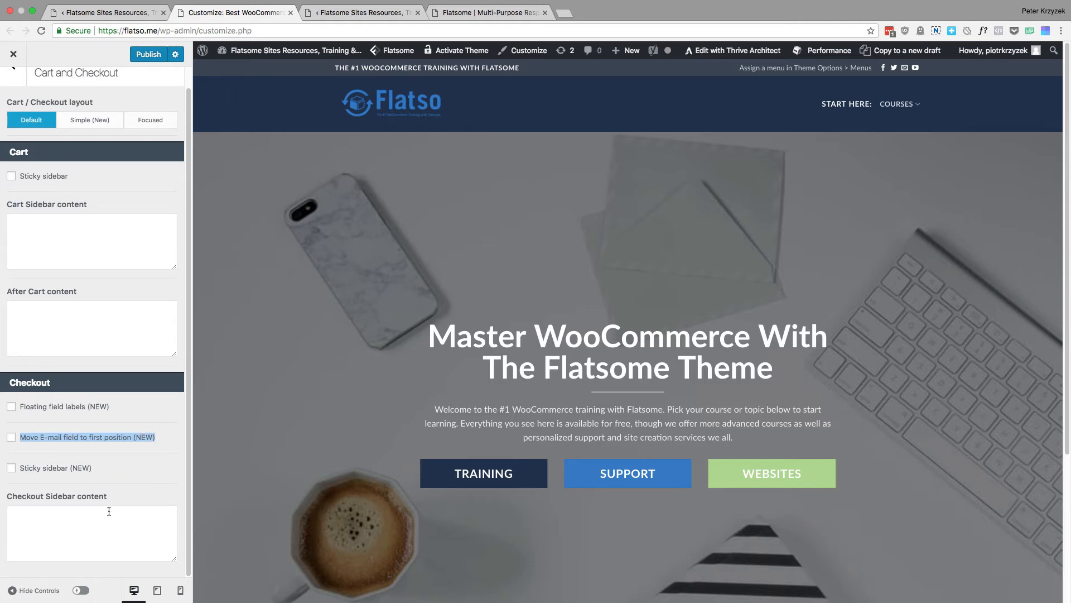
pyautogui.scroll(1, 94, 301)
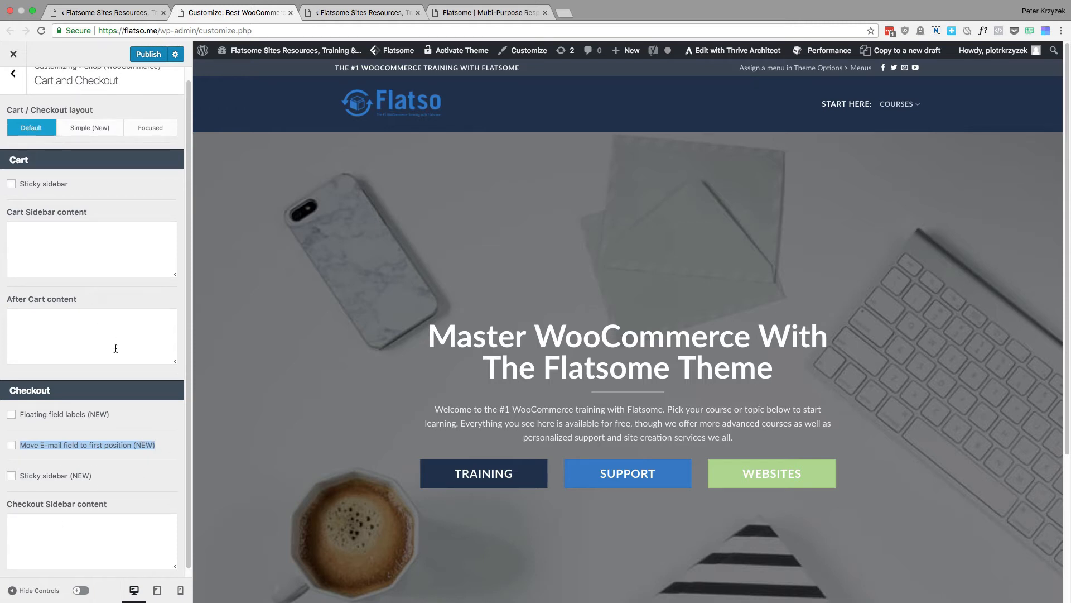
pyautogui.click(71, 251)
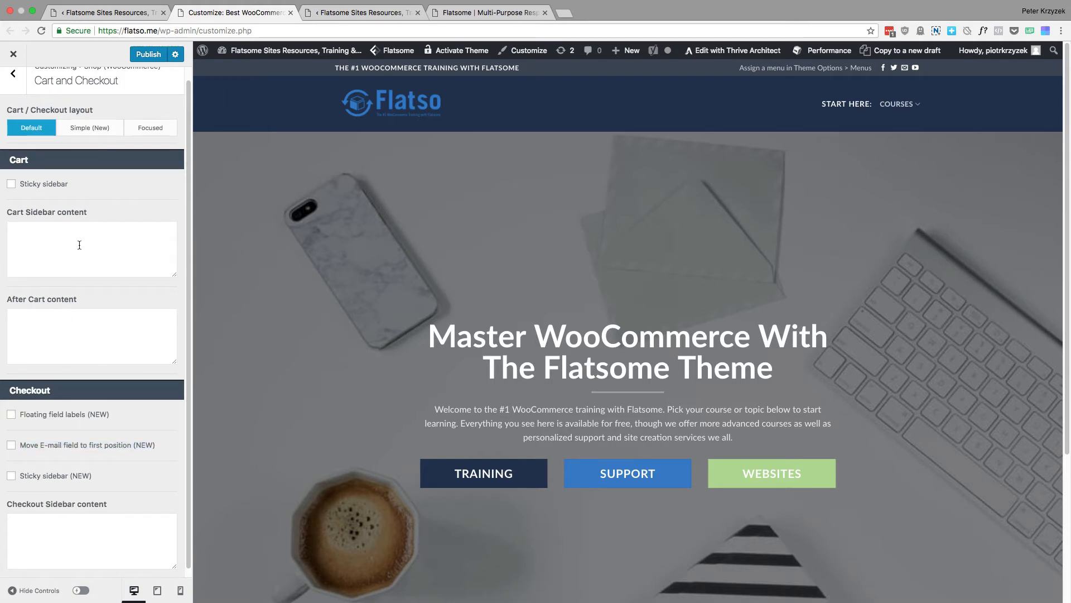
pyautogui.click(121, 335)
pyautogui.scroll(1, 77, 258)
pyautogui.click(13, 86)
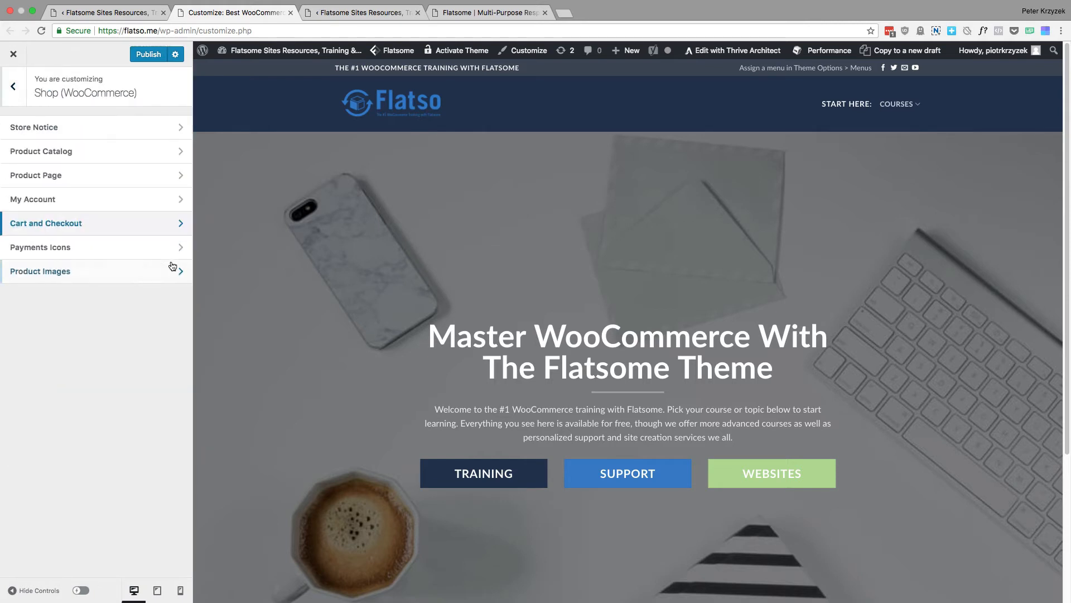
# Open the Payments Icons settings and compare the list of available icons with those in the site footer preview
pyautogui.click(134, 252)
pyautogui.scroll(-5, 128, 289)
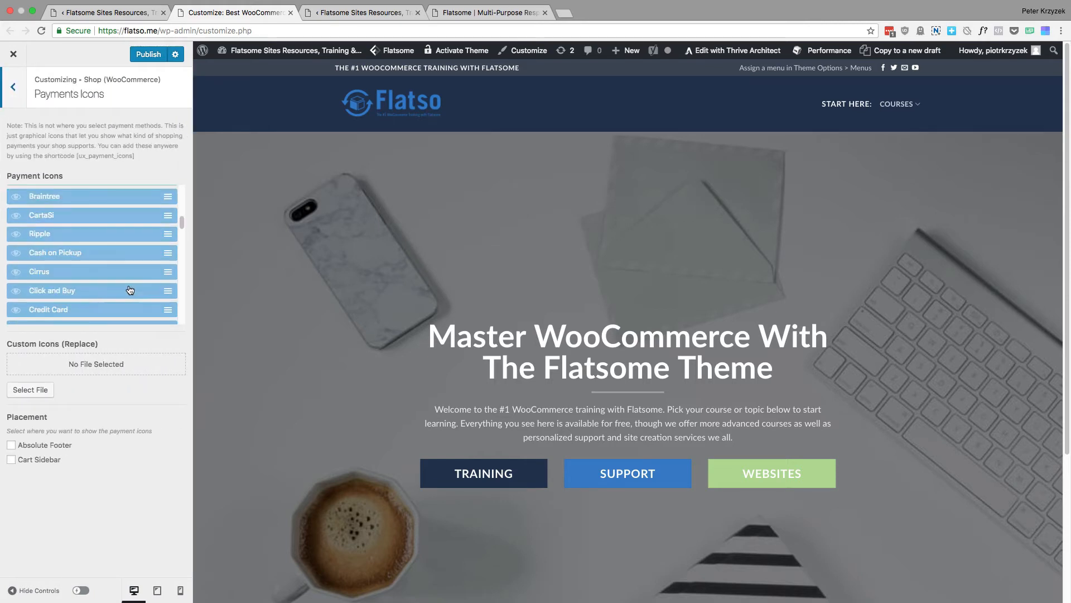
pyautogui.scroll(-5, 128, 288)
pyautogui.scroll(-4, 621, 484)
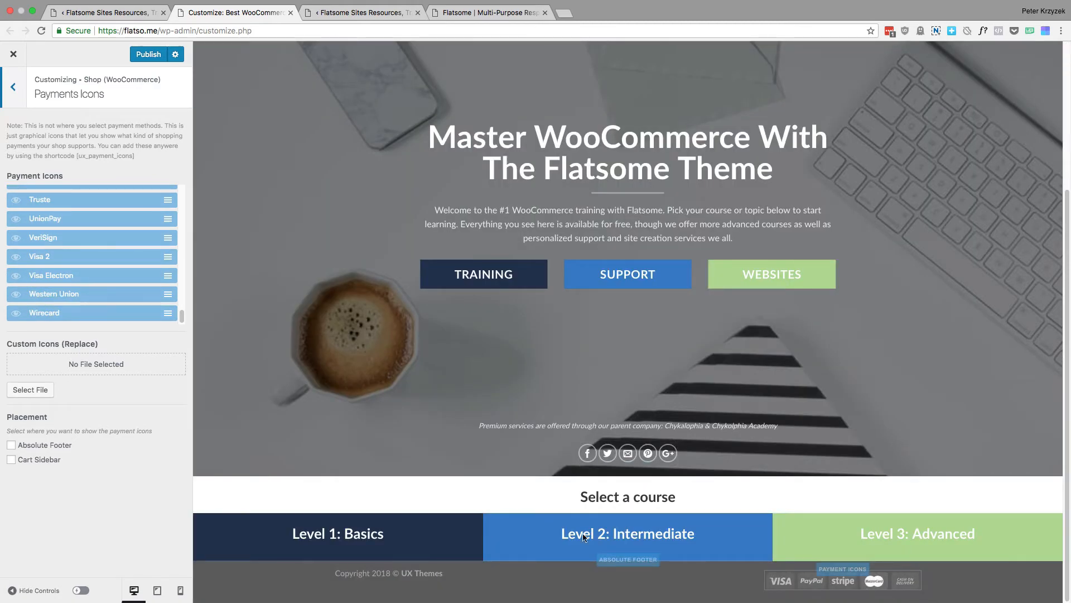
pyautogui.scroll(10, 84, 279)
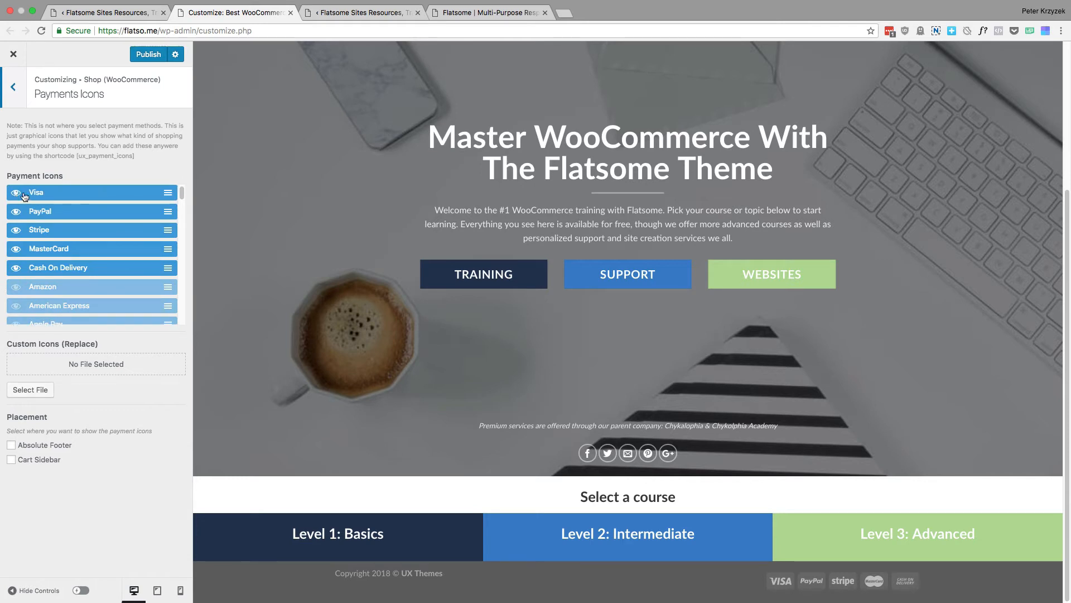
# Switch the Visa payment icon off and on again, hide the Cash On Delivery icon, and return to the Shop (WooCommerce) sections
pyautogui.click(17, 193)
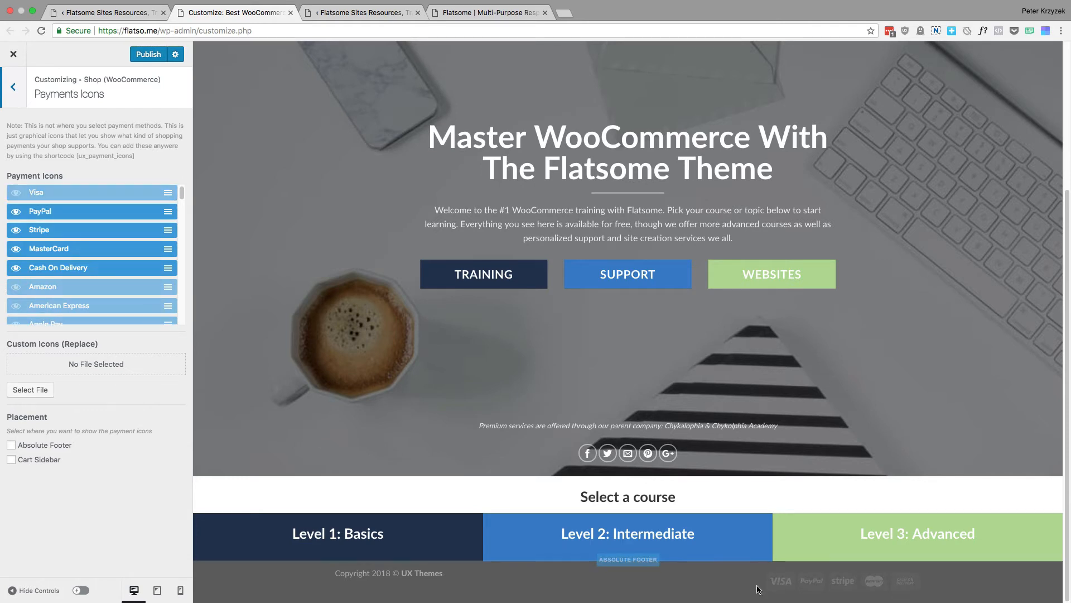
pyautogui.click(17, 192)
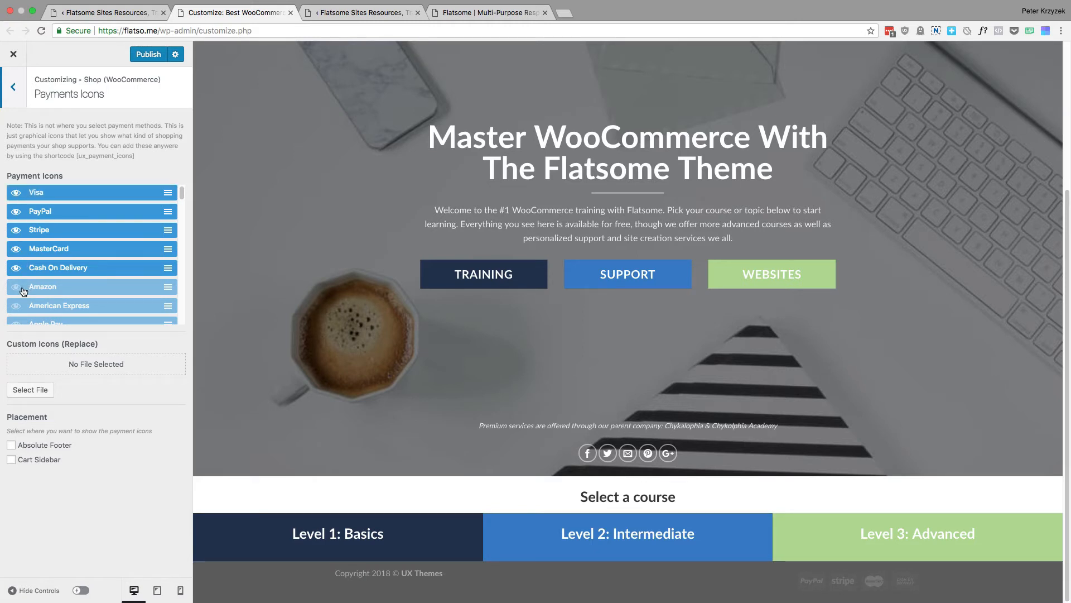
pyautogui.scroll(-1, 17, 287)
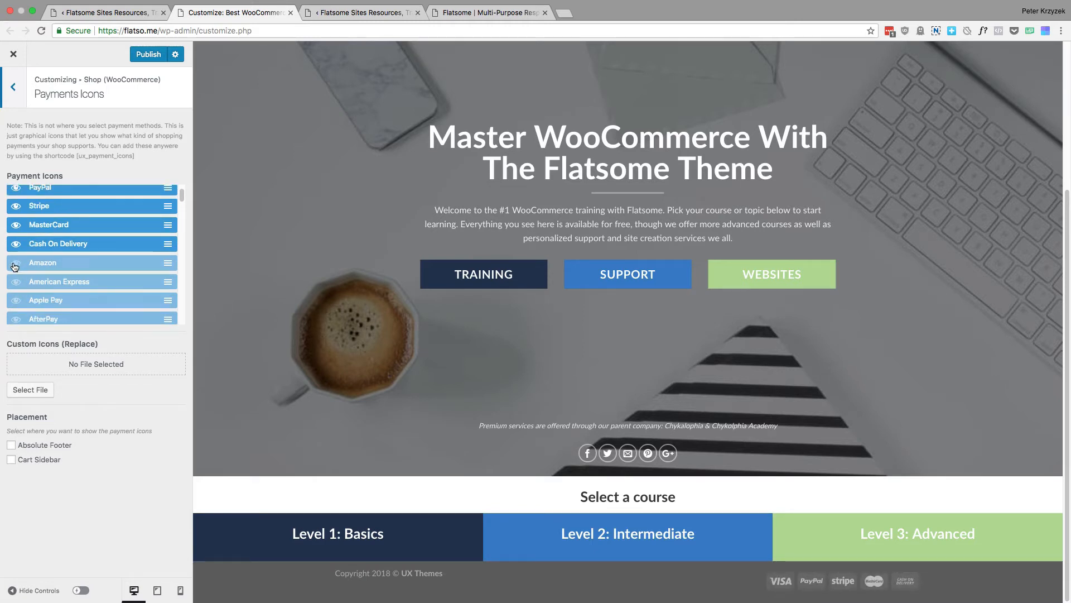
pyautogui.scroll(1, 17, 267)
pyautogui.click(17, 261)
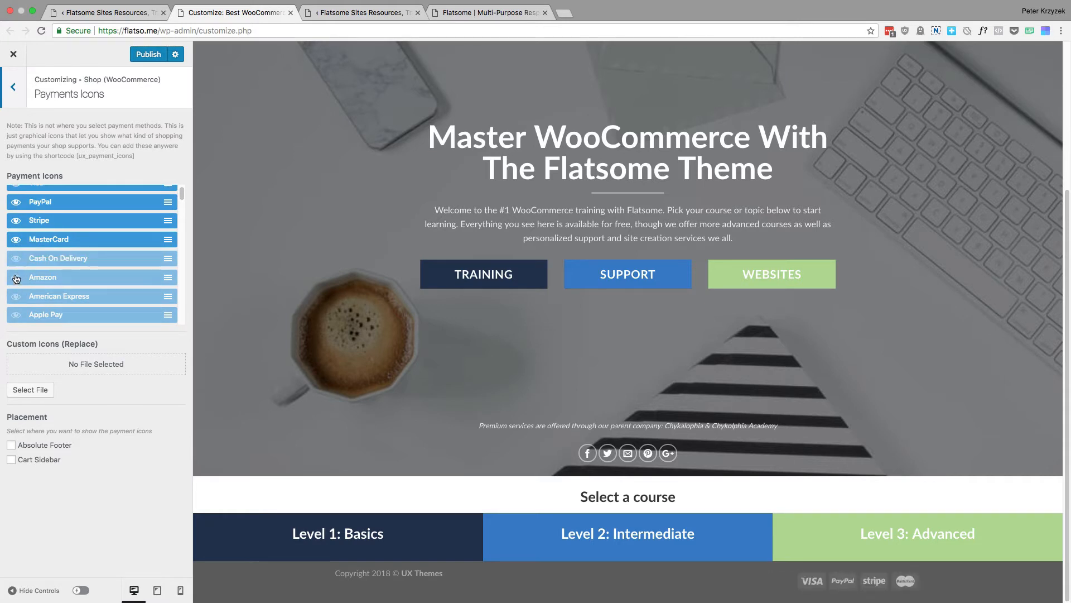
pyautogui.scroll(-3, 17, 281)
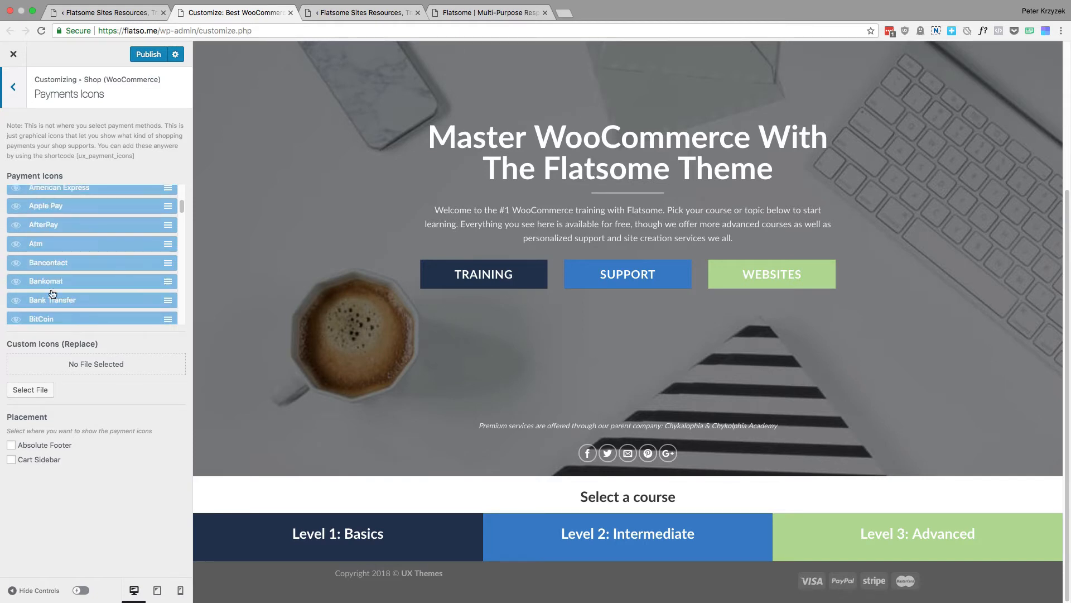
pyautogui.scroll(-10, 67, 277)
pyautogui.scroll(15, 69, 275)
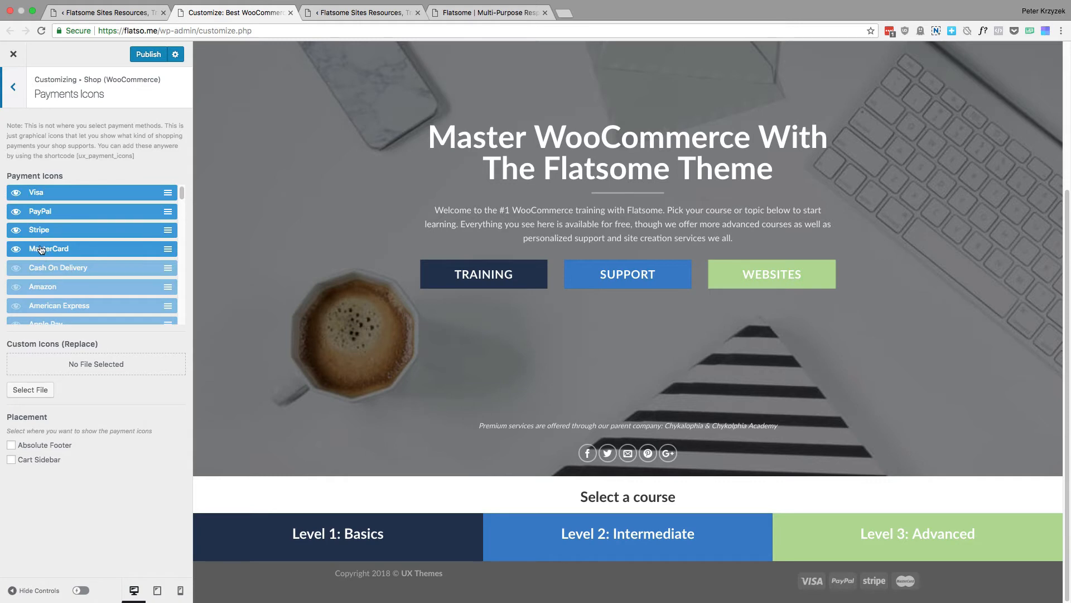
pyautogui.click(7, 86)
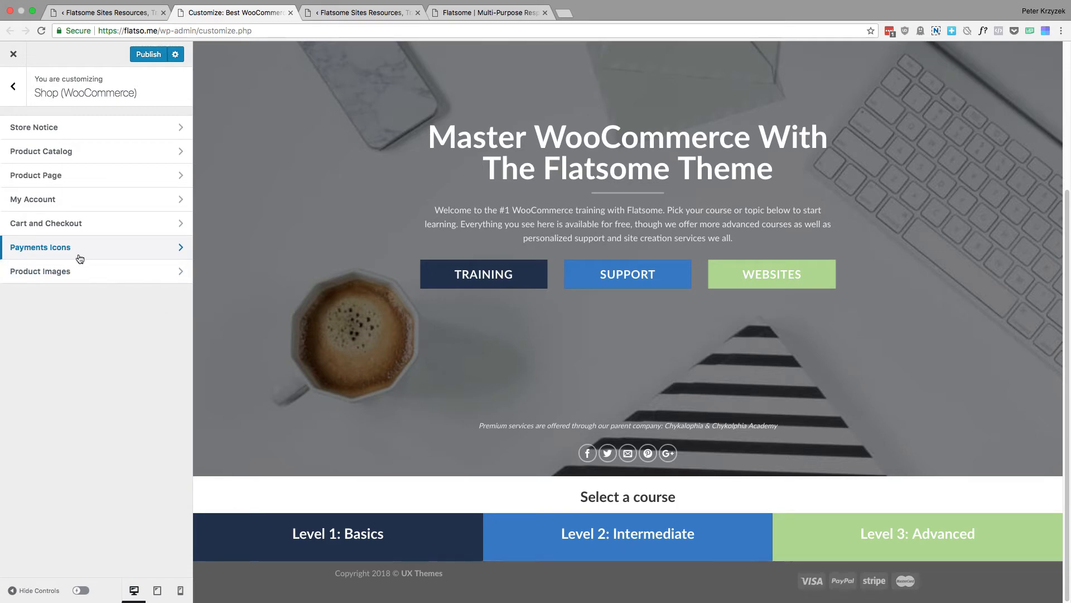
# Review the Product Images width and cropping settings against the main image on the demo product page, and leave the section
pyautogui.click(78, 276)
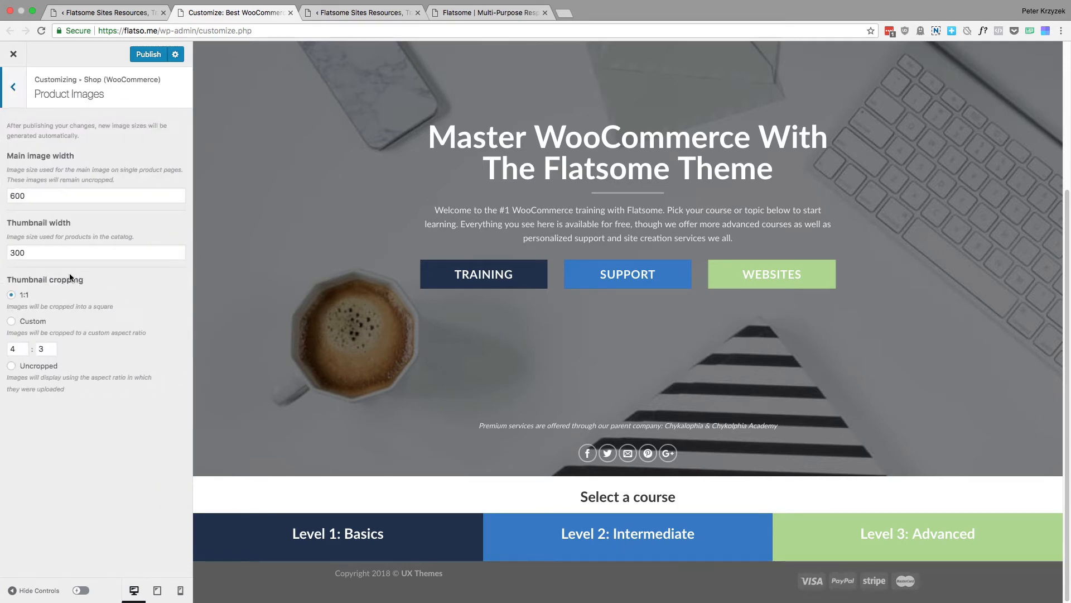
pyautogui.click(101, 193)
pyautogui.click(456, 13)
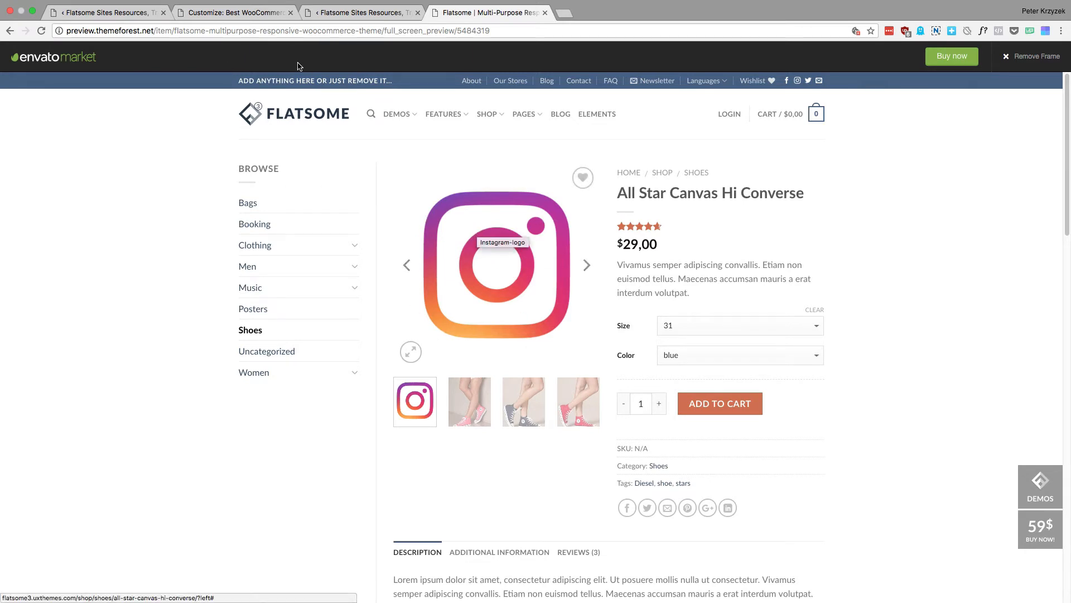
pyautogui.click(224, 14)
pyautogui.click(13, 86)
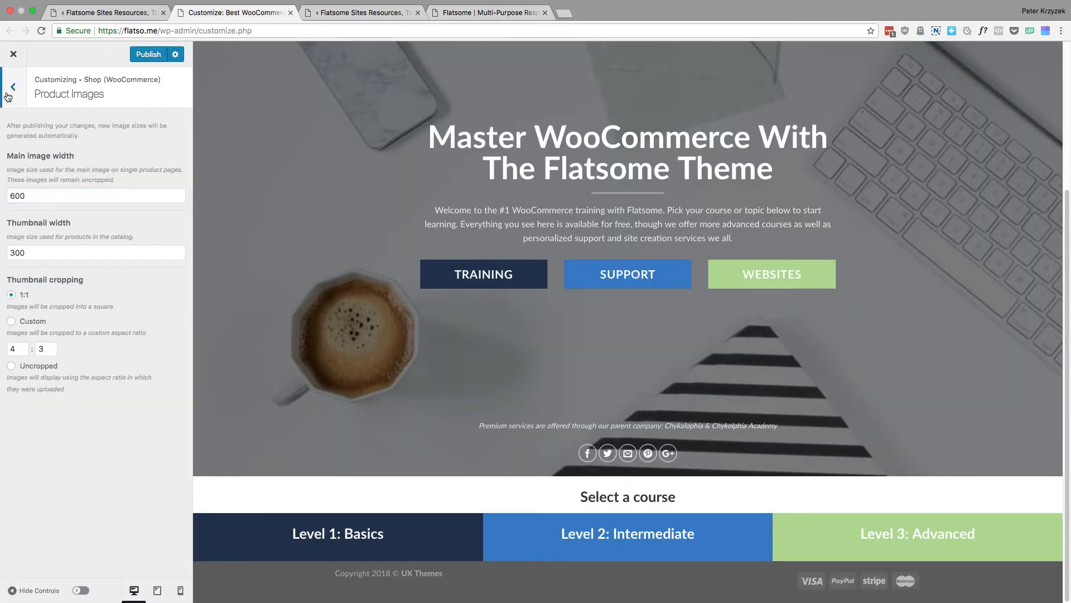
pyautogui.click(13, 86)
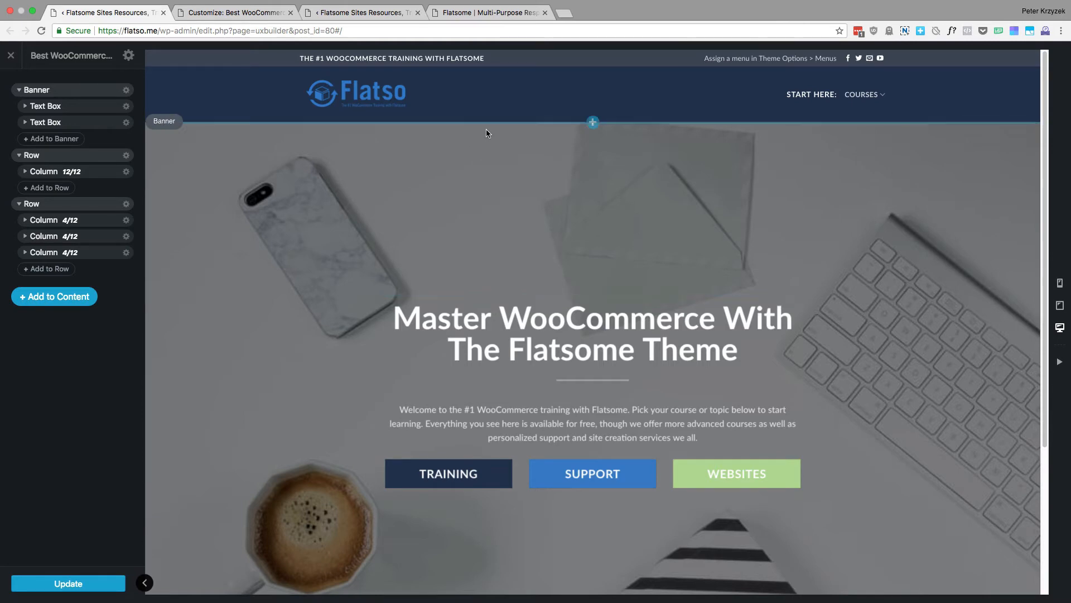
# Look over the full homepage layout in the UX Builder, from the banner to the footer and back
pyautogui.scroll(-5, 414, 228)
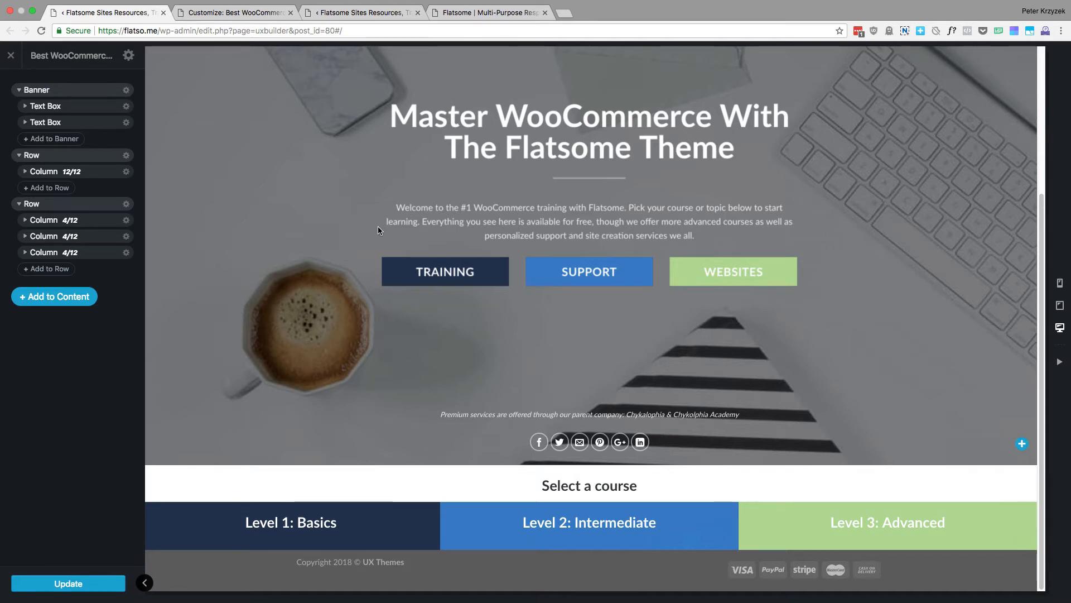
pyautogui.scroll(1, 377, 229)
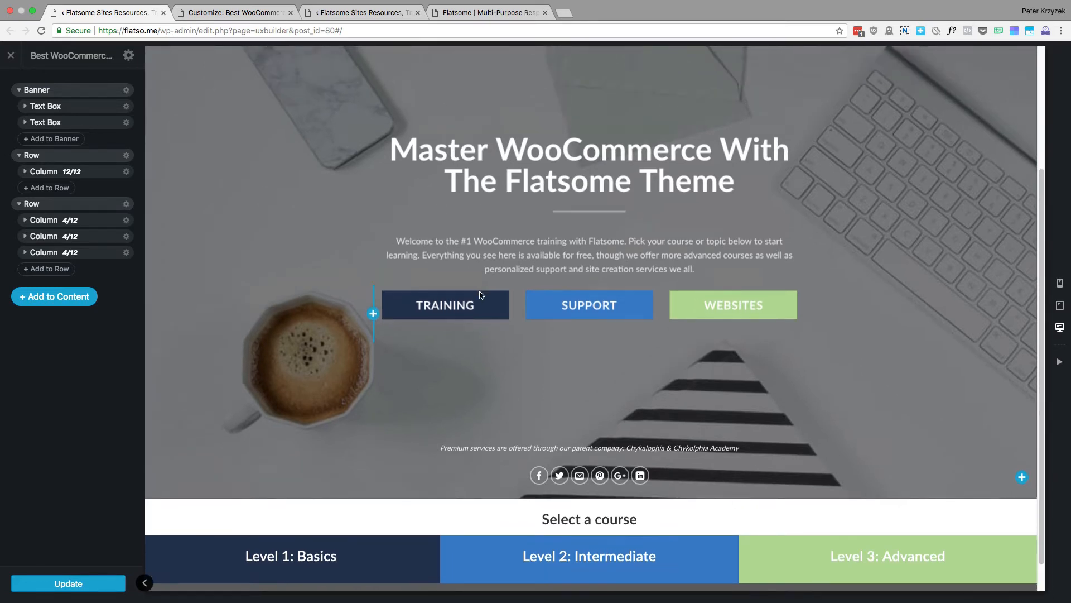
pyautogui.scroll(2, 566, 204)
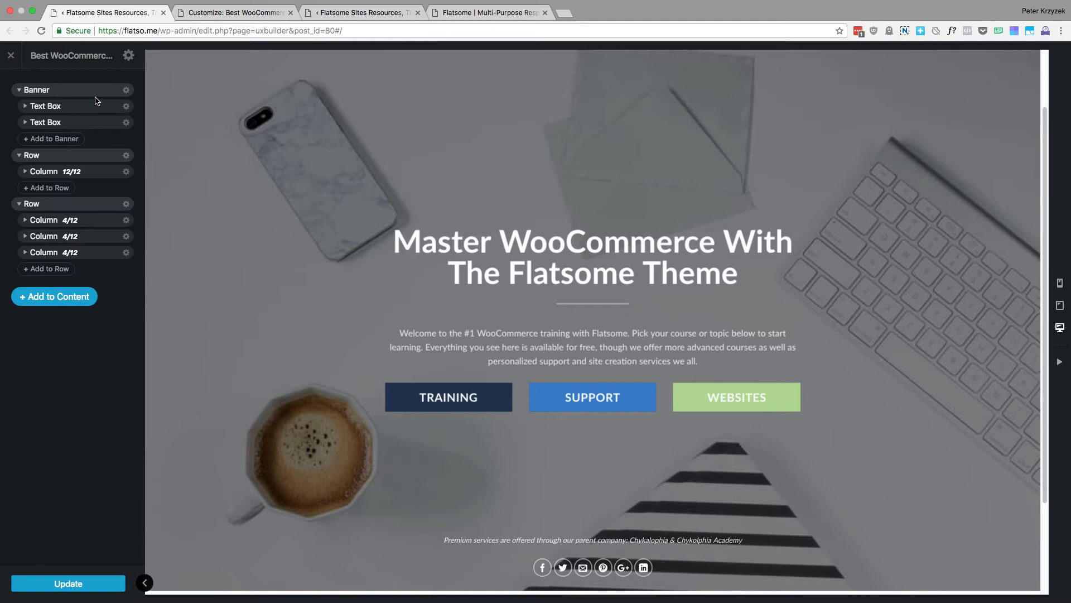
pyautogui.scroll(2, 179, 256)
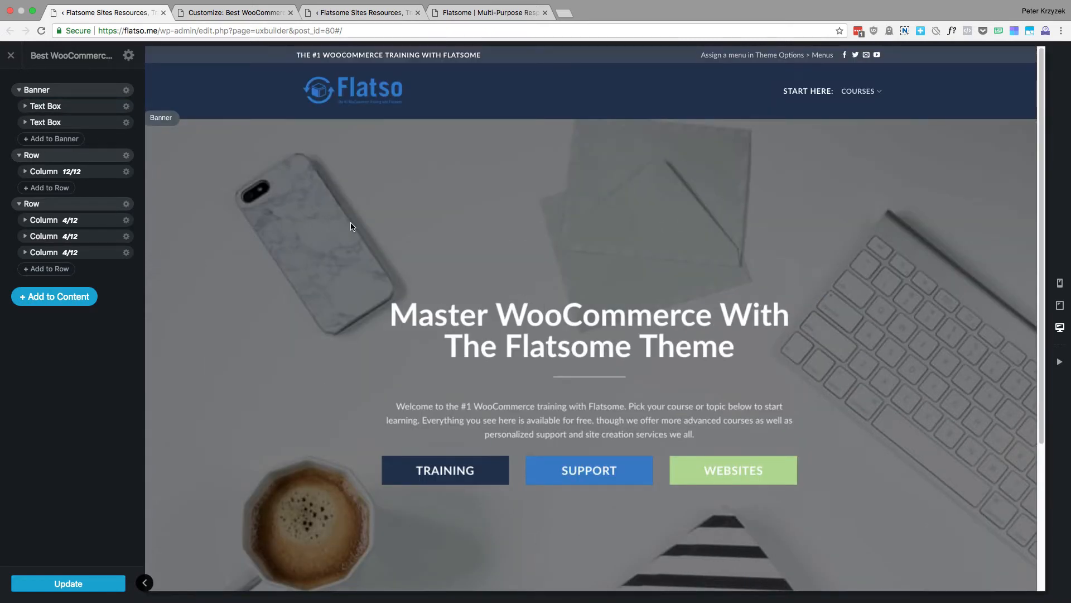
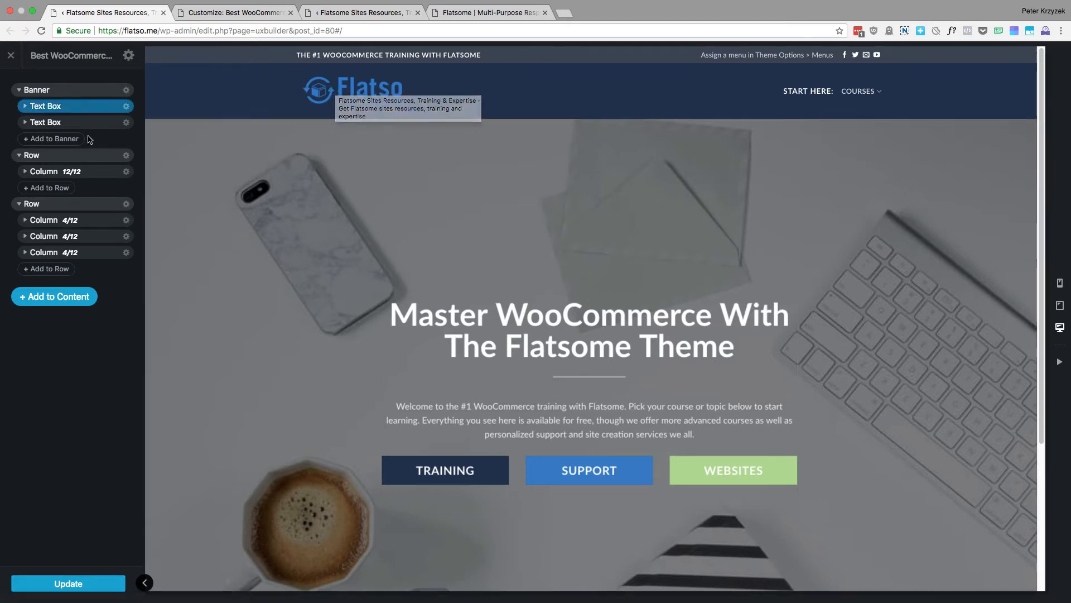
# Examine the homepage banner in the preview, from its headline and buttons to the social icons
pyautogui.scroll(-2, 375, 192)
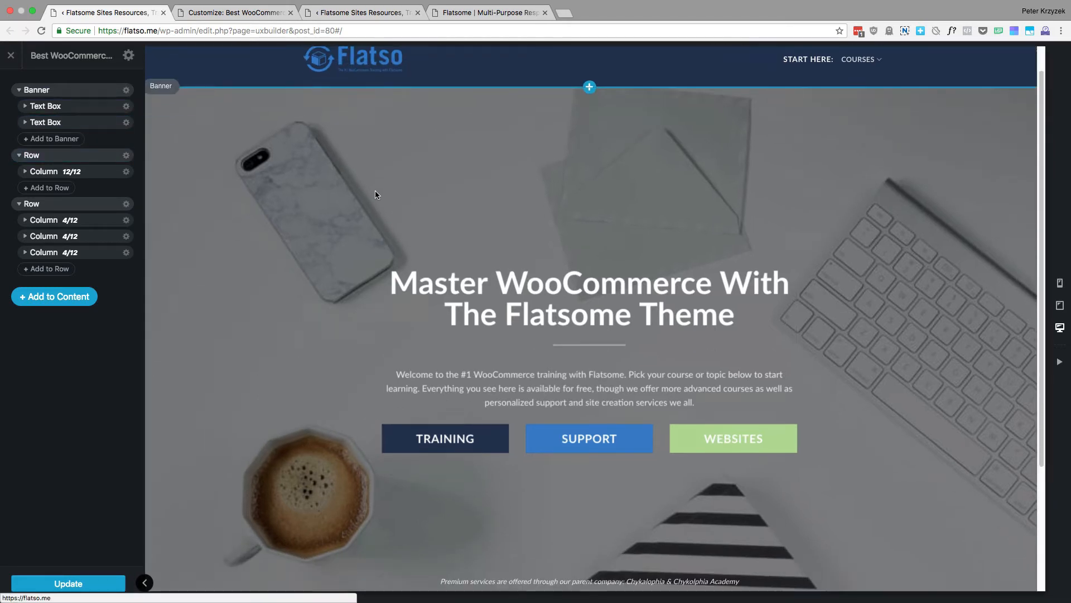
pyautogui.scroll(-1, 375, 194)
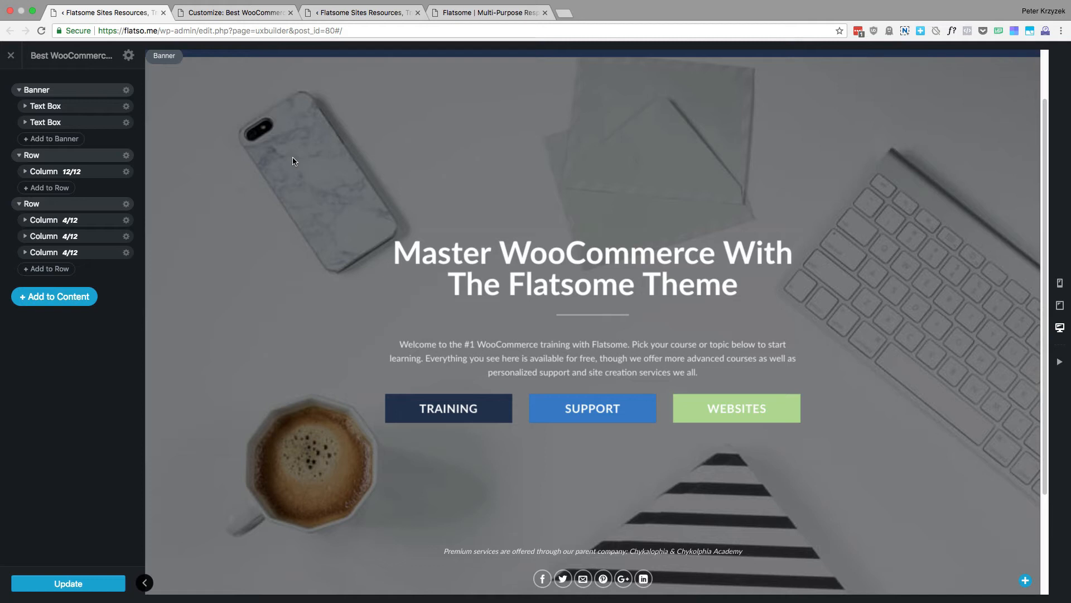
pyautogui.scroll(2, 397, 177)
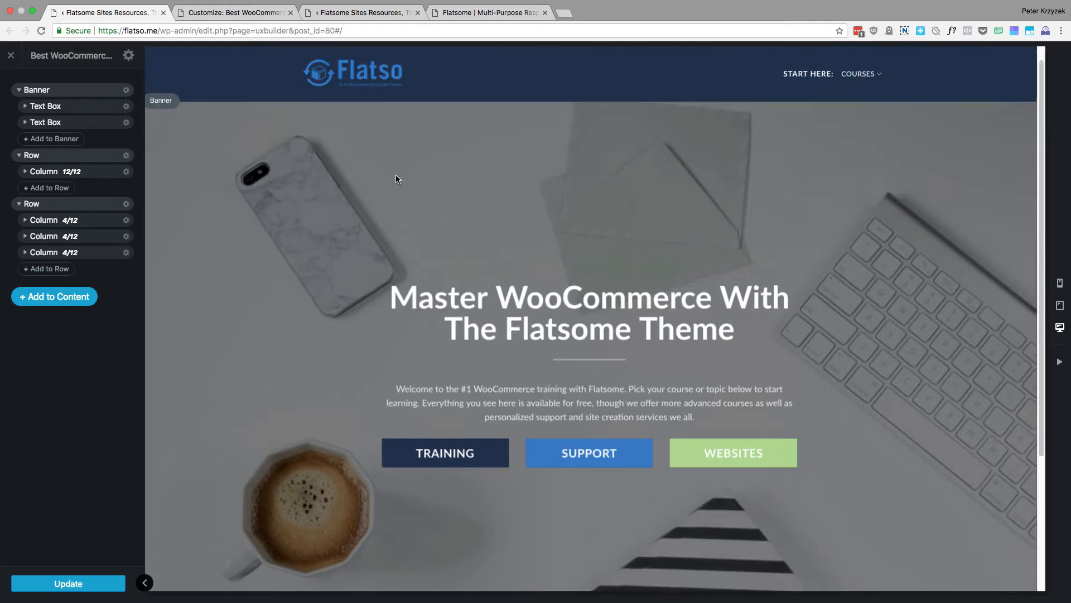
pyautogui.scroll(-5, 366, 174)
pyautogui.scroll(2, 369, 171)
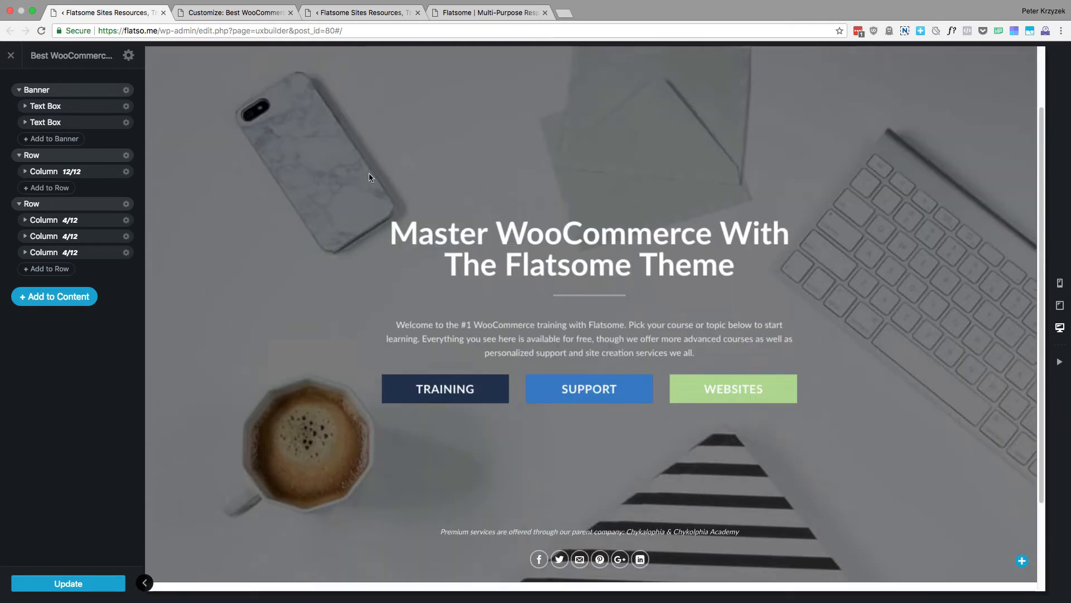
pyautogui.scroll(1, 369, 173)
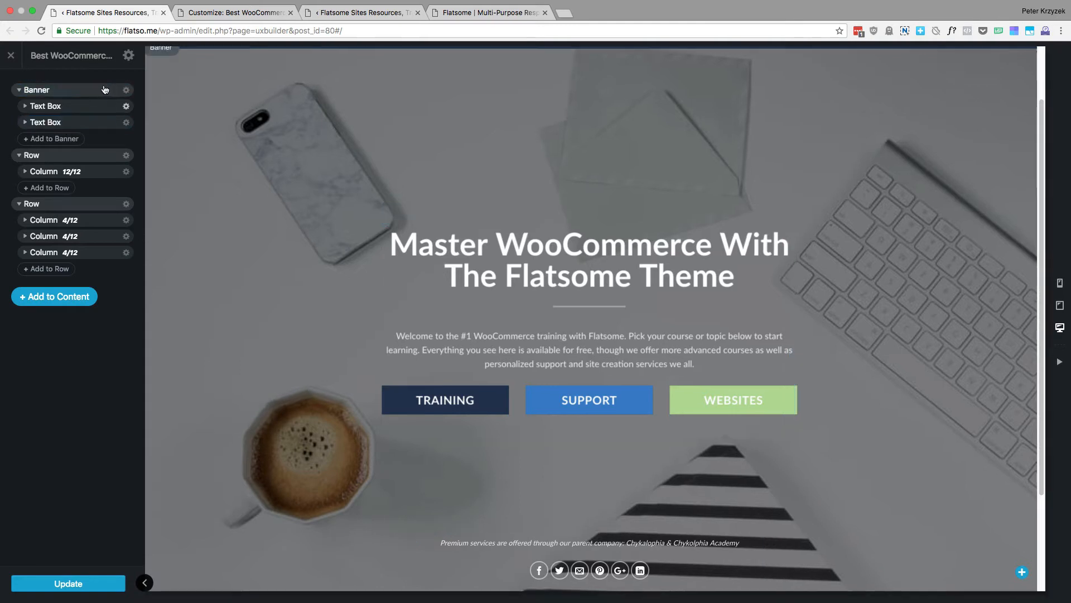
# Open the homepage Banner's options and review its admin label, visibility, height and background settings
pyautogui.click(126, 91)
pyautogui.click(128, 119)
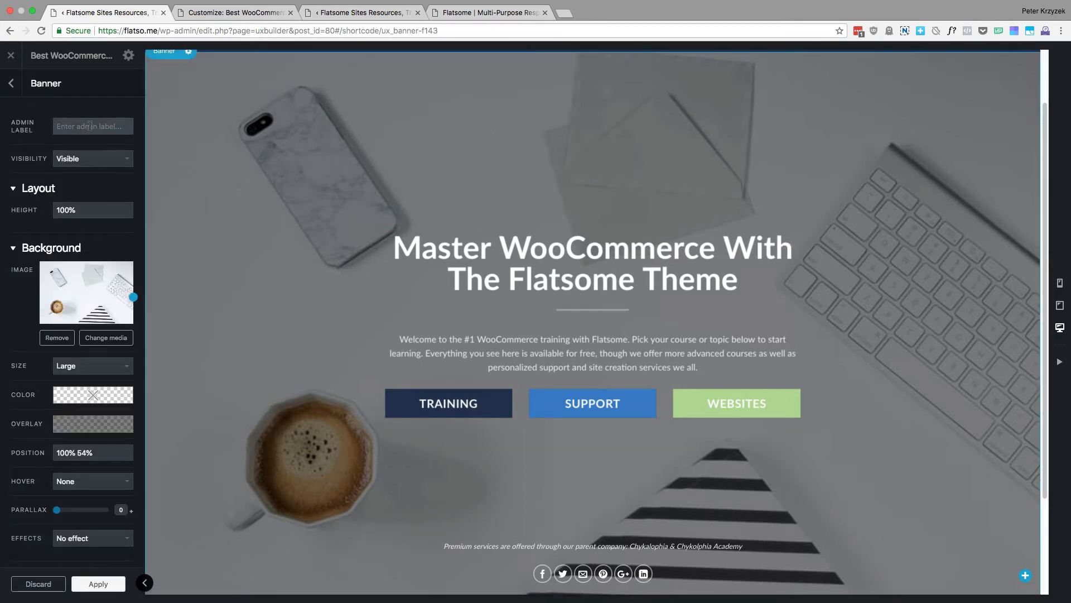
pyautogui.click(87, 127)
pyautogui.scroll(-1, 55, 165)
pyautogui.scroll(-1, 58, 165)
pyautogui.click(87, 178)
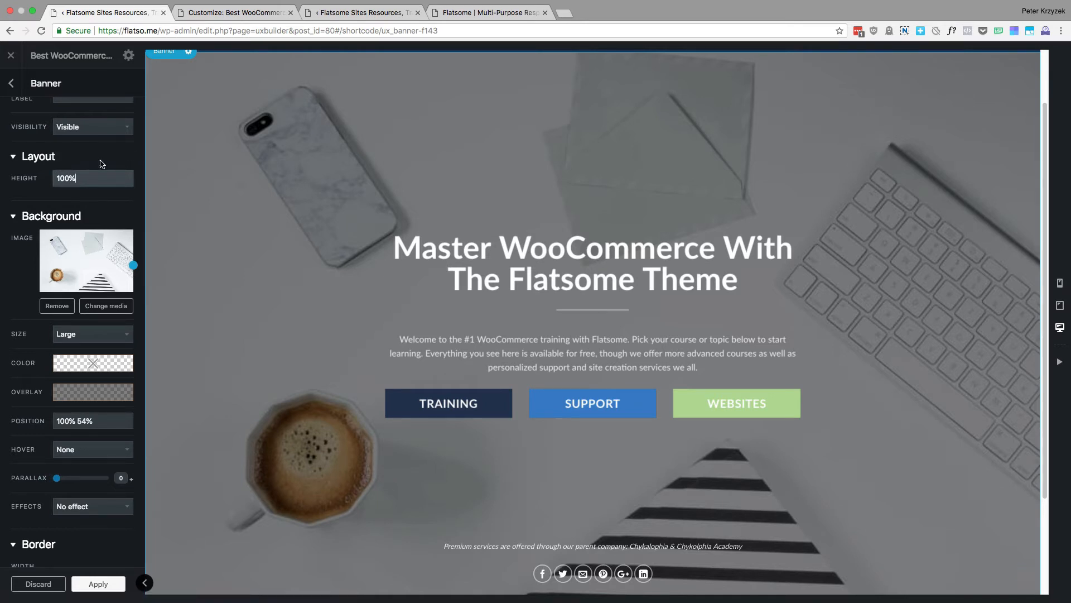
pyautogui.moveTo(84, 177)
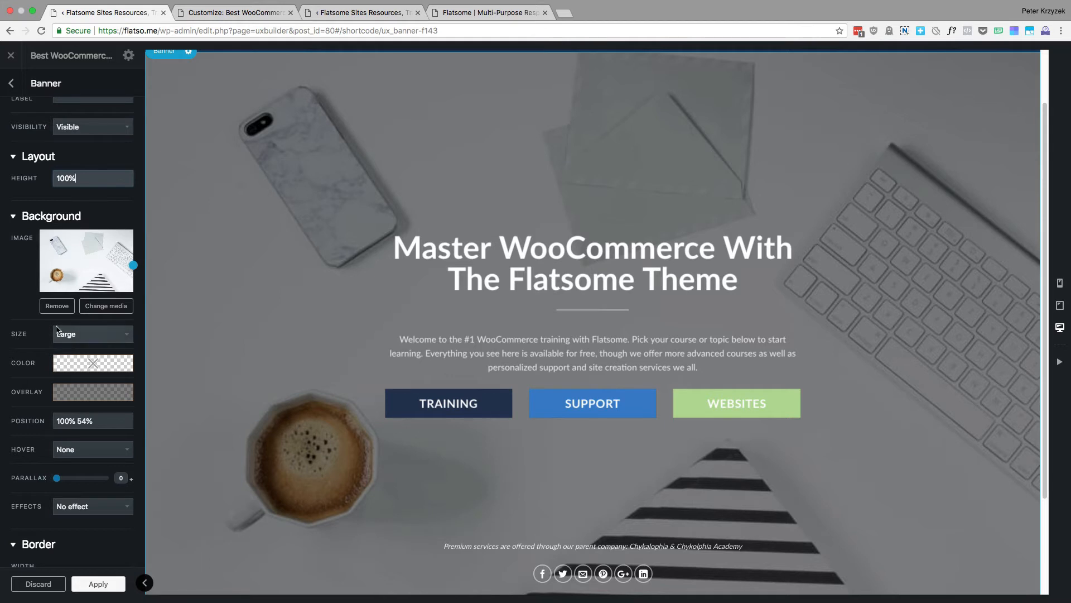
pyautogui.scroll(-2, 84, 312)
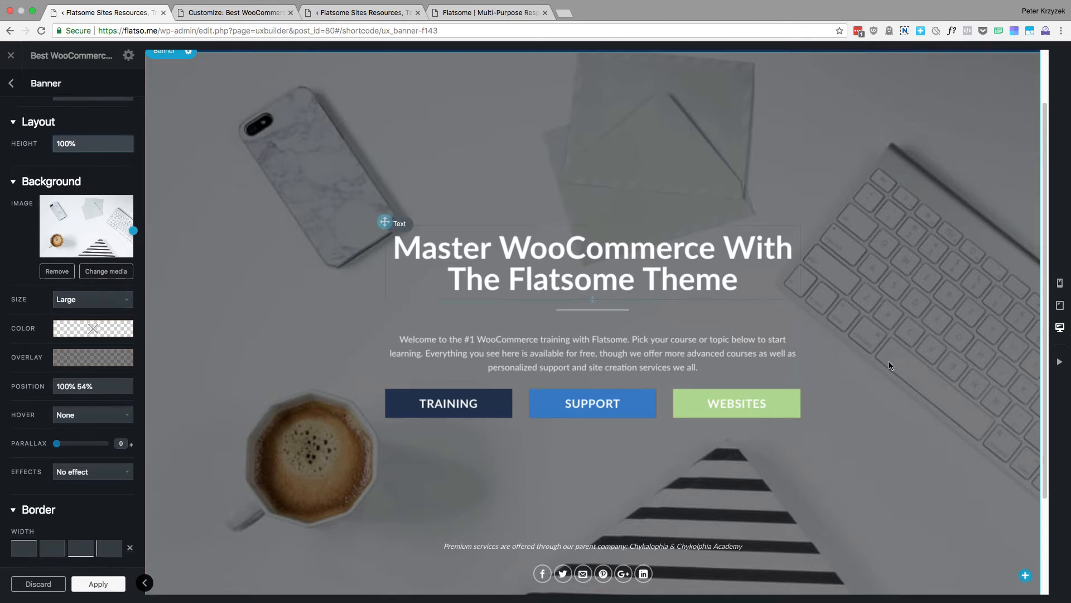
pyautogui.scroll(-1, 110, 341)
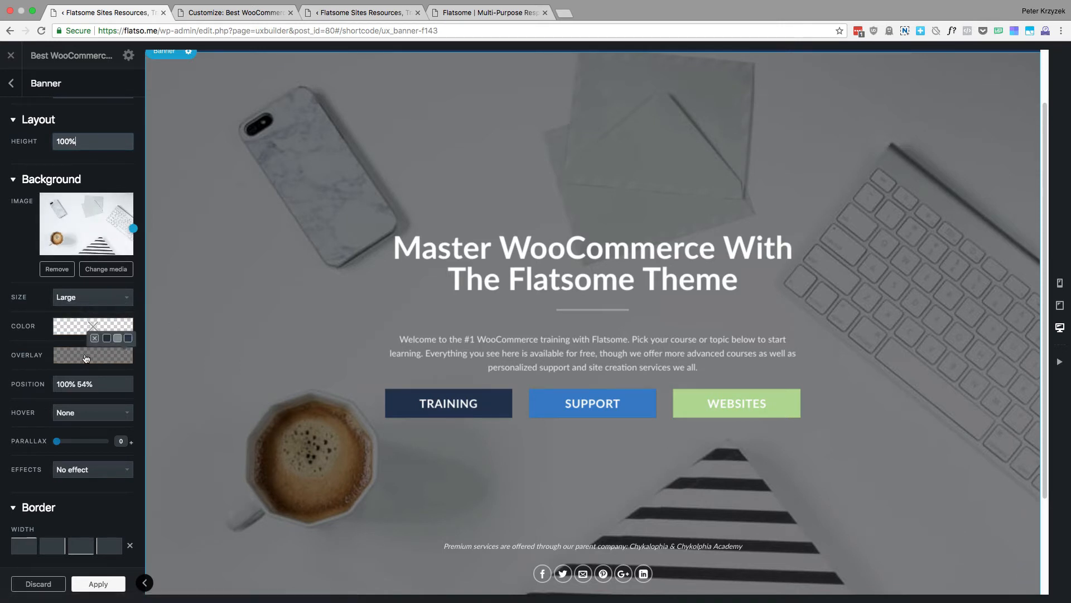
pyautogui.scroll(-1, 89, 334)
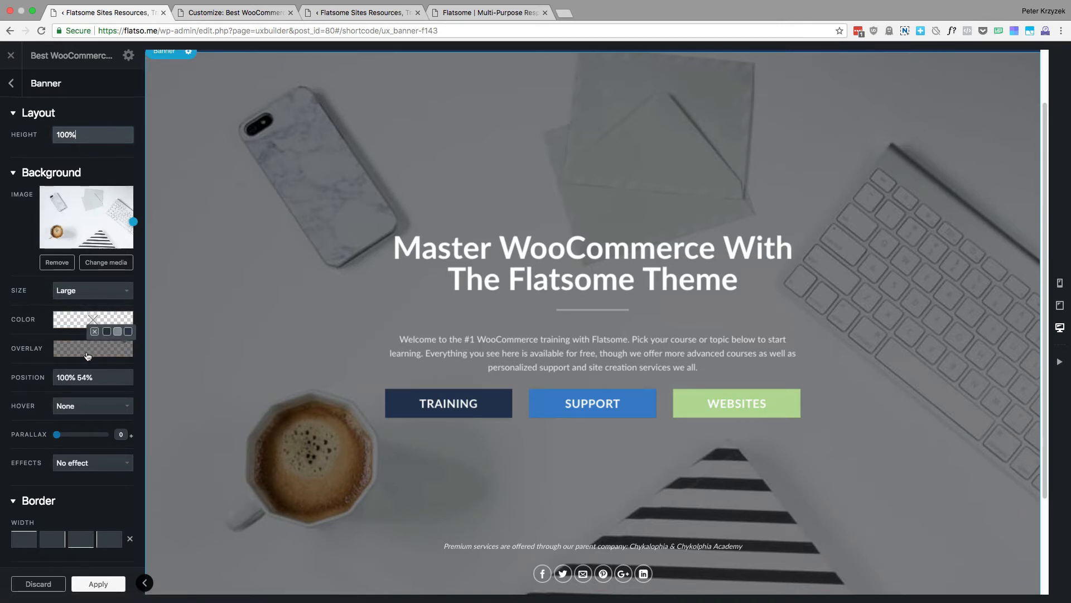
# Open the media library for the banner's background image, look over the available images and close it without replacing the image
pyautogui.click(112, 265)
pyautogui.click(66, 188)
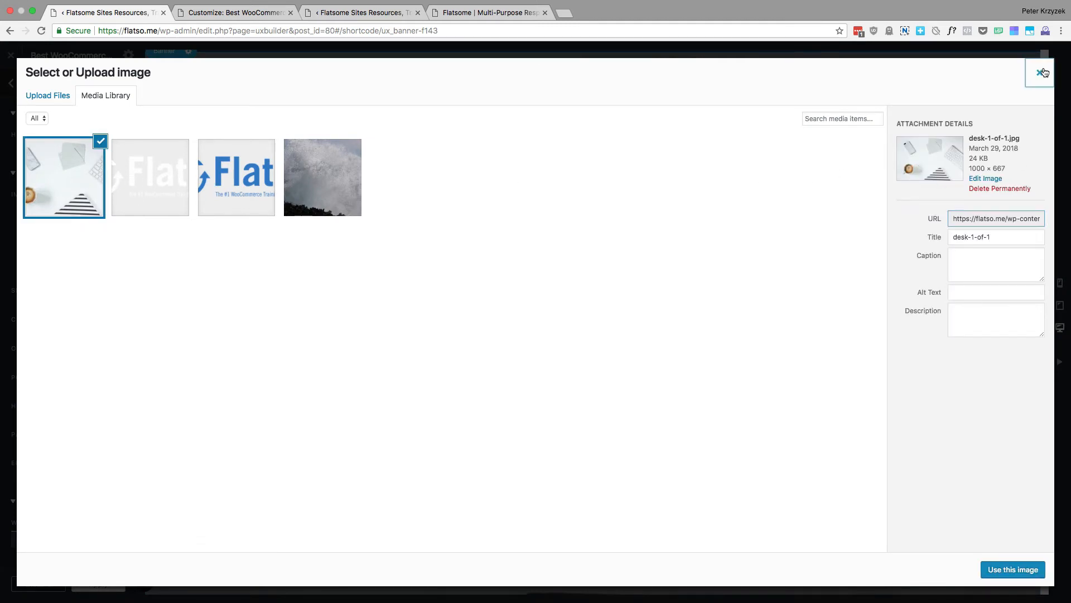
pyautogui.click(1040, 73)
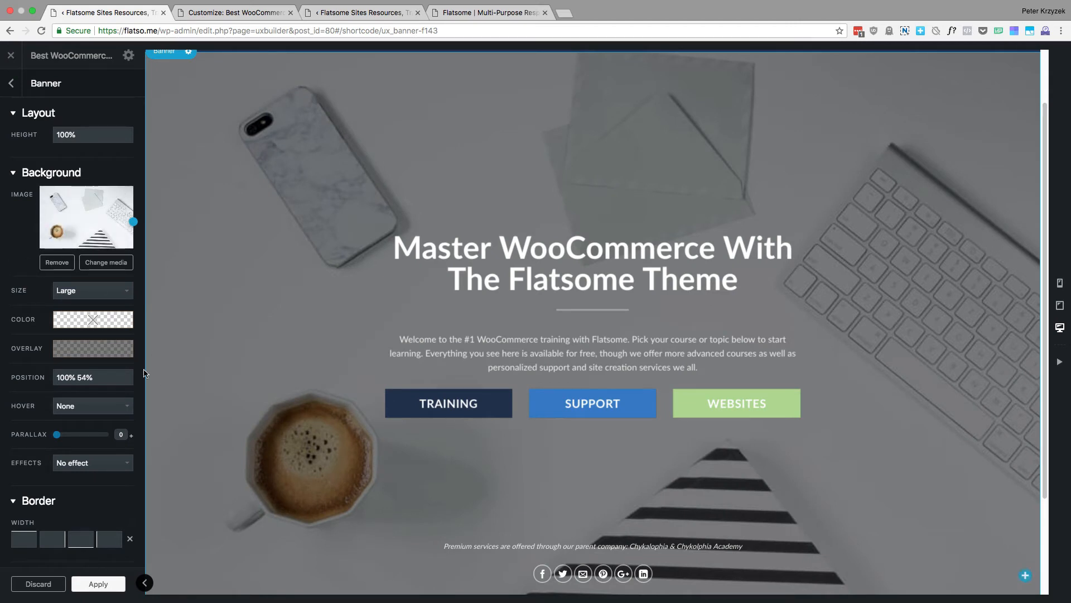
# Inspect the banner's overlay color picker and background position value, comparing them with the page preview
pyautogui.moveTo(82, 349)
pyautogui.click(93, 348)
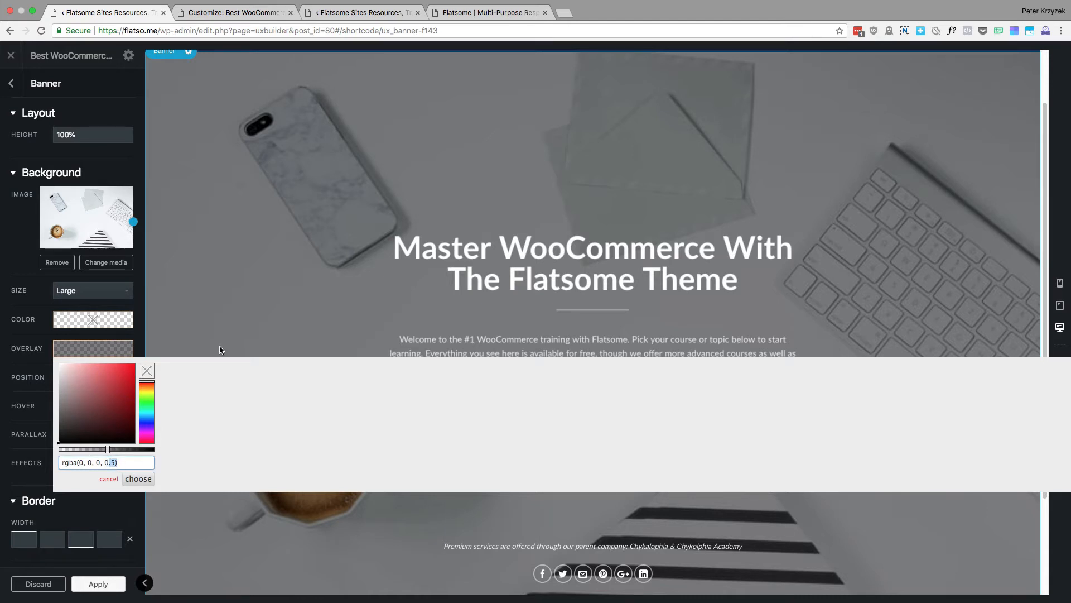
pyautogui.click(66, 351)
pyautogui.scroll(-2, 164, 360)
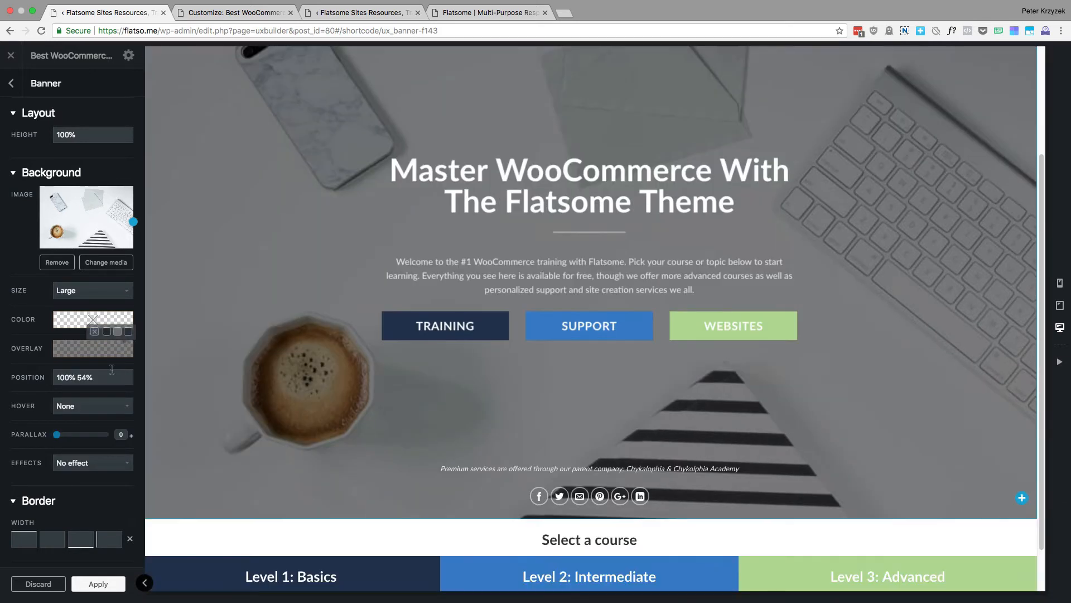
pyautogui.click(106, 377)
pyautogui.scroll(-2, 101, 377)
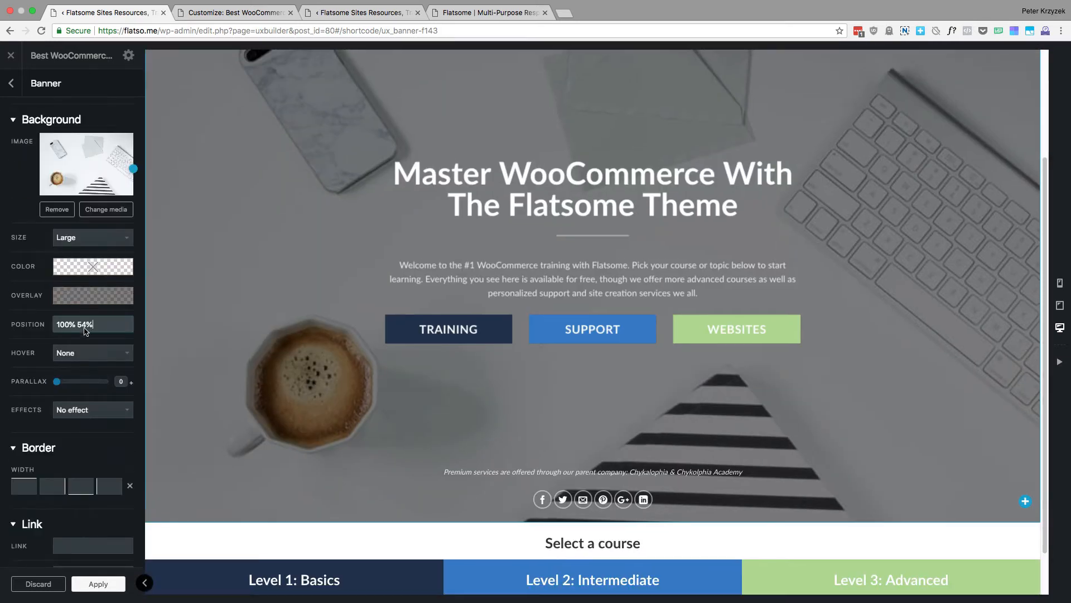
pyautogui.scroll(3, 234, 222)
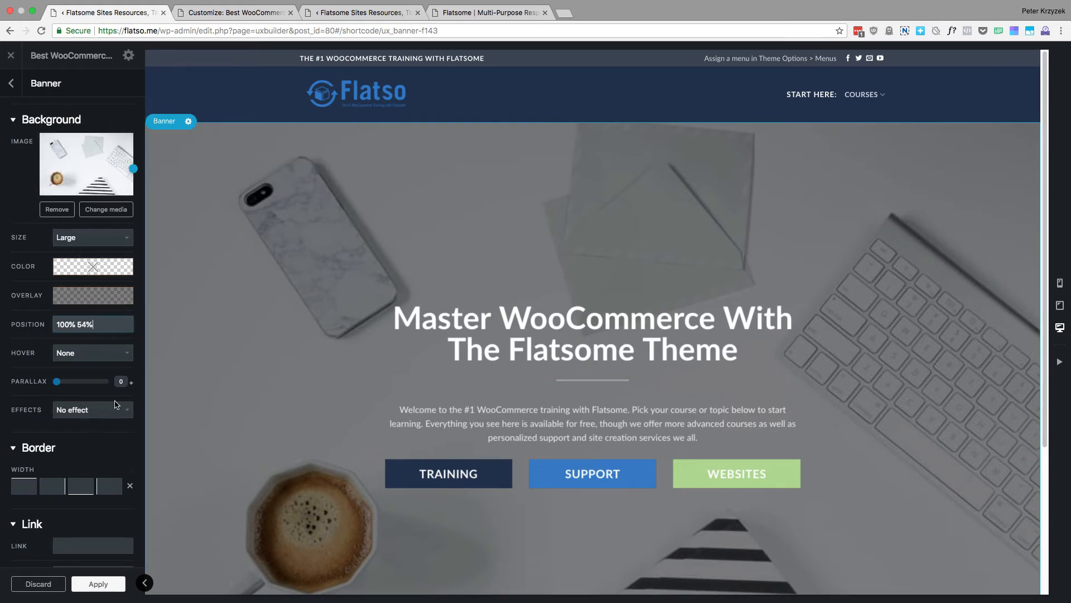
# Try the Snow and Rain effects on the banner background and set the effect back to No effect
pyautogui.scroll(-2, 28, 378)
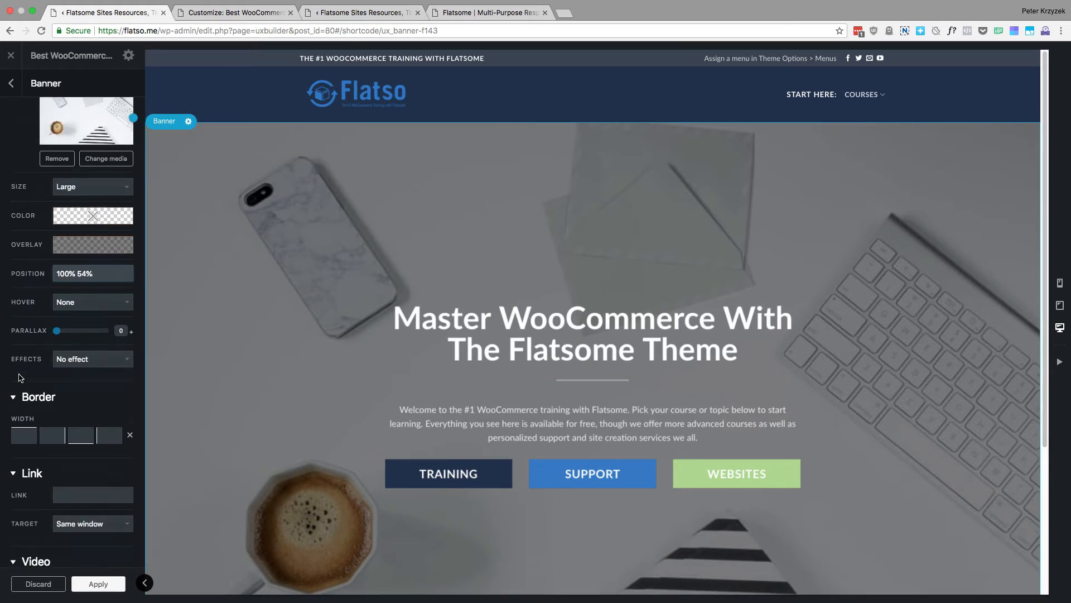
pyautogui.click(92, 363)
pyautogui.click(69, 368)
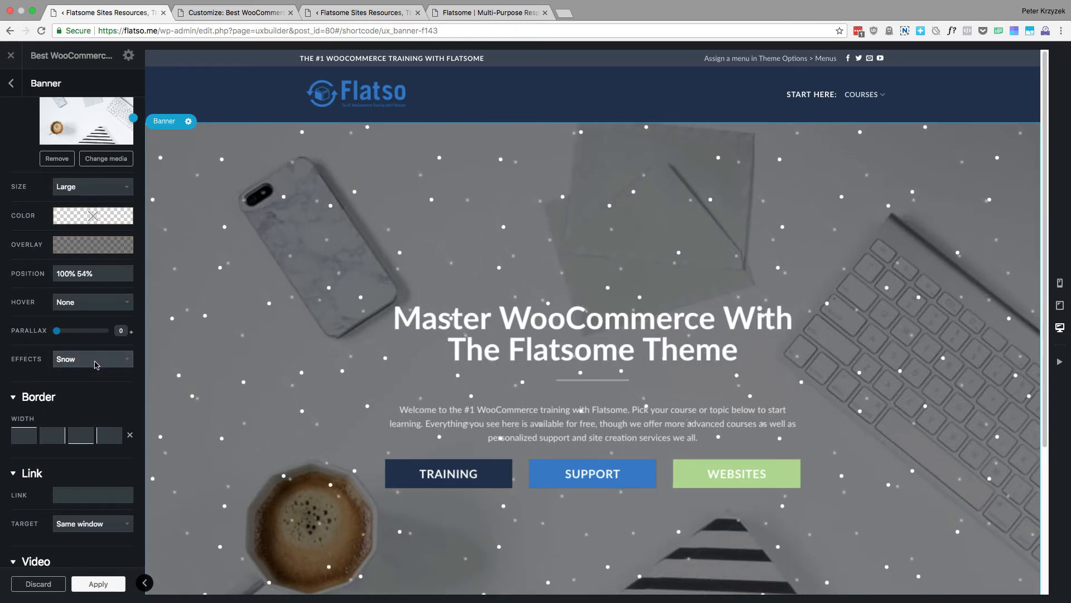
pyautogui.click(95, 362)
pyautogui.click(81, 399)
pyautogui.click(93, 358)
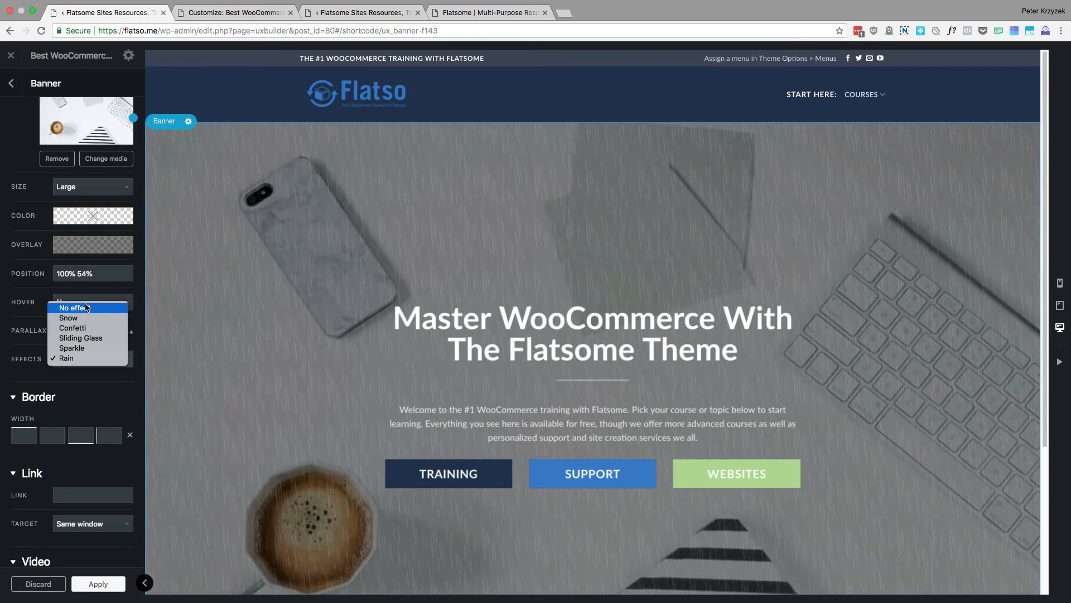
pyautogui.click(98, 357)
# Review the banner's border, link and video settings, including the sound choices, and return to the page structure
pyautogui.scroll(-2, 87, 377)
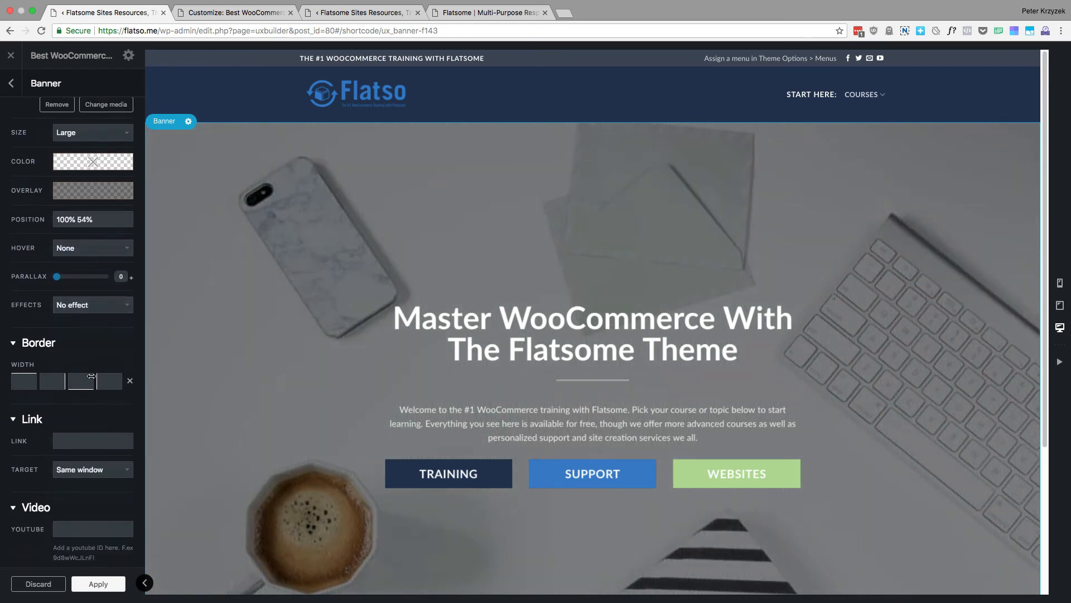
pyautogui.scroll(-3, 46, 391)
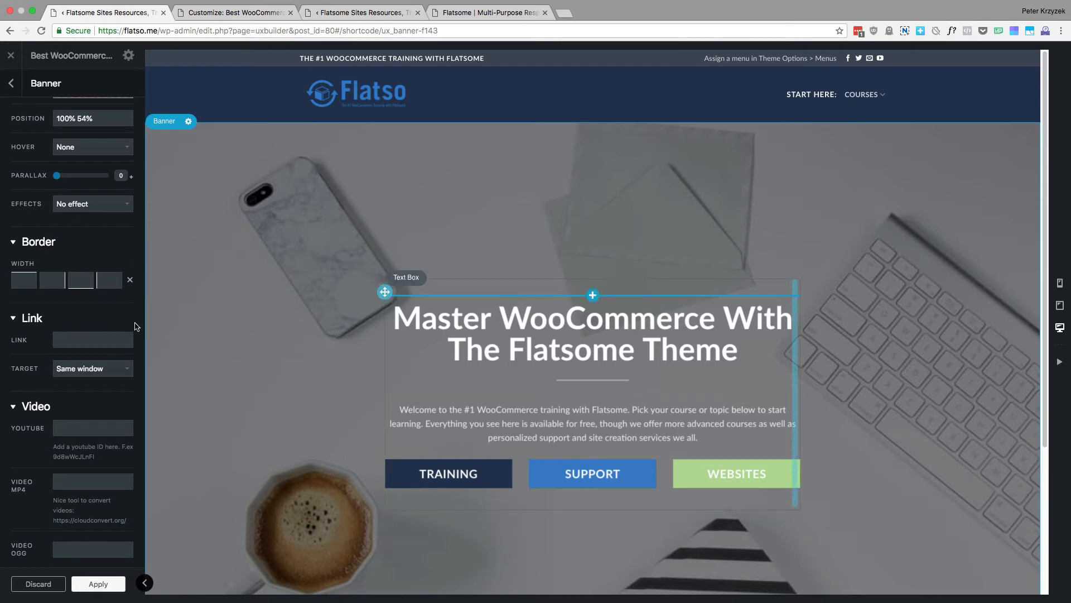
pyautogui.scroll(-1, 83, 343)
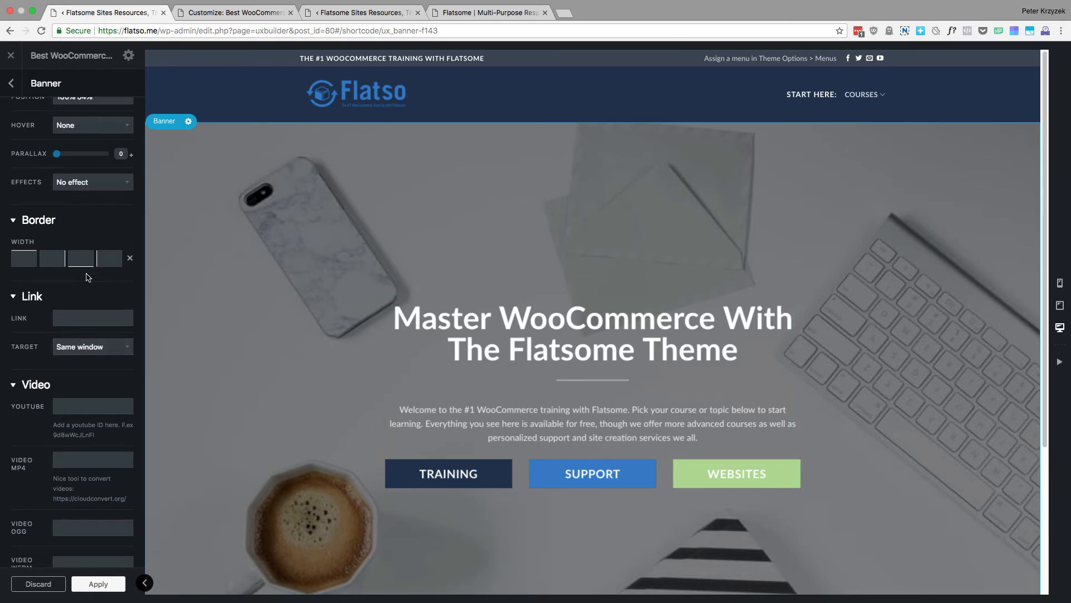
pyautogui.scroll(-3, 40, 363)
pyautogui.scroll(-3, 65, 327)
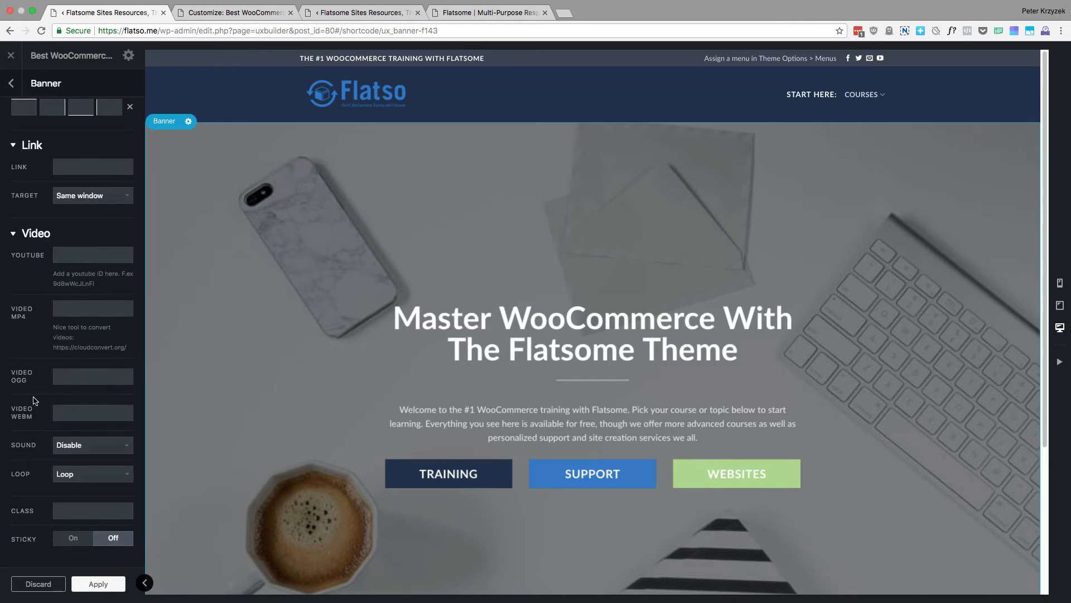
pyautogui.click(95, 455)
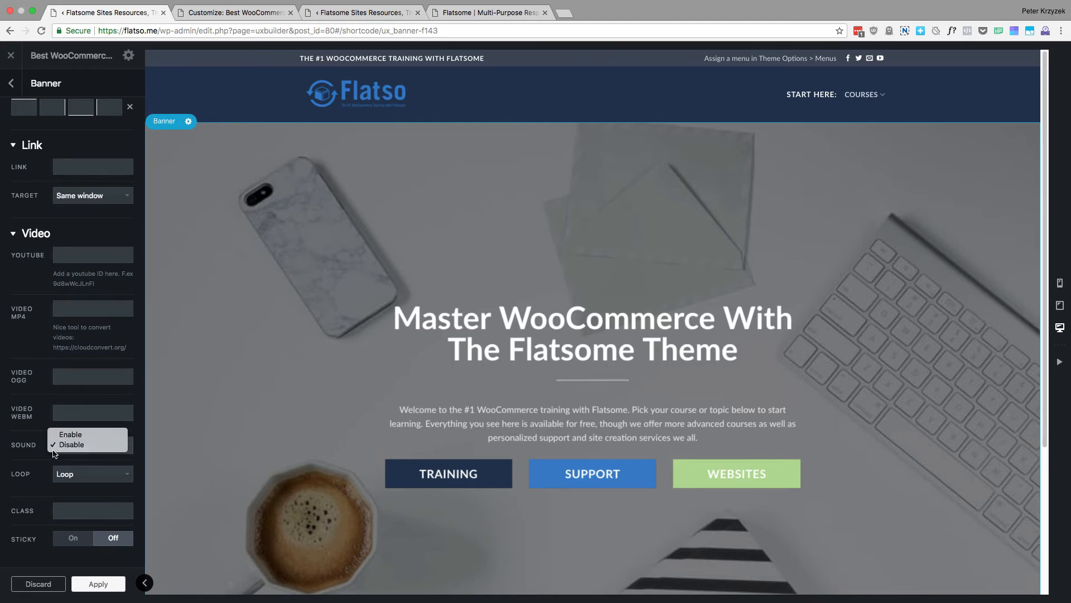
pyautogui.click(21, 451)
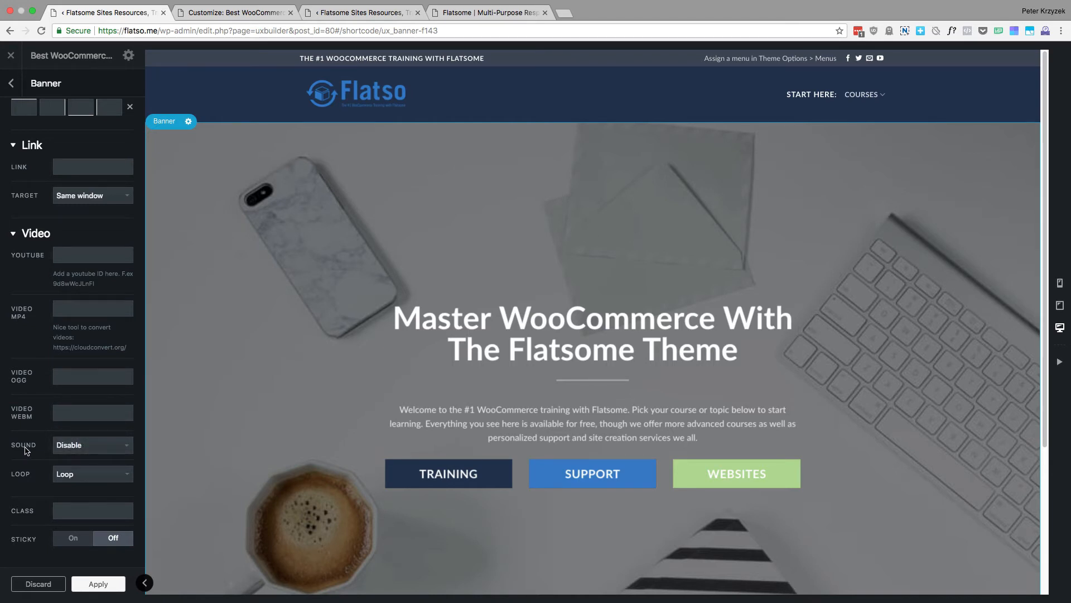
pyautogui.scroll(10, 42, 452)
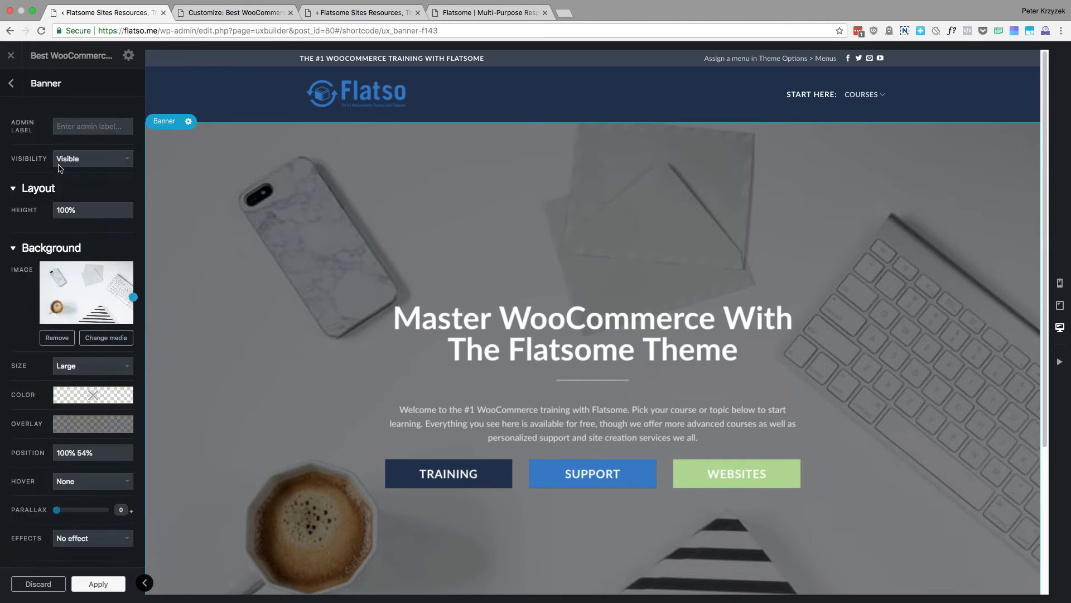
pyautogui.click(13, 86)
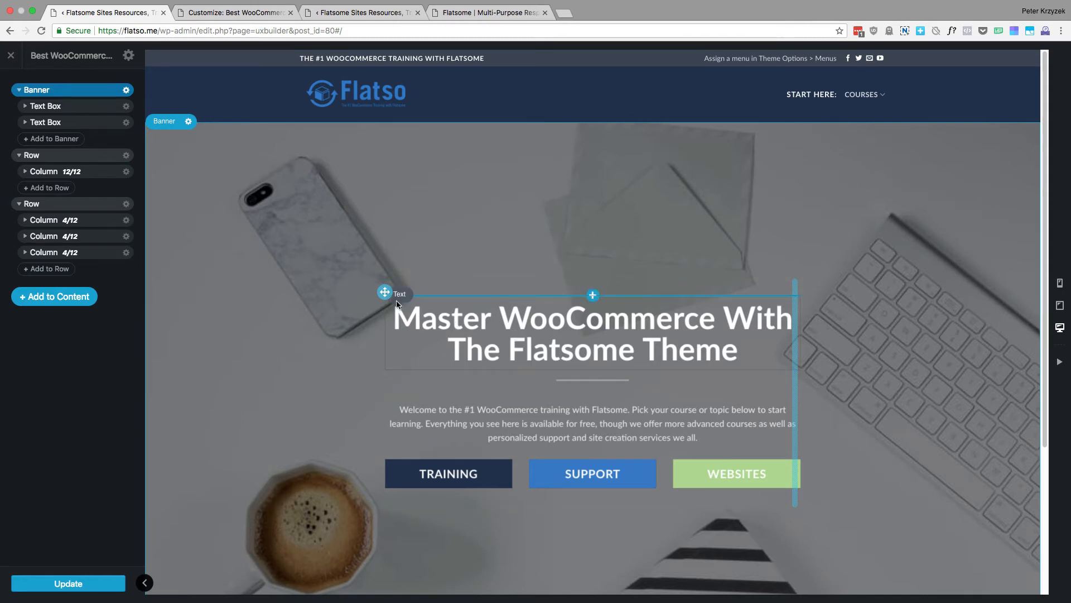
# Expand the banner's first text box, its row and all three columns to show the nested buttons
pyautogui.click(25, 106)
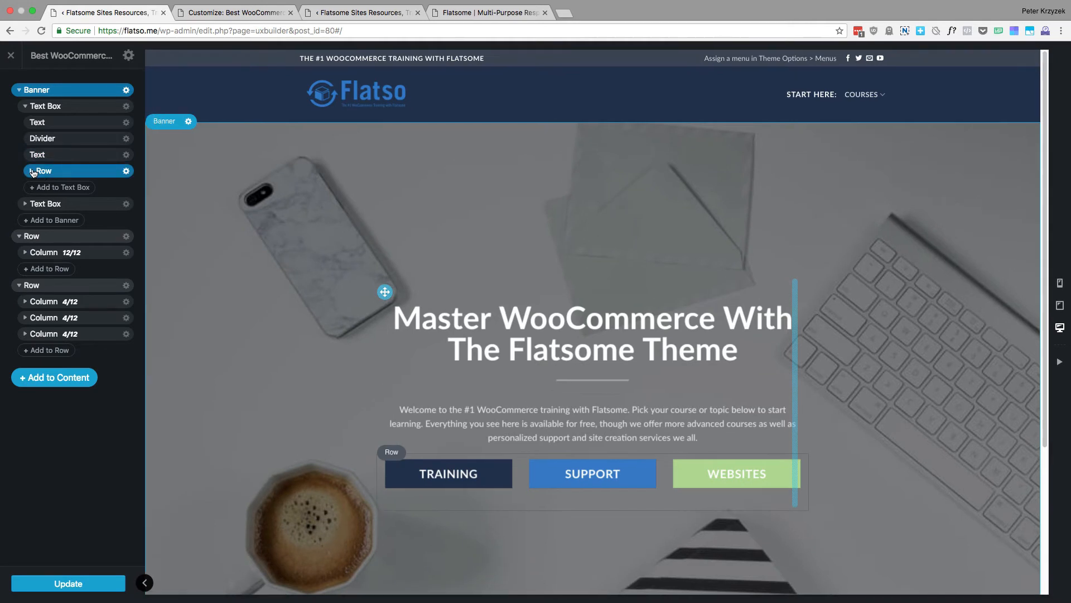
pyautogui.click(31, 171)
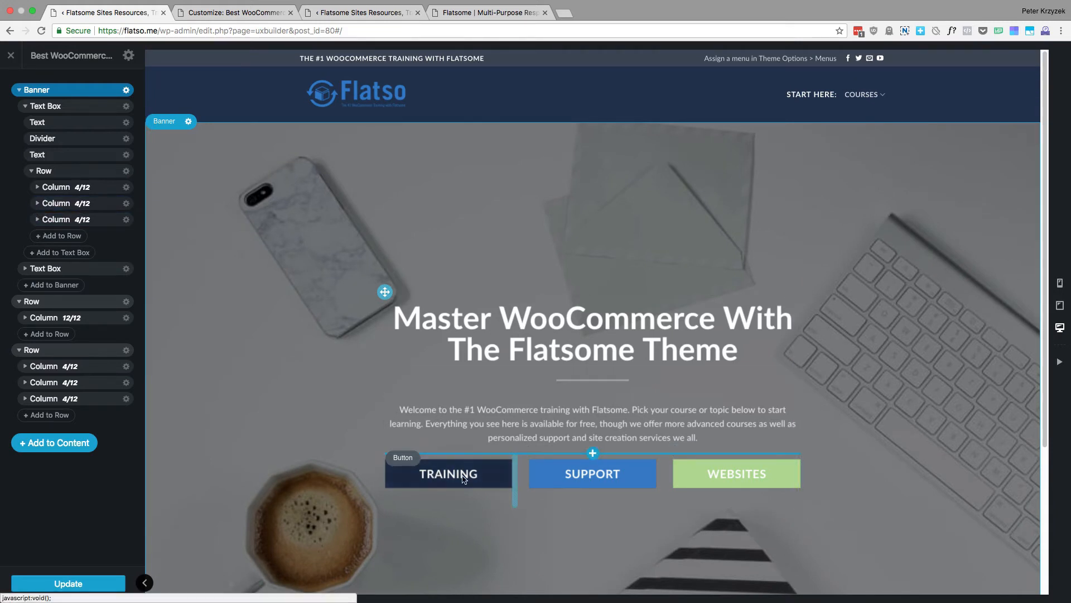
pyautogui.click(37, 188)
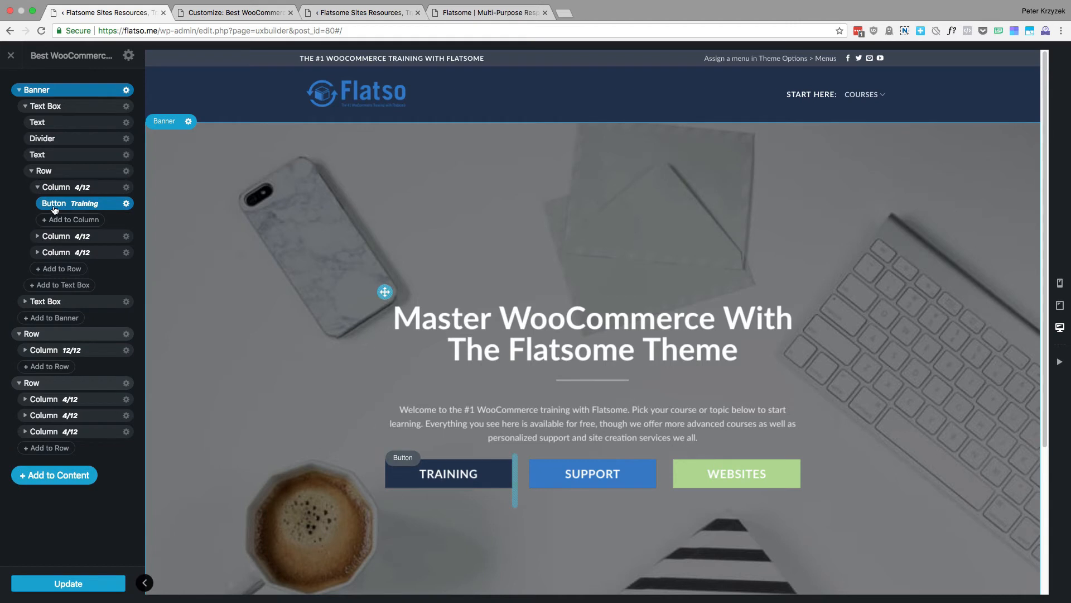
pyautogui.click(38, 236)
pyautogui.click(38, 286)
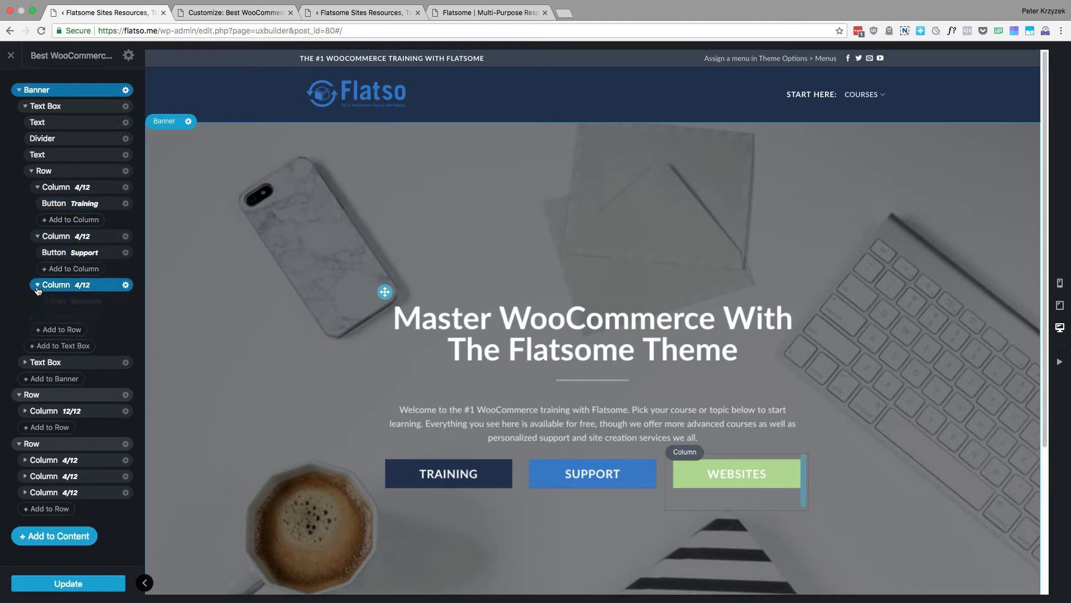
# Open the Support button's options and review its text, layout, icon and link settings
pyautogui.click(128, 253)
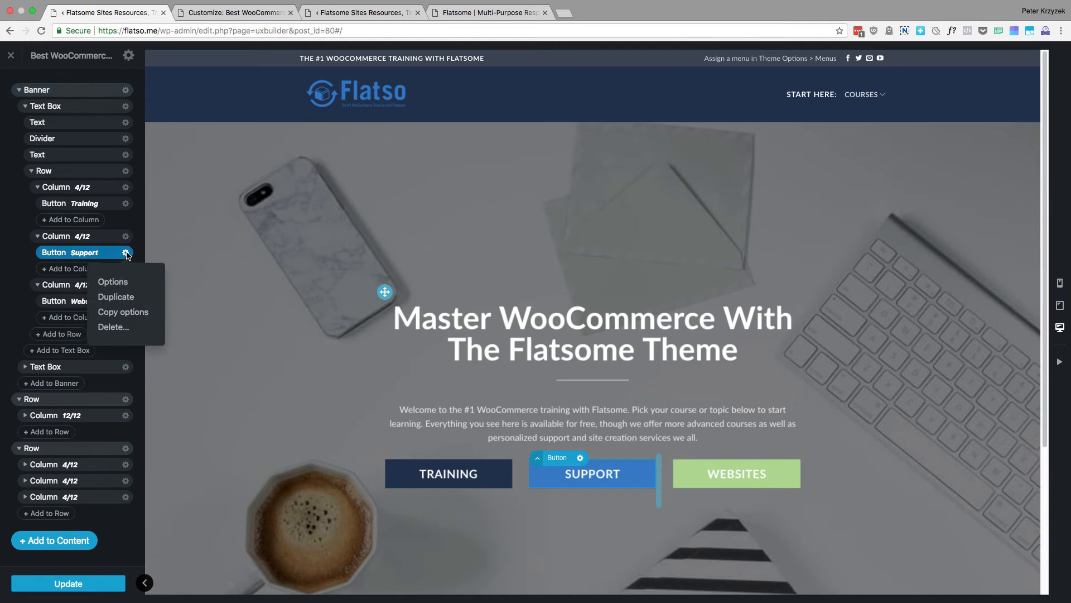
pyautogui.click(113, 283)
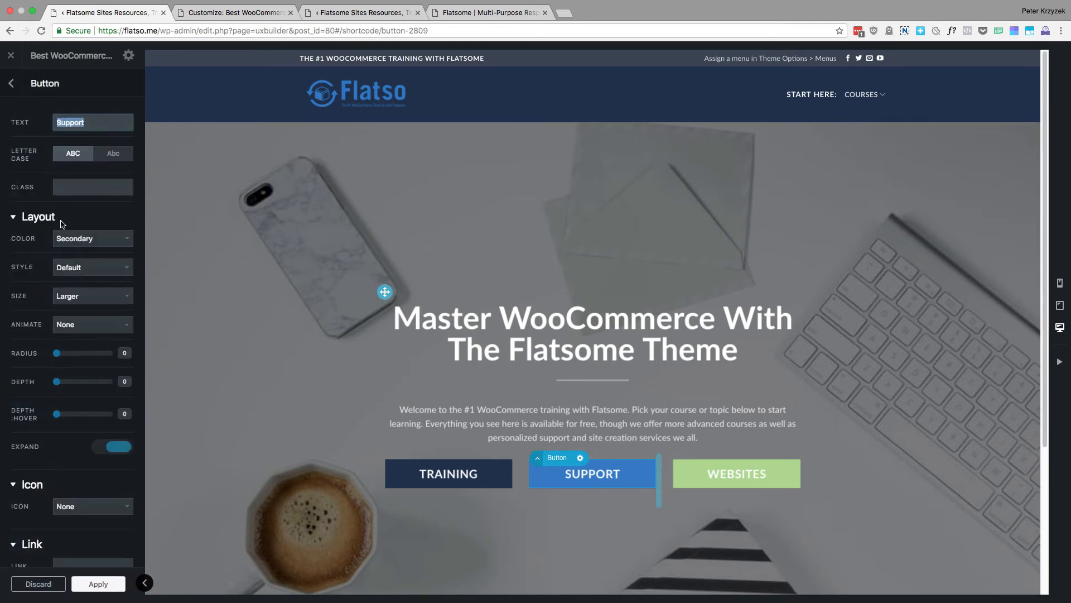
pyautogui.scroll(-1, 70, 251)
pyautogui.scroll(-2, 103, 304)
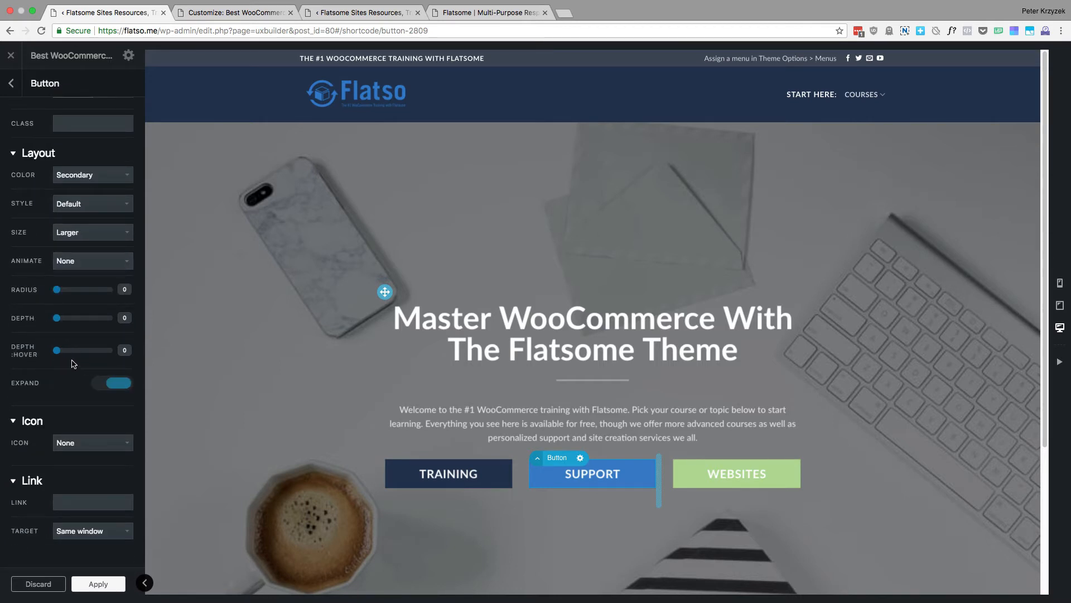
# Try the Support button's Expand switch and a hover depth of 4, restoring Expand to on and the hover depth to 0
pyautogui.click(112, 383)
pyautogui.click(112, 383)
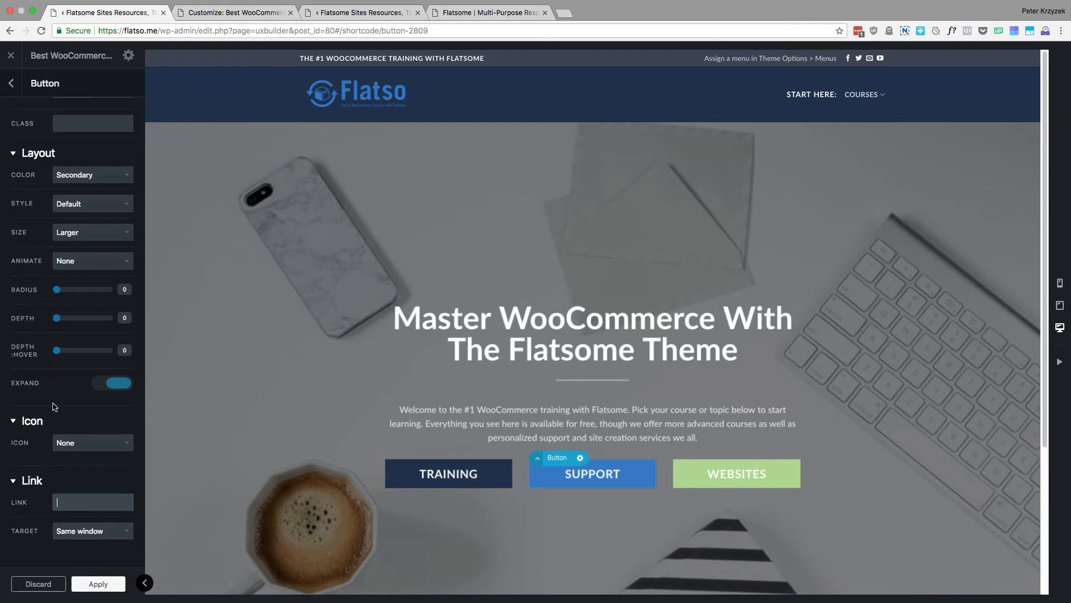
pyautogui.scroll(2, 44, 401)
pyautogui.moveTo(56, 373); pyautogui.dragTo(98, 404)
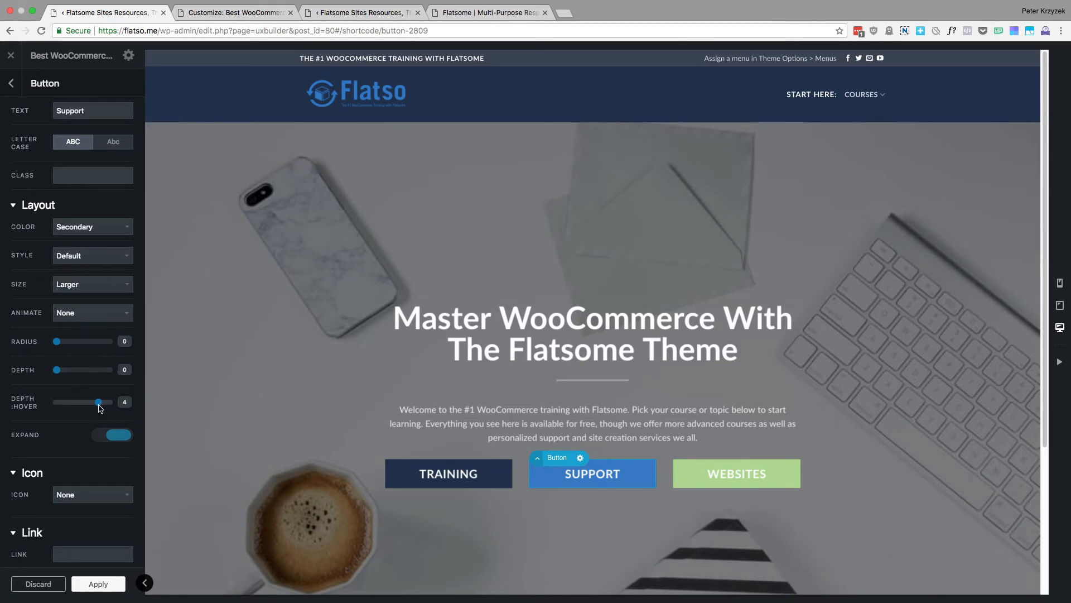
pyautogui.moveTo(99, 404); pyautogui.dragTo(6, 397)
pyautogui.scroll(1, 108, 373)
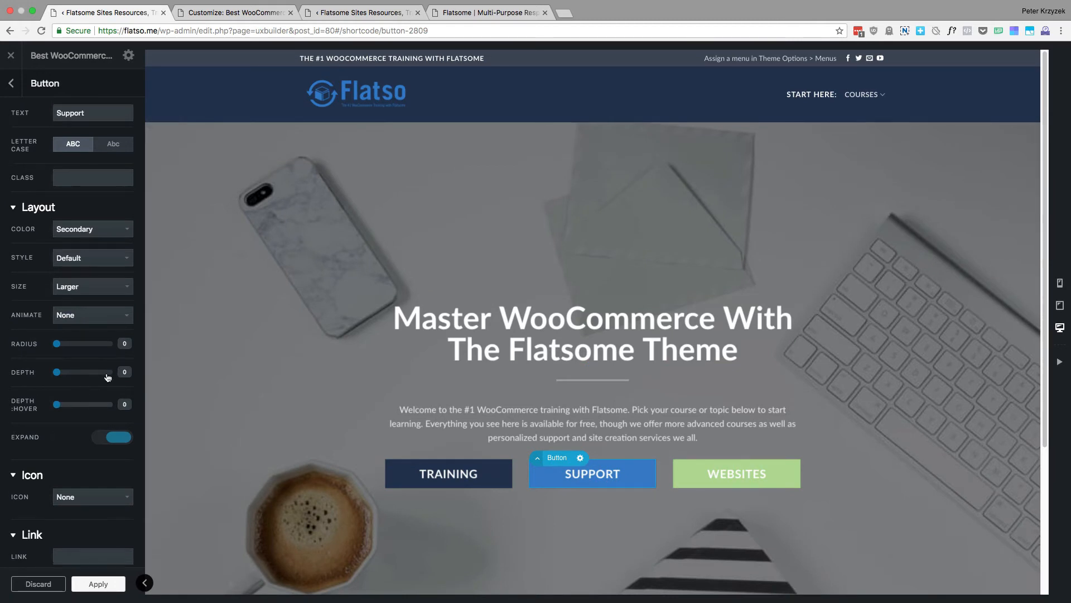
# Try the Alert color on the Support button and set the color back to Secondary
pyautogui.click(85, 240)
pyautogui.click(94, 248)
pyautogui.click(105, 241)
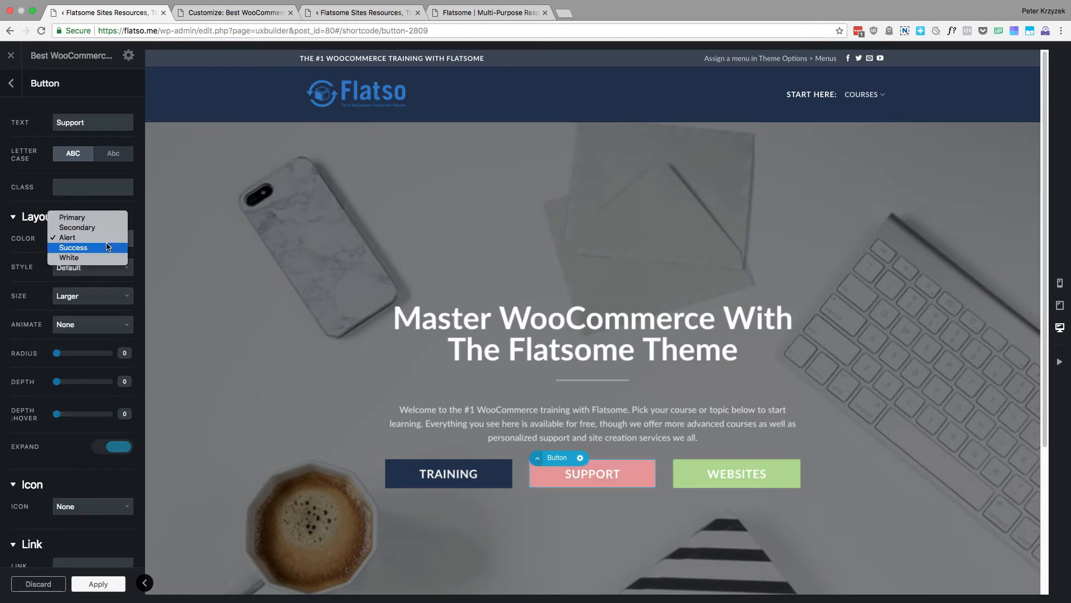
pyautogui.click(98, 226)
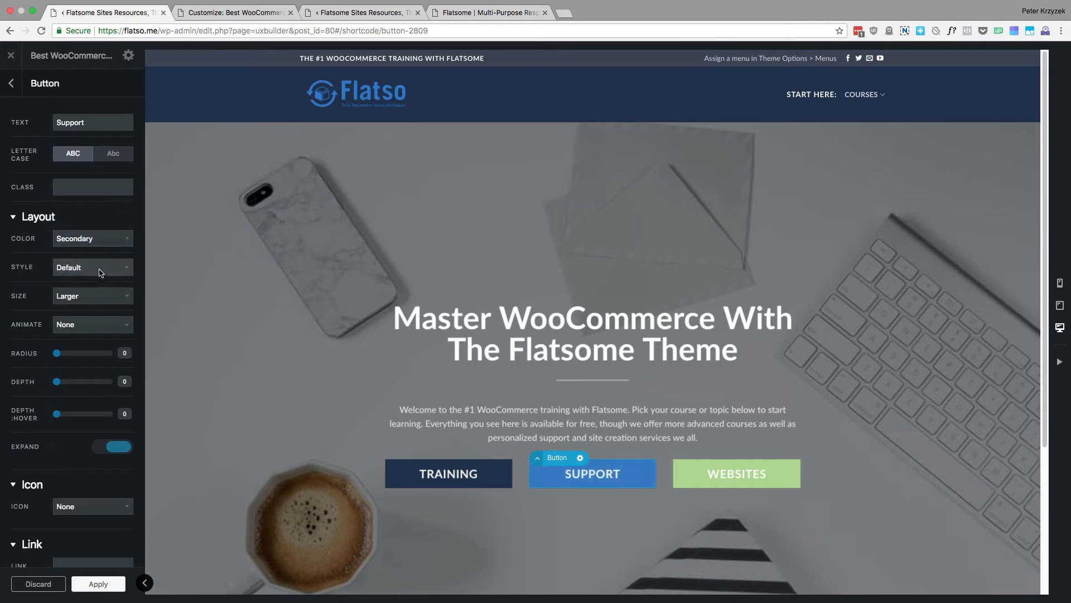
# Review the Support button's available color, style and size choices, keeping Secondary, Default and Larger
pyautogui.click(85, 241)
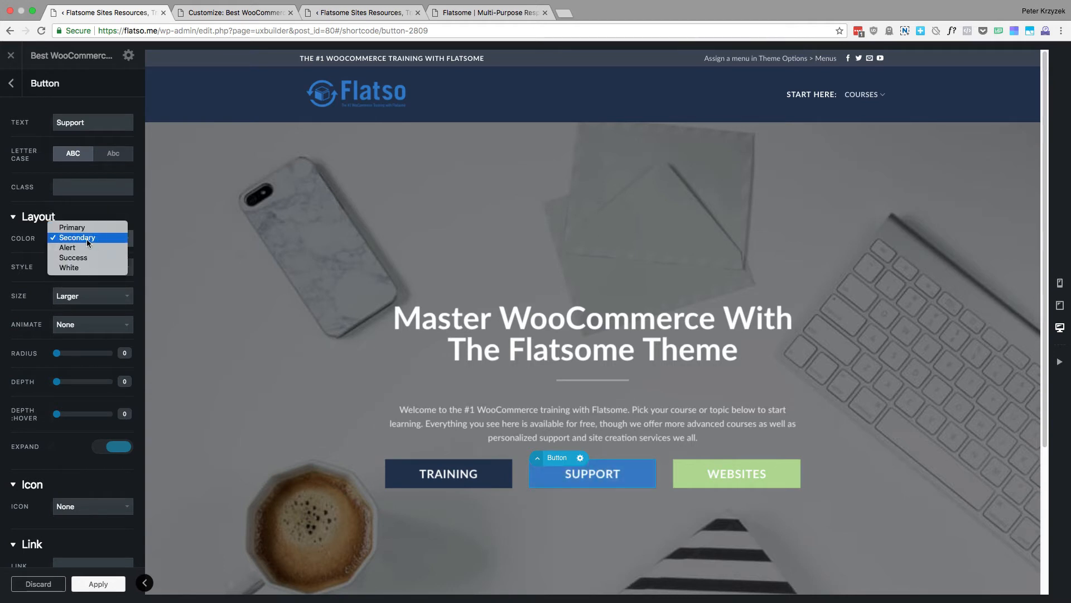
pyautogui.click(87, 239)
pyautogui.click(108, 268)
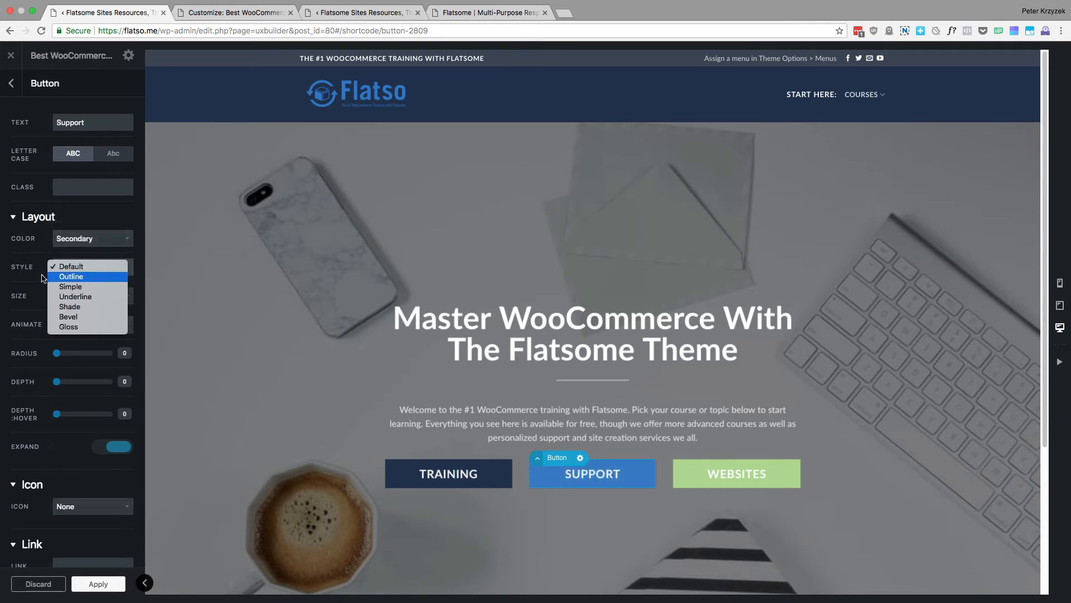
pyautogui.click(43, 277)
pyautogui.click(63, 296)
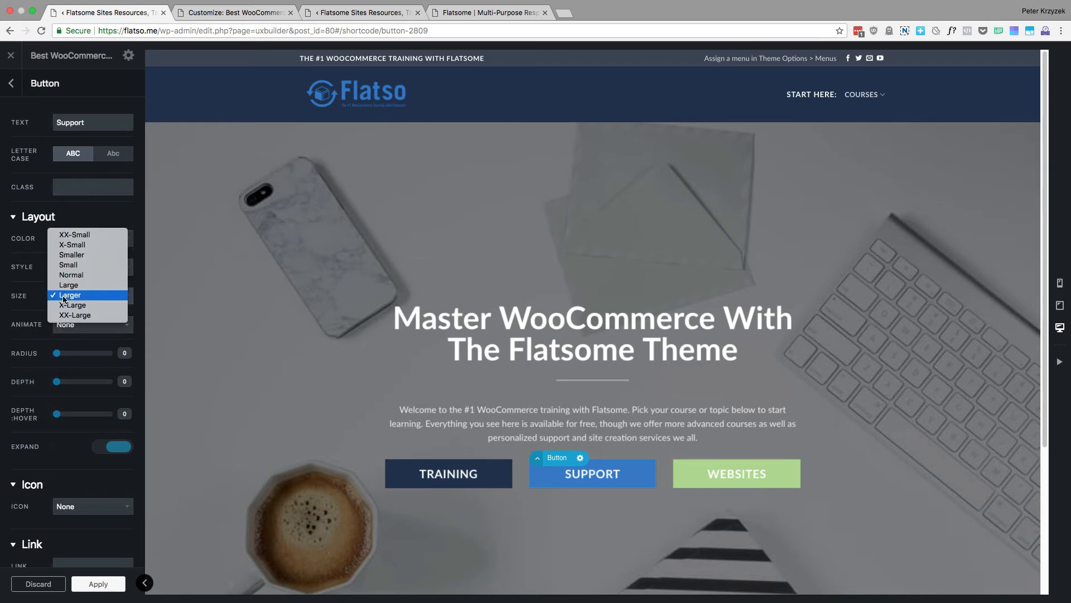
pyautogui.click(63, 297)
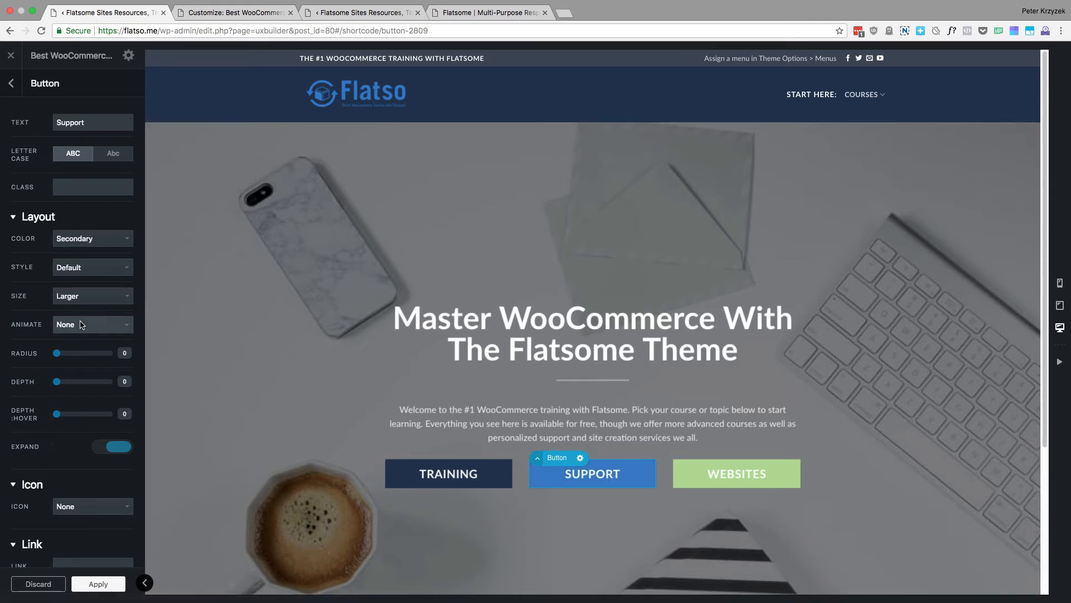
# Enter "myawesomeclassforblueishbutton" as the Support button's class
pyautogui.click(93, 187)
pyautogui.scroll(-2, 62, 265)
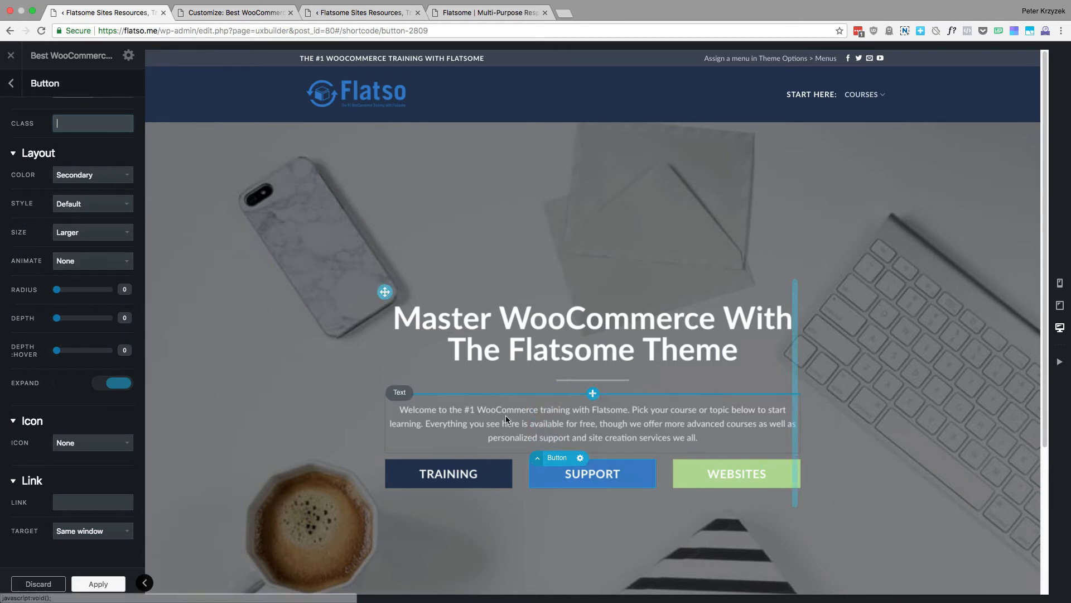
pyautogui.scroll(2, 66, 375)
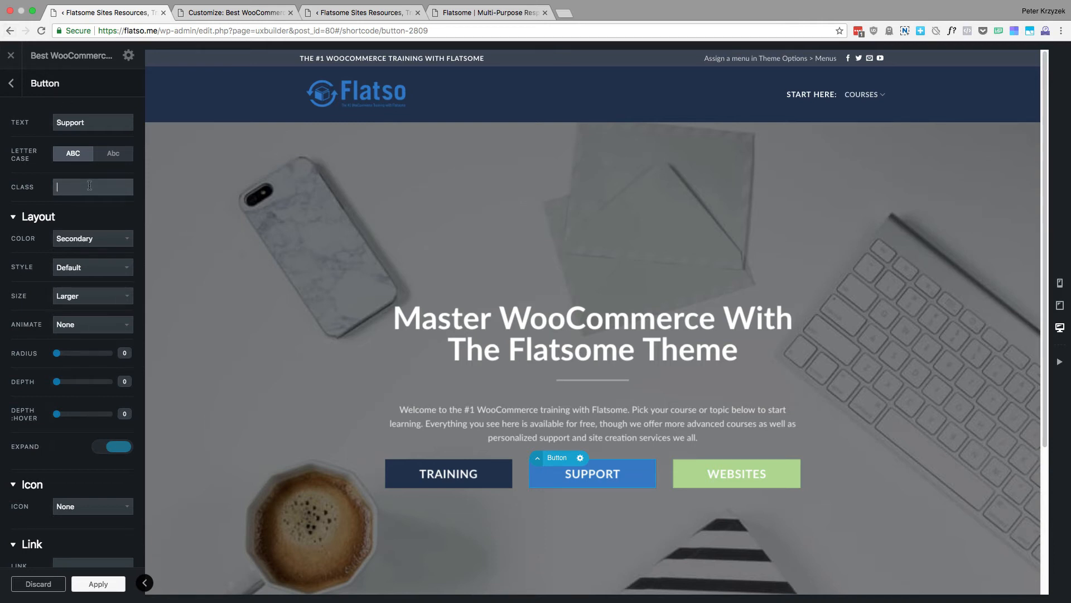
pyautogui.write('myawersome')
pyautogui.press('BackSpace')
pyautogui.press('BackSpace')
pyautogui.press('BackSpace')
pyautogui.press('BackSpace')
pyautogui.press('BackSpace')
pyautogui.write('someclassforblu')
pyautogui.write('e')
pyautogui.write('ishbutto')
pyautogui.write('n')
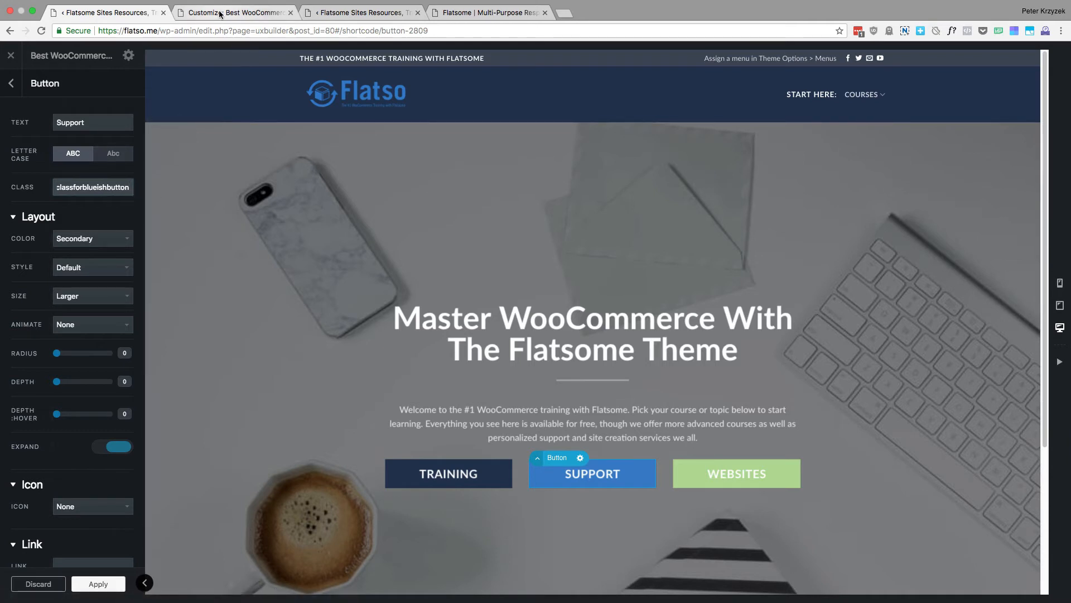
# Clear the custom class name from the Support button
pyautogui.press('BackSpace')
pyautogui.press('BackSpace')
pyautogui.press('BackSpace')
pyautogui.press('BackSpace')
pyautogui.press('BackSpace')
pyautogui.press('BackSpace')
pyautogui.press('BackSpace')
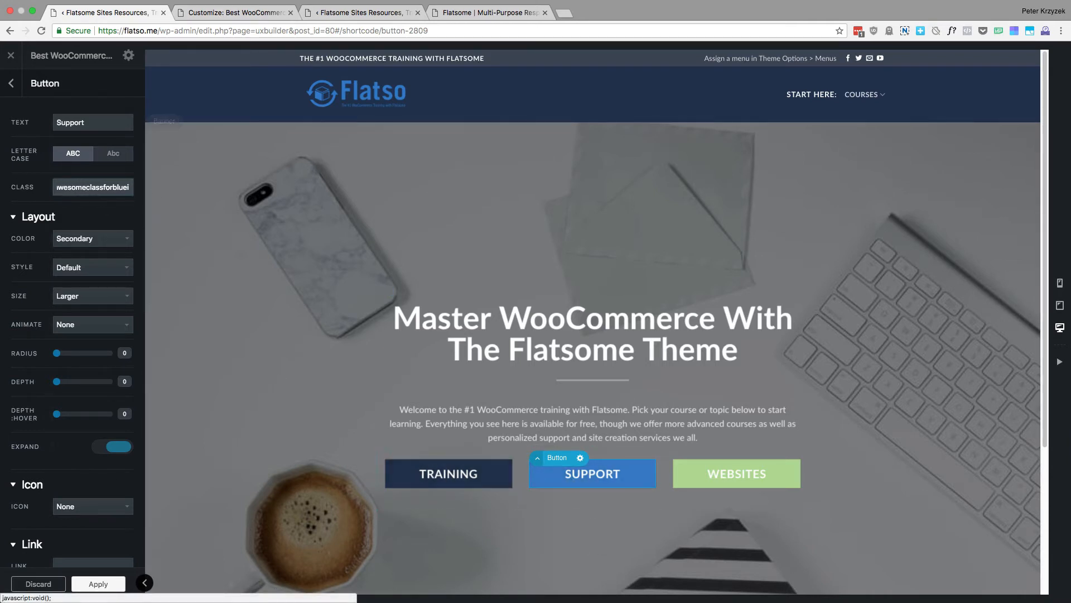
pyautogui.press('BackSpace')
pyautogui.press('BackSpace')
pyautogui.press('BackSpace')
pyautogui.press('BackSpace')
pyautogui.press('BackSpace')
pyautogui.press('BackSpace')
pyautogui.press('BackSpace')
pyautogui.press('BackSpace')
pyautogui.press('BackSpace')
pyautogui.press('BackSpace')
pyautogui.press('BackSpace')
pyautogui.press('BackSpace')
pyautogui.press('BackSpace')
pyautogui.press('BackSpace')
pyautogui.press('BackSpace')
pyautogui.press('BackSpace')
pyautogui.press('BackSpace')
pyautogui.press('BackSpace')
pyautogui.press('BackSpace')
pyautogui.press('BackSpace')
pyautogui.press('BackSpace')
pyautogui.press('BackSpace')
pyautogui.press('BackSpace')
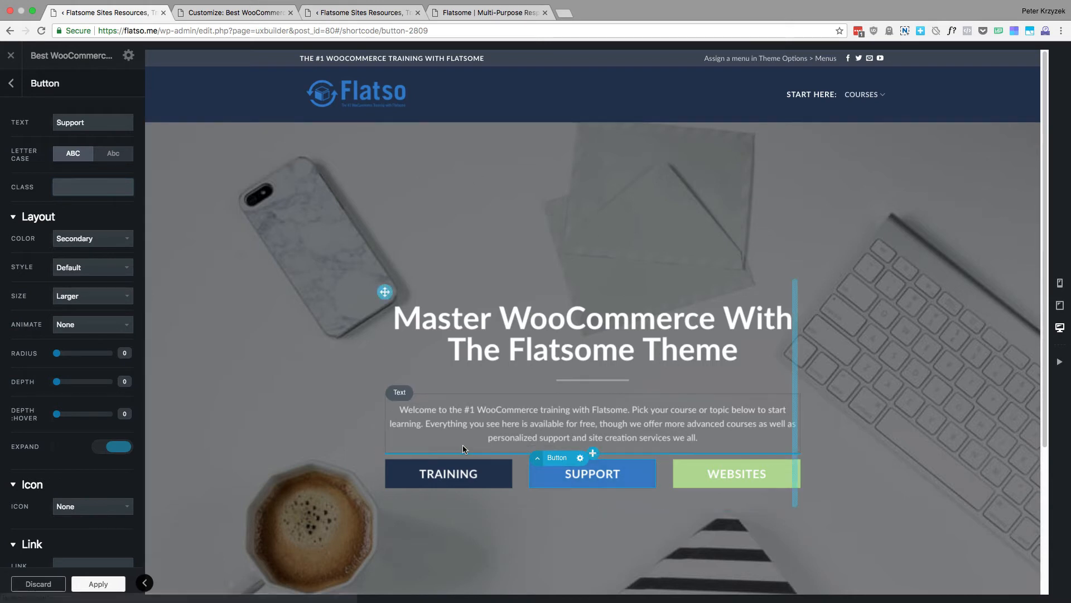
pyautogui.click(91, 187)
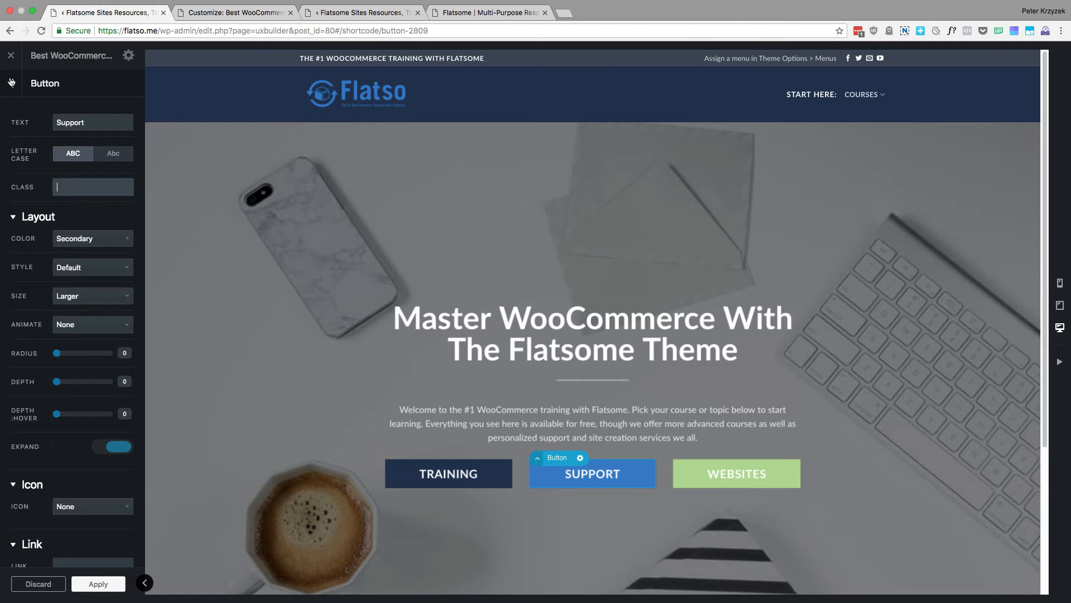
# Leave the Support button's options, open those of the banner's main heading text and examine its HTML heading code
pyautogui.click(10, 82)
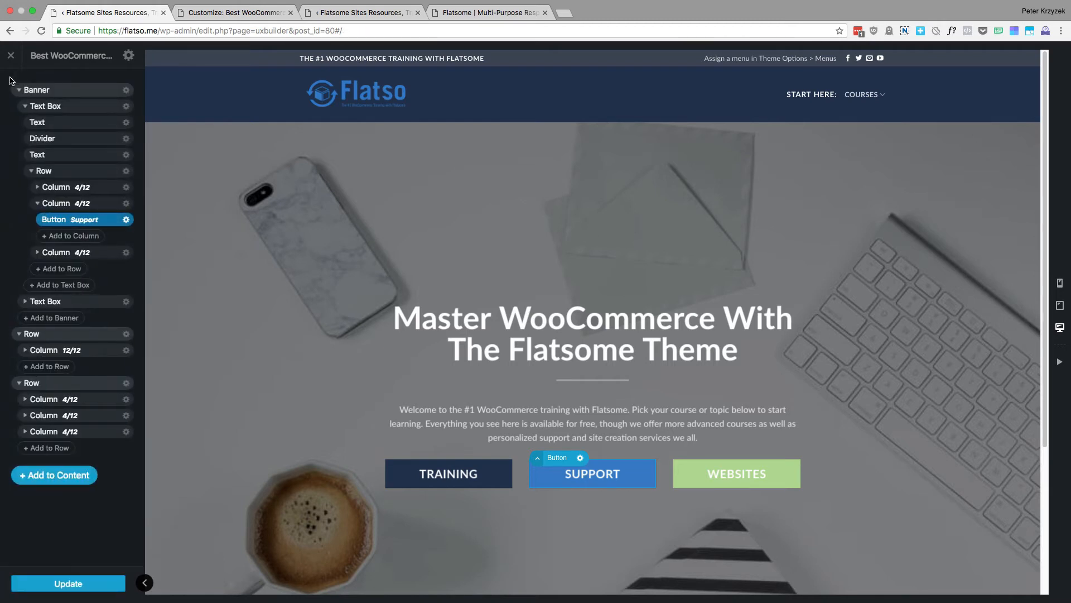
pyautogui.click(574, 321)
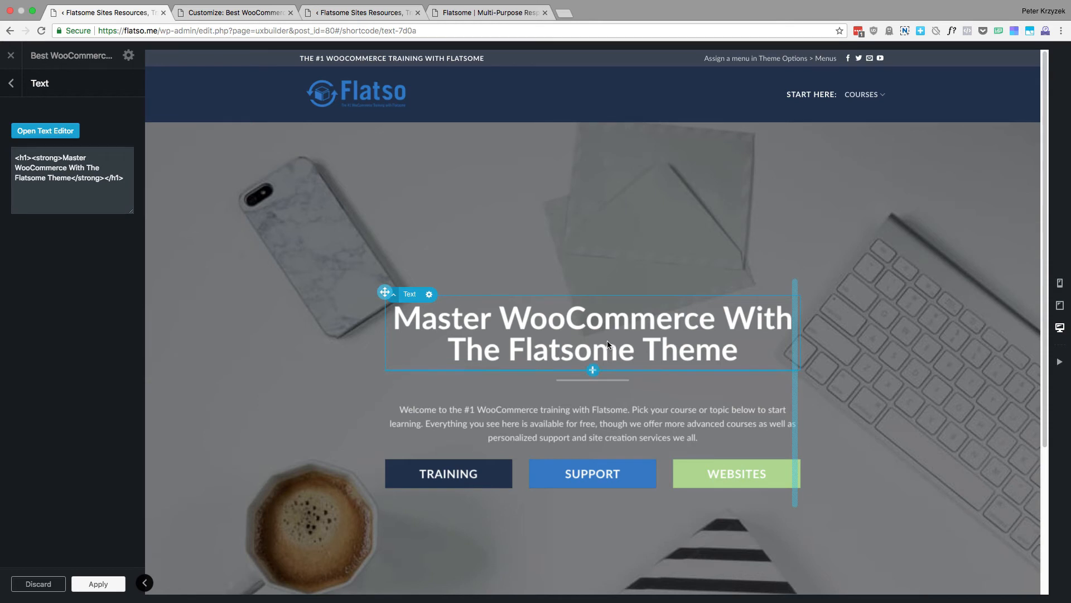
pyautogui.moveTo(47, 168); pyautogui.dragTo(27, 158)
pyautogui.click(97, 181)
pyautogui.click(27, 158)
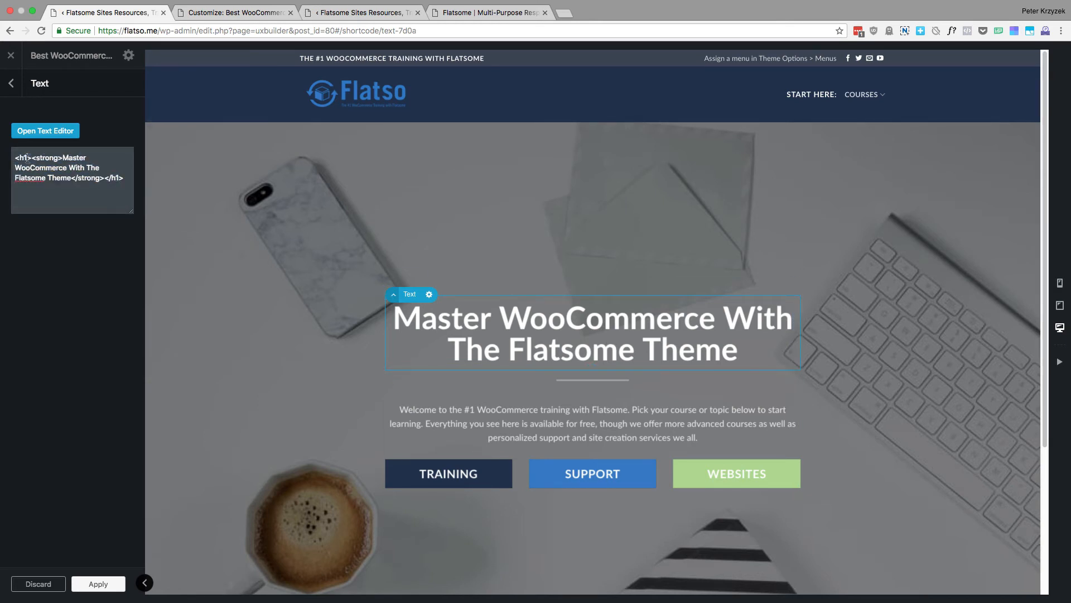
# View the banner heading in the visual text editor, cancel without changes and return to the page structure
pyautogui.click(51, 139)
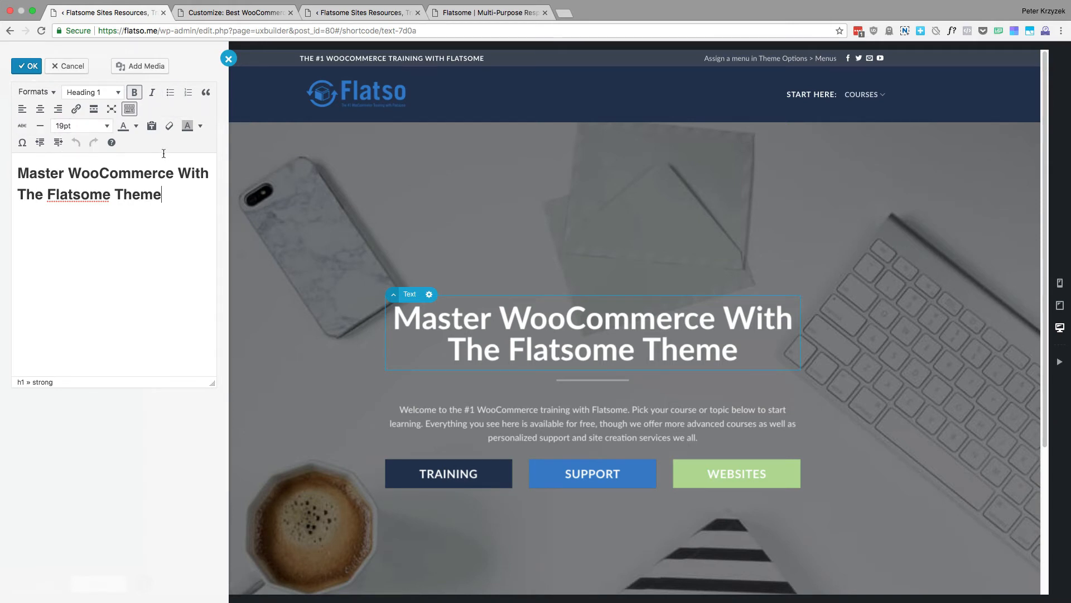
pyautogui.click(57, 68)
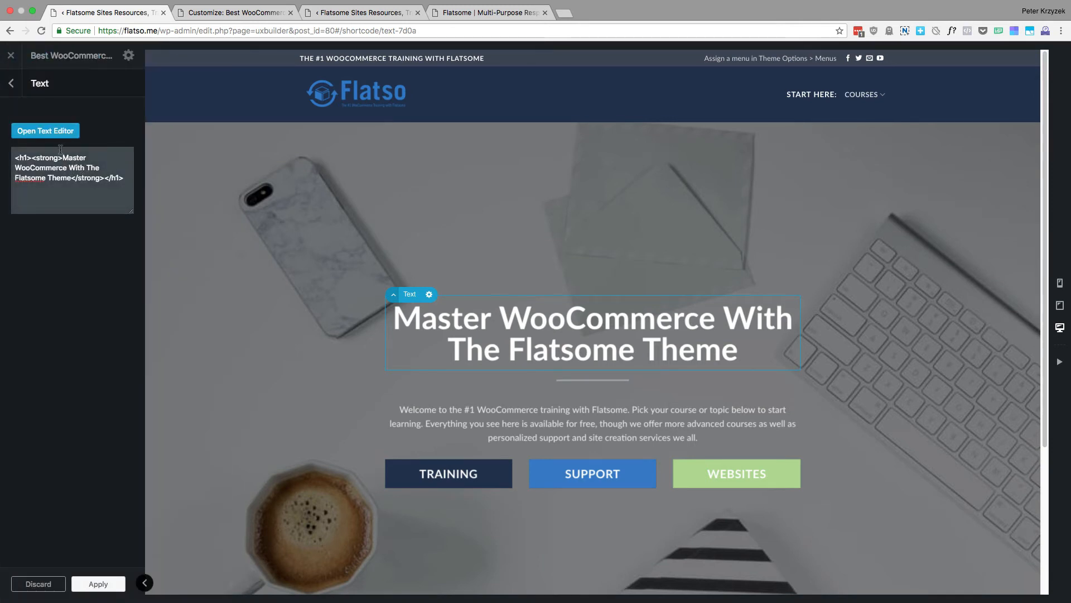
pyautogui.moveTo(61, 150); pyautogui.dragTo(77, 179)
pyautogui.click(78, 182)
pyautogui.click(10, 83)
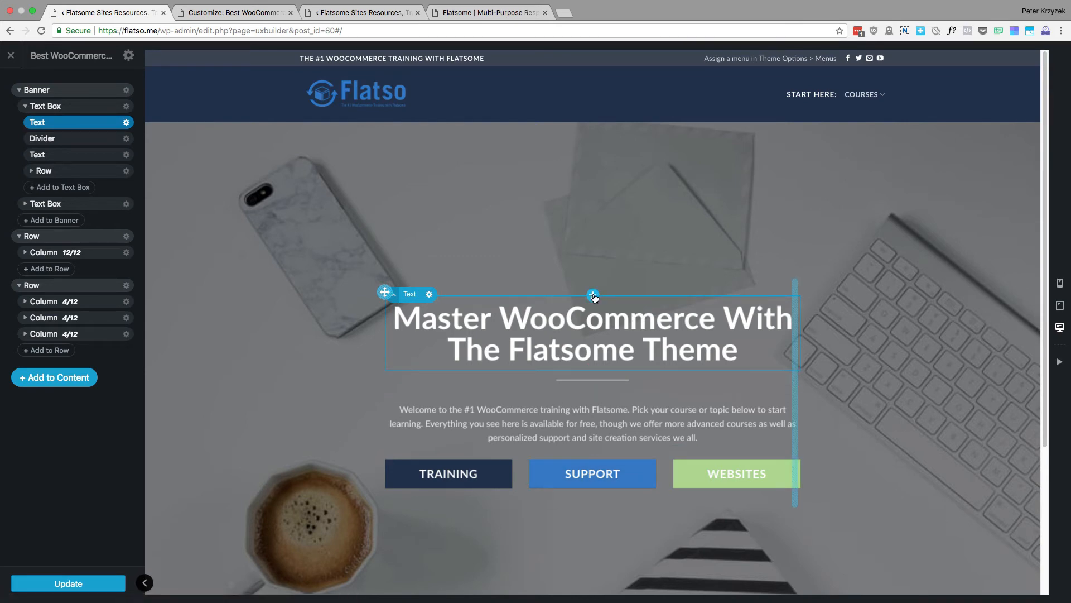
# Open the list of elements that can be added to the page and examine its layout and content elements
pyautogui.scroll(-4, 407, 256)
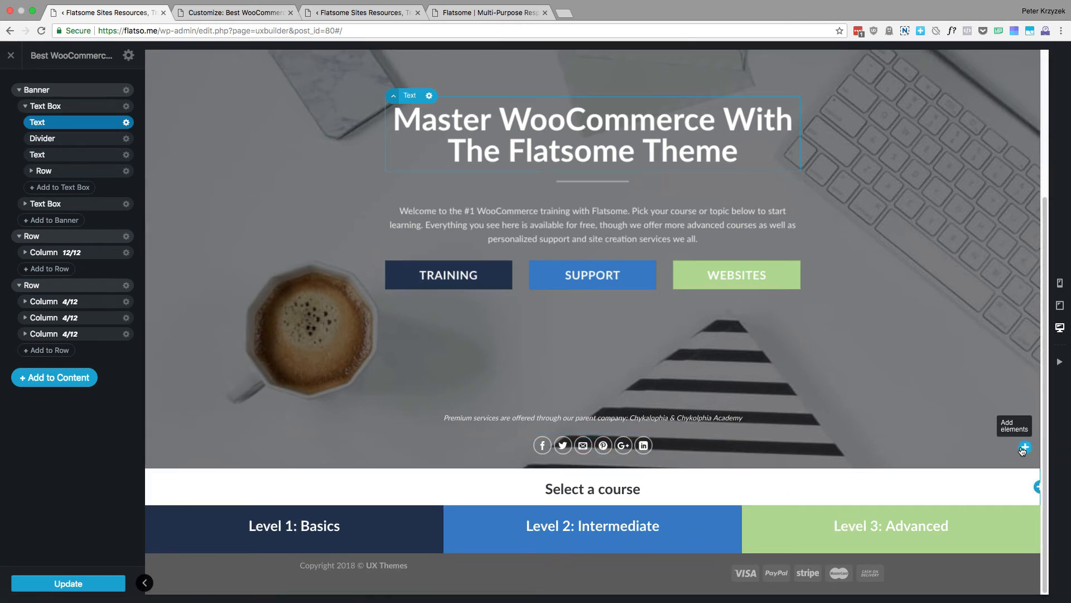
pyautogui.click(49, 377)
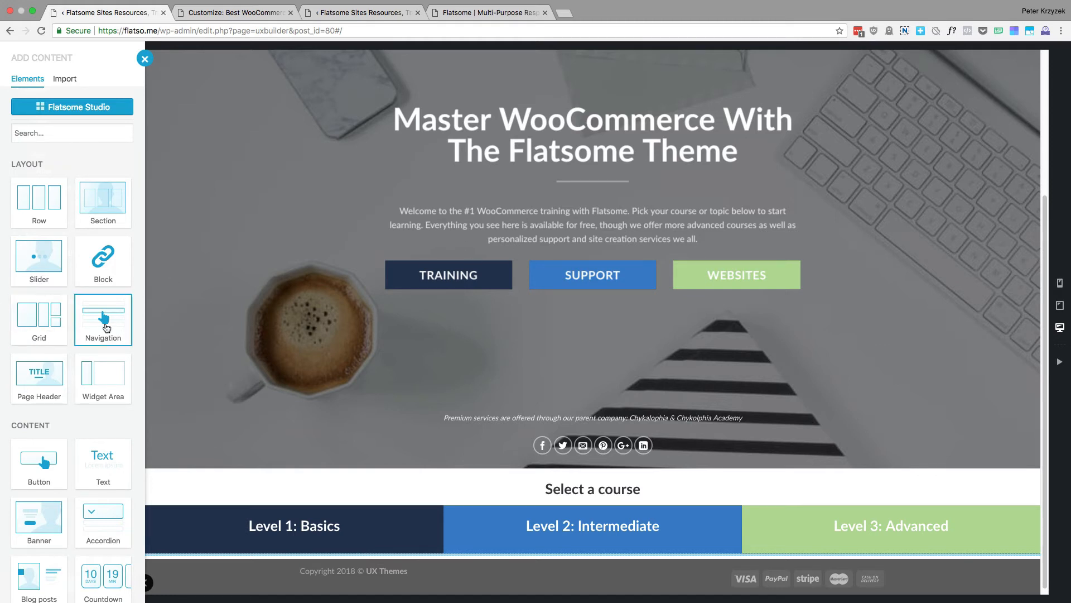
pyautogui.scroll(-1, 39, 357)
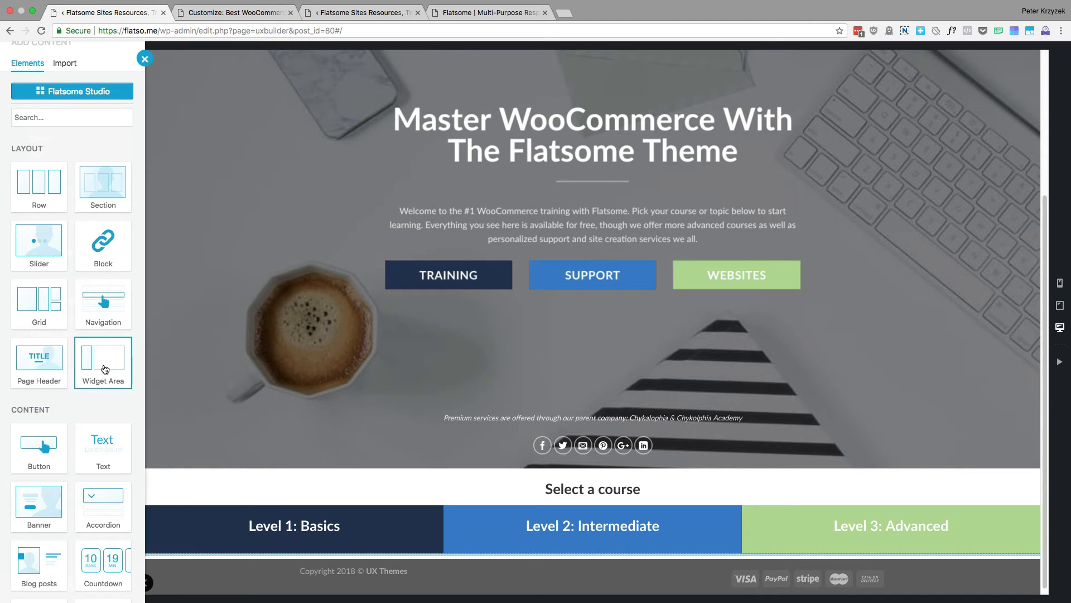
pyautogui.scroll(-4, 78, 324)
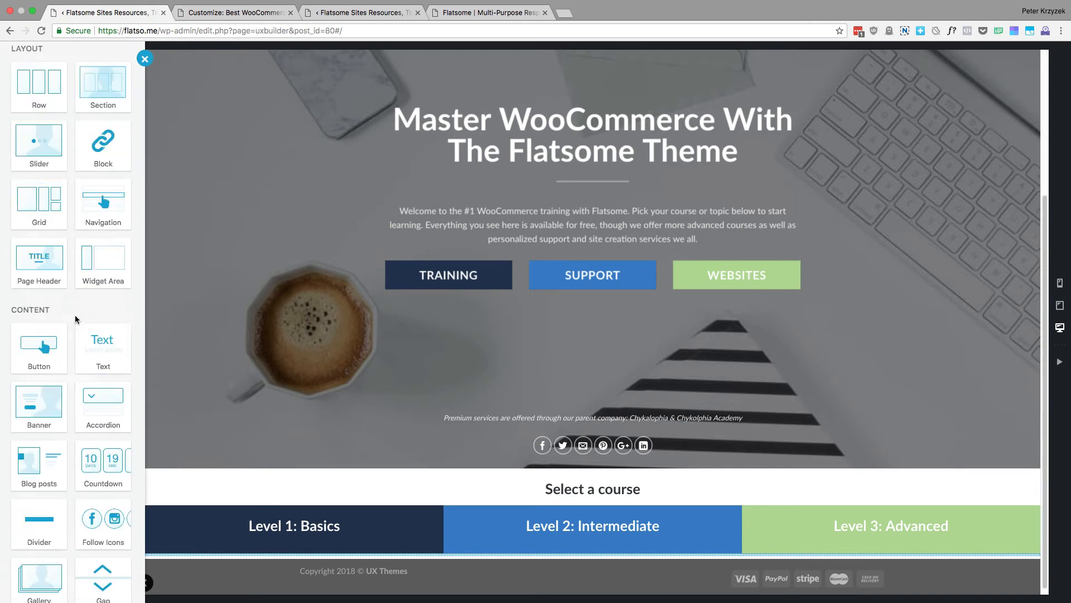
pyautogui.scroll(-5, 75, 314)
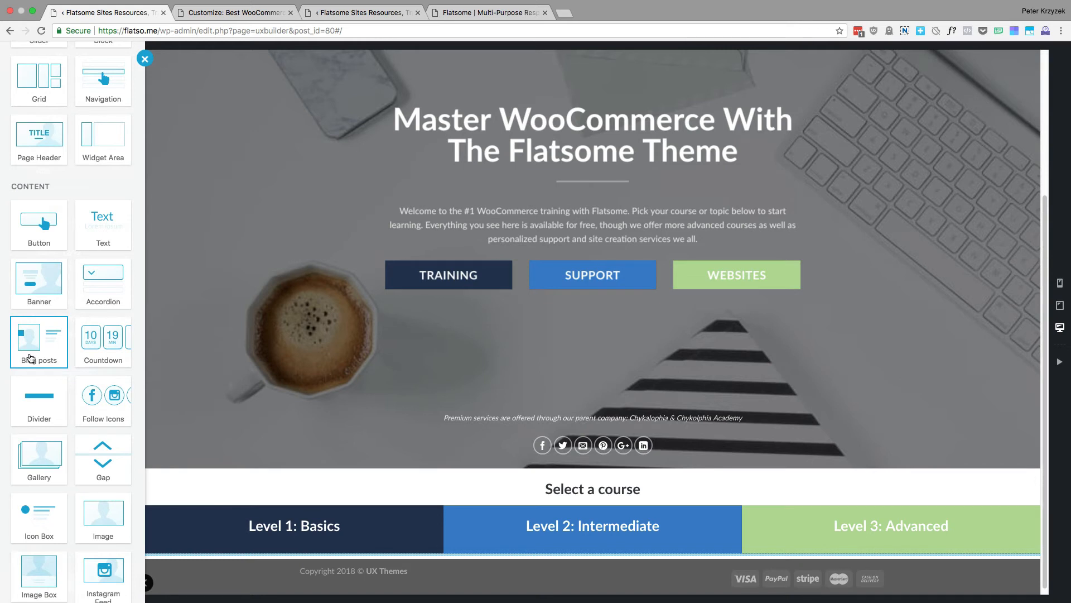
pyautogui.scroll(-1, 31, 358)
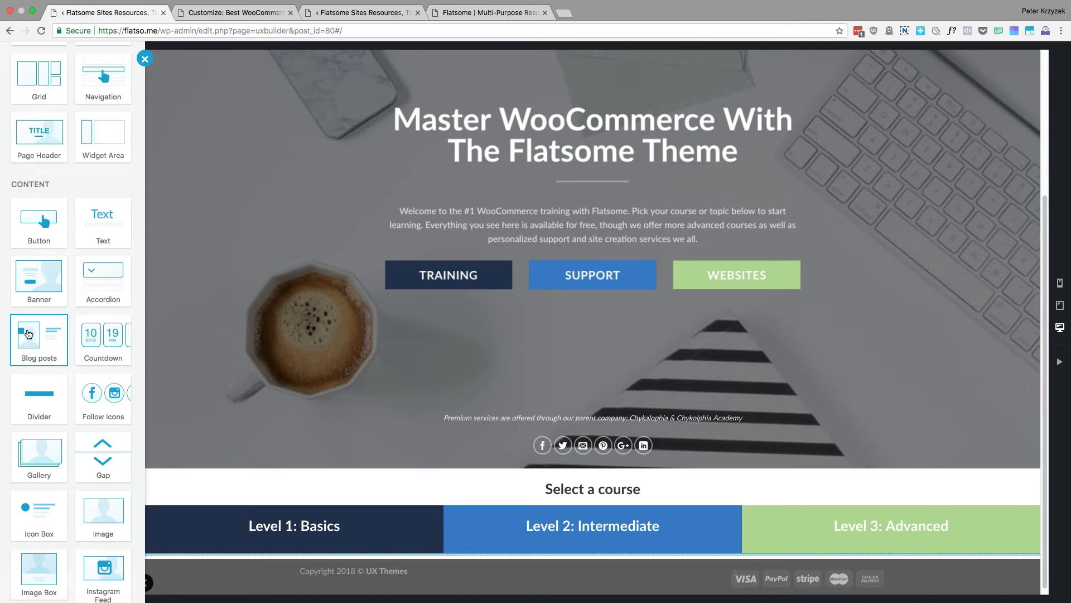
pyautogui.scroll(-1, 31, 338)
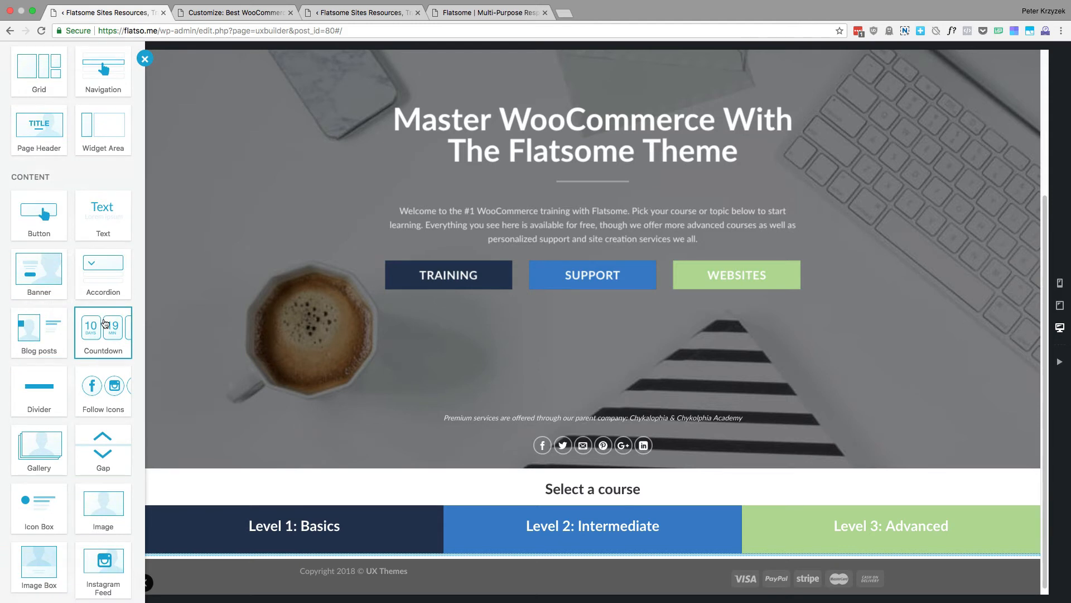
pyautogui.scroll(-5, 104, 323)
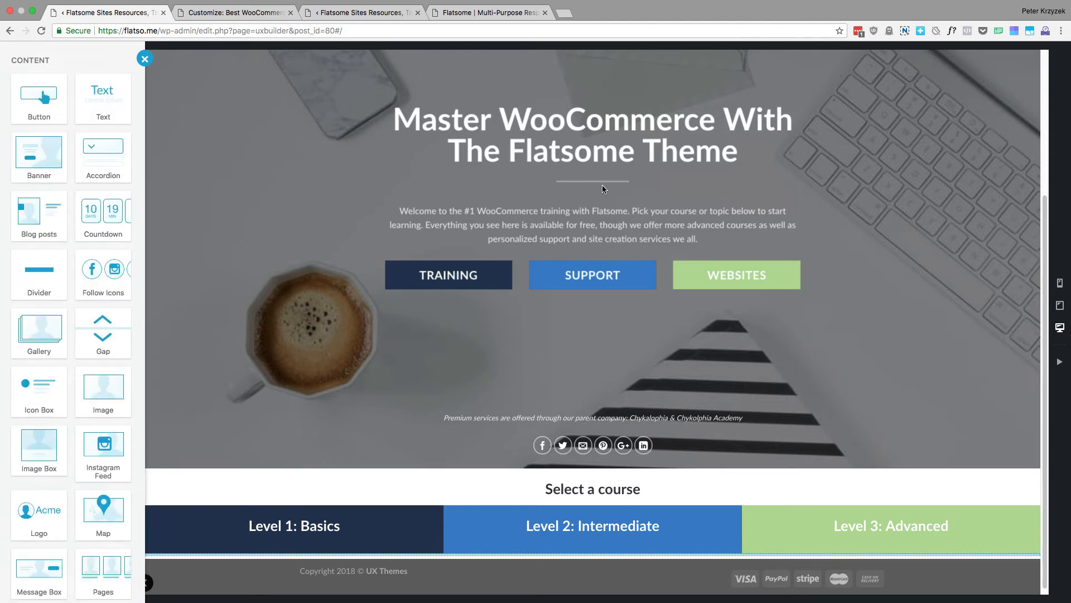
# Close and reopen the list of elements that can be added, and examine the content elements from Button to Logo
pyautogui.click(601, 185)
pyautogui.click(68, 379)
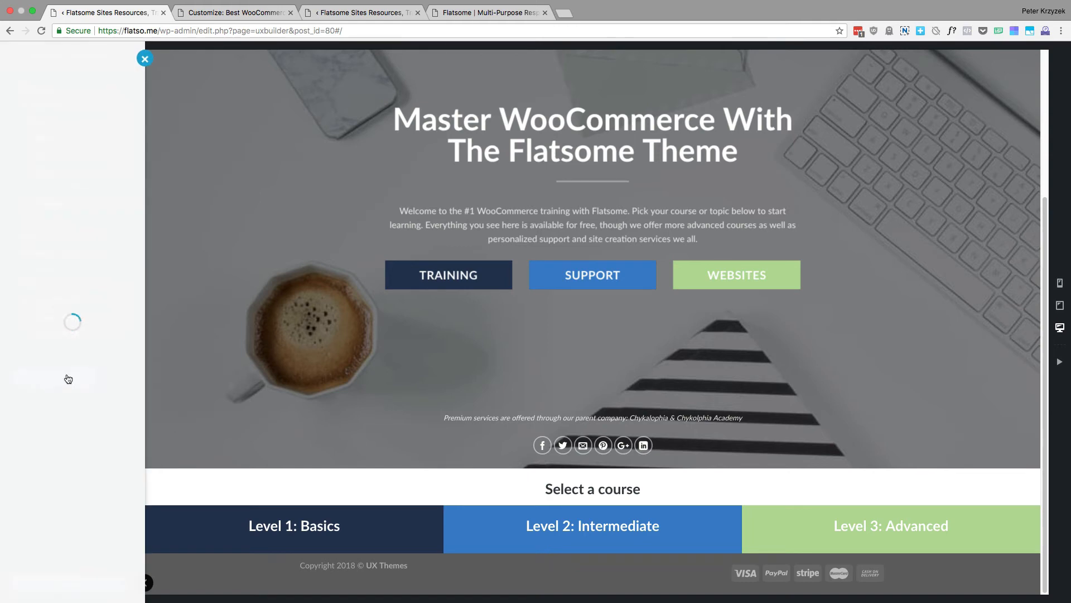
pyautogui.scroll(-10, 111, 333)
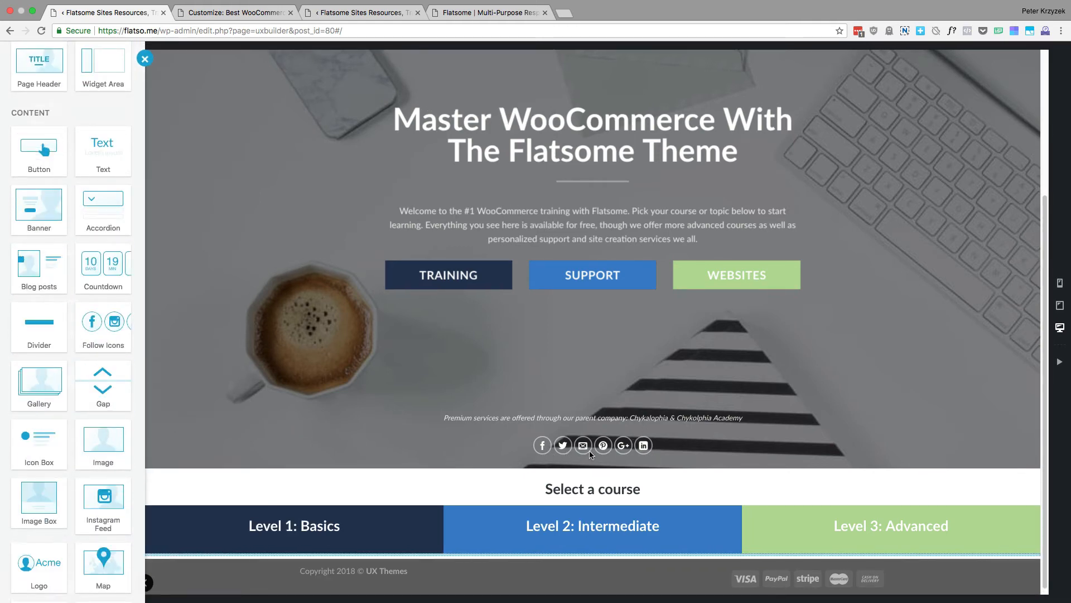
pyautogui.scroll(-2, 51, 396)
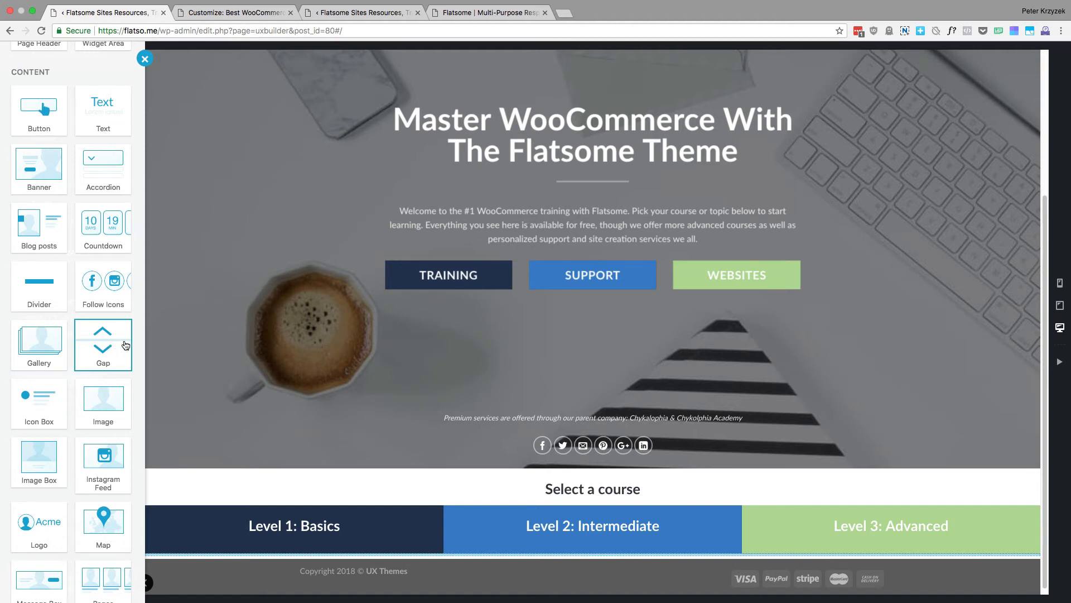
pyautogui.scroll(-2, 94, 354)
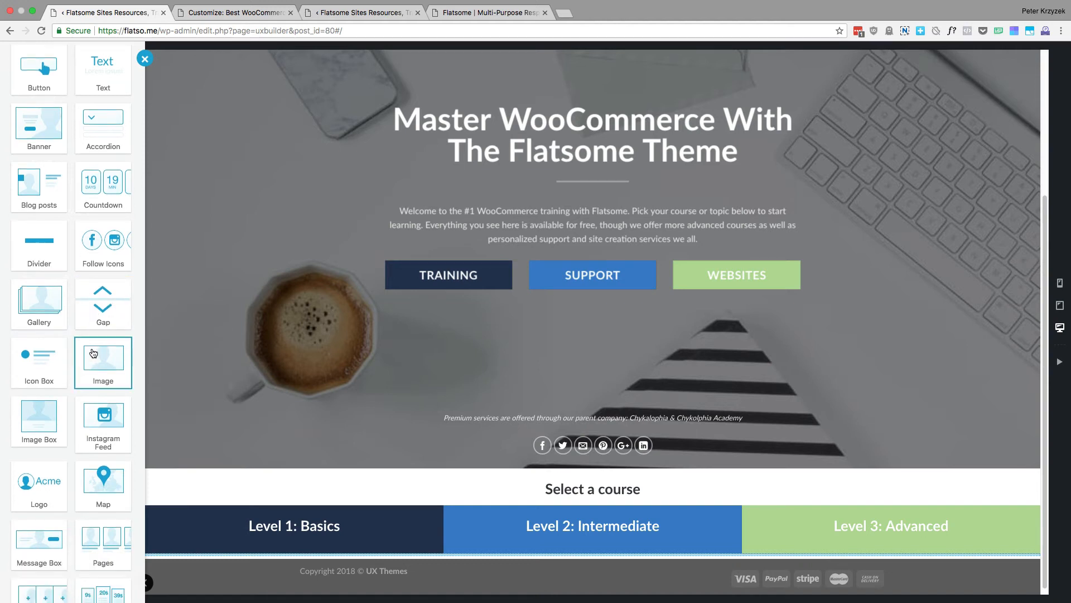
pyautogui.scroll(-2, 84, 355)
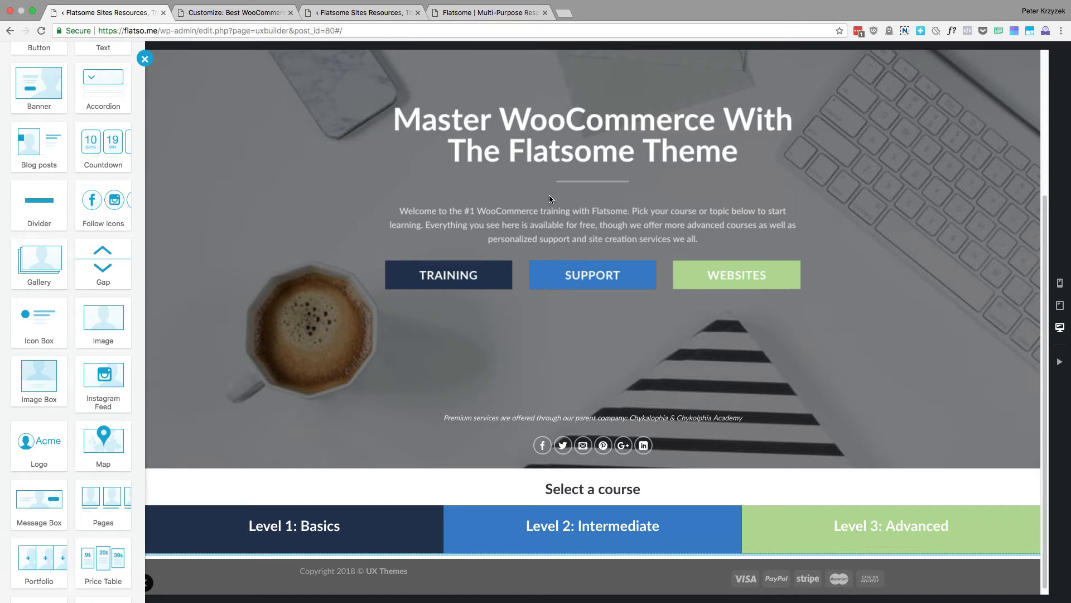
pyautogui.scroll(-1, 89, 310)
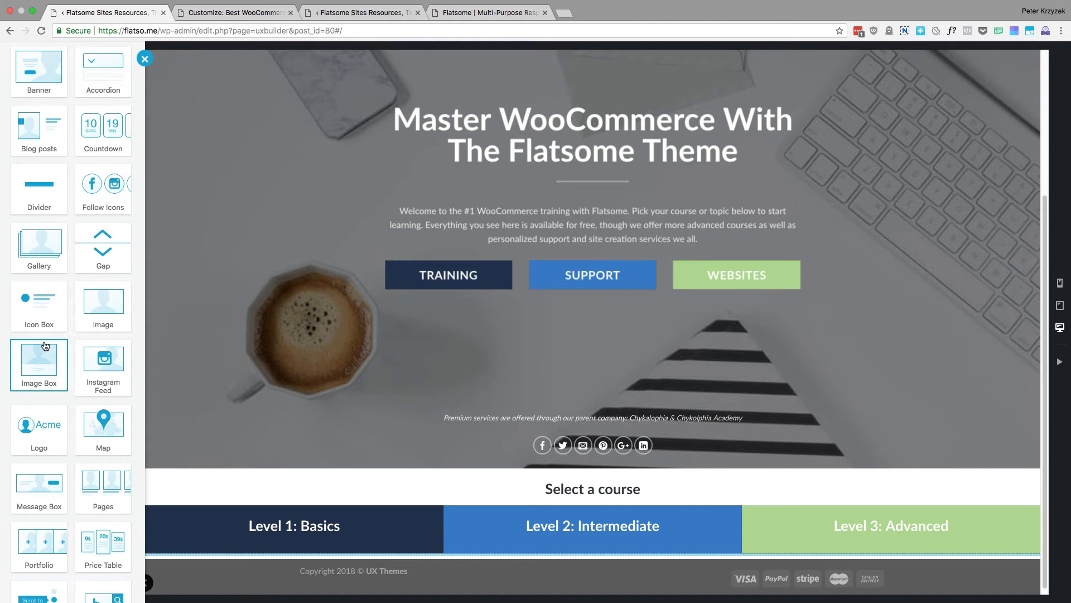
pyautogui.scroll(-5, 45, 345)
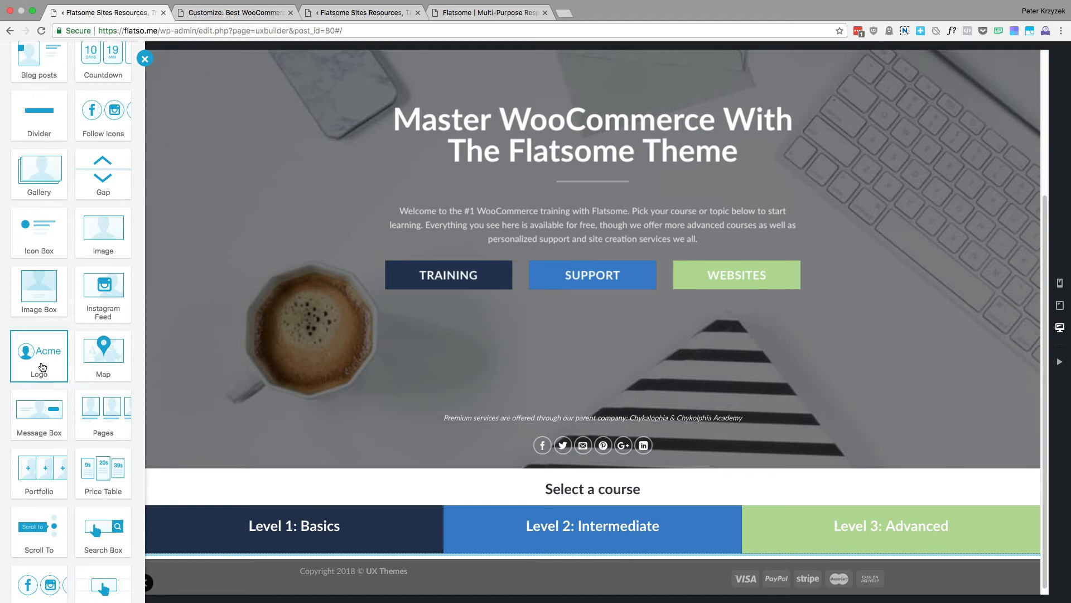
# Look back at the Slider layout element, and examine the Map, Message Box, Pages, Portfolio and Price Table content elements
pyautogui.scroll(4, 39, 296)
pyautogui.scroll(6, 54, 184)
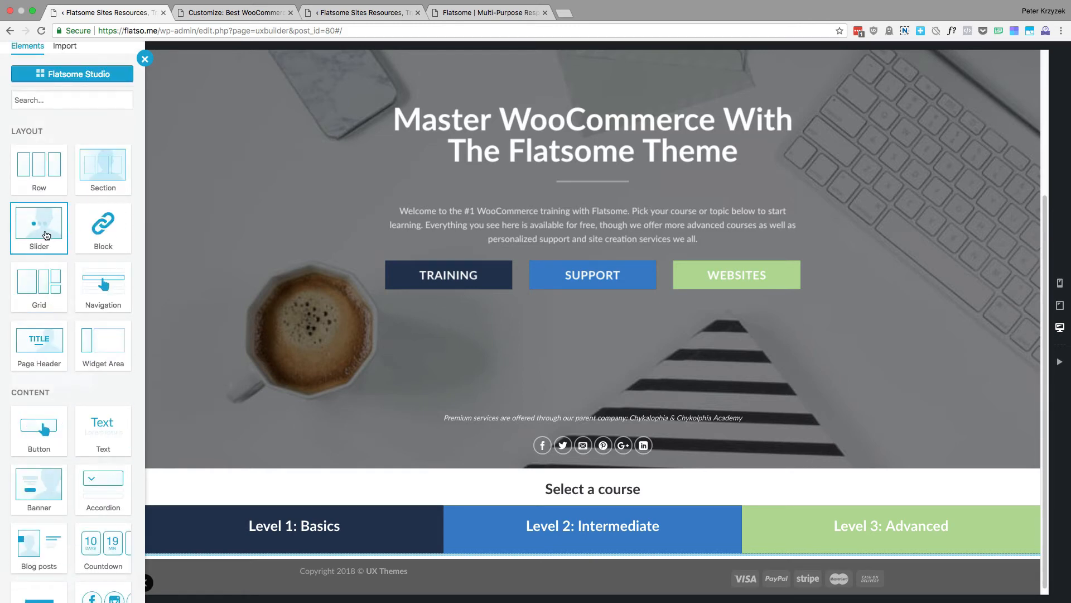
pyautogui.scroll(-8, 39, 234)
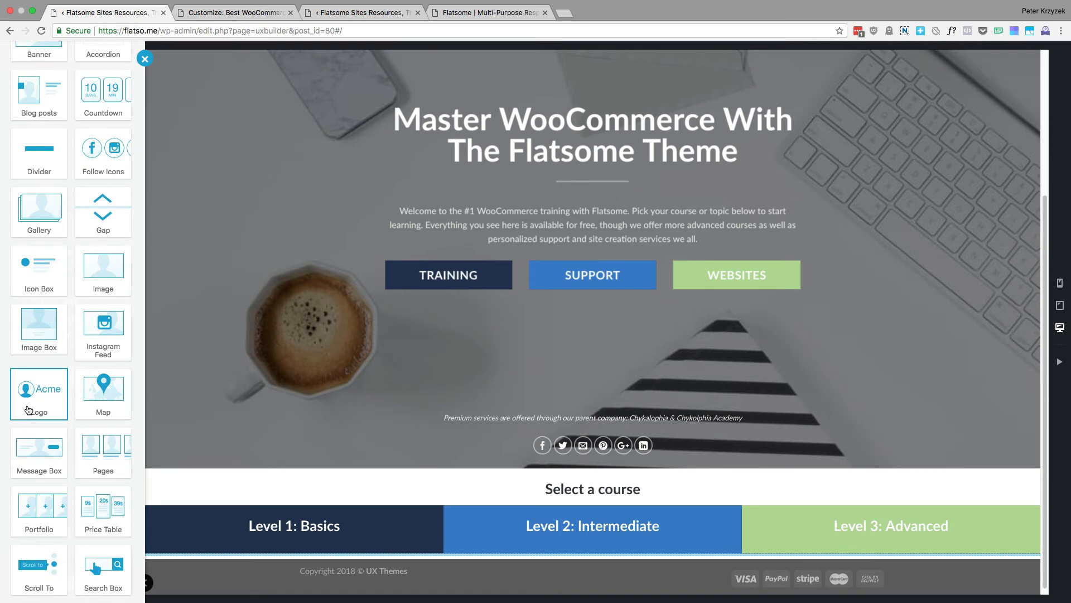
pyautogui.scroll(-1, 22, 407)
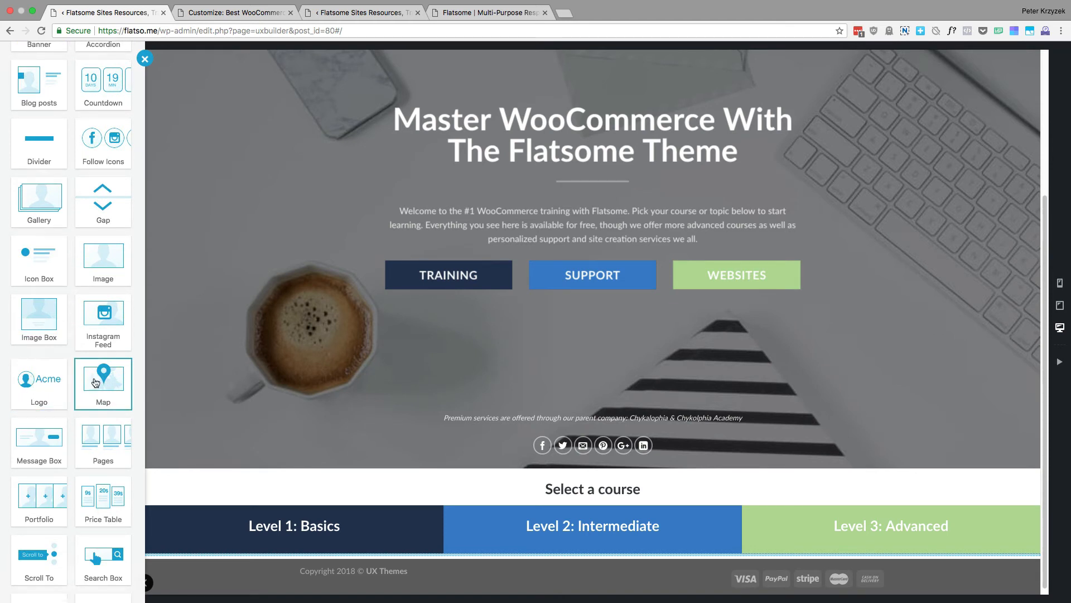
pyautogui.scroll(-2, 96, 383)
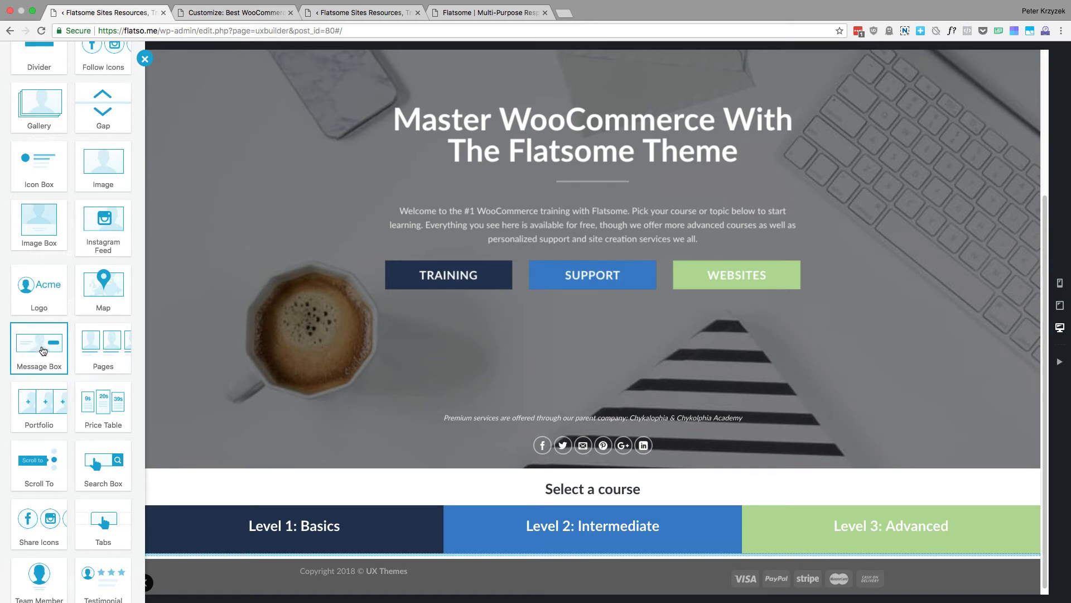
pyautogui.scroll(-1, 40, 346)
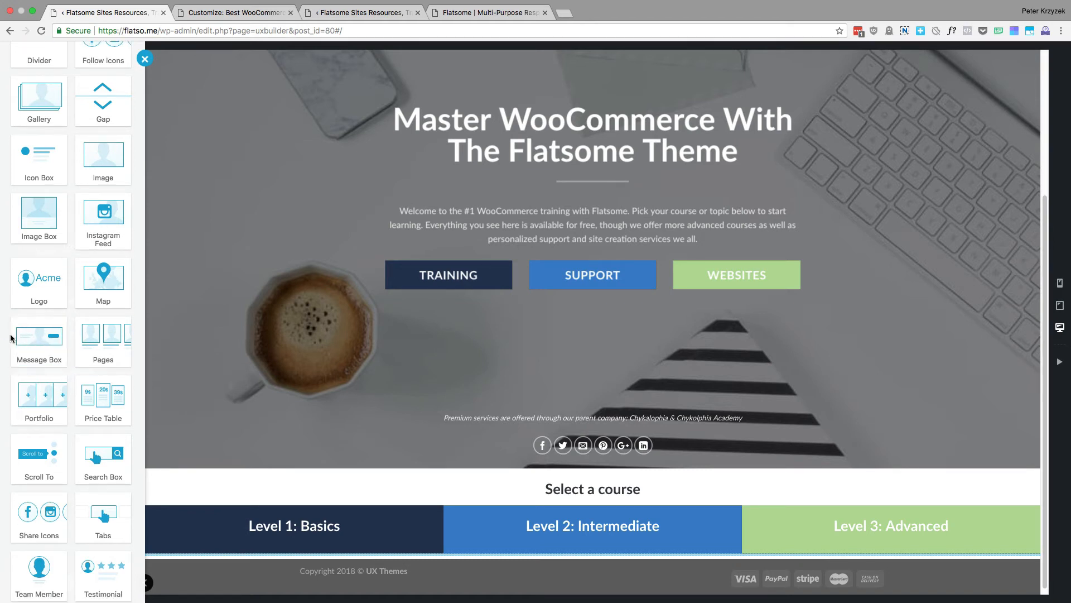
pyautogui.scroll(-1, 25, 337)
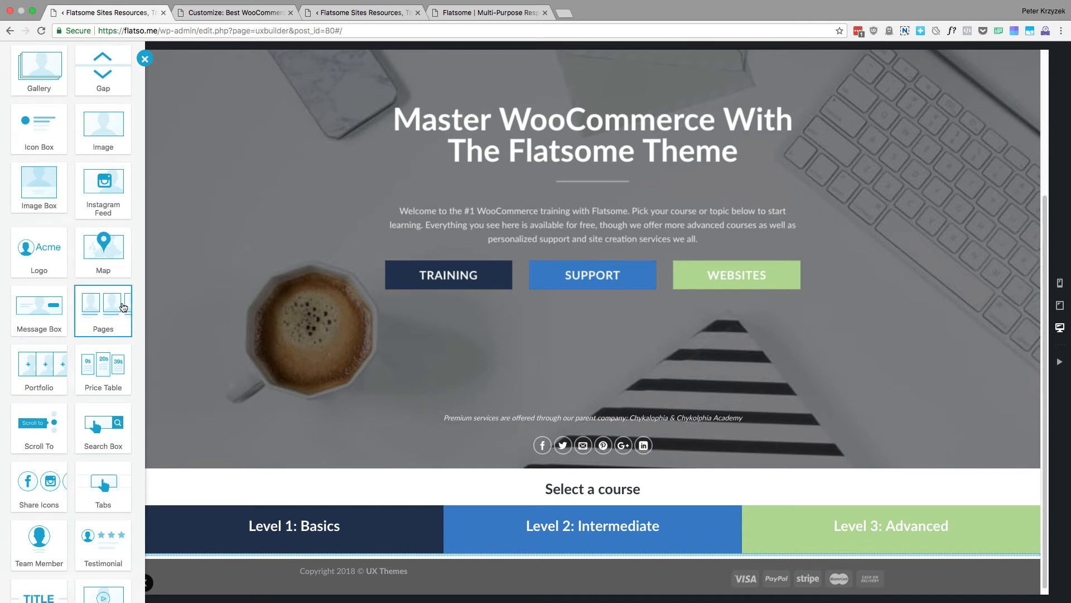
pyautogui.scroll(-2, 40, 340)
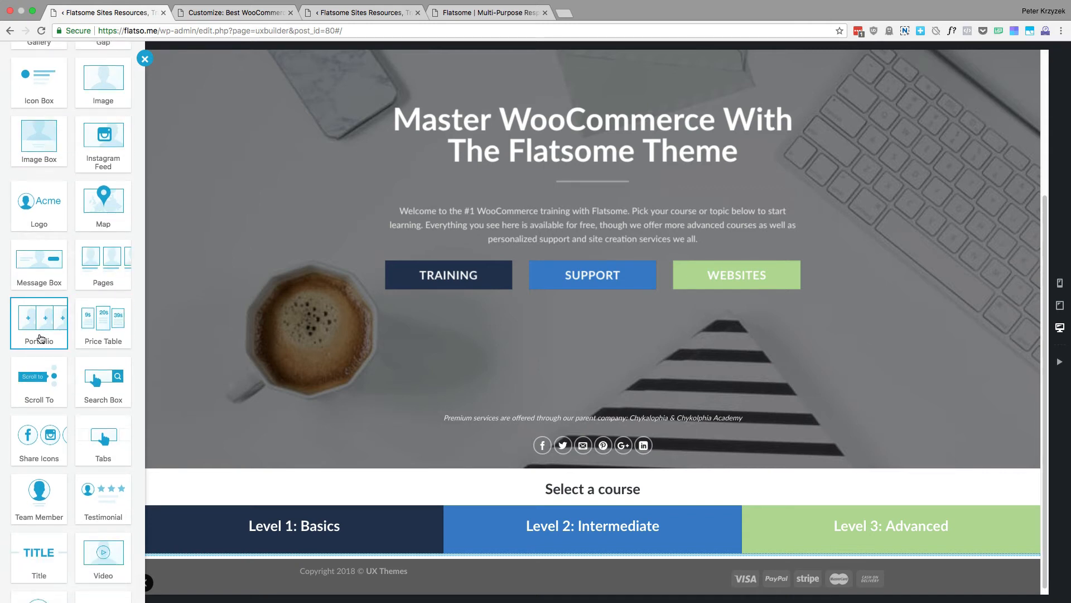
pyautogui.scroll(-1, 41, 338)
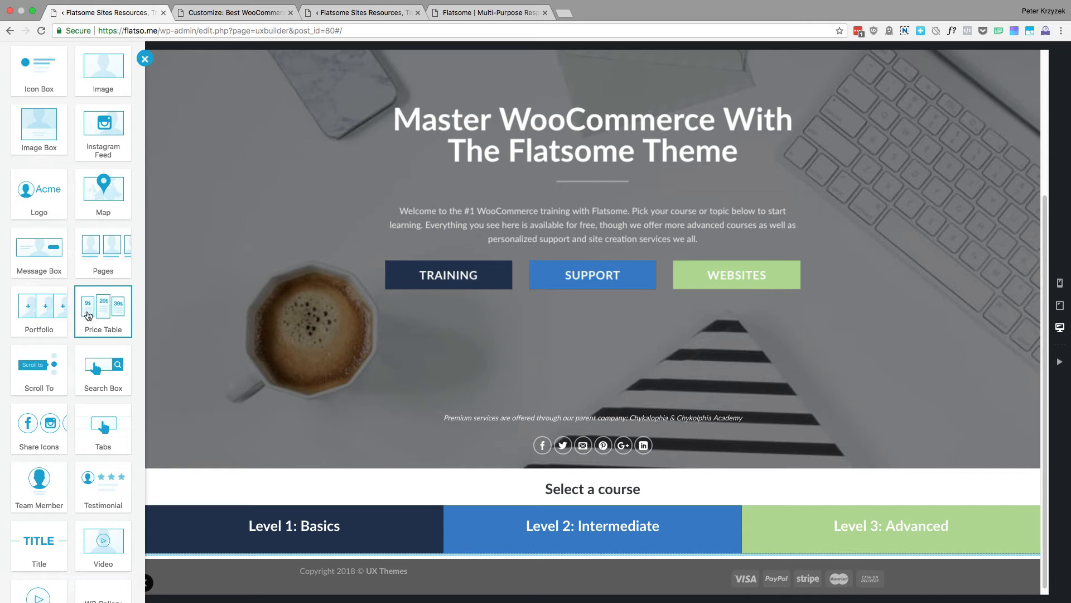
# Examine the Scroll To, Search Box, Share Icons, Tabs, Team Member, Testimonial and Title elements in the content group
pyautogui.scroll(-1, 107, 314)
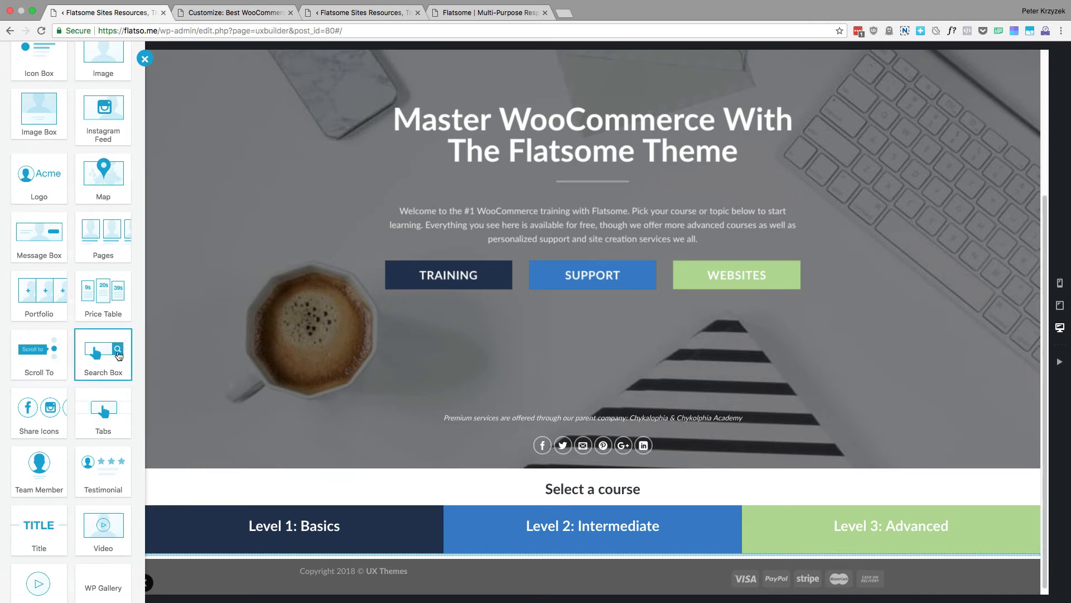
pyautogui.scroll(-1, 106, 338)
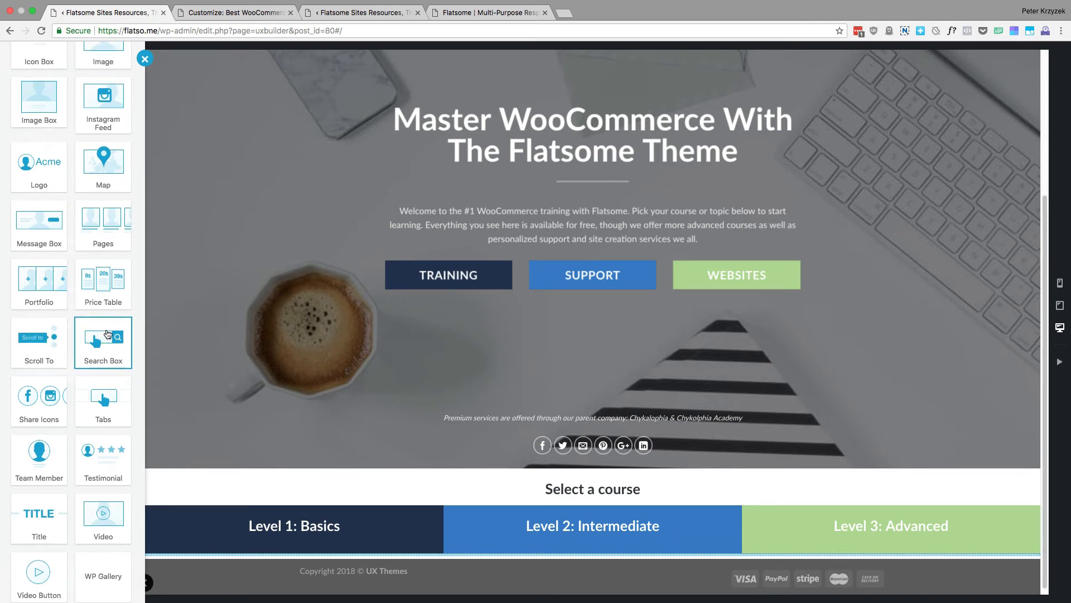
pyautogui.scroll(-1, 92, 332)
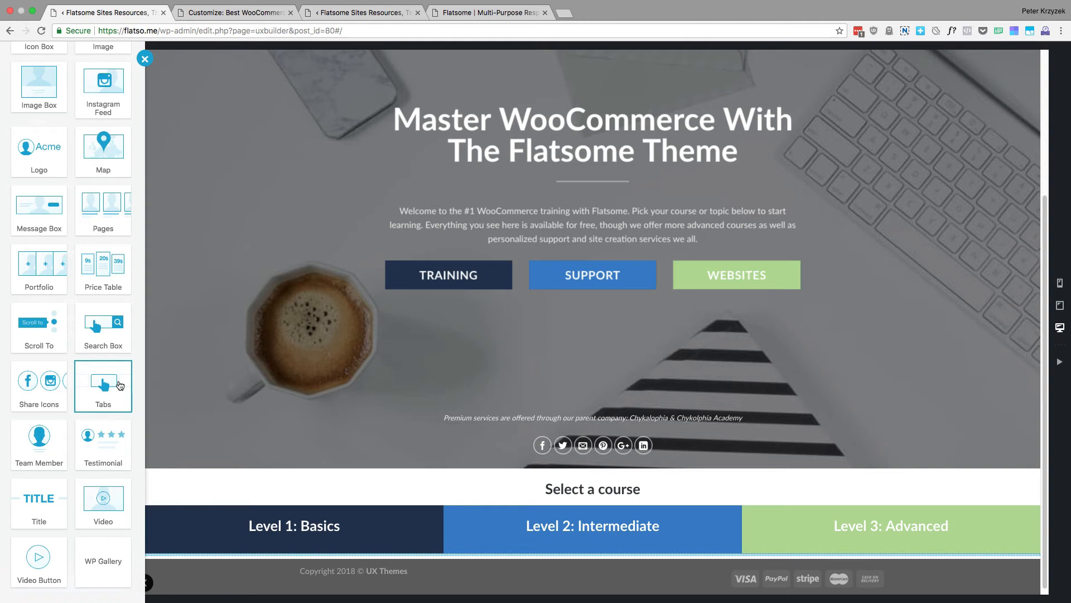
pyautogui.scroll(-2, 119, 385)
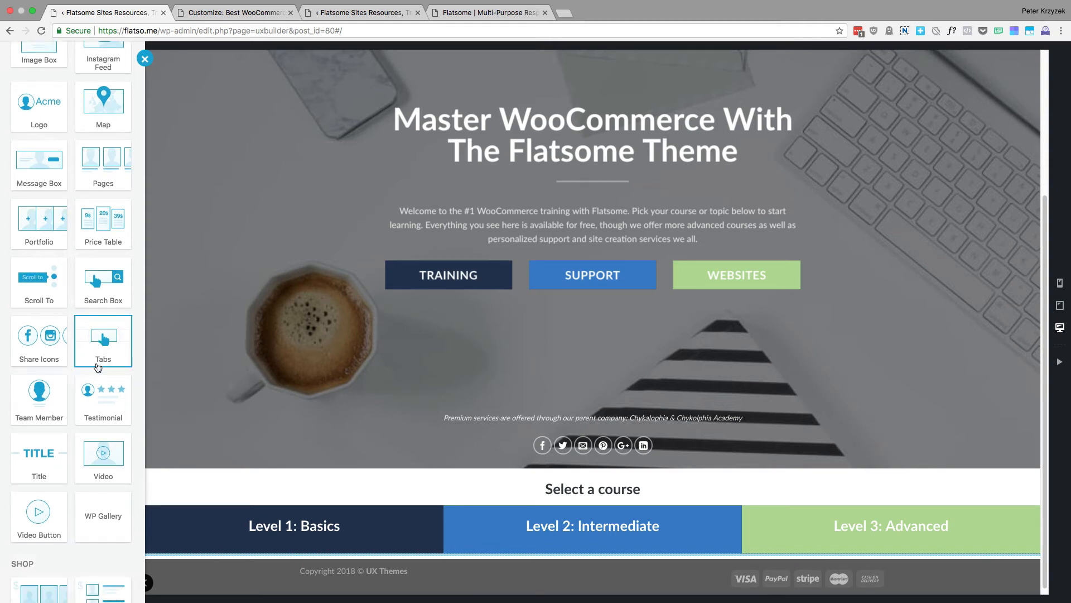
pyautogui.scroll(-1, 84, 363)
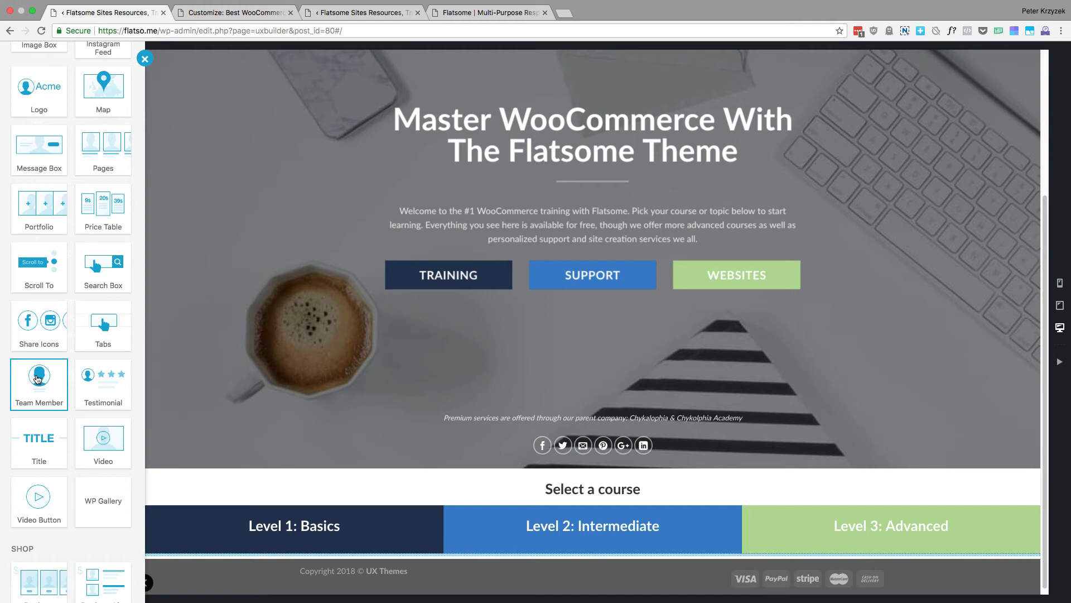
pyautogui.scroll(5, 39, 390)
pyautogui.scroll(-4, 43, 395)
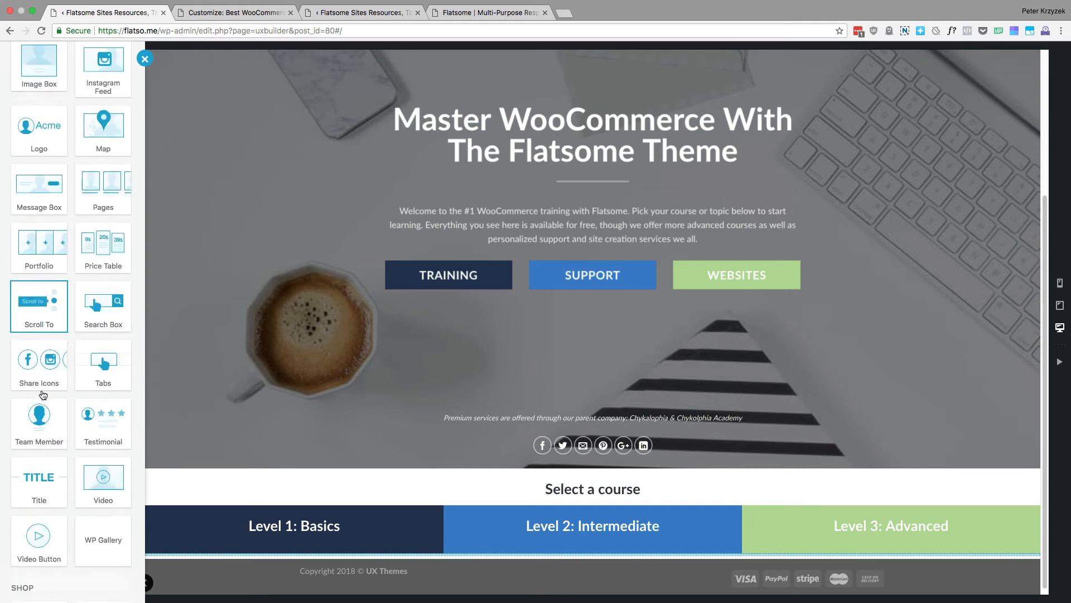
pyautogui.scroll(-2, 43, 394)
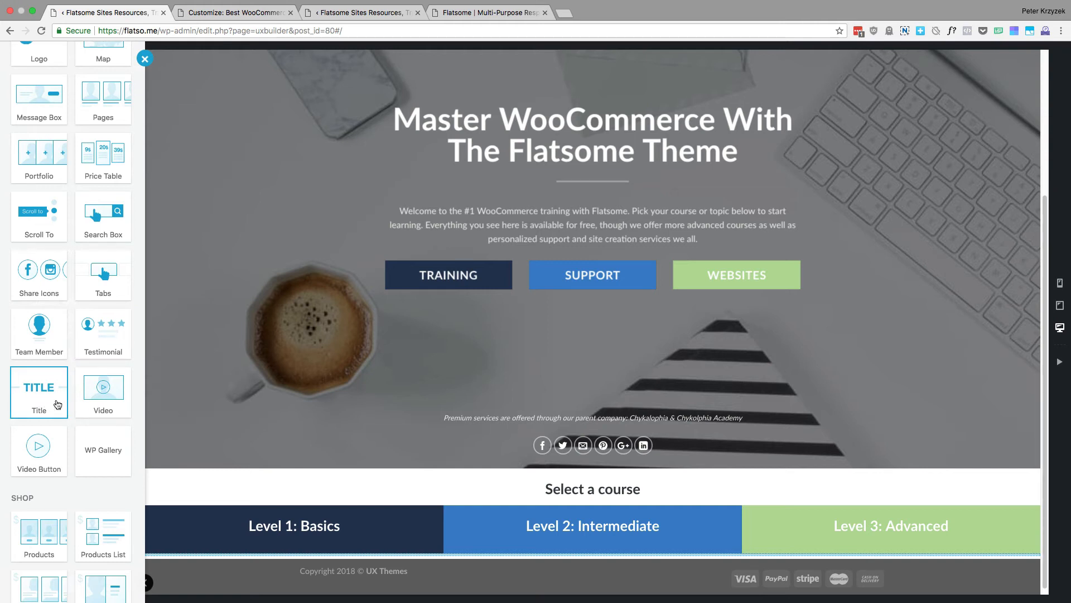
# Compare the Title element with Page Header, and examine the Video, Video Button and WP Gallery elements
pyautogui.scroll(5, 42, 385)
pyautogui.scroll(3, 52, 348)
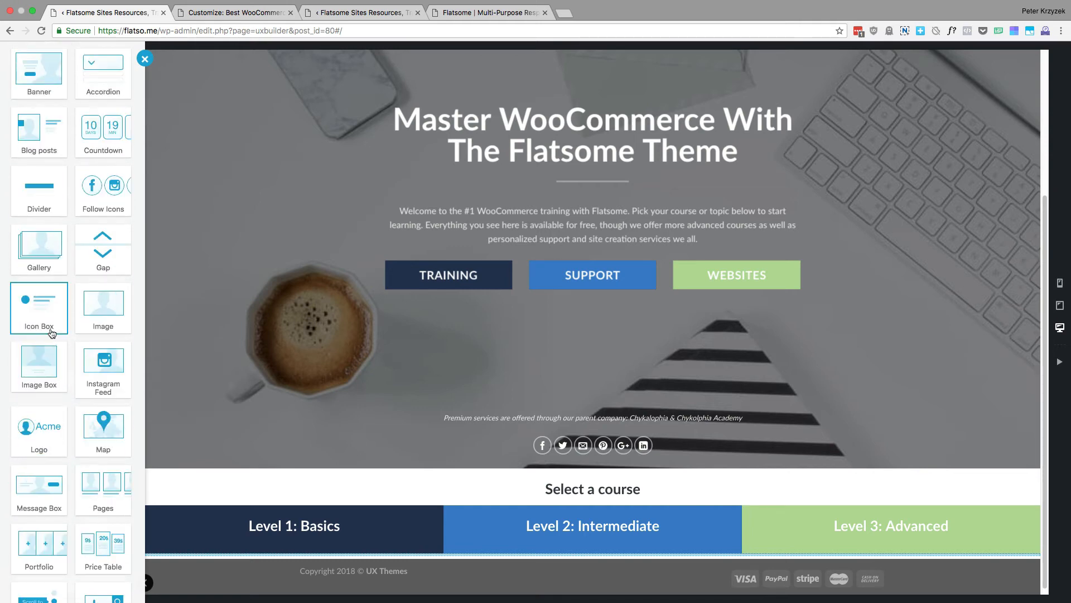
pyautogui.scroll(2, 74, 270)
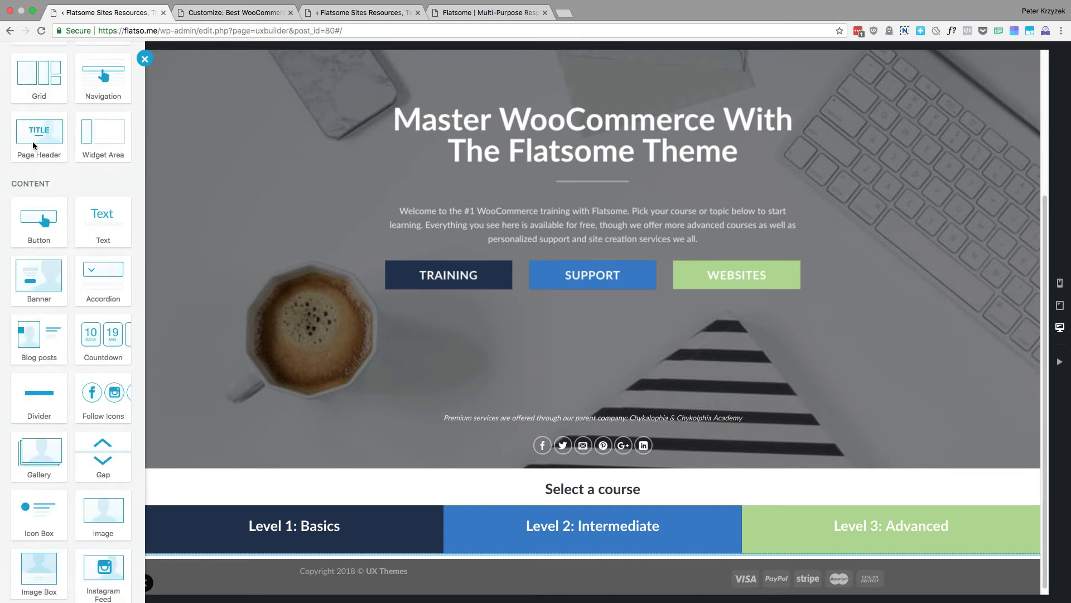
pyautogui.scroll(-10, 34, 139)
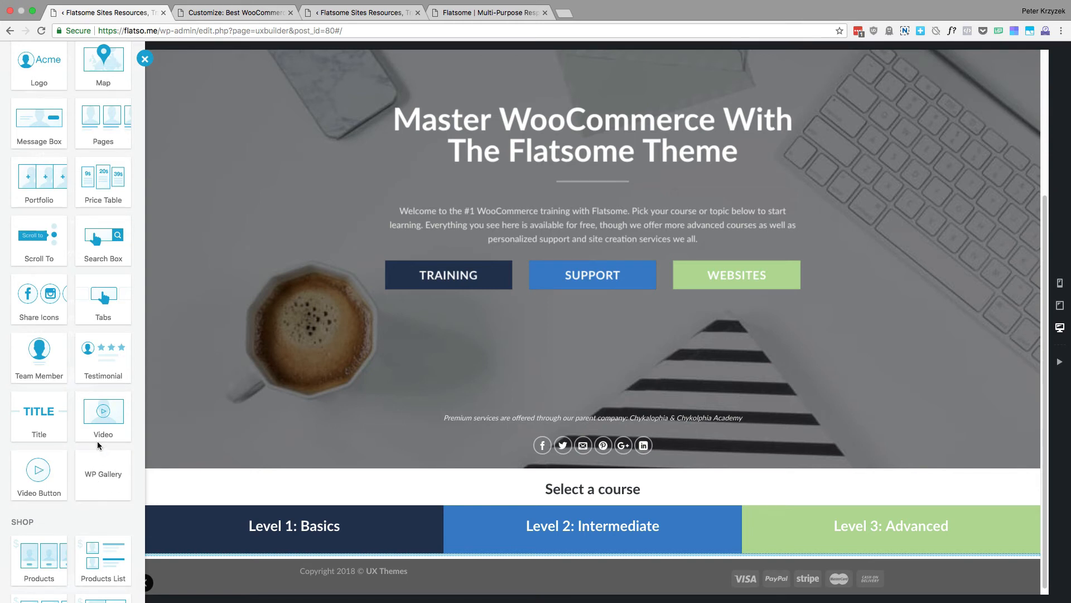
pyautogui.scroll(10, 97, 440)
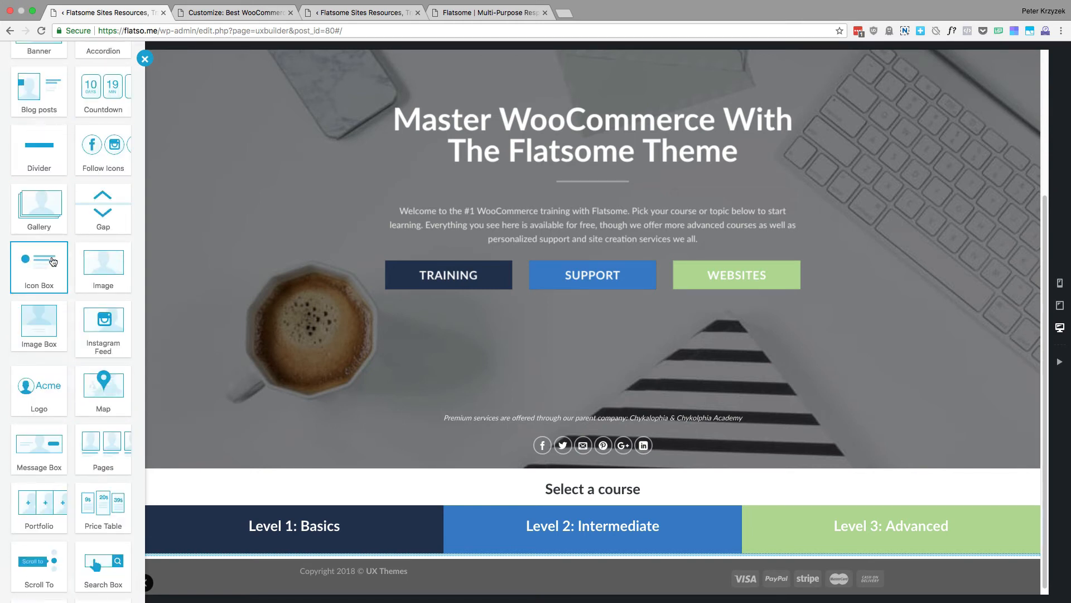
pyautogui.scroll(2, 40, 240)
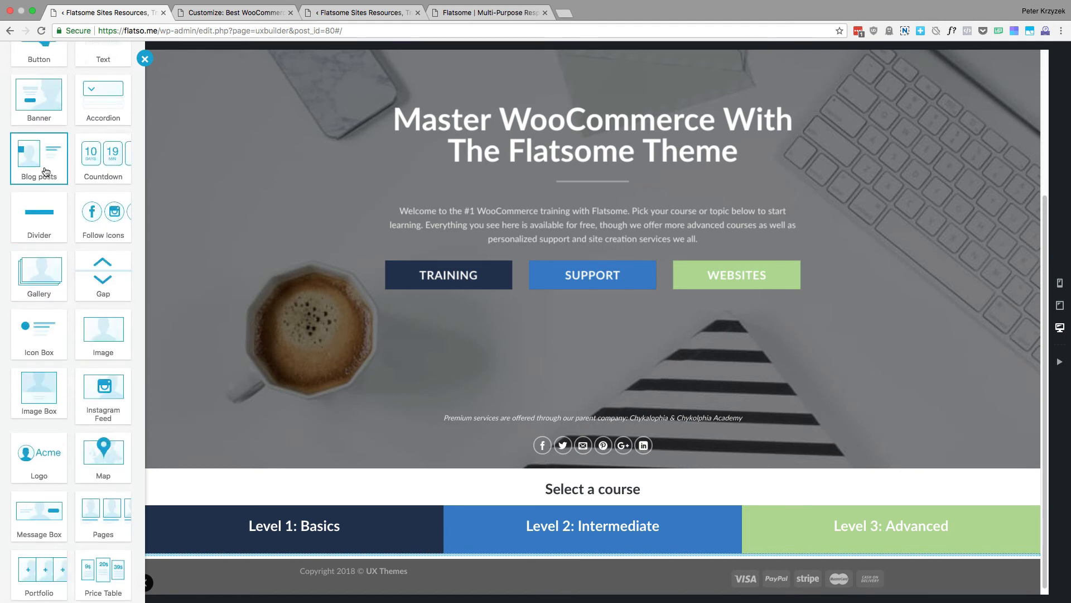
pyautogui.scroll(5, 45, 179)
pyautogui.scroll(-16, 53, 206)
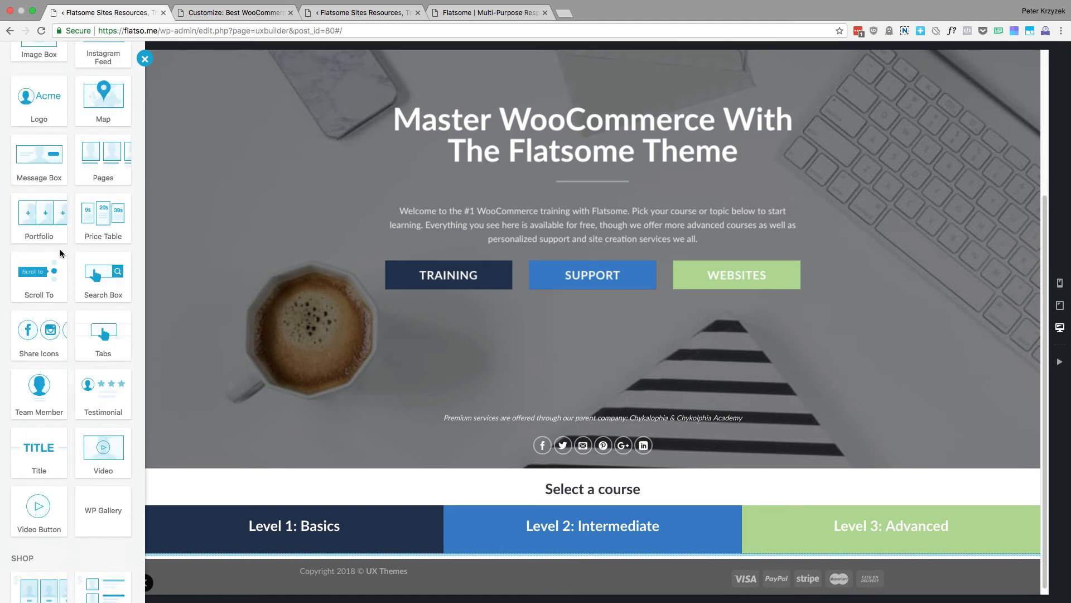
pyautogui.scroll(-1, 60, 253)
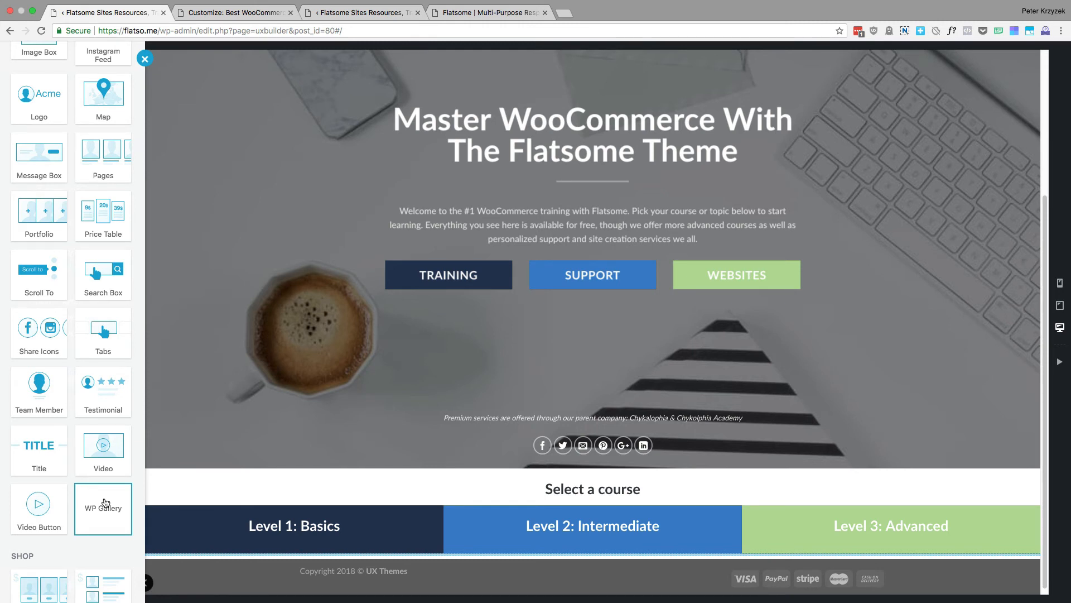
# Examine the Shop elements, from Products to the WooCommerce product lists, and review the layout and content elements once more
pyautogui.scroll(-6, 104, 503)
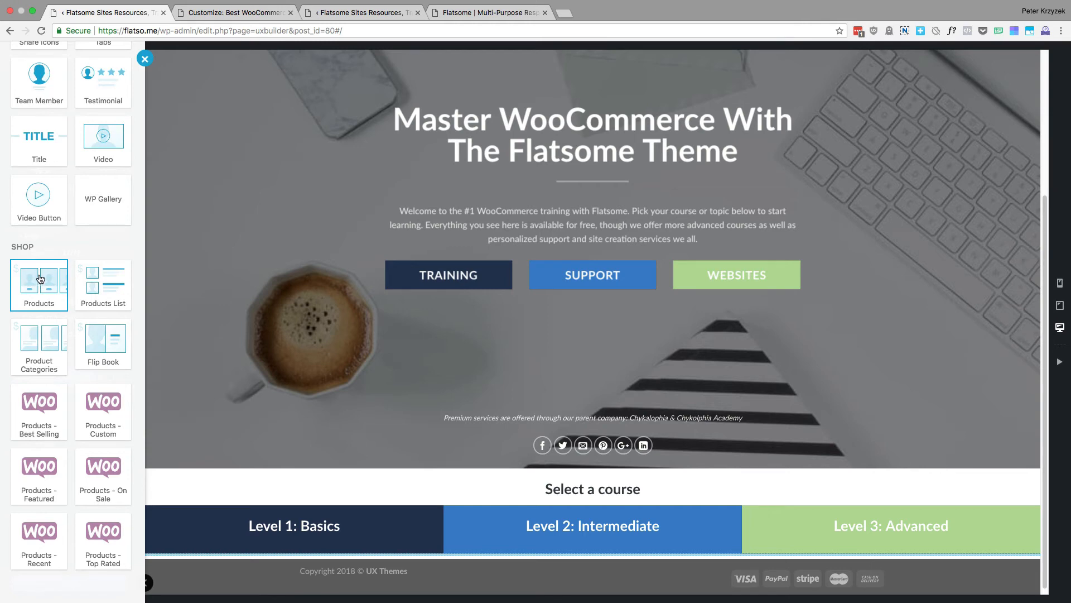
pyautogui.scroll(10, 51, 287)
pyautogui.scroll(5, 71, 293)
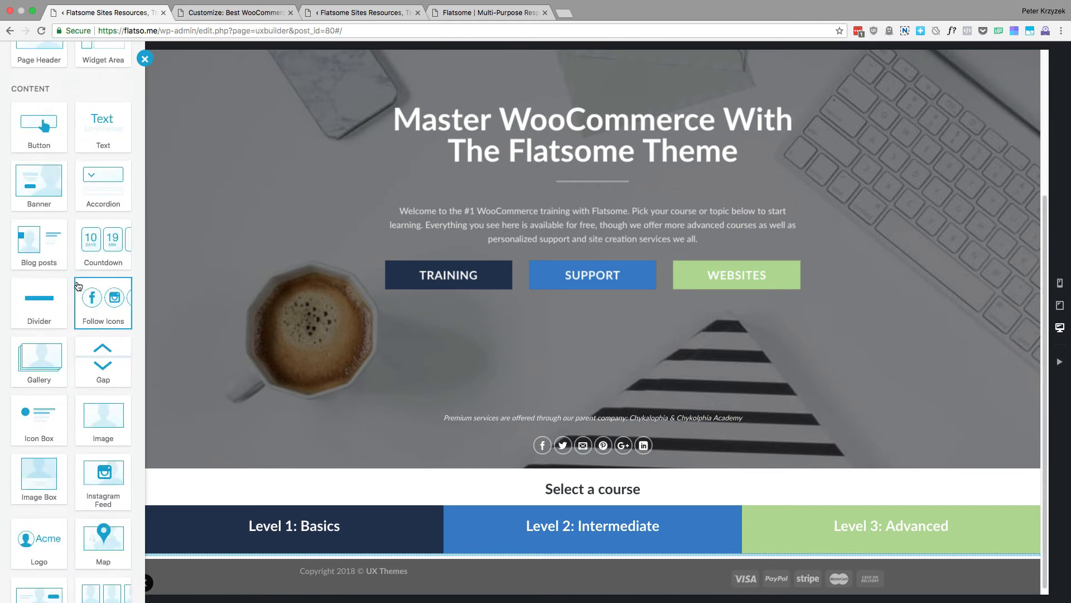
pyautogui.scroll(5, 75, 273)
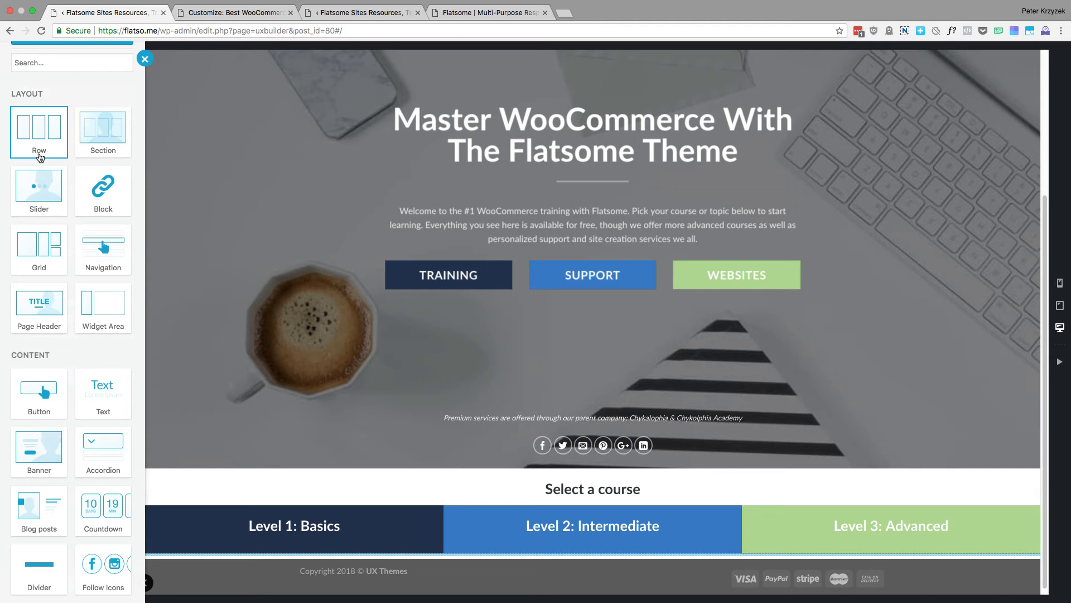
pyautogui.scroll(-1, 109, 302)
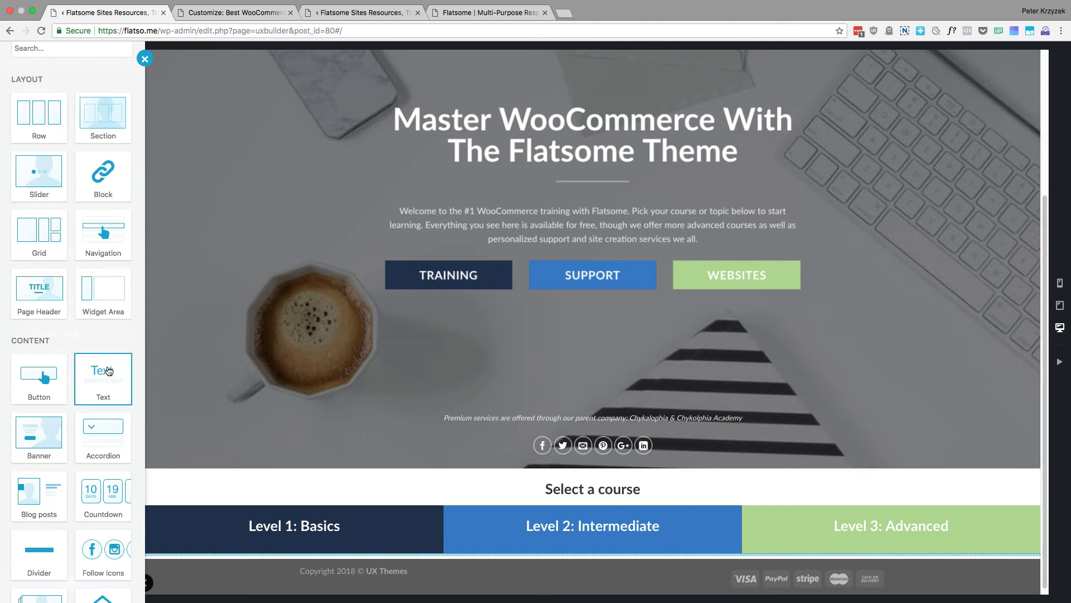
pyautogui.scroll(-8, 46, 371)
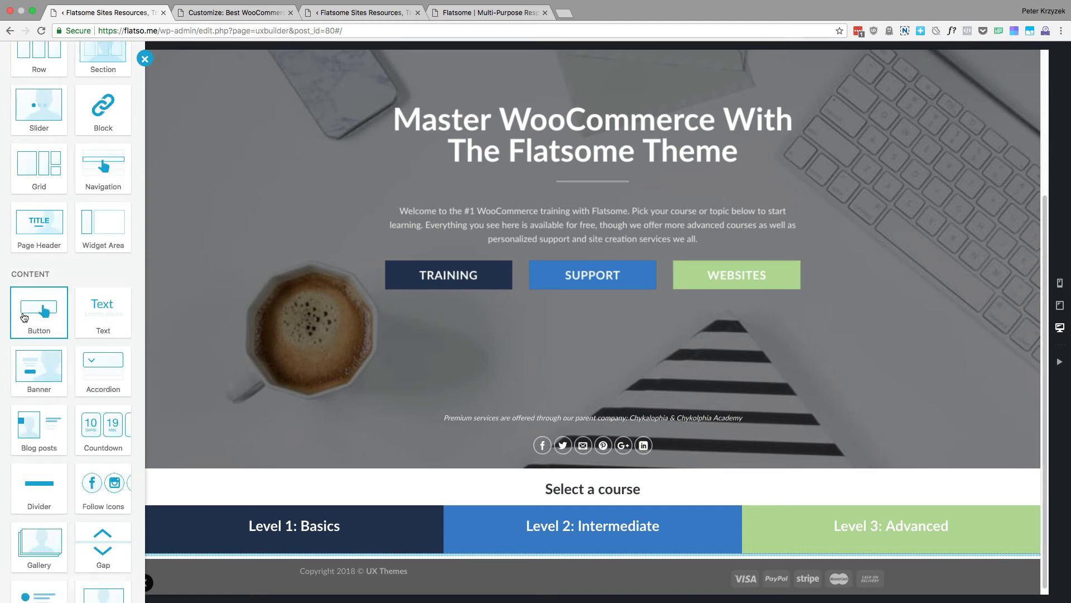
pyautogui.scroll(-9, 46, 385)
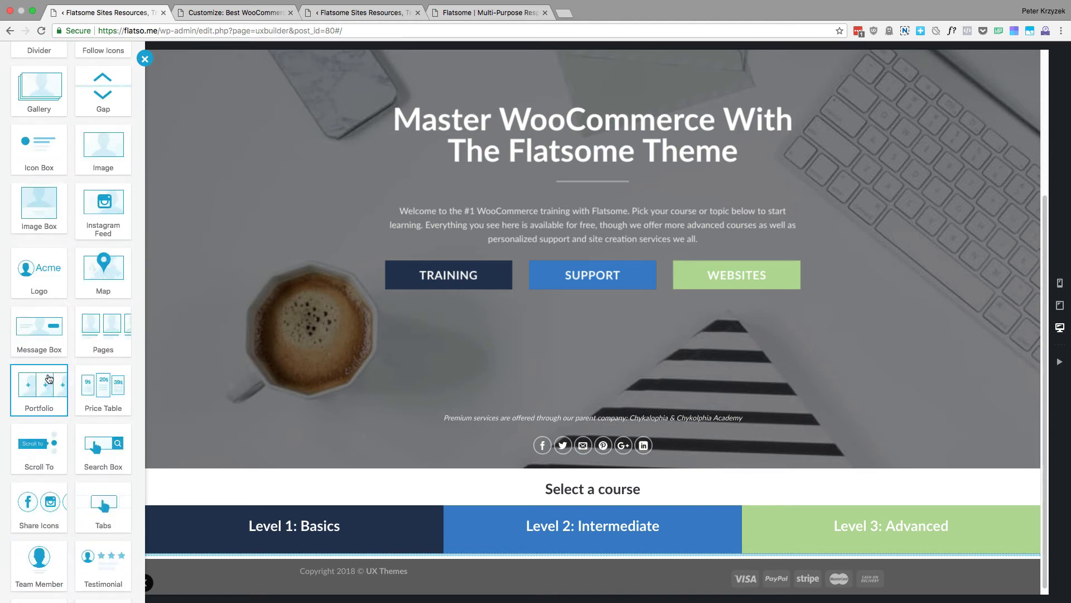
# Look over the remaining content elements and the Shop elements, from Products to the WooCommerce Top Rated list
pyautogui.scroll(-5, 67, 374)
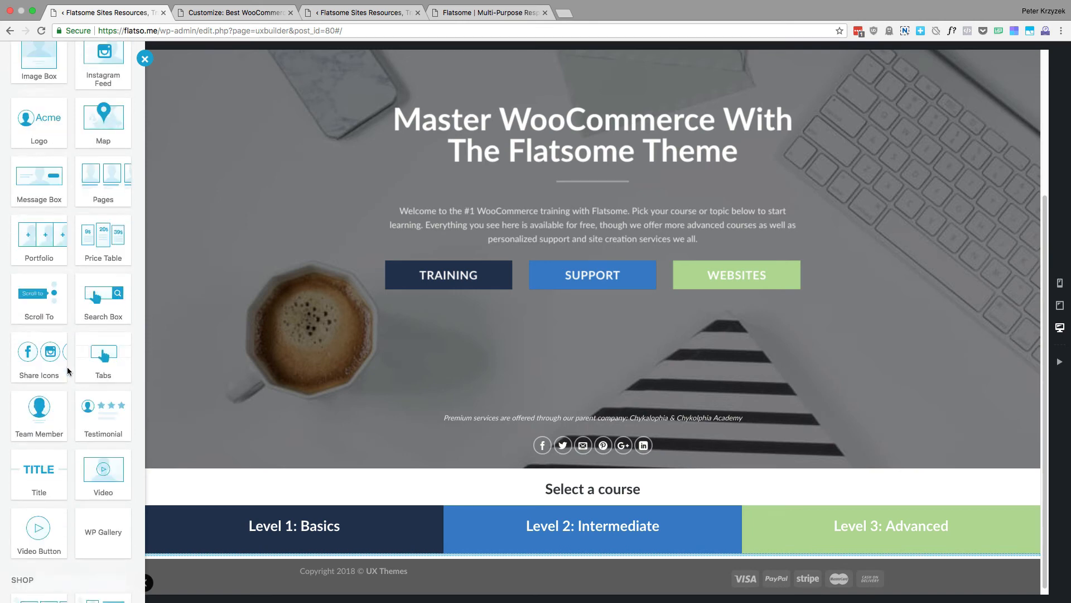
pyautogui.scroll(-5, 69, 370)
pyautogui.scroll(-5, 71, 370)
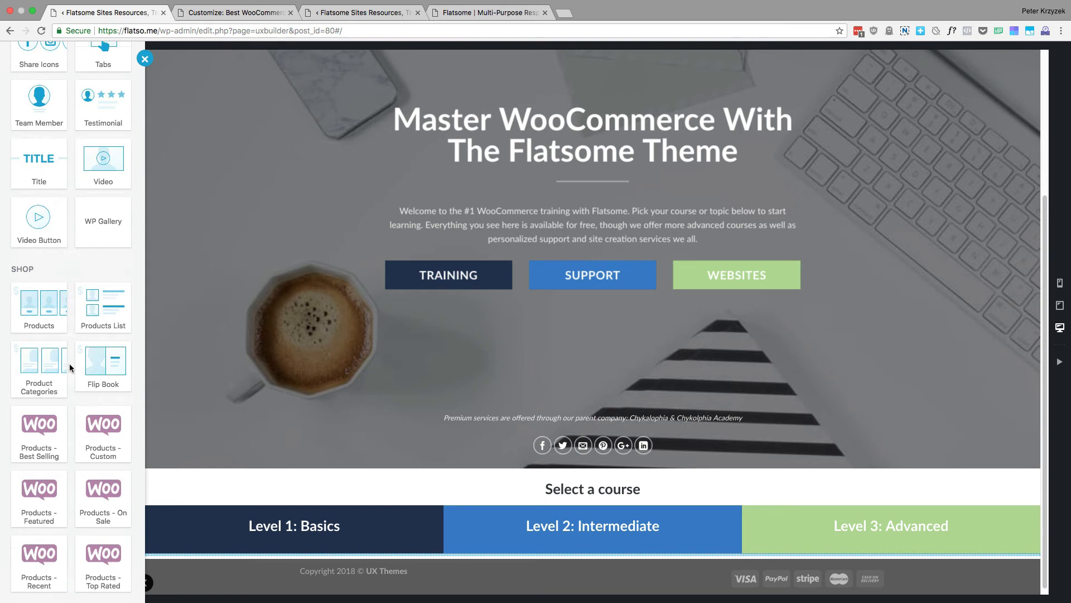
pyautogui.scroll(-1, 69, 363)
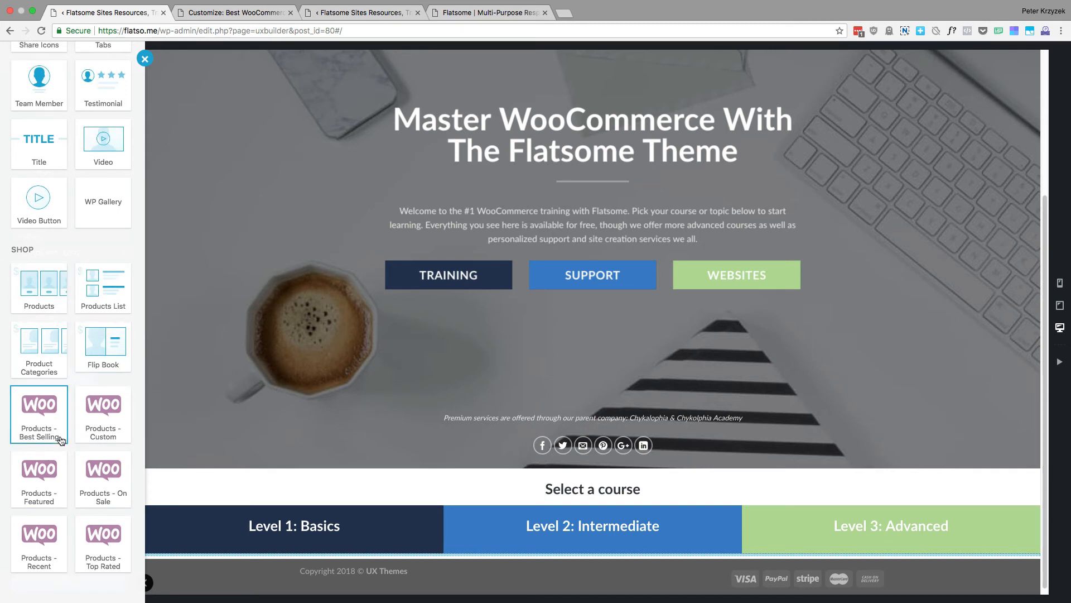
pyautogui.scroll(1, 58, 434)
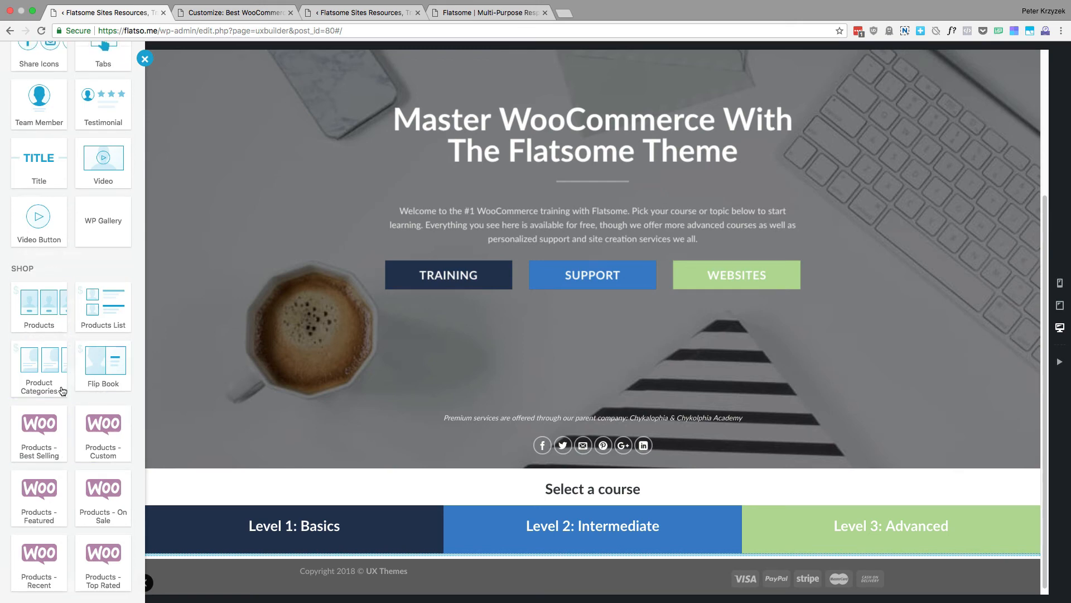
pyautogui.scroll(4, 70, 395)
pyautogui.scroll(10, 70, 395)
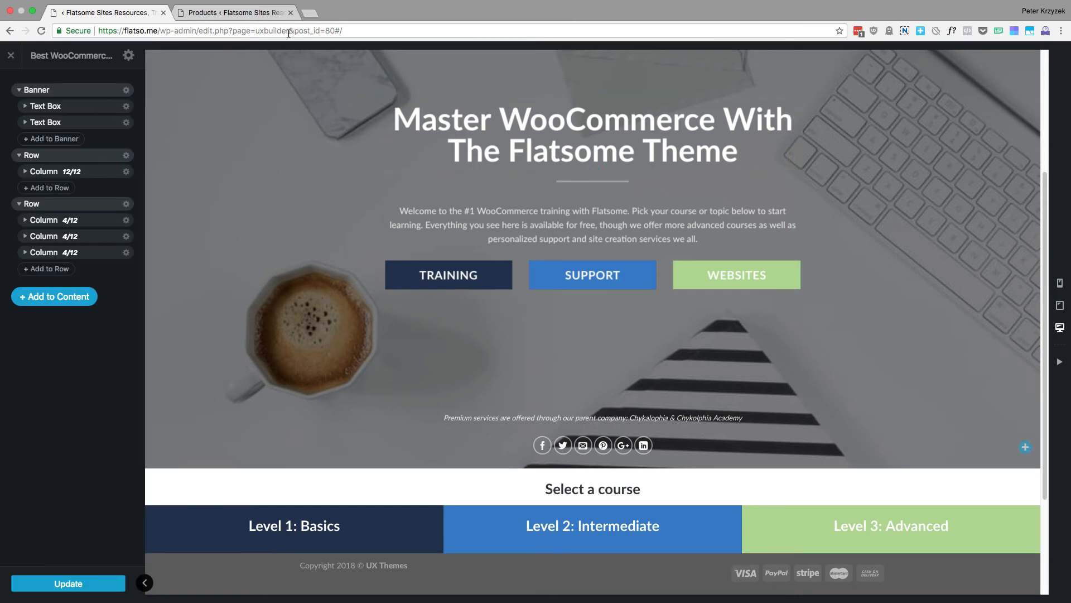
# Review the list of sample WooCommerce products in the WordPress admin, and return to the page in UX Builder
pyautogui.click(235, 12)
pyautogui.scroll(-8, 270, 301)
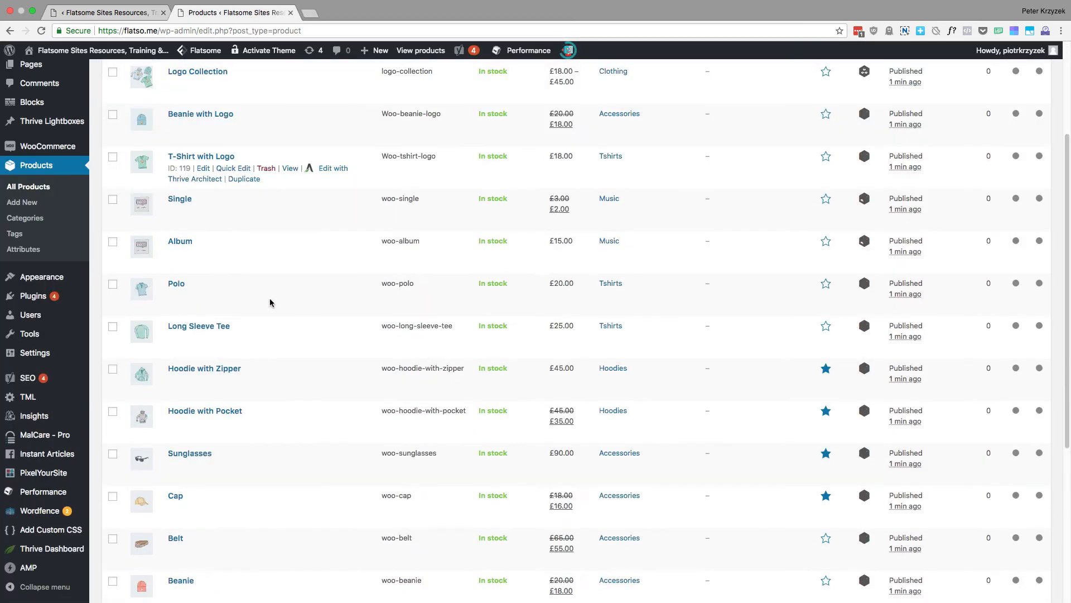
pyautogui.scroll(8, 215, 253)
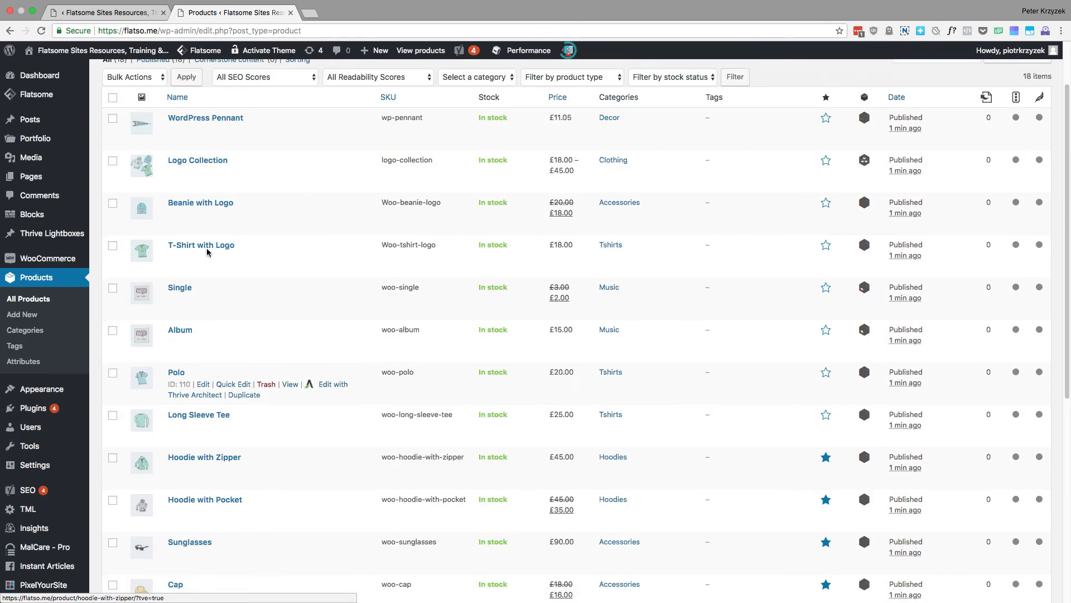
pyautogui.click(117, 12)
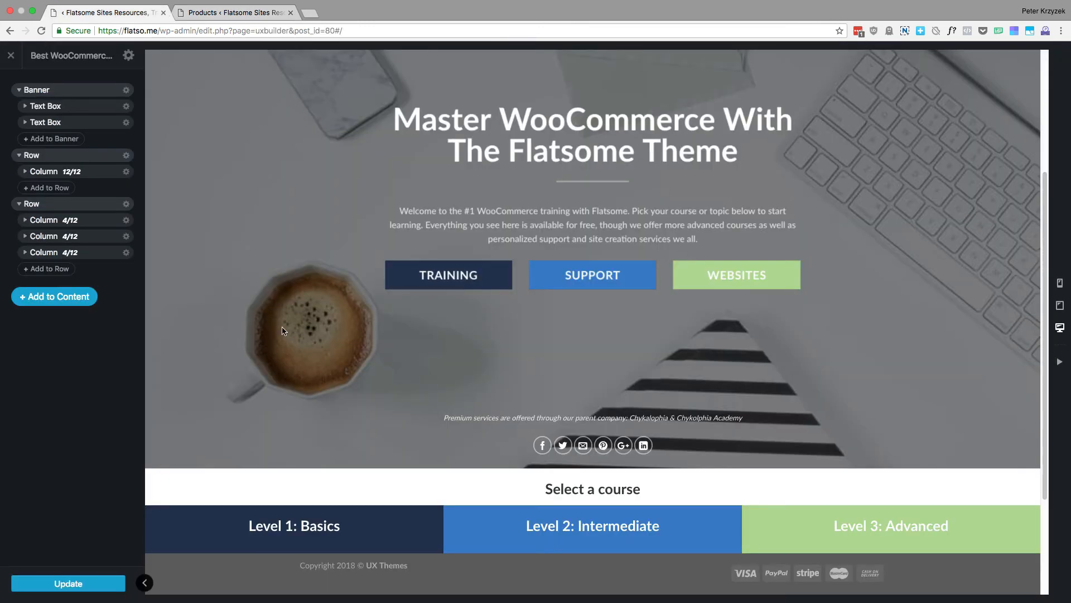
# Add the Products element from the Shop group to the page content, below the course level row
pyautogui.click(43, 305)
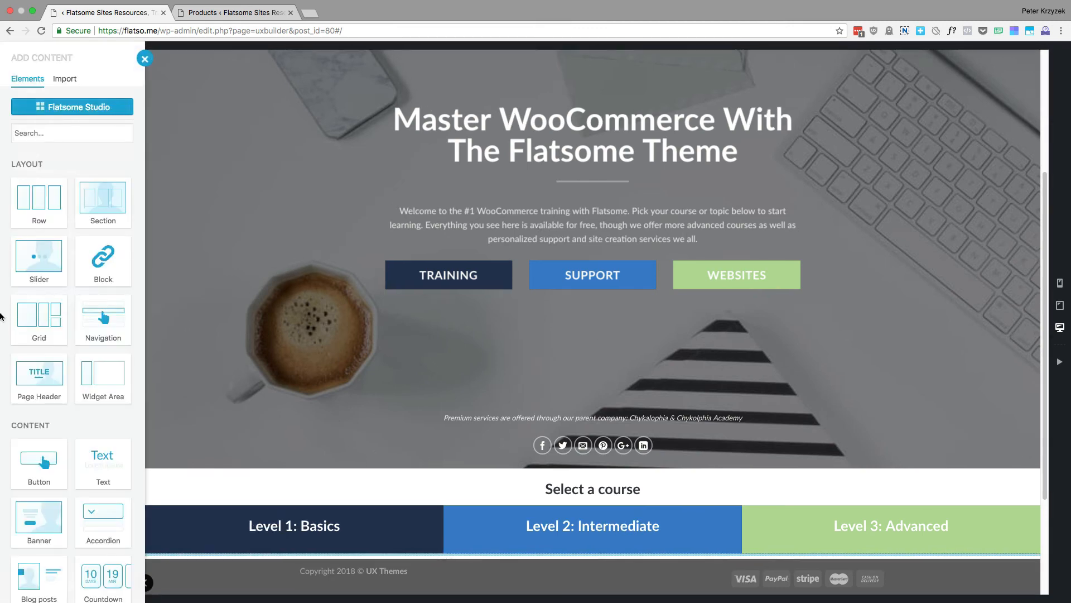
pyautogui.scroll(-10, 83, 402)
pyautogui.scroll(-3, 86, 408)
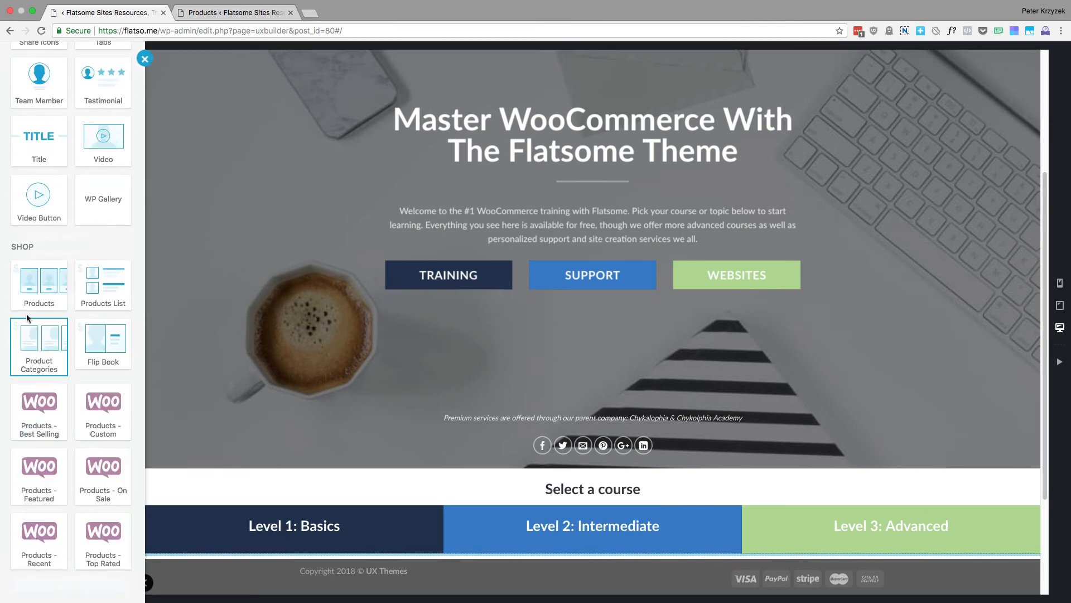
pyautogui.click(41, 297)
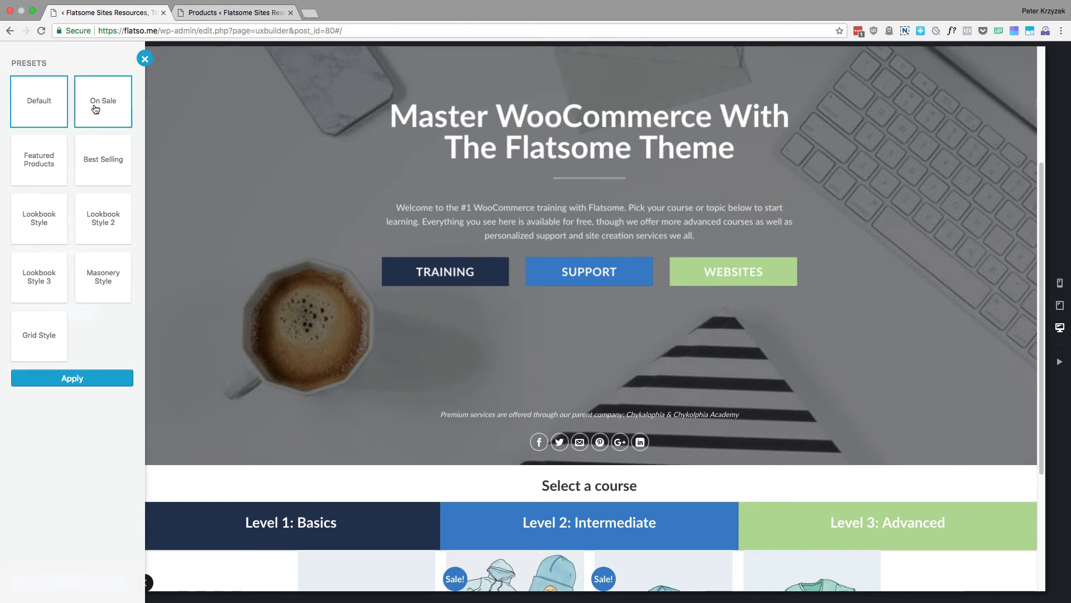
# Preview the Best Selling, Featured Products, Lookbook Style and Lookbook Style 2 presets, and apply the Default preset to the Products element
pyautogui.click(96, 168)
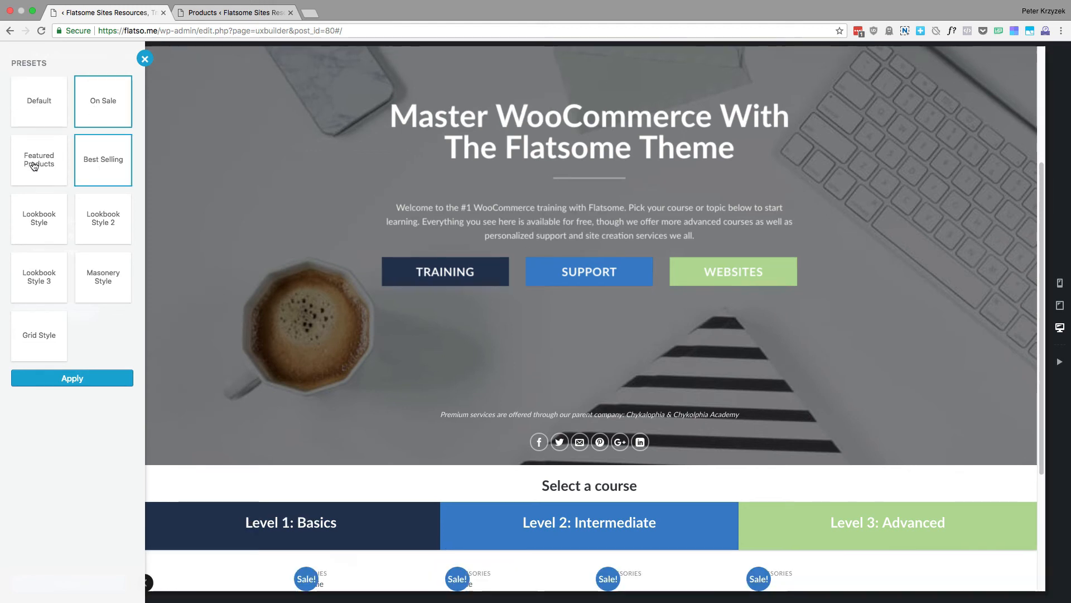
pyautogui.click(36, 164)
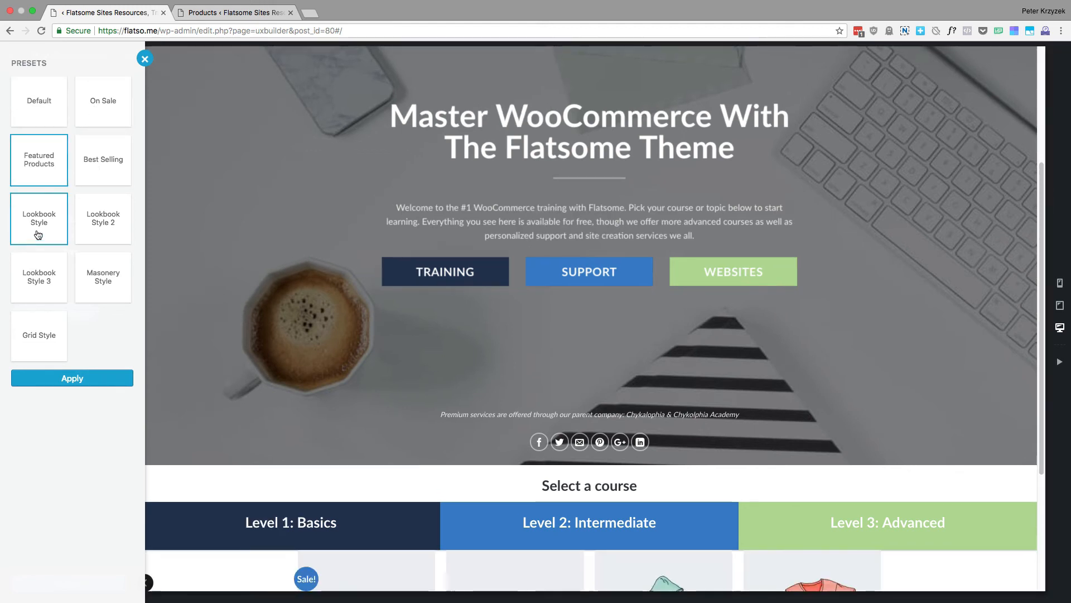
pyautogui.click(38, 233)
pyautogui.click(85, 229)
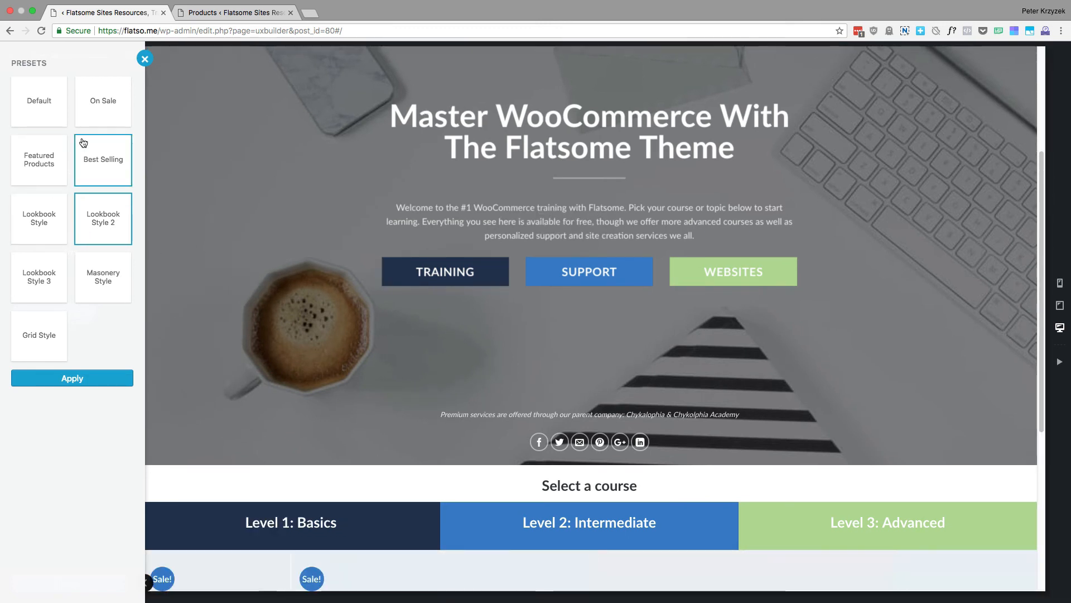
pyautogui.click(49, 104)
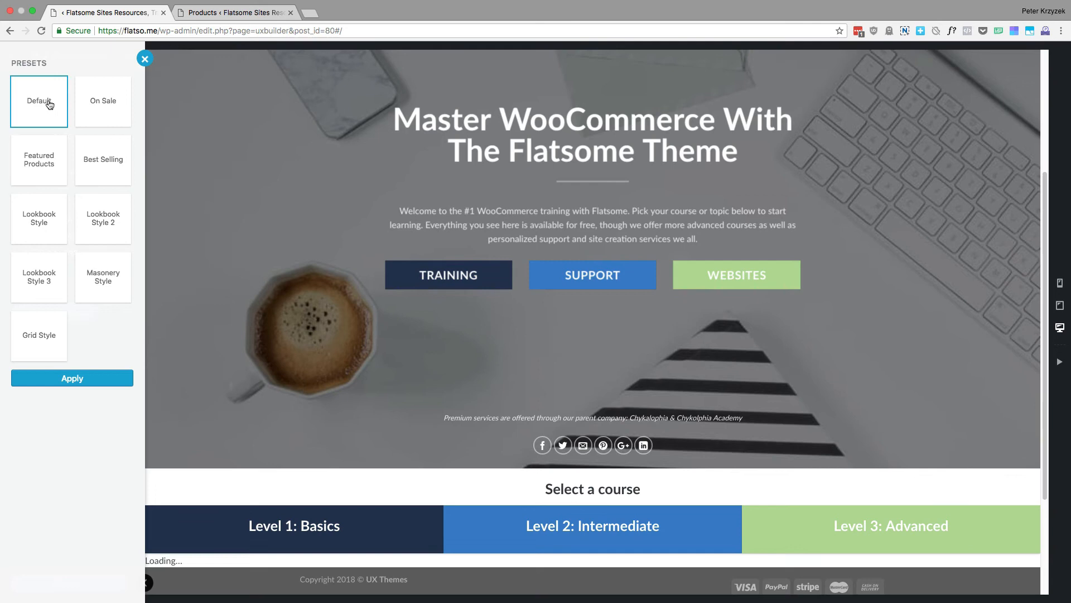
pyautogui.click(83, 380)
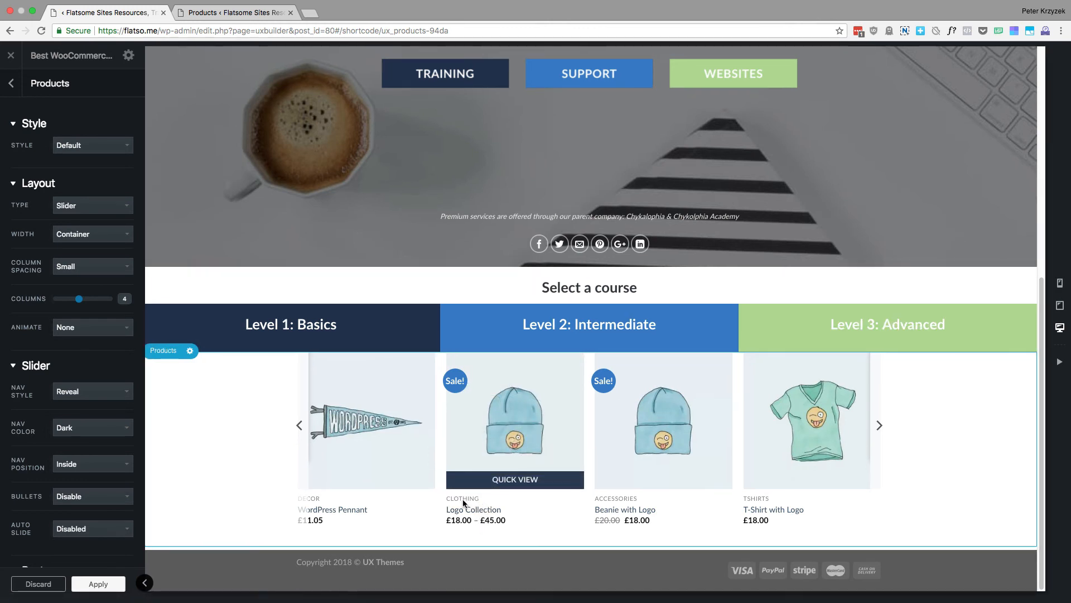
# Try the Normal and Overlay styles on the Products element and compare how the product cards look
pyautogui.click(102, 147)
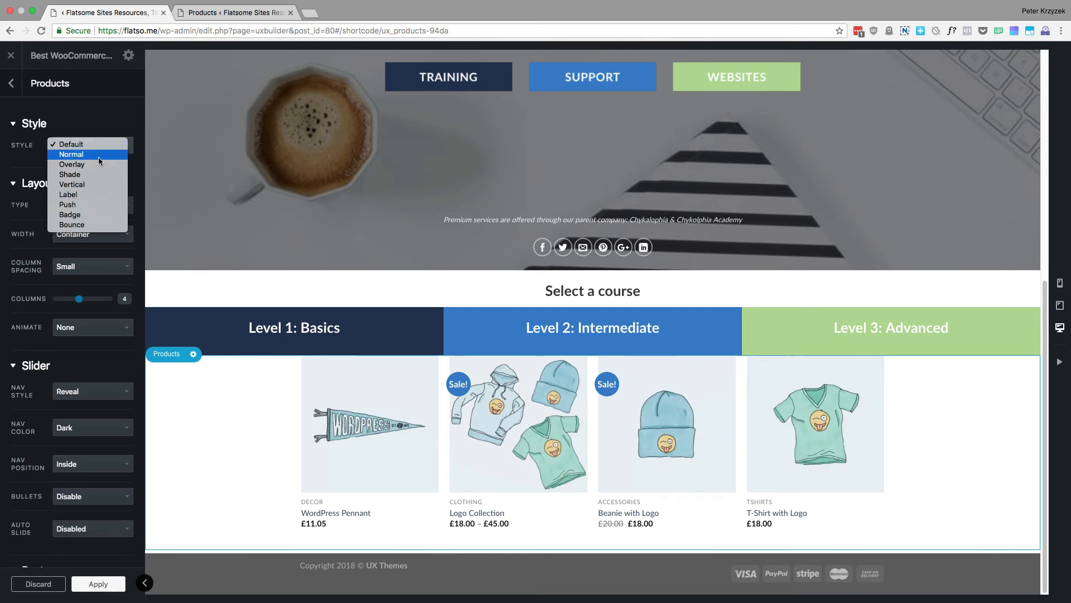
pyautogui.click(98, 155)
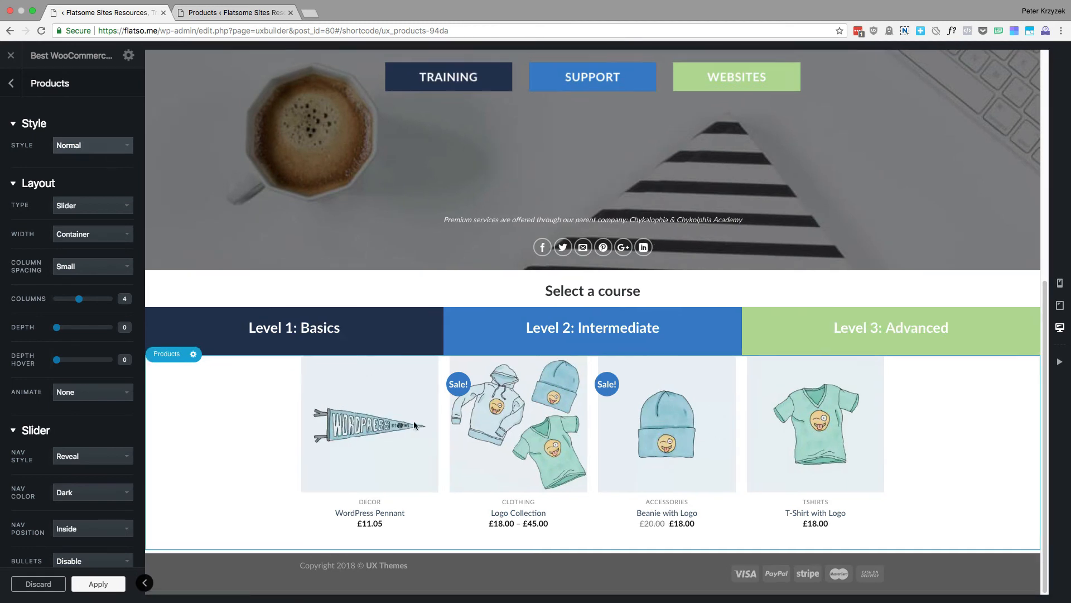
pyautogui.moveTo(398, 465)
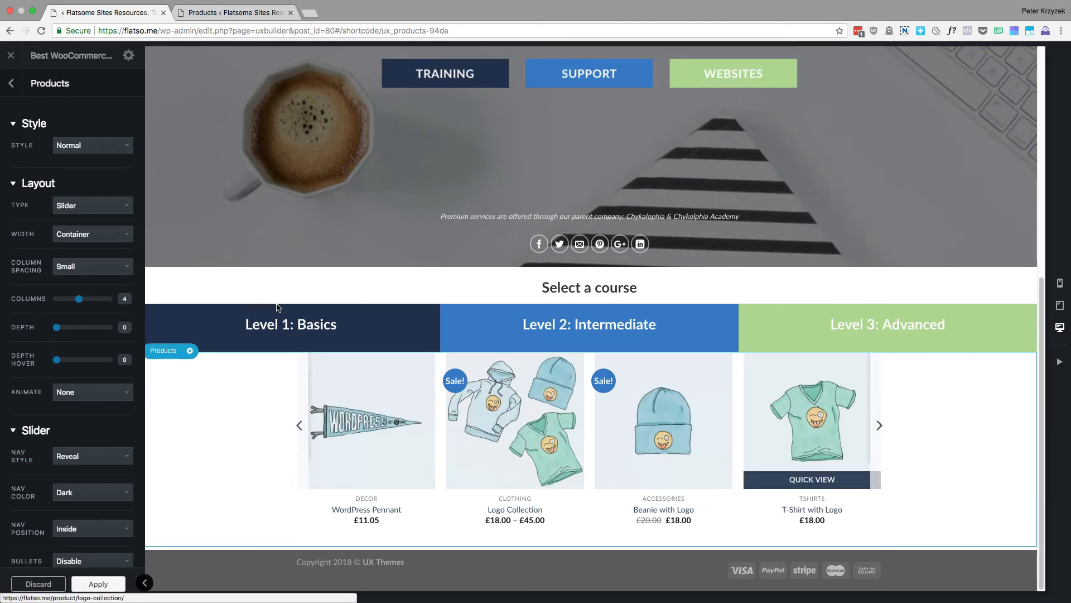
pyautogui.click(91, 144)
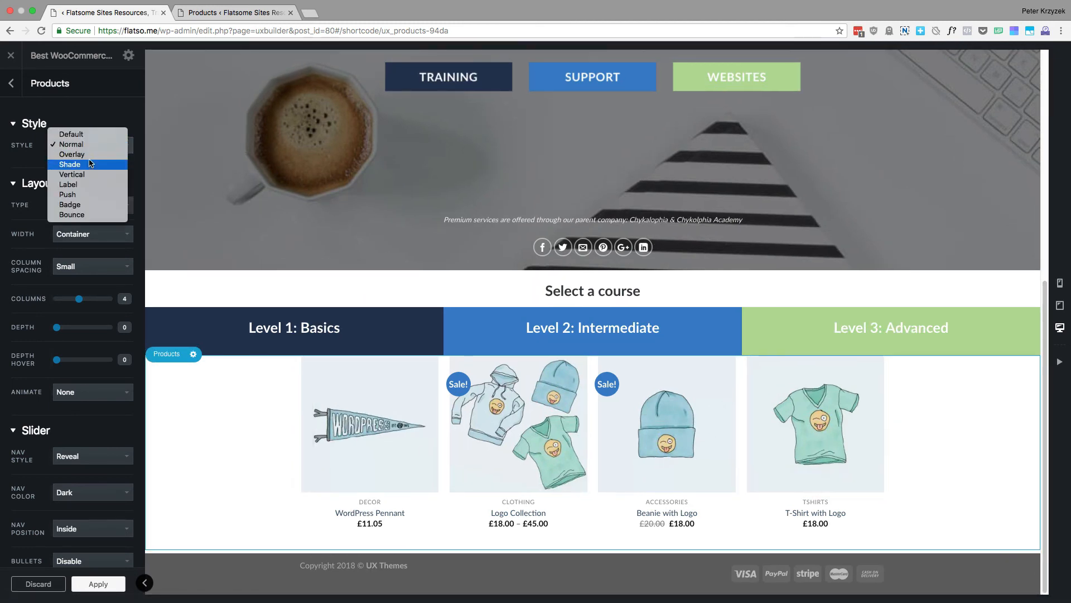
pyautogui.click(87, 155)
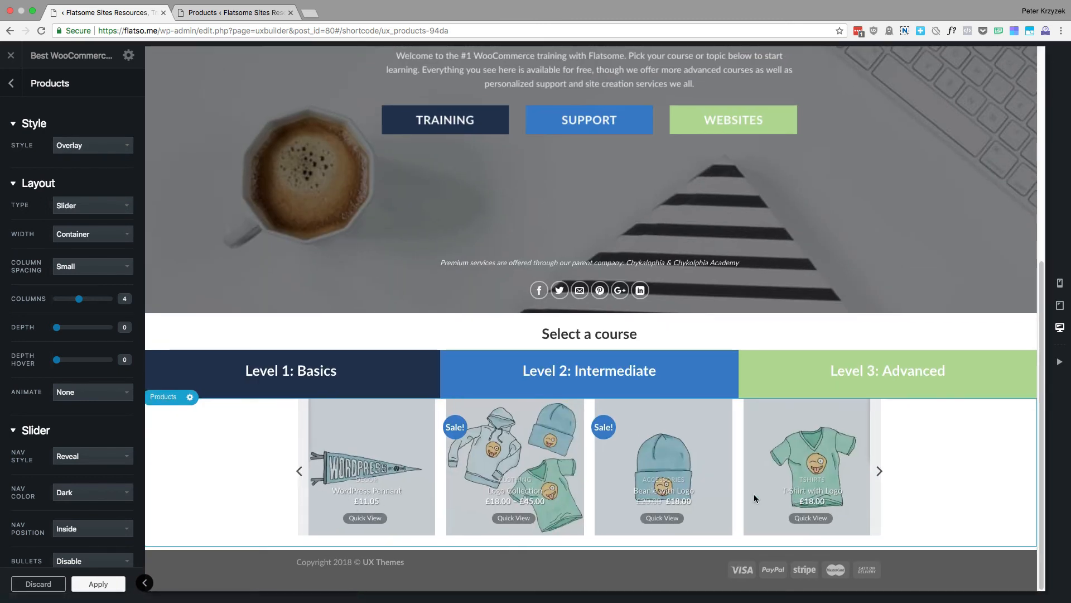
# Try the Shade and Vertical styles on the Products element, and return its style to Default
pyautogui.click(92, 145)
pyautogui.click(93, 154)
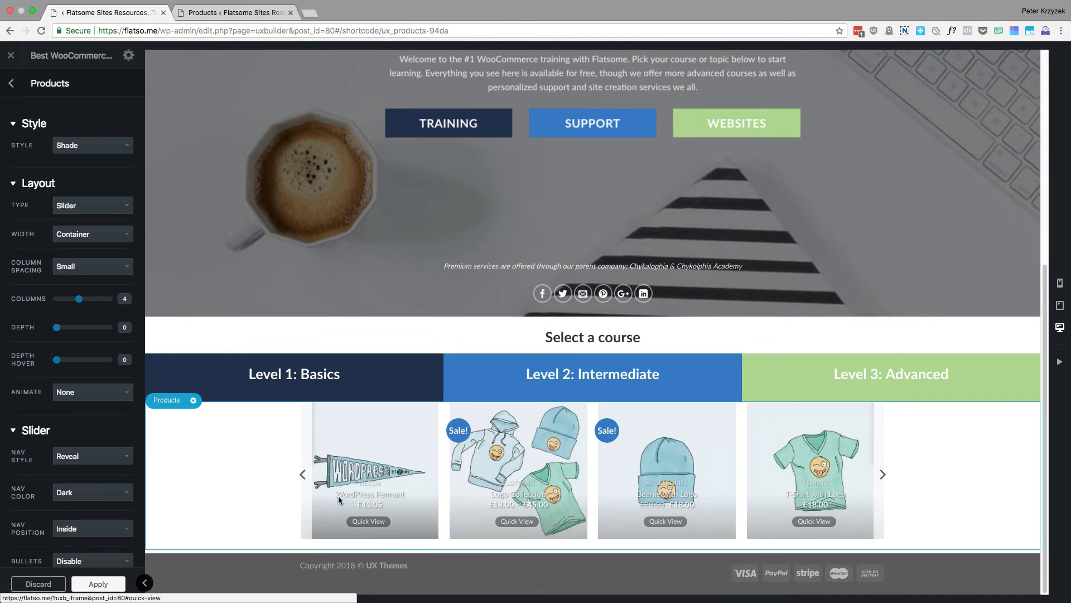
pyautogui.click(93, 146)
pyautogui.click(91, 156)
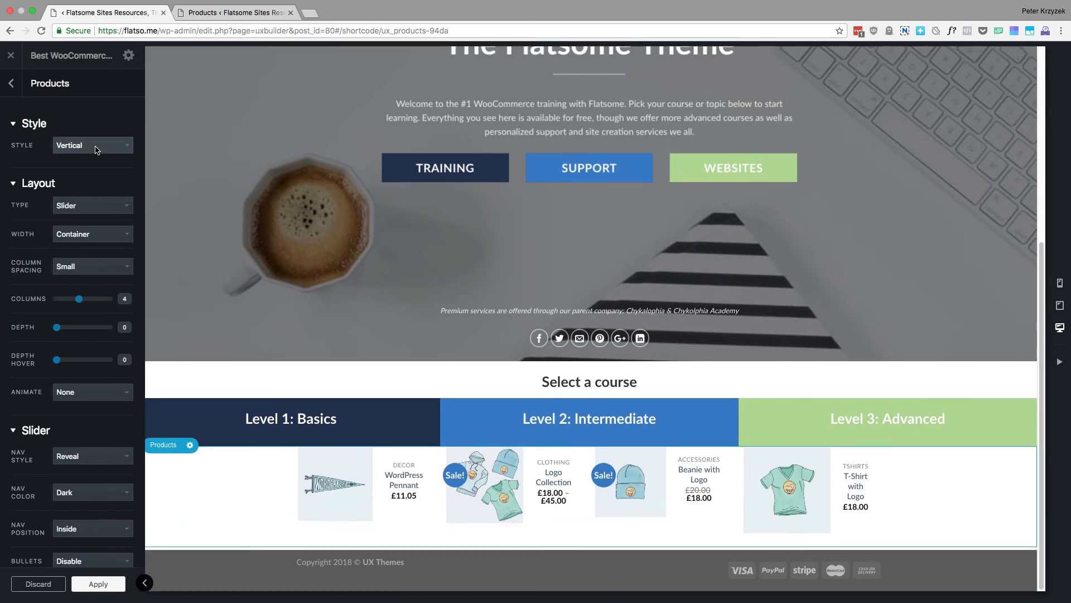
pyautogui.click(96, 150)
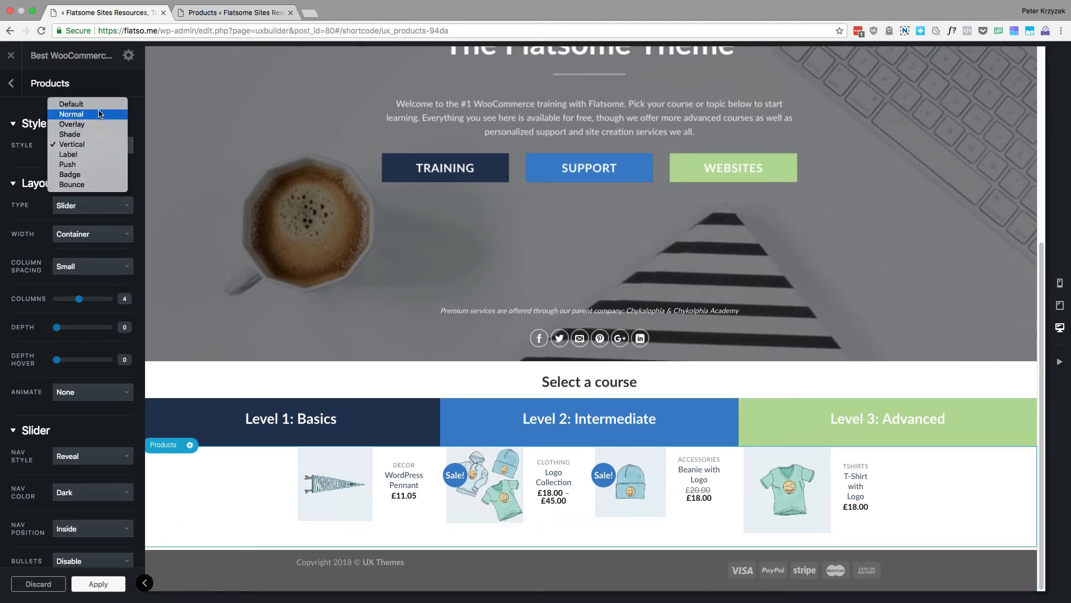
pyautogui.press('Escape')
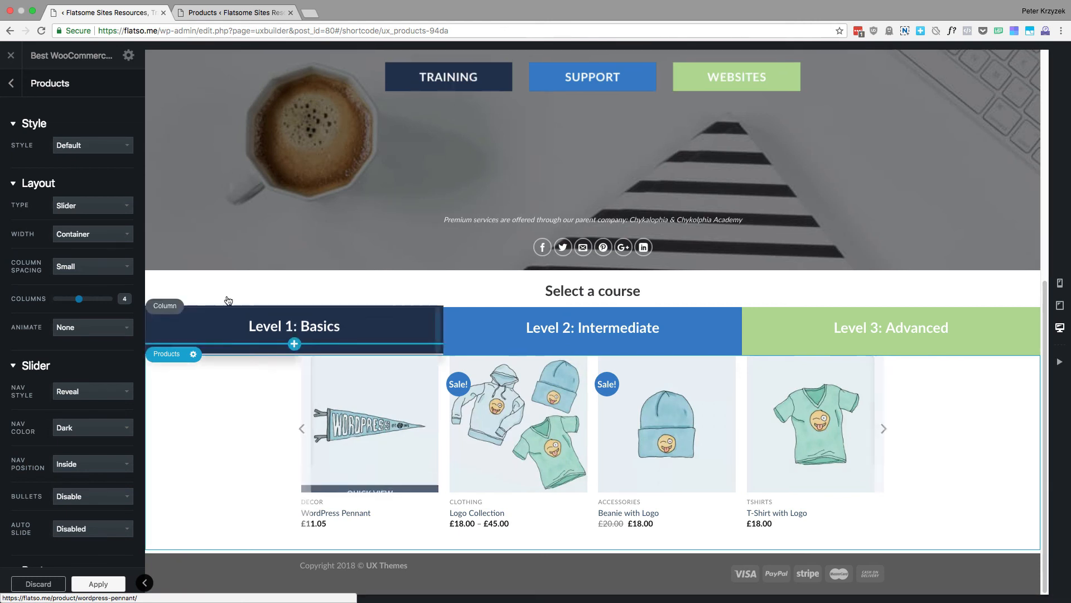
# Set the Products layout type to Grid and review the whole product grid in the preview
pyautogui.click(81, 205)
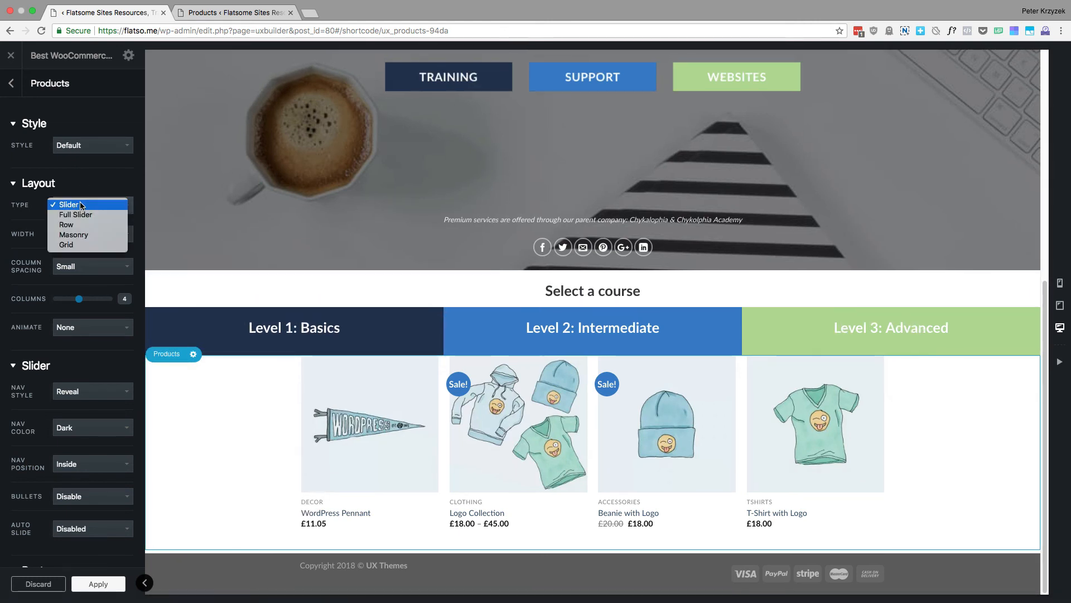
pyautogui.click(84, 245)
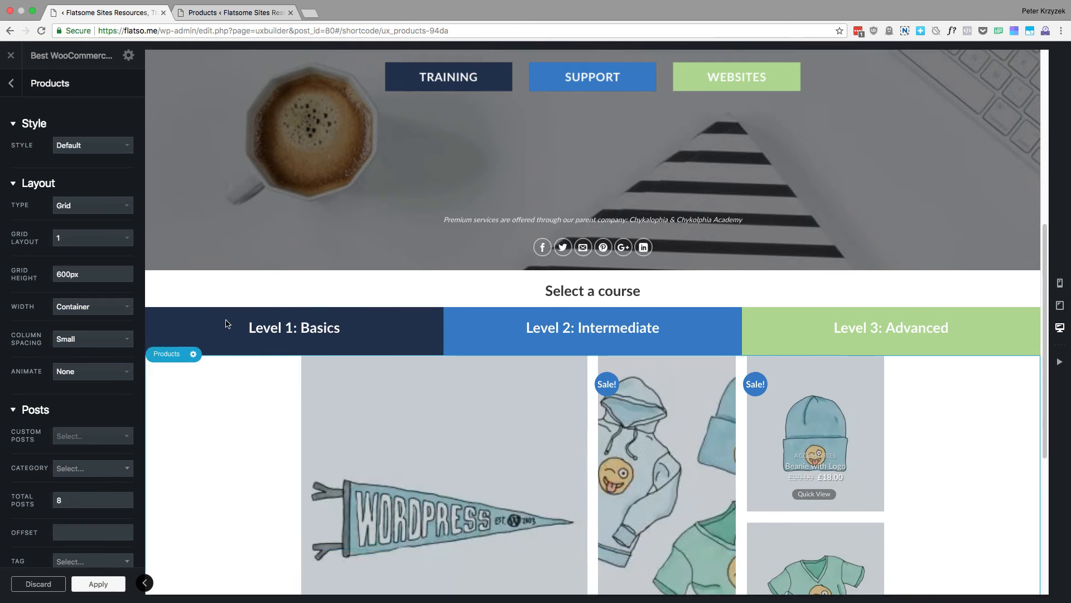
pyautogui.scroll(-3, 221, 463)
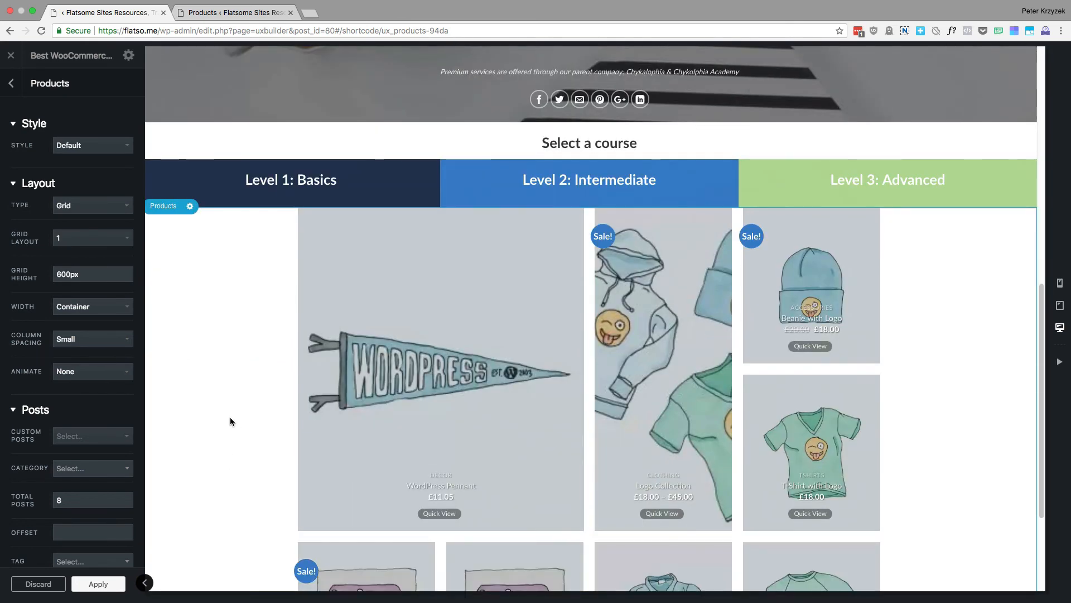
pyautogui.scroll(-3, 231, 417)
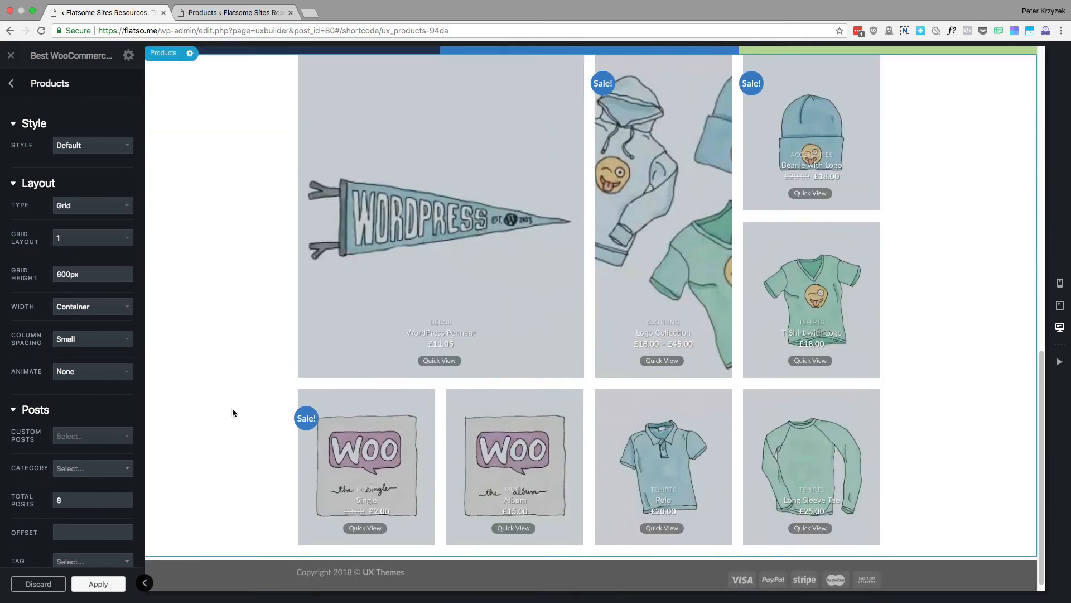
pyautogui.scroll(2, 233, 411)
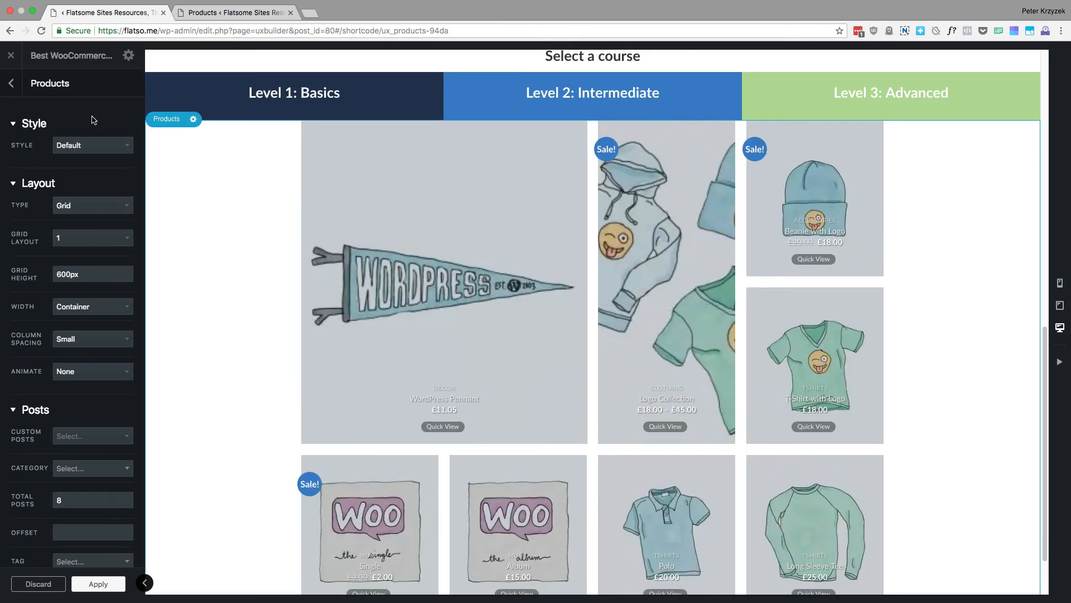
# Switch the Products layout type to Masonry and check the product arrangement
pyautogui.click(96, 206)
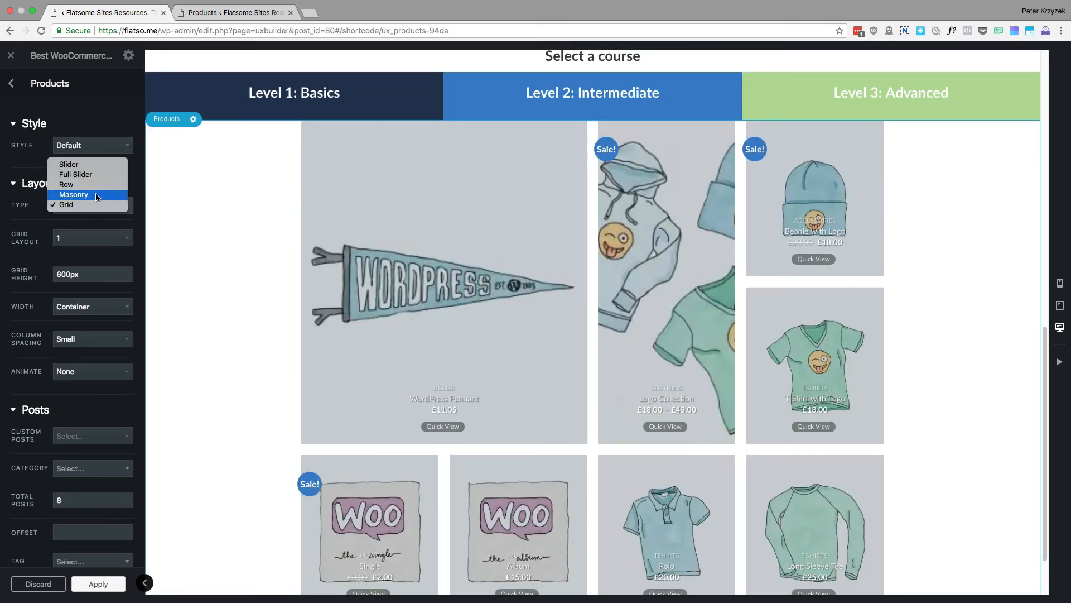
pyautogui.click(96, 195)
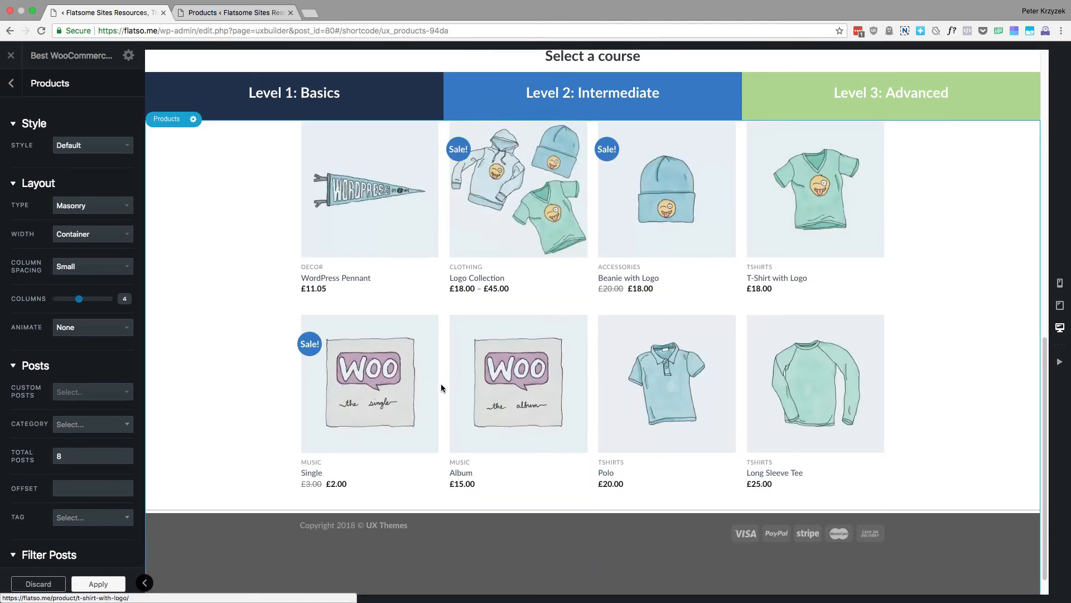
pyautogui.scroll(3, 672, 331)
# Set the Products layout type to Row and check both rows of products in the preview
pyautogui.click(88, 206)
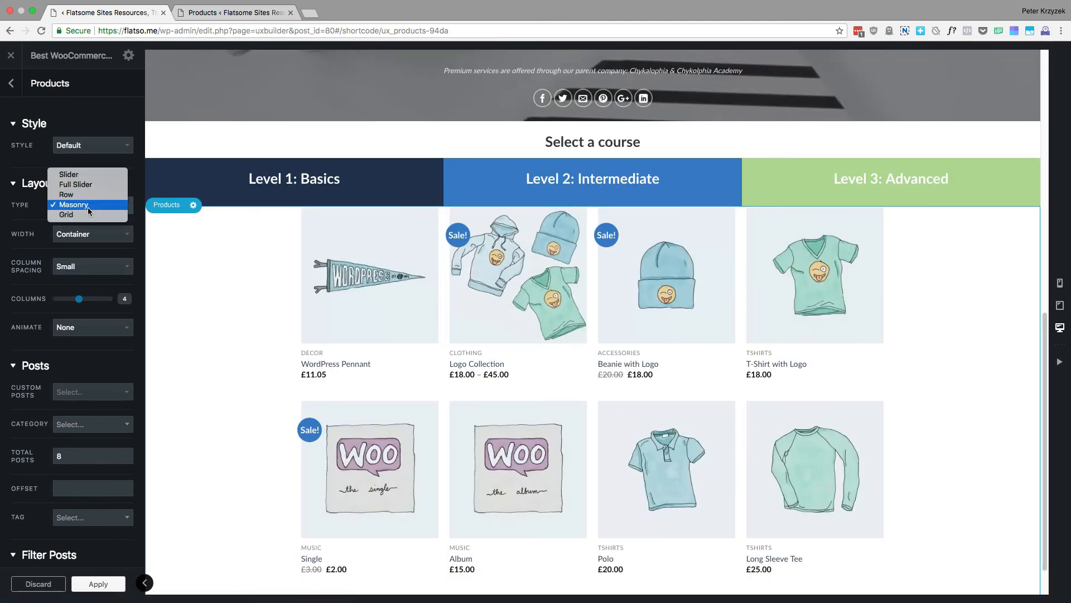
pyautogui.click(95, 196)
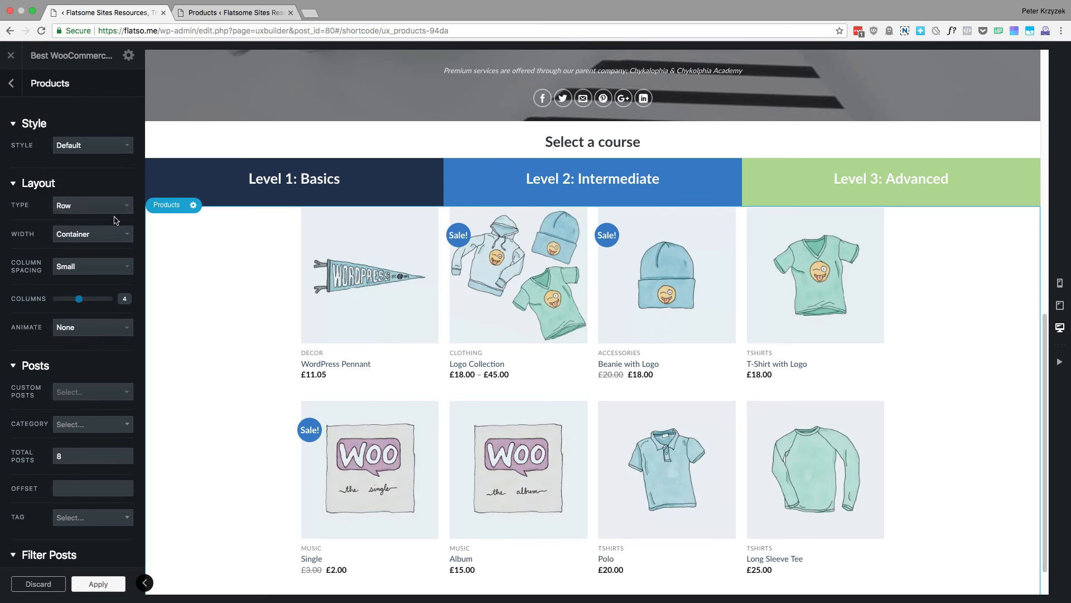
pyautogui.scroll(-2, 815, 387)
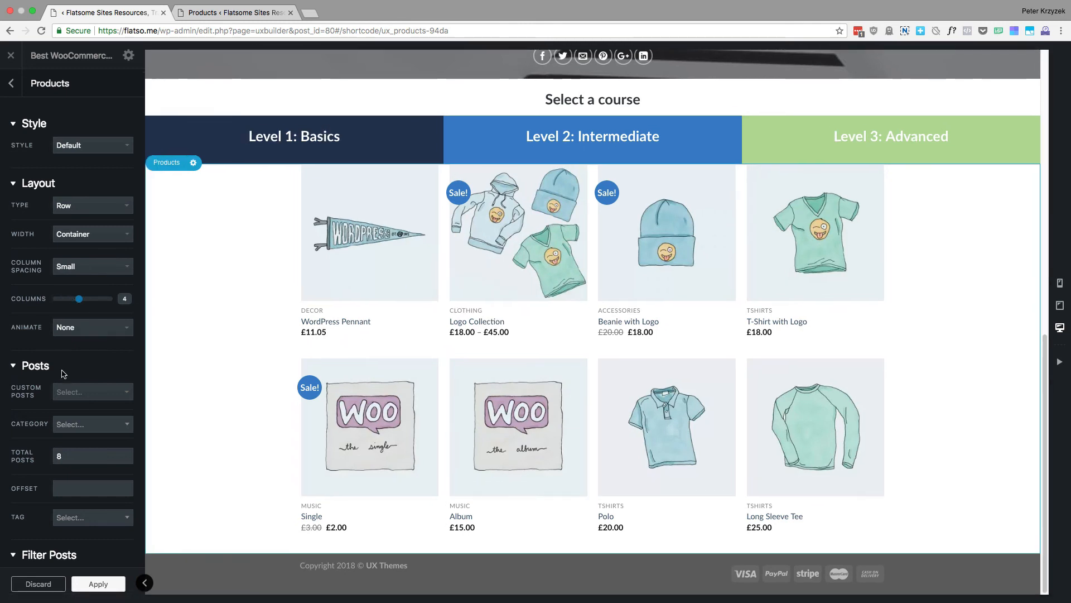
# Try the Full Slider layout type on the Products element and check how the products appear in the preview
pyautogui.scroll(-1, 79, 413)
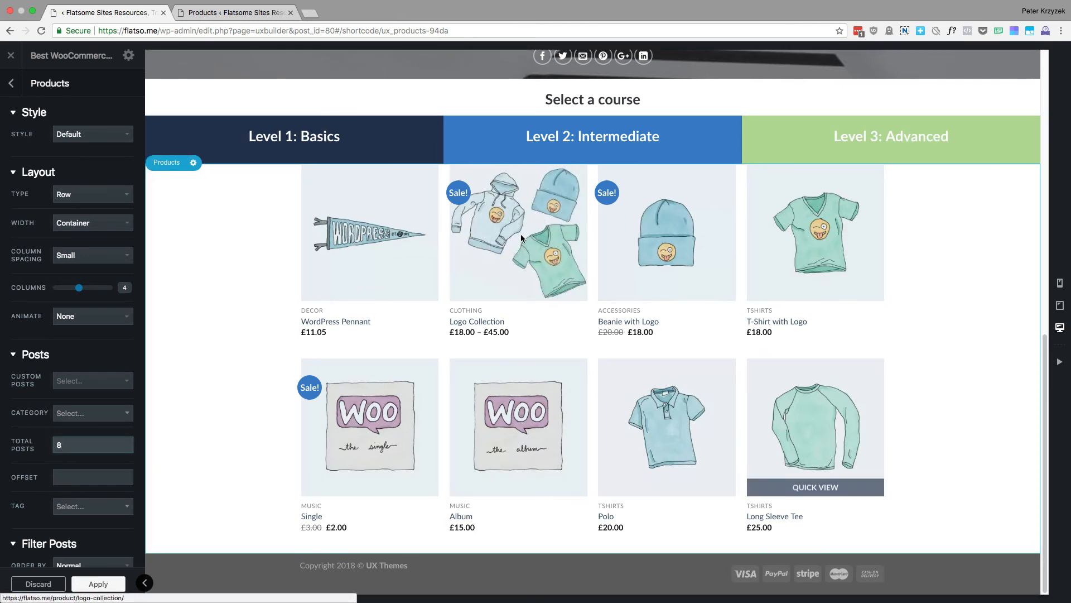
pyautogui.click(98, 197)
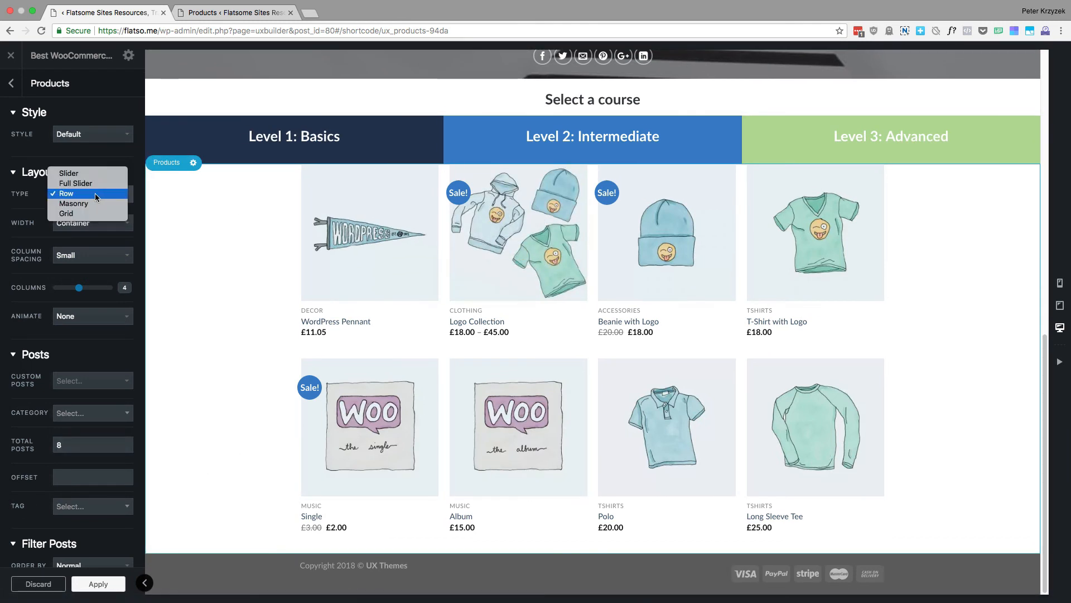
pyautogui.click(96, 182)
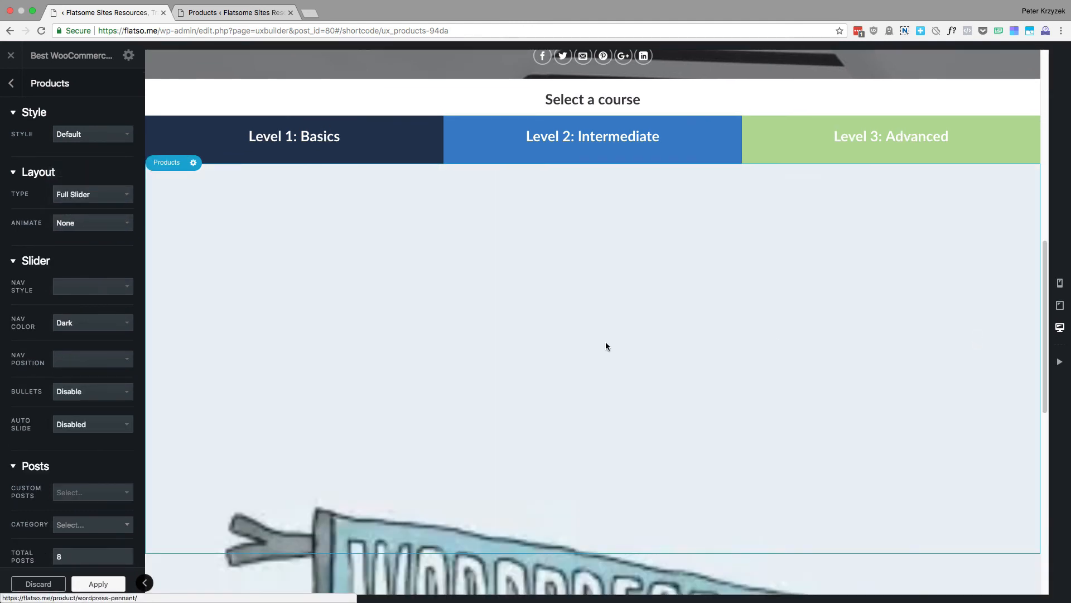
pyautogui.scroll(-2, 848, 403)
pyautogui.scroll(-8, 848, 405)
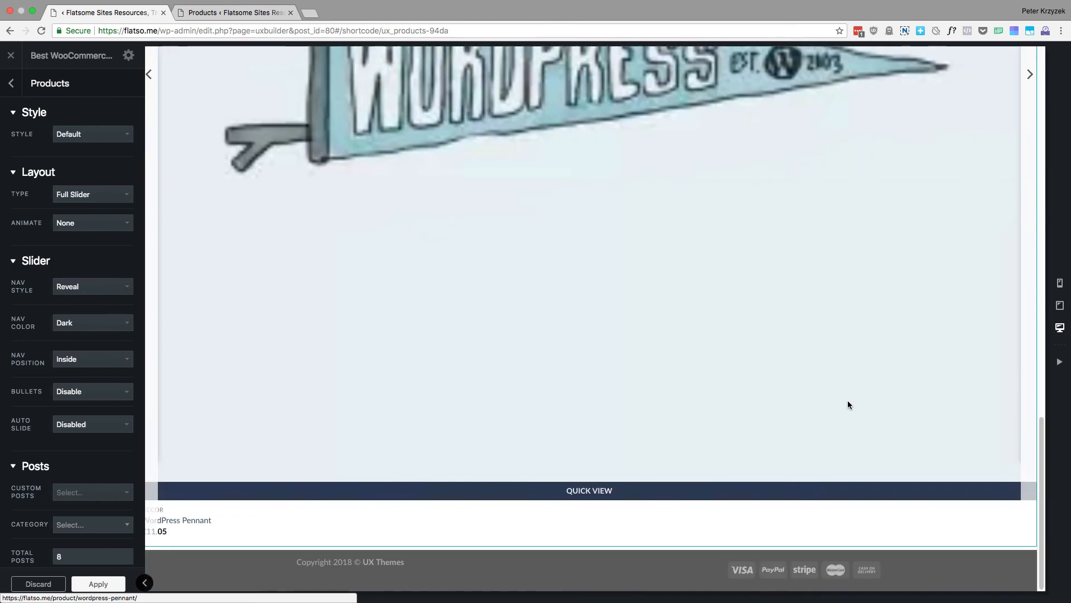
pyautogui.scroll(8, 849, 404)
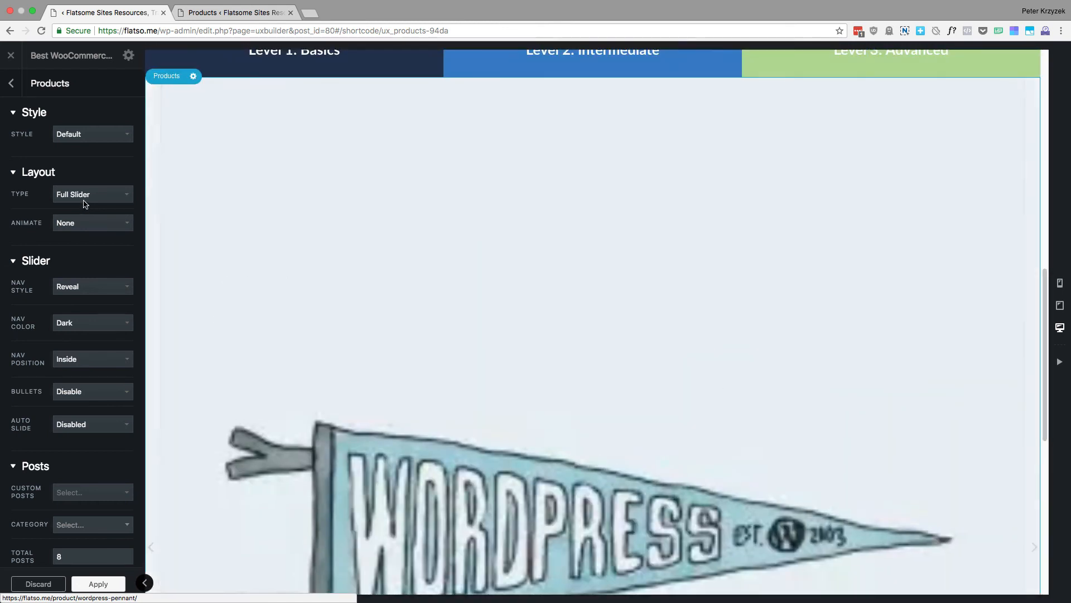
# Set the Products layout type to Slider and check the product row beneath the course level buttons
pyautogui.click(83, 201)
pyautogui.click(76, 184)
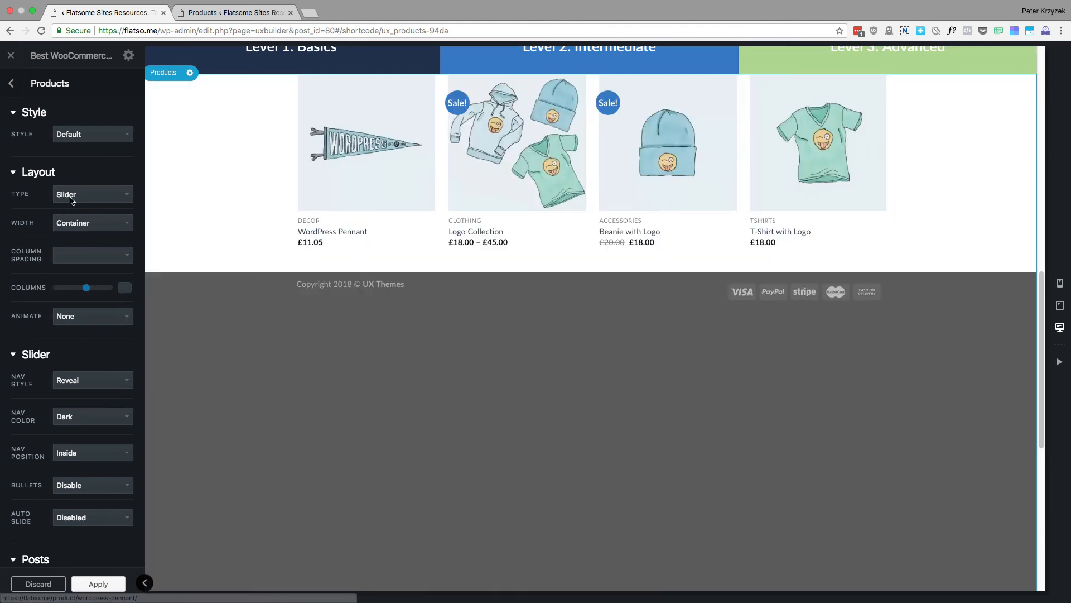
pyautogui.scroll(5, 915, 192)
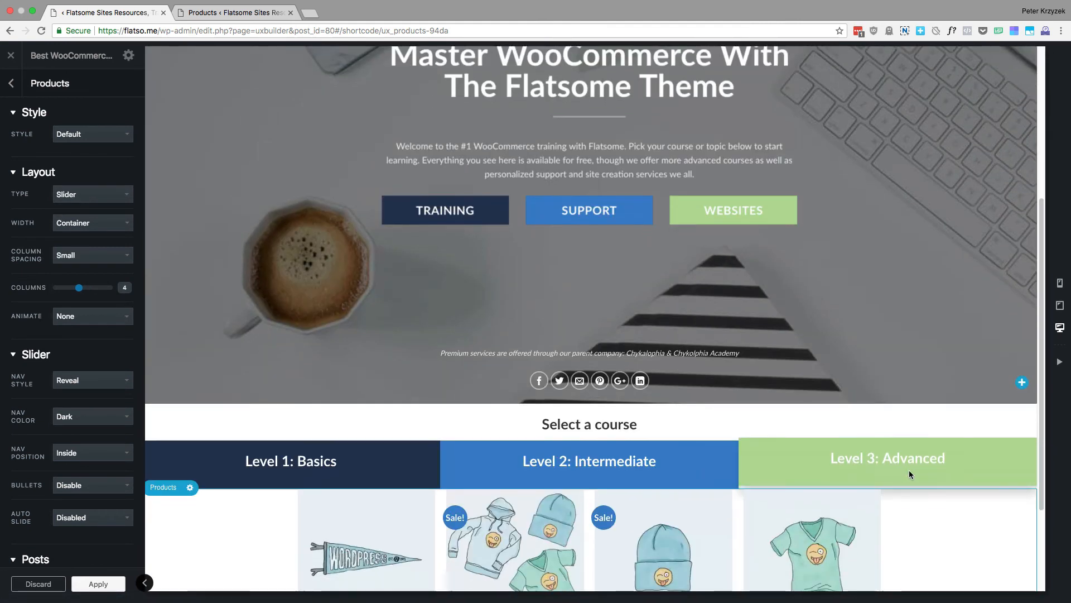
pyautogui.scroll(-3, 915, 447)
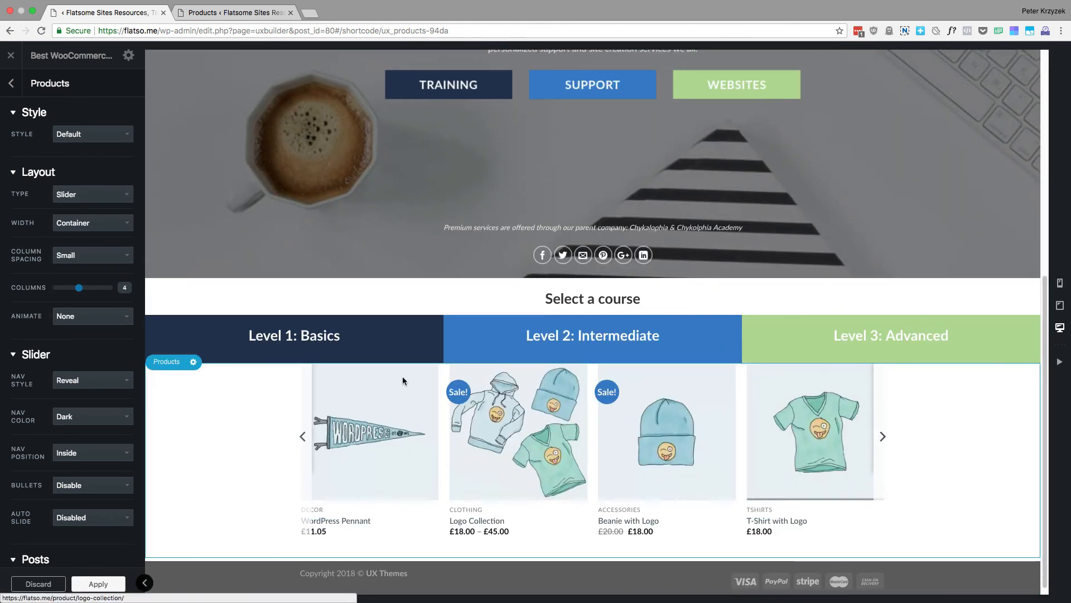
# Examine the Products element's animation, slider navigation, posts and filter options, including the custom posts and tag choices
pyautogui.click(67, 315)
pyautogui.click(13, 329)
pyautogui.scroll(-2, 17, 318)
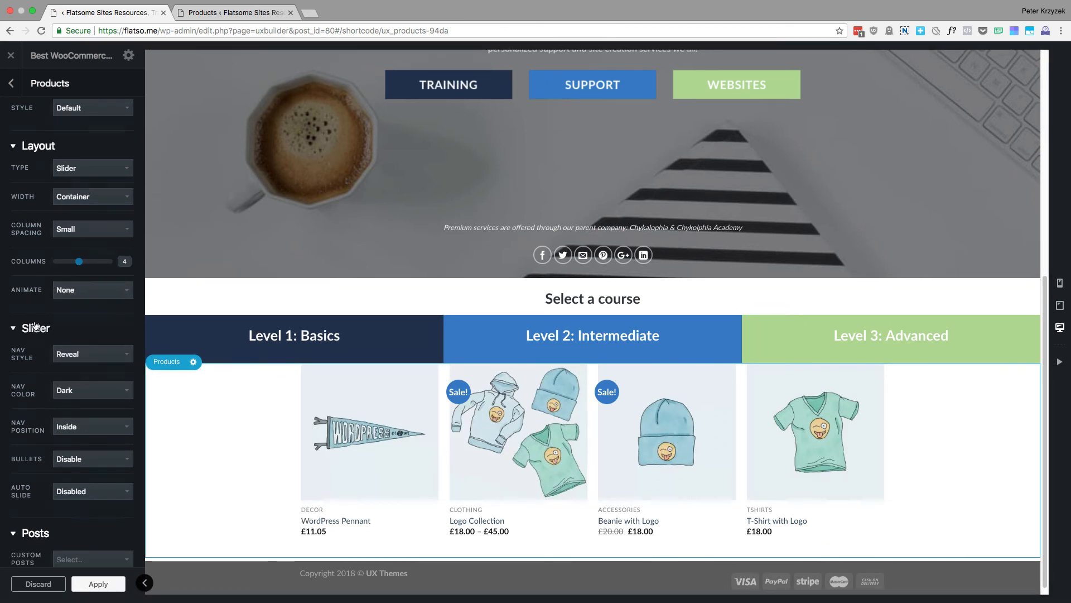
pyautogui.scroll(-1, 22, 308)
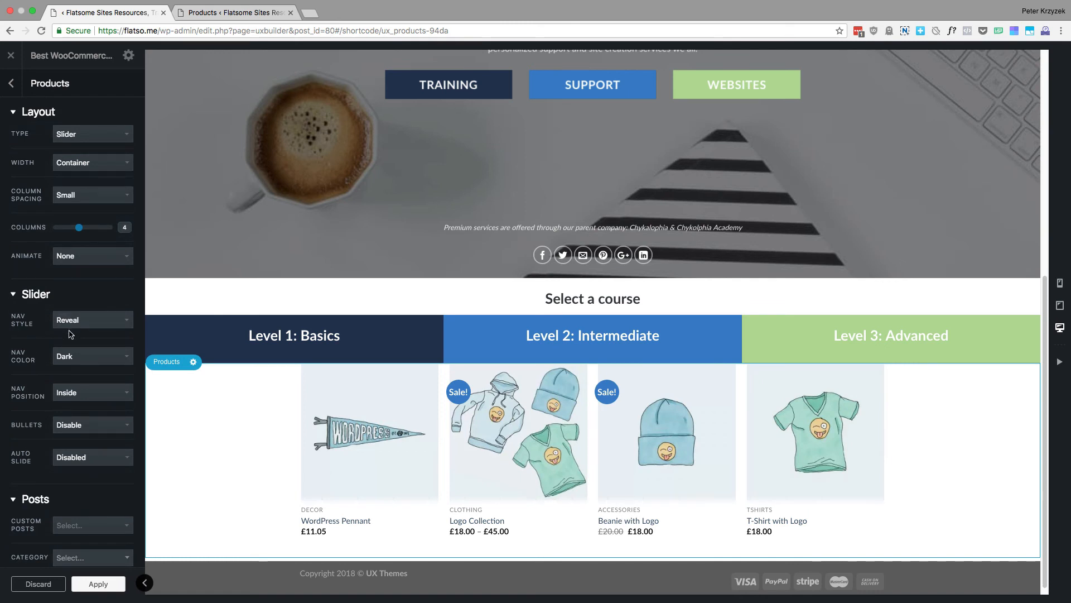
pyautogui.scroll(-8, 71, 334)
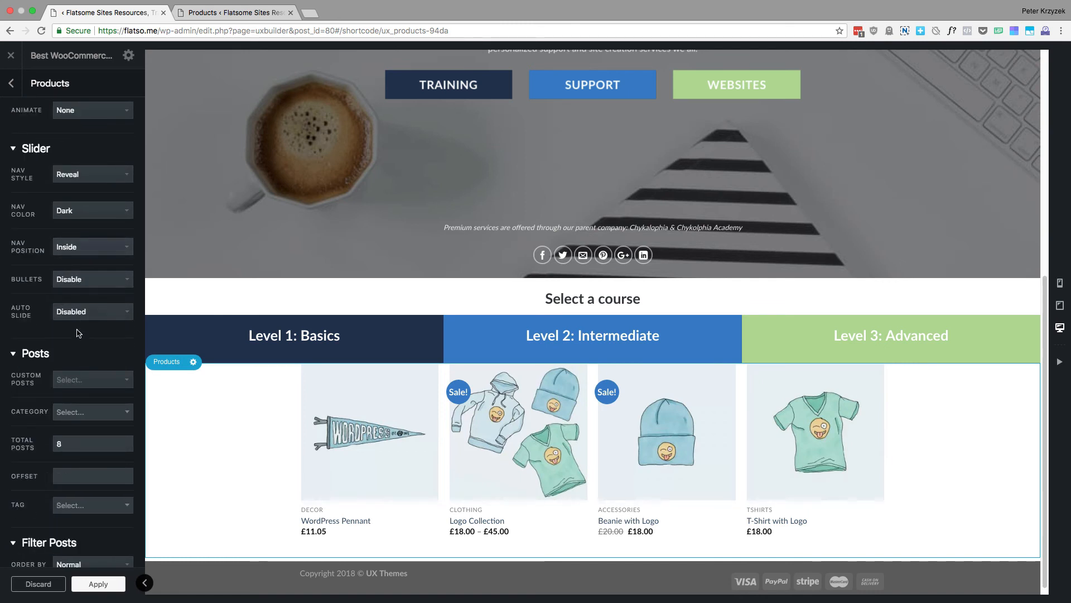
pyautogui.scroll(-5, 83, 357)
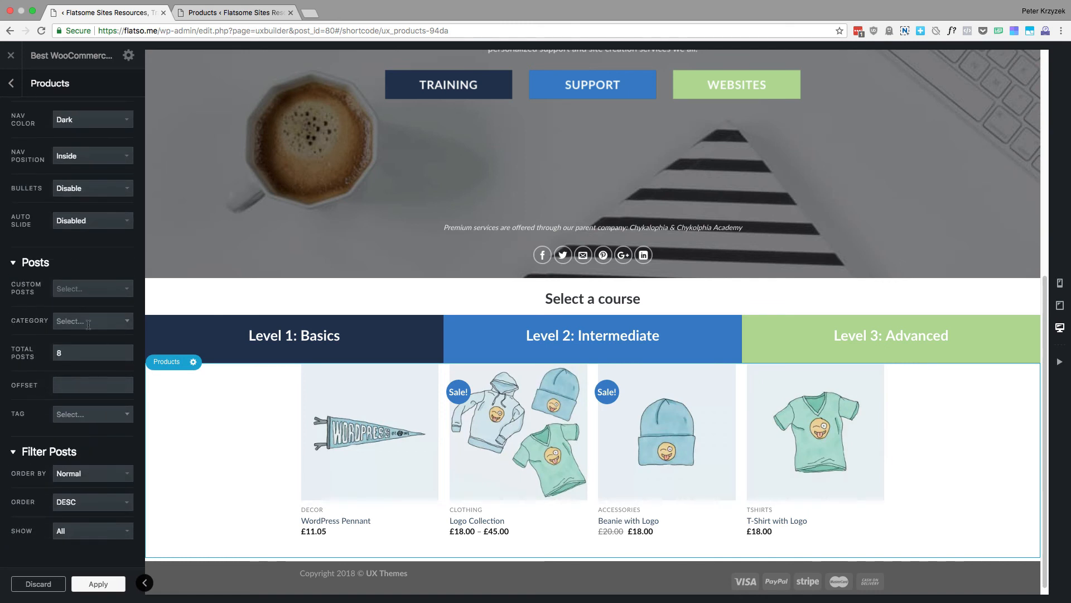
pyautogui.click(96, 289)
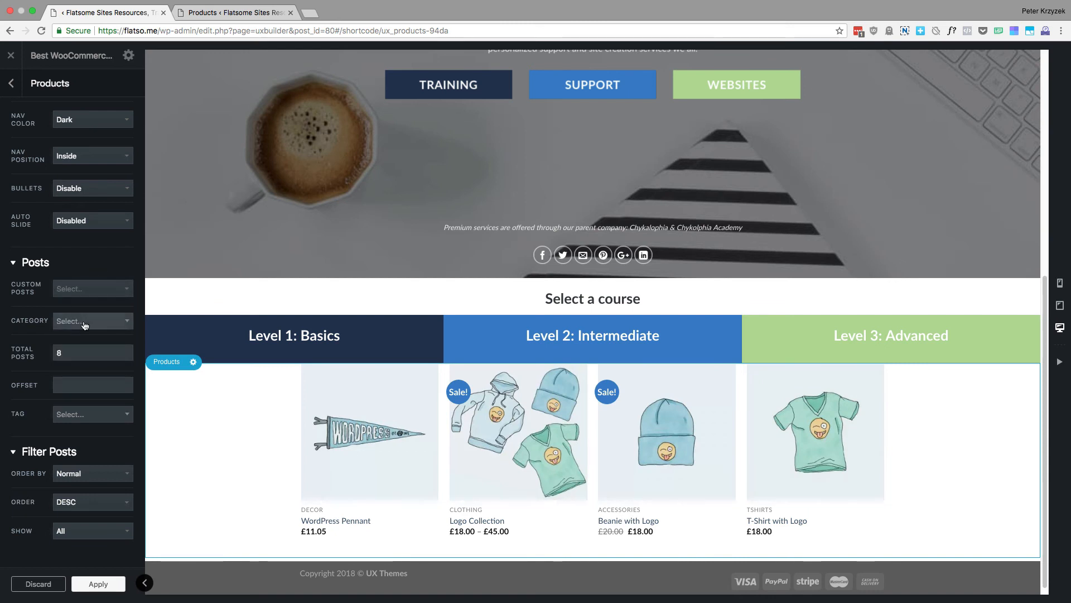
pyautogui.click(91, 420)
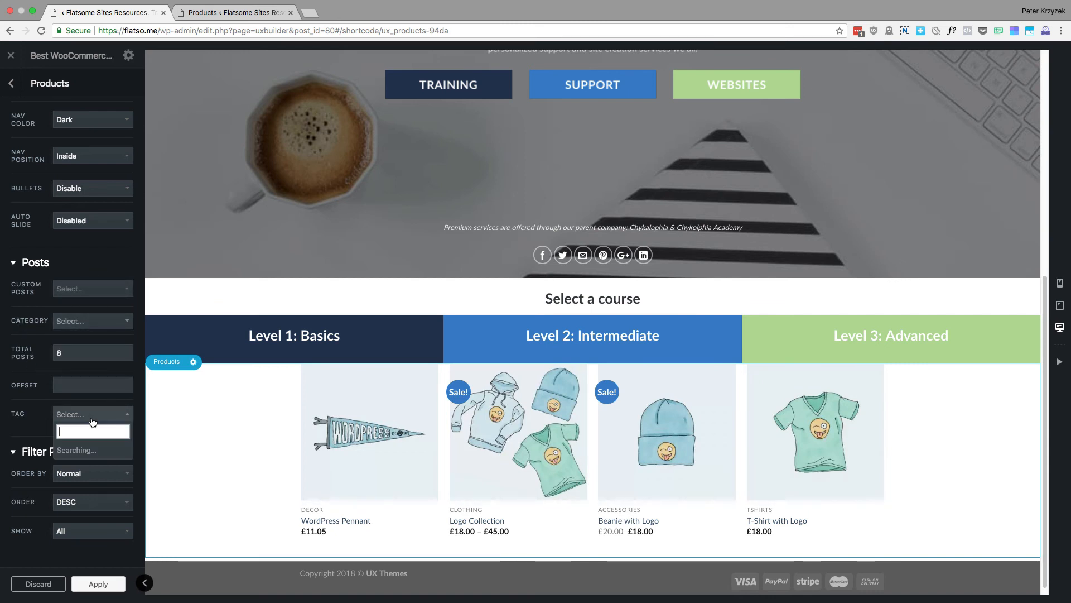
pyautogui.click(32, 423)
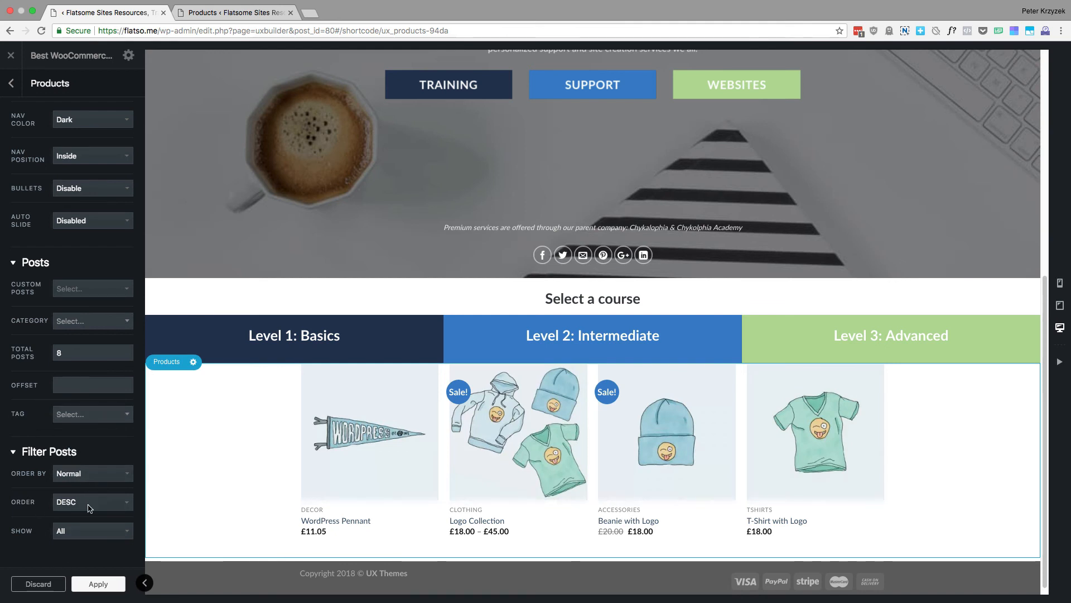
# Add a Products - Custom shop element below the Products slider and review its product listing in the preview
pyautogui.click(10, 85)
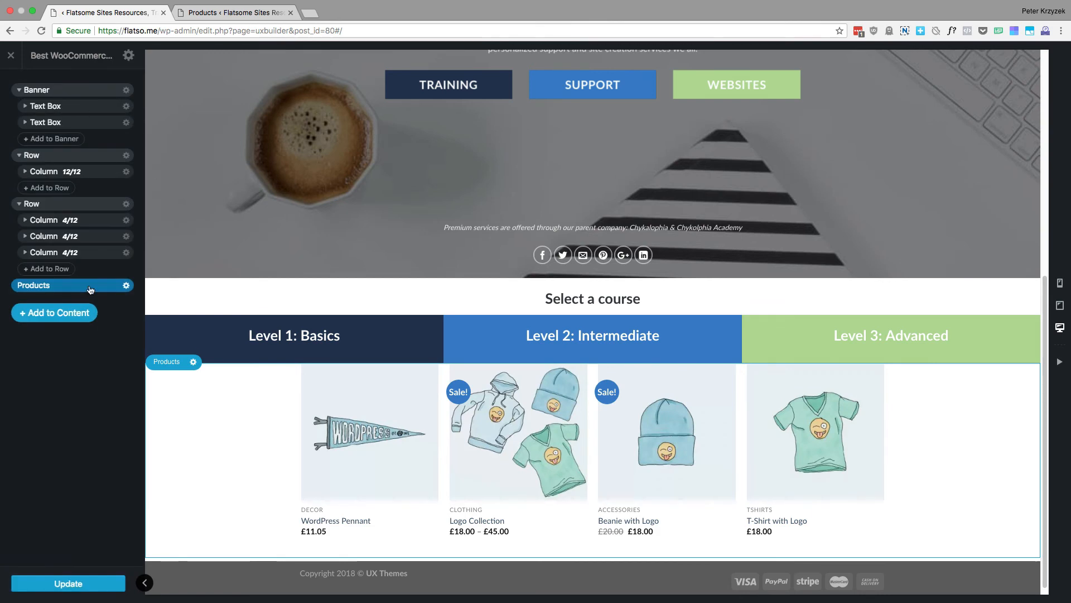
pyautogui.click(49, 305)
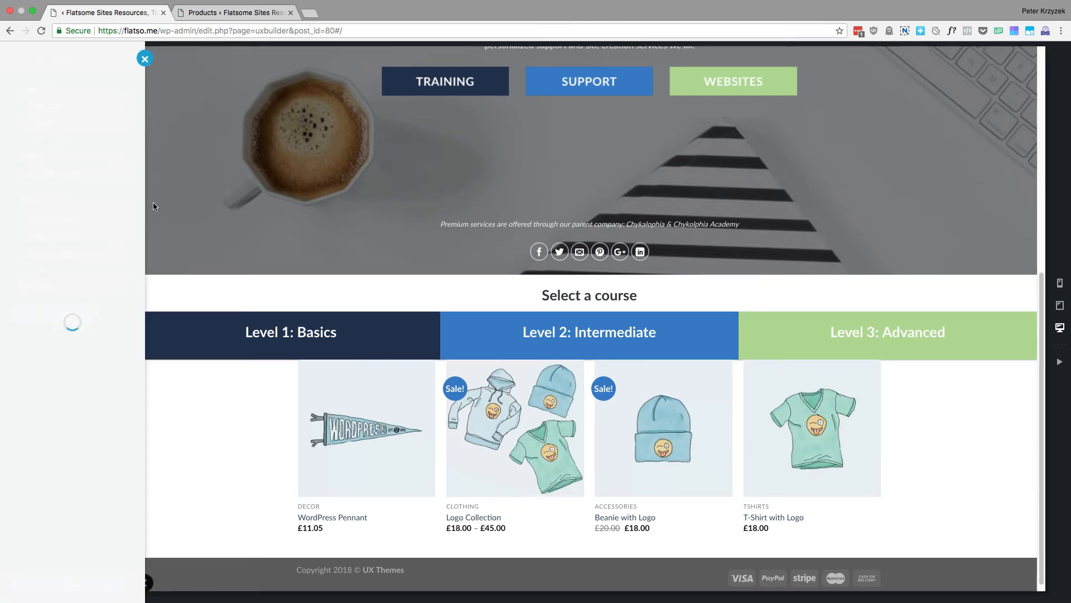
pyautogui.scroll(-10, 86, 272)
pyautogui.scroll(-7, 86, 272)
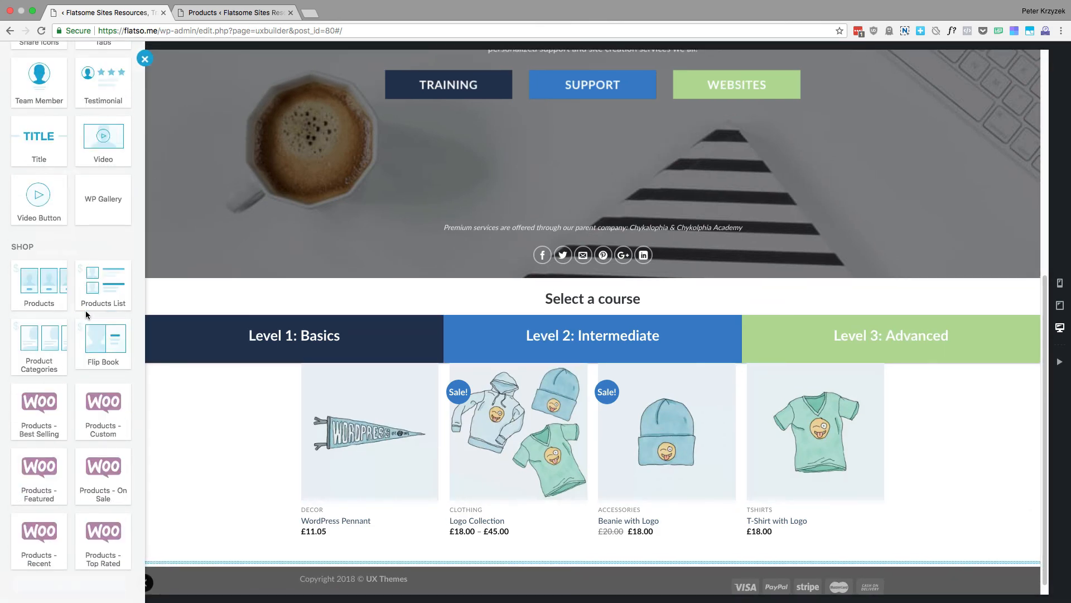
pyautogui.click(108, 428)
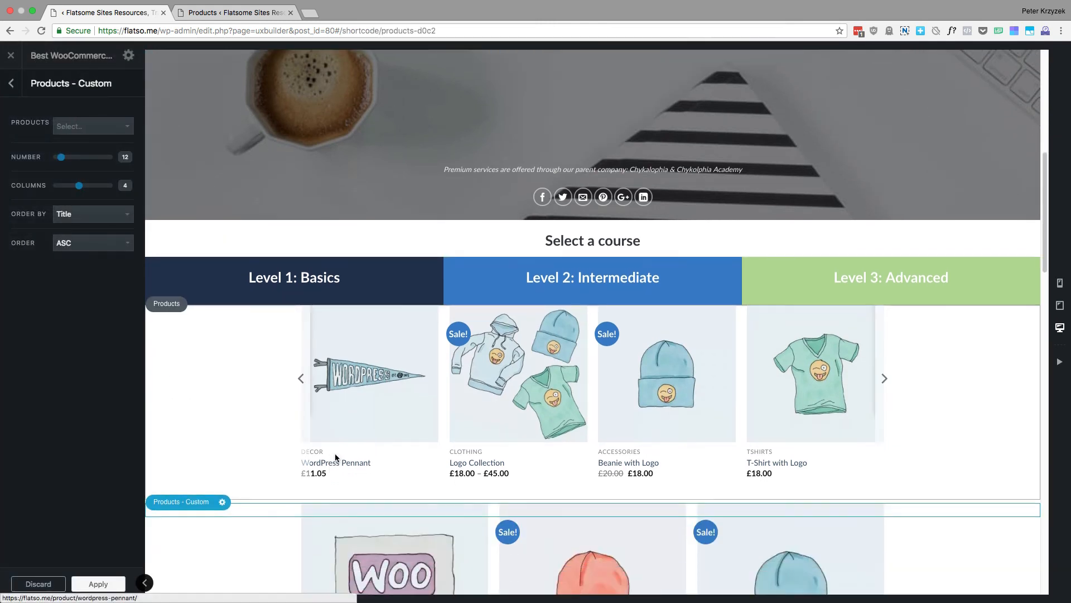
pyautogui.scroll(-10, 391, 390)
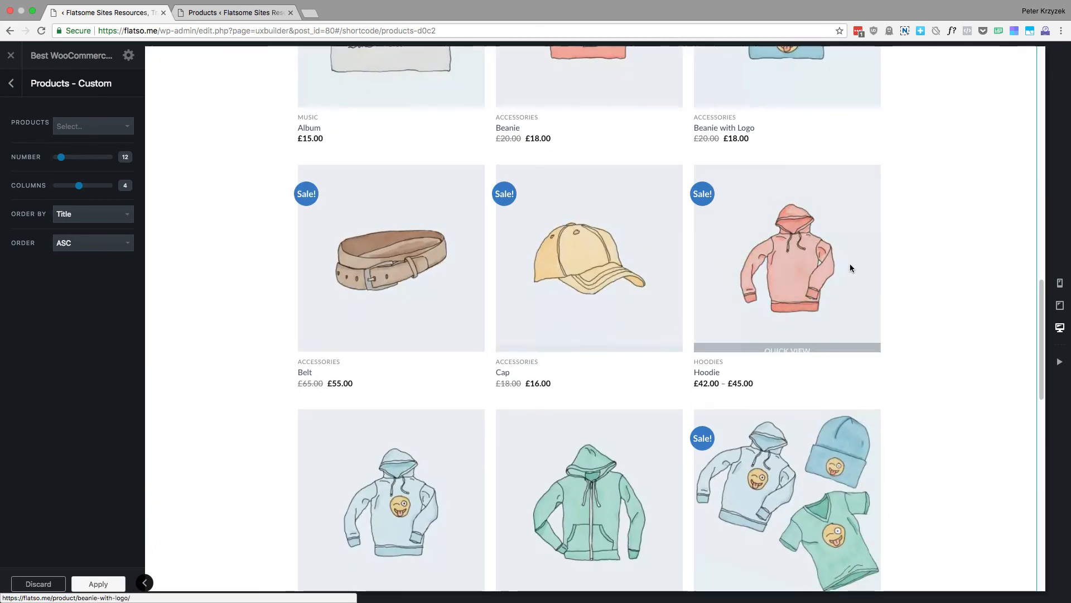
pyautogui.scroll(4, 837, 307)
pyautogui.scroll(6, 923, 326)
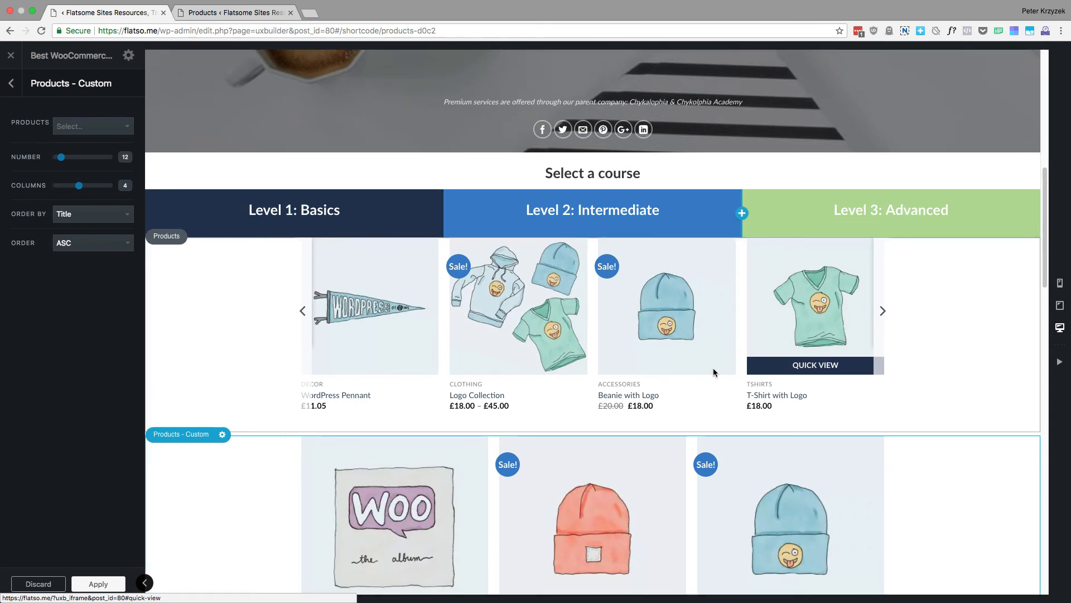
pyautogui.scroll(-5, 257, 407)
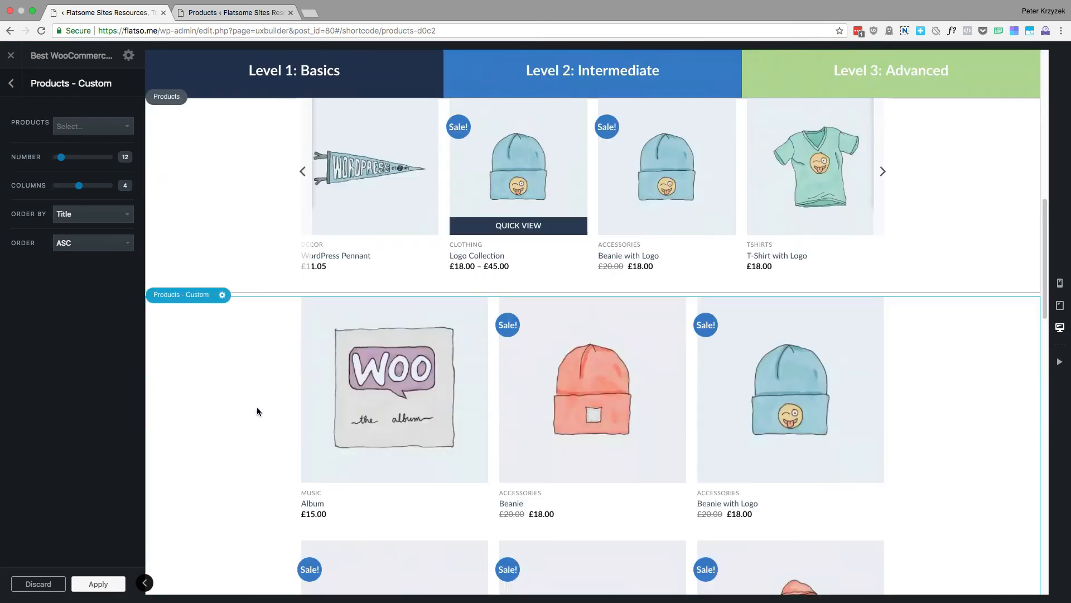
pyautogui.scroll(-3, 242, 391)
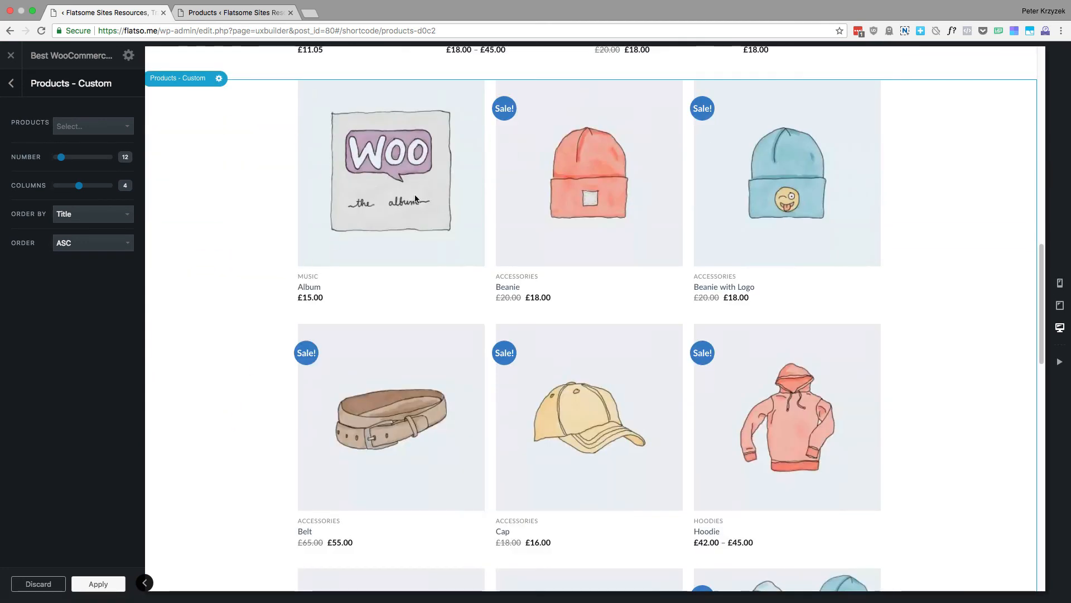
pyautogui.scroll(2, 809, 279)
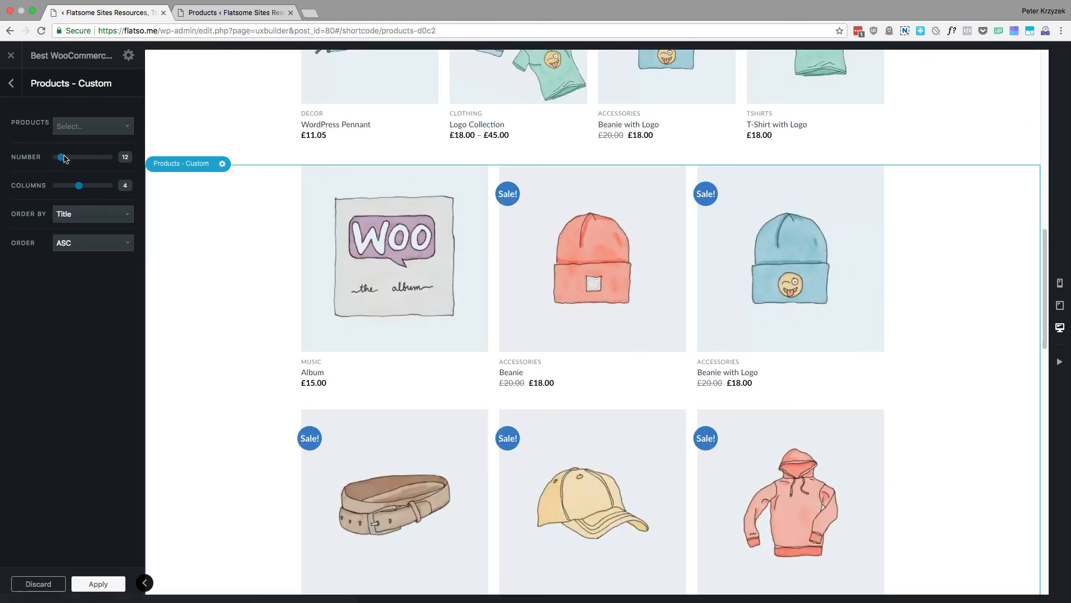
# Set the Products - Custom element to 5 columns and 20 products, and check the result against the slider above
pyautogui.moveTo(78, 187); pyautogui.dragTo(88, 188)
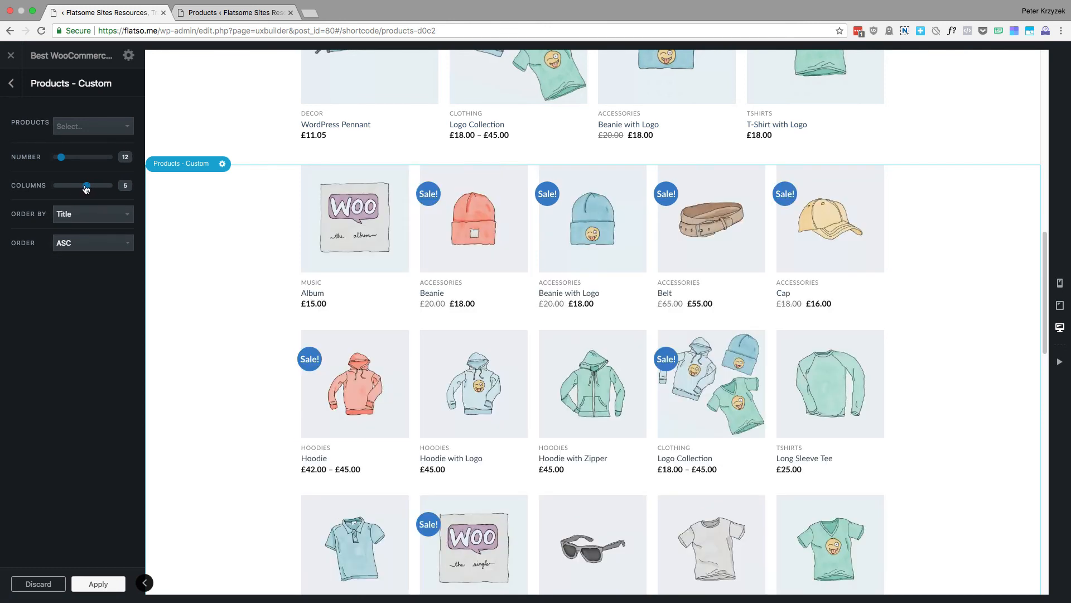
pyautogui.click(79, 188)
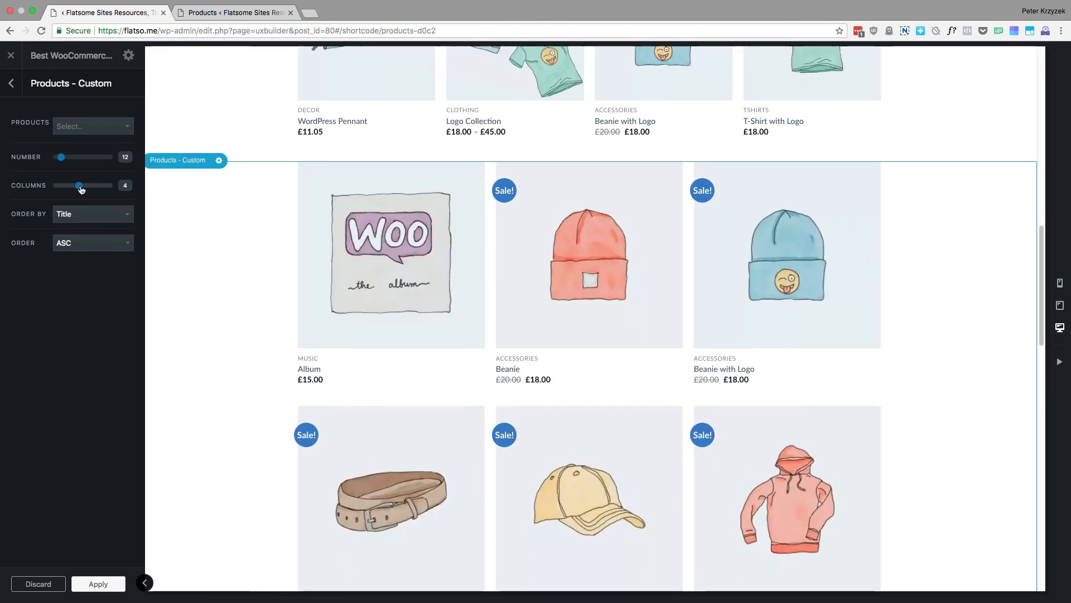
pyautogui.moveTo(81, 189); pyautogui.dragTo(85, 189)
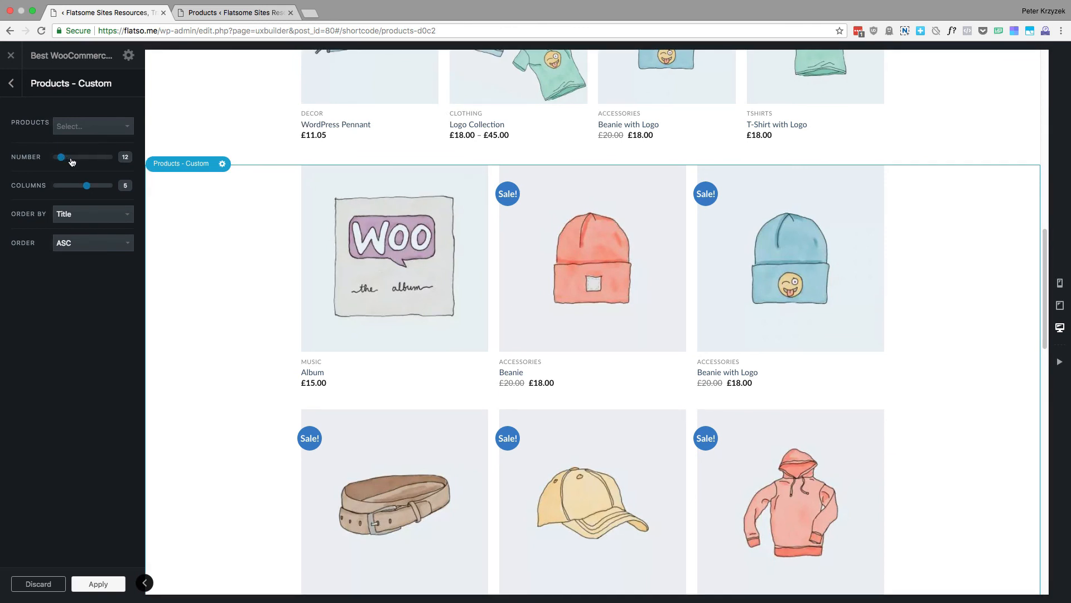
pyautogui.moveTo(72, 161); pyautogui.dragTo(65, 162)
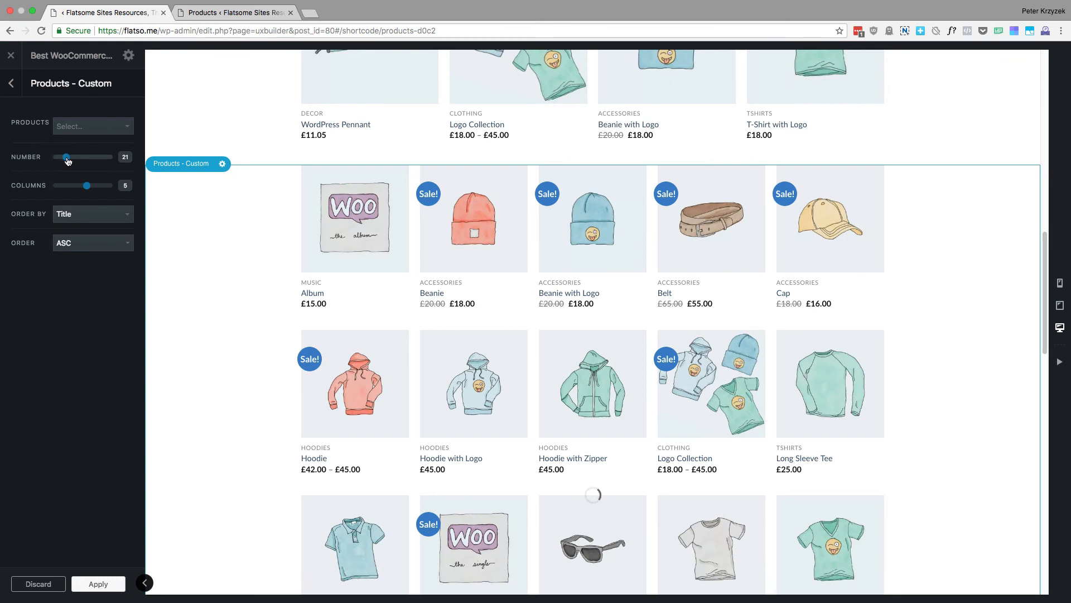
pyautogui.scroll(1, 921, 279)
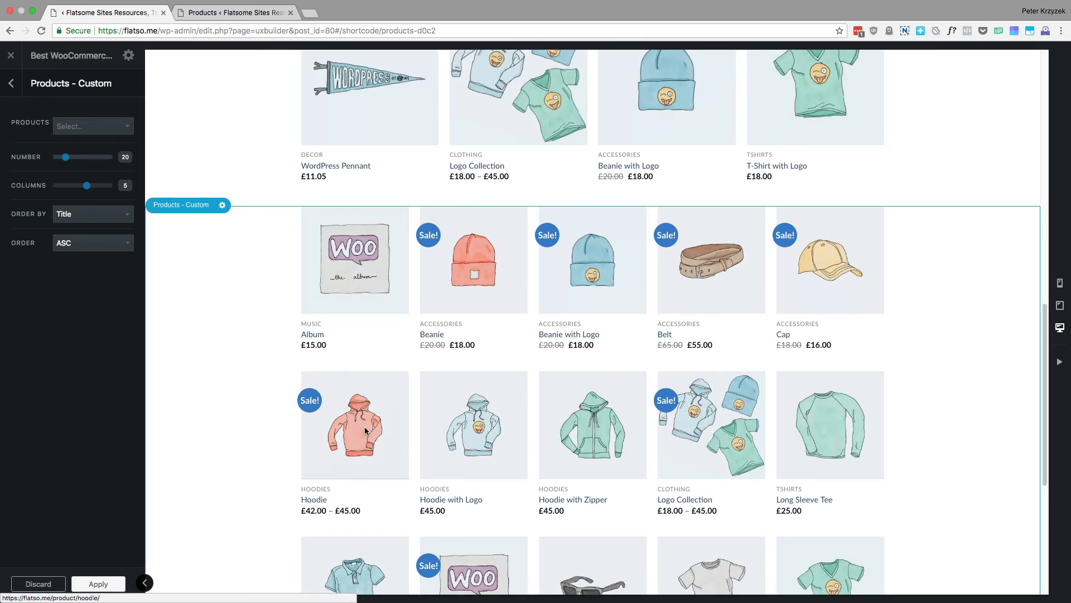
pyautogui.scroll(5, 221, 315)
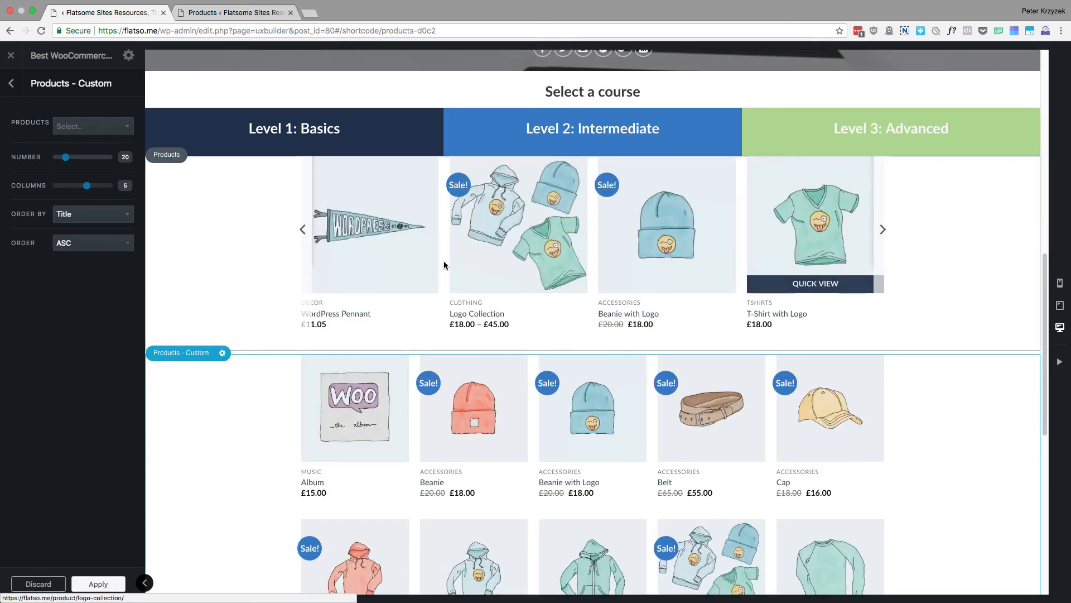
# Return to the page structure and browse the layout, content and shop elements available for adding to the content
pyautogui.click(11, 85)
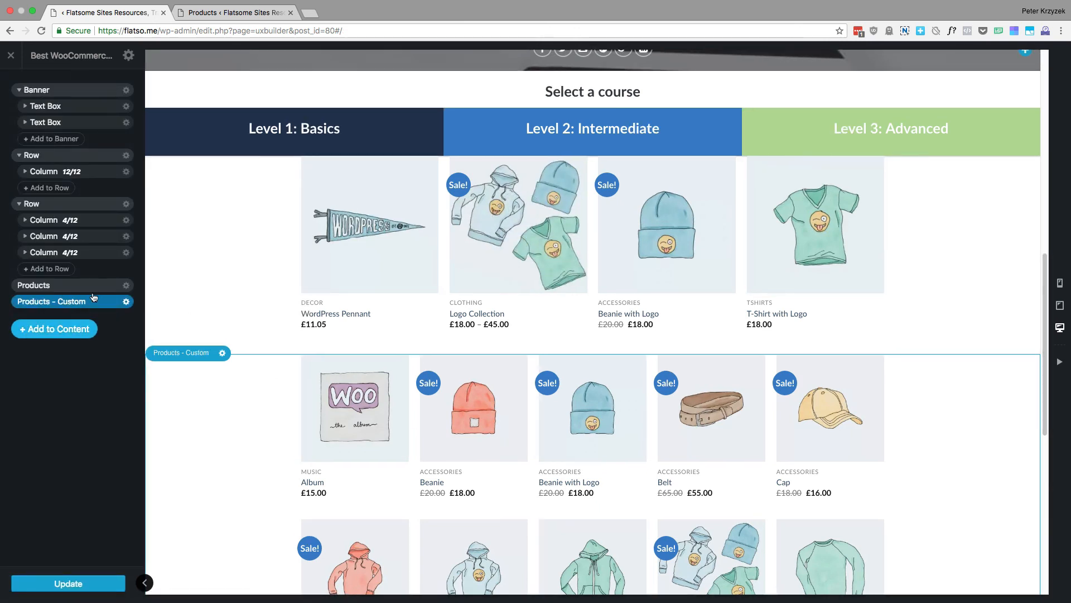
pyautogui.click(70, 331)
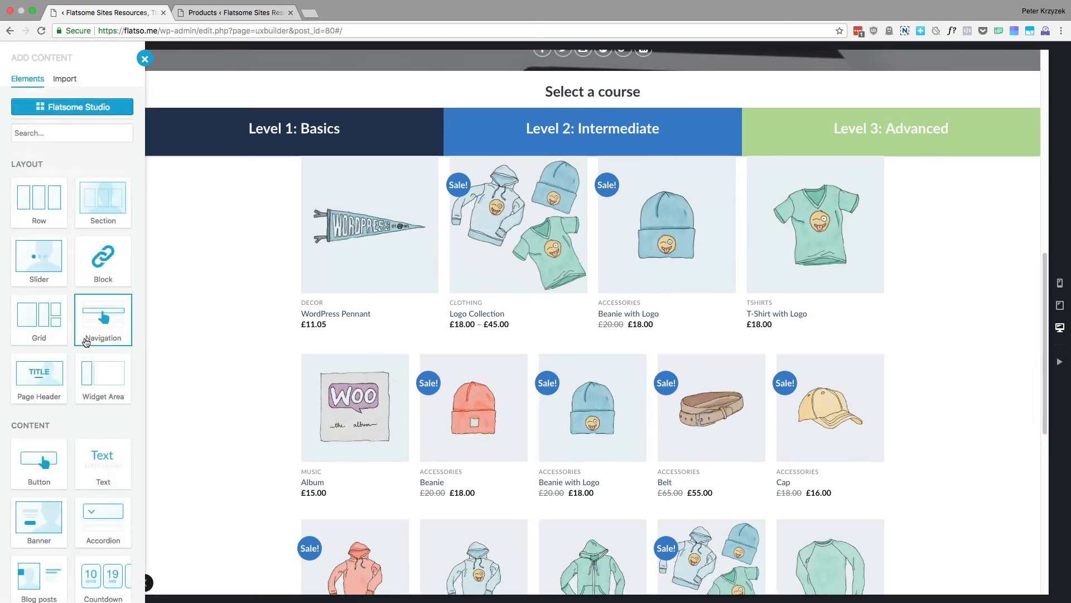
pyautogui.scroll(-15, 81, 364)
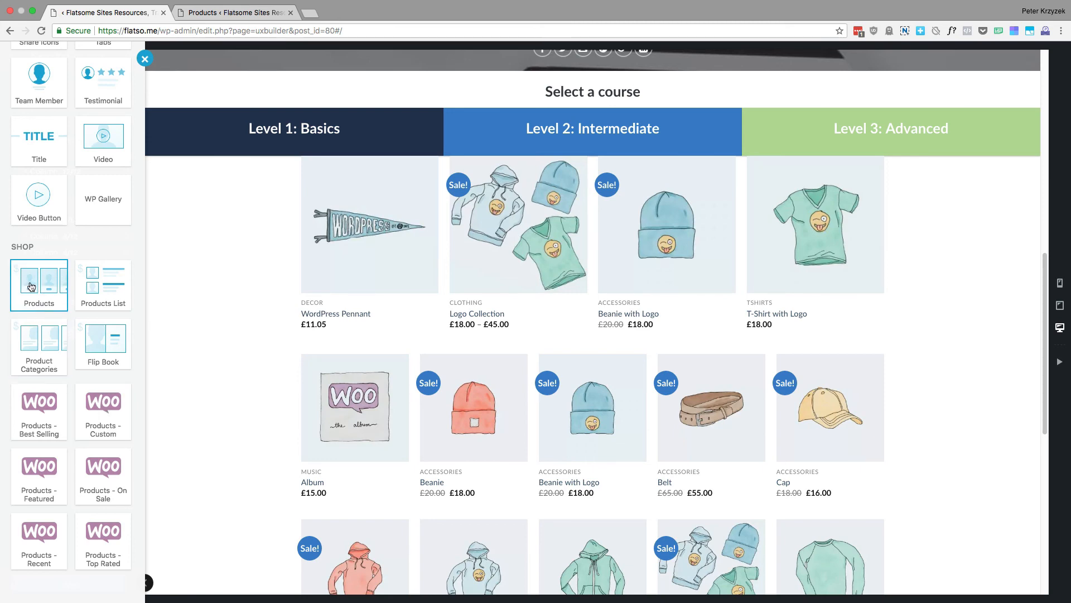
pyautogui.scroll(5, 37, 281)
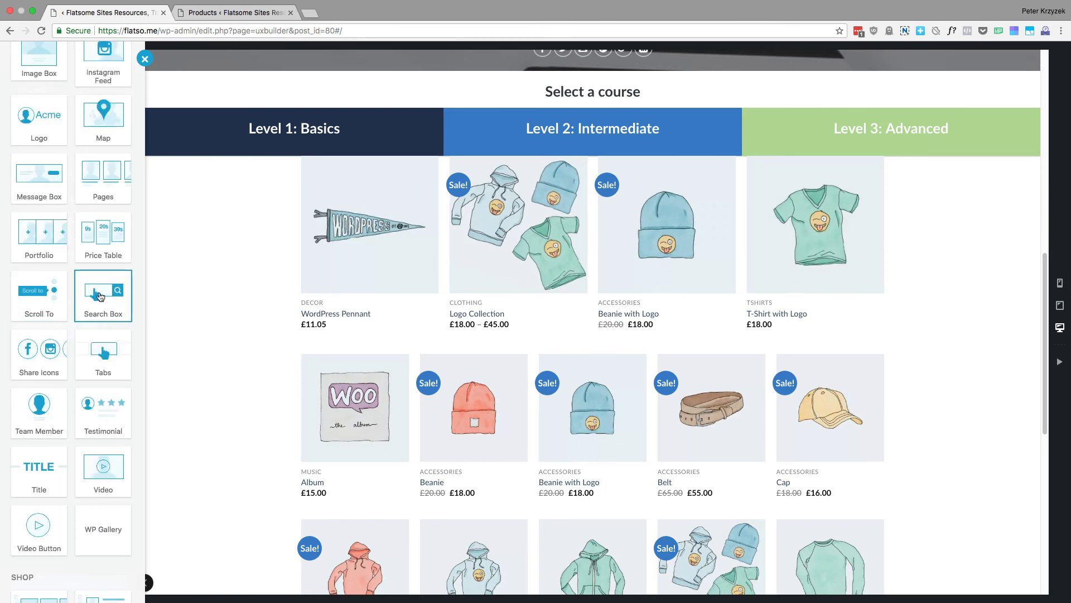
pyautogui.scroll(10, 100, 293)
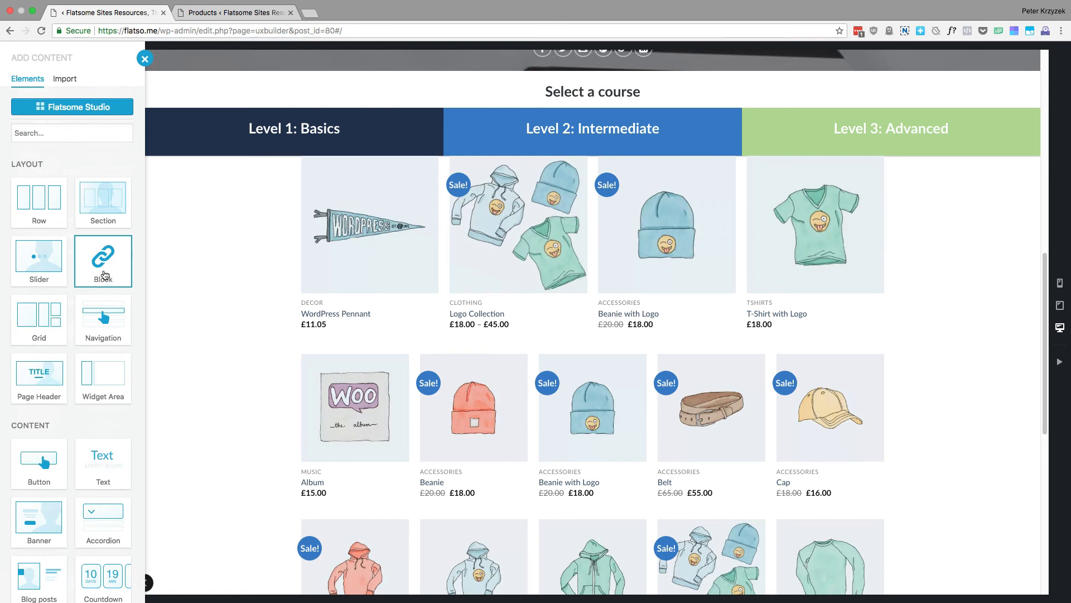
# Add a Text element with the placeholder paragraph to the end of the page content
pyautogui.scroll(-1, 105, 441)
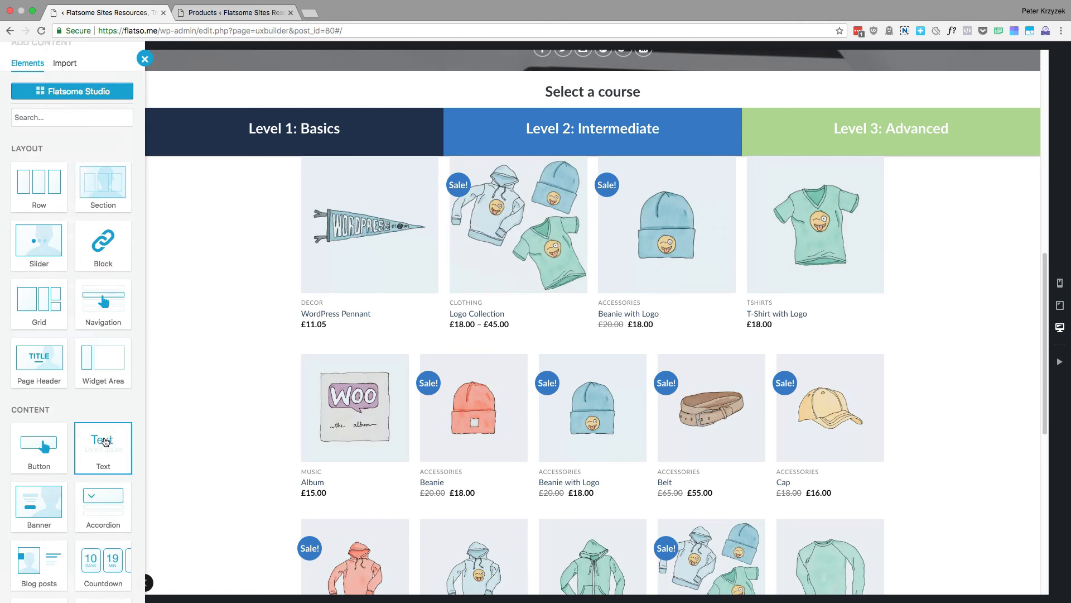
pyautogui.moveTo(103, 439); pyautogui.dragTo(179, 430)
pyautogui.click(110, 447)
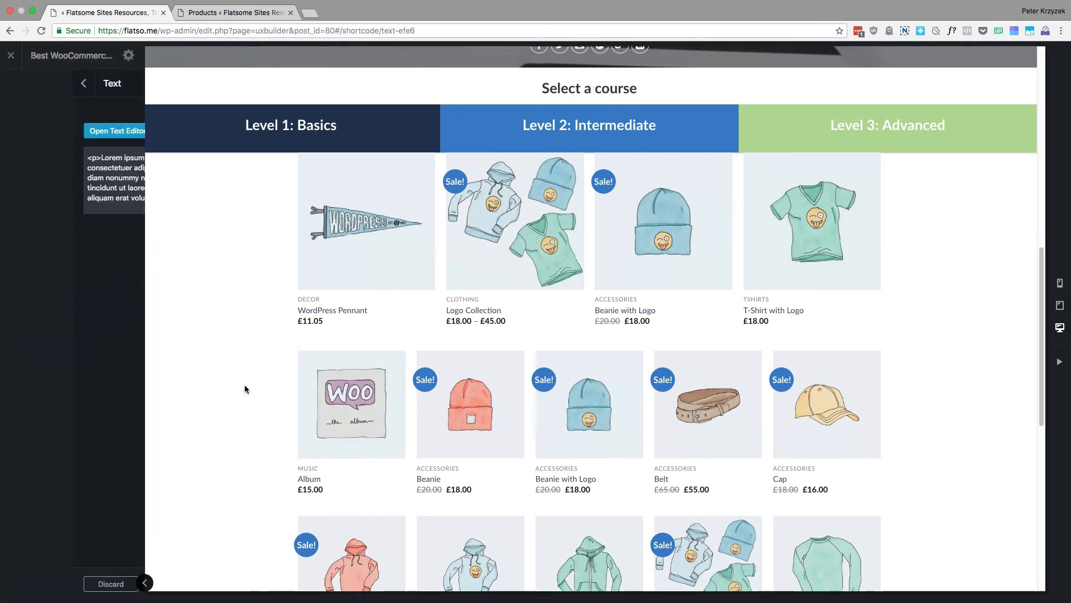
# Insert a Text element between the Products slider and the Products - Custom element, using the Headline with Subtitle preset
pyautogui.scroll(-3, 607, 207)
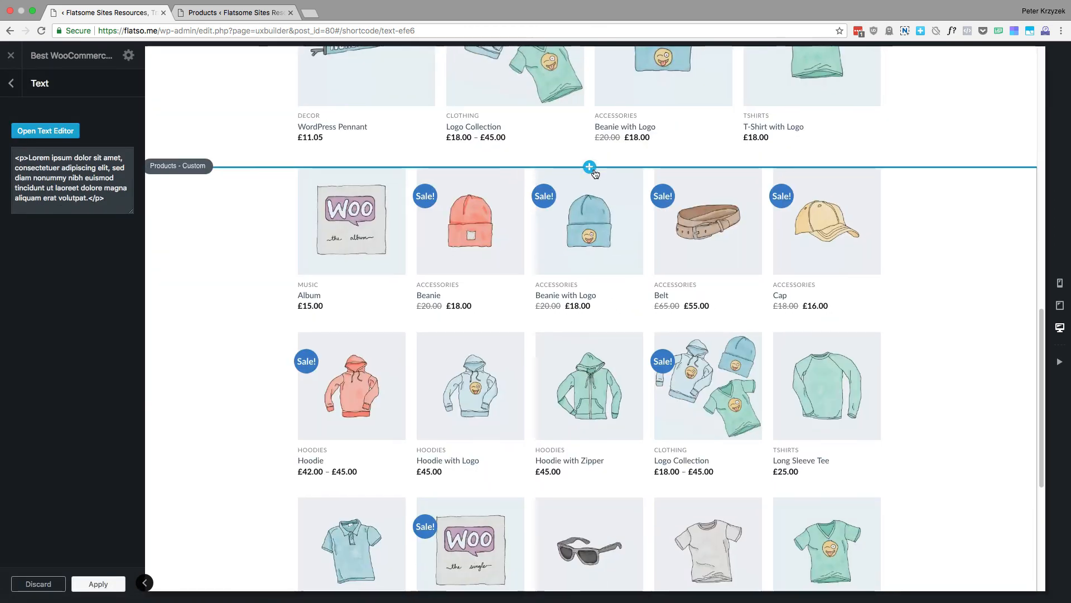
pyautogui.click(592, 171)
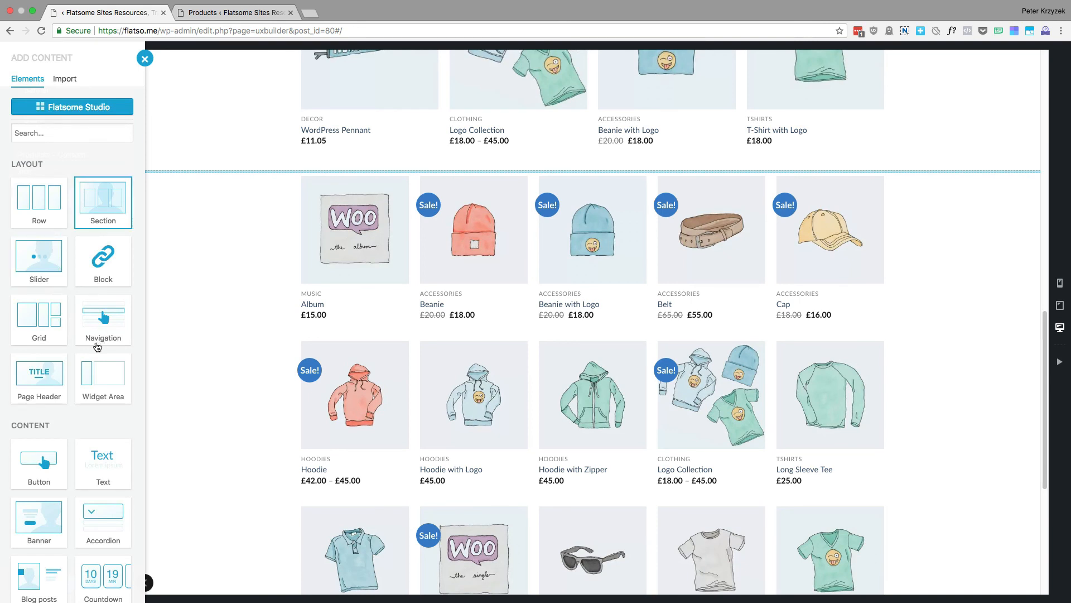
pyautogui.scroll(-1, 111, 419)
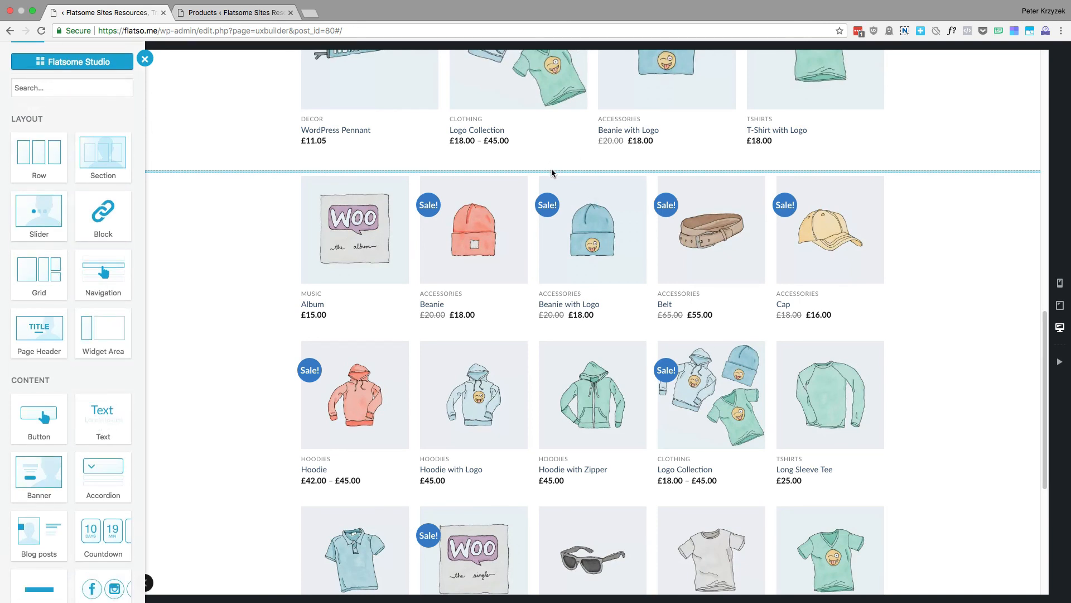
pyautogui.click(108, 426)
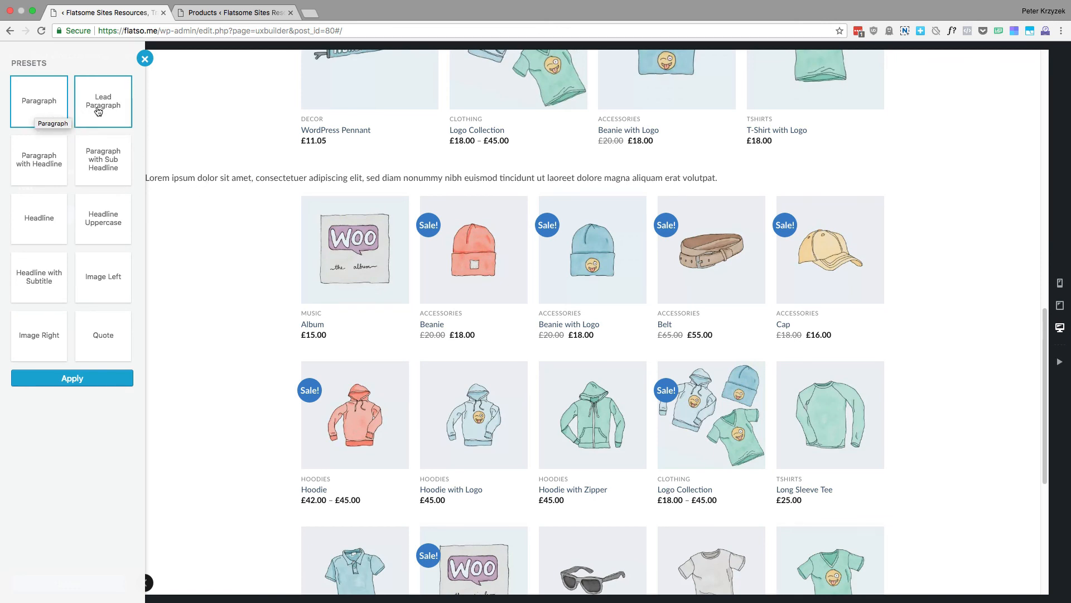
pyautogui.click(48, 168)
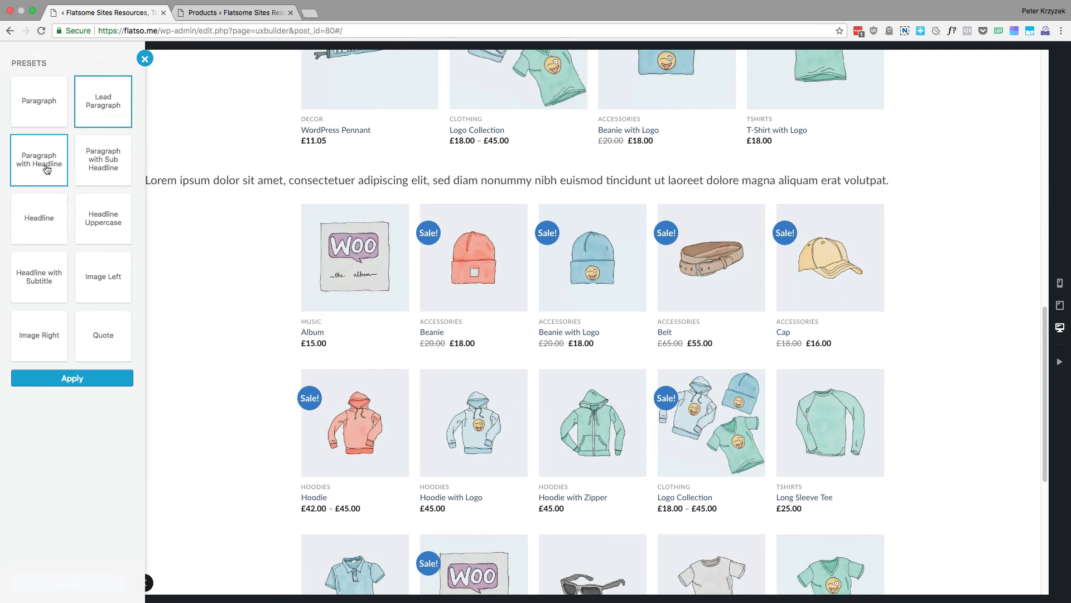
pyautogui.click(112, 177)
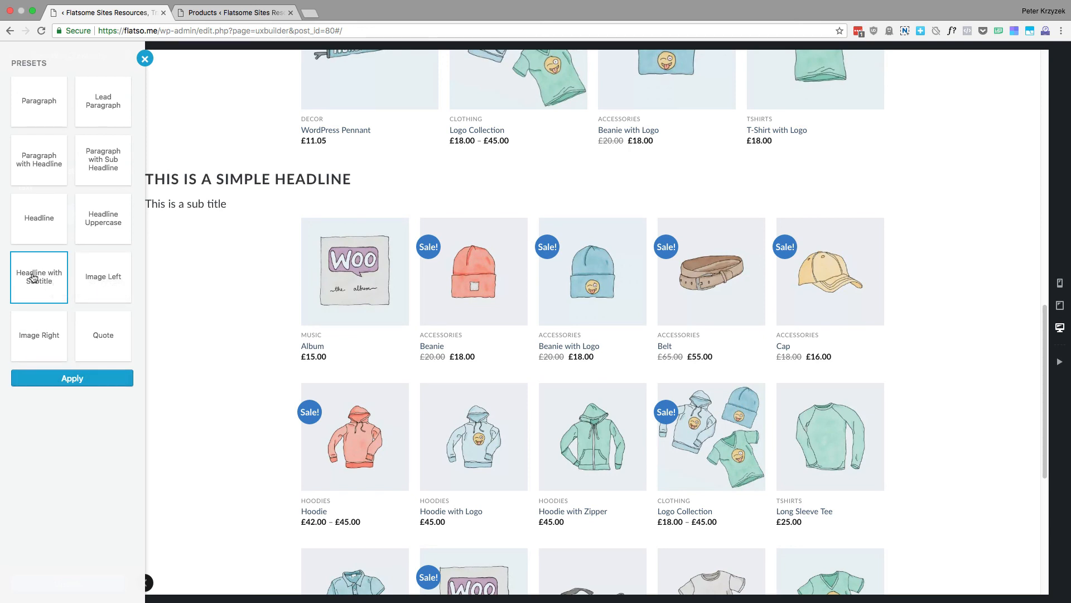
pyautogui.click(72, 379)
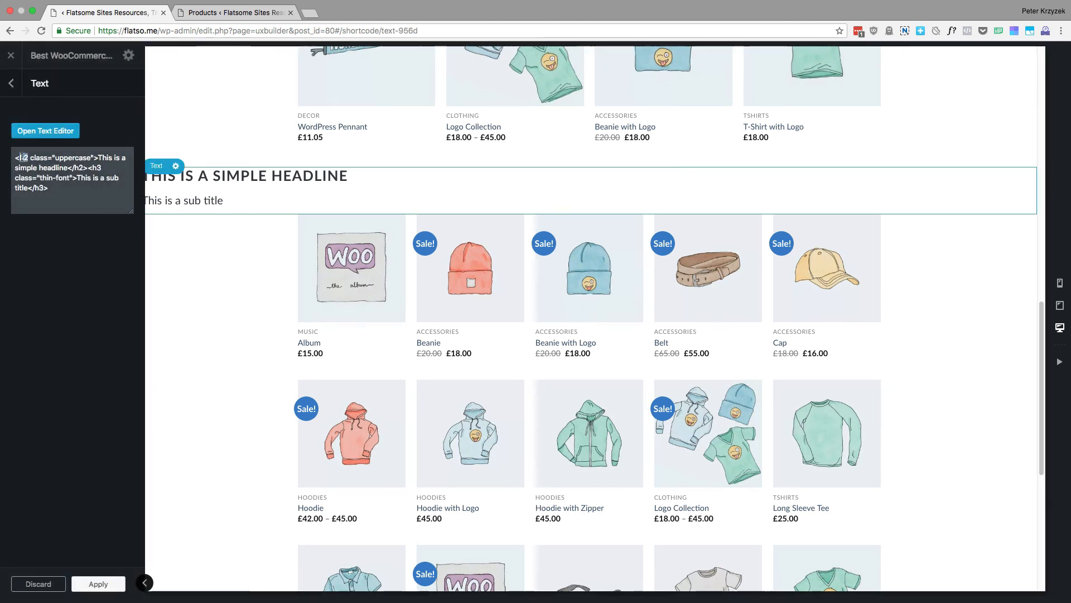
# Add the paragraph "<p>Other stuff</p>" below the subtitle in the headline Text element's HTML and return to the page structure
pyautogui.doubleClick(72, 157)
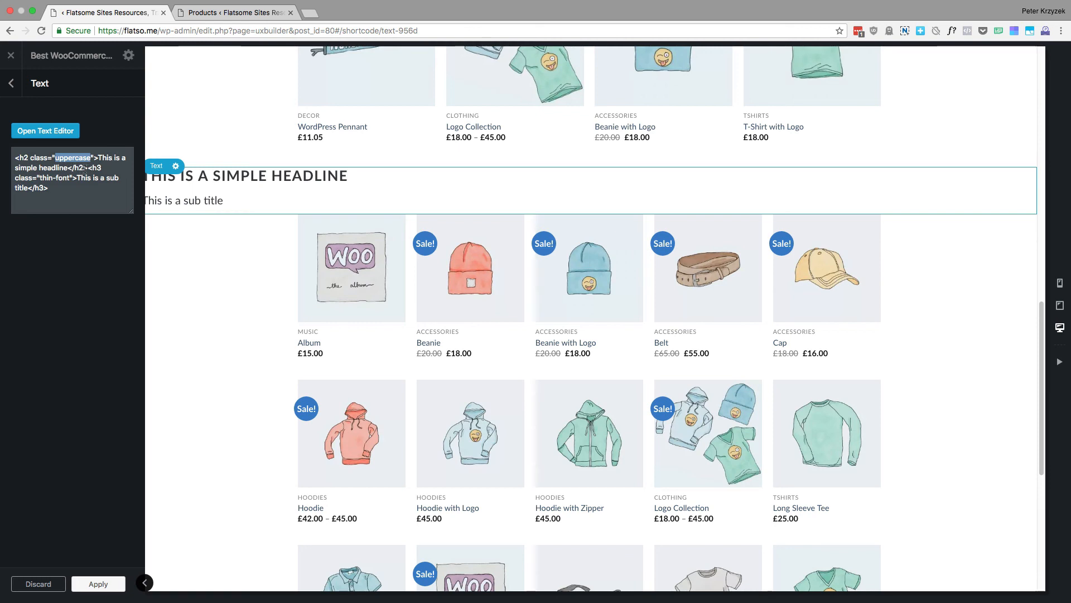
pyautogui.moveTo(89, 168); pyautogui.dragTo(93, 196)
pyautogui.click(89, 193)
pyautogui.press('Return')
pyautogui.write('<p')
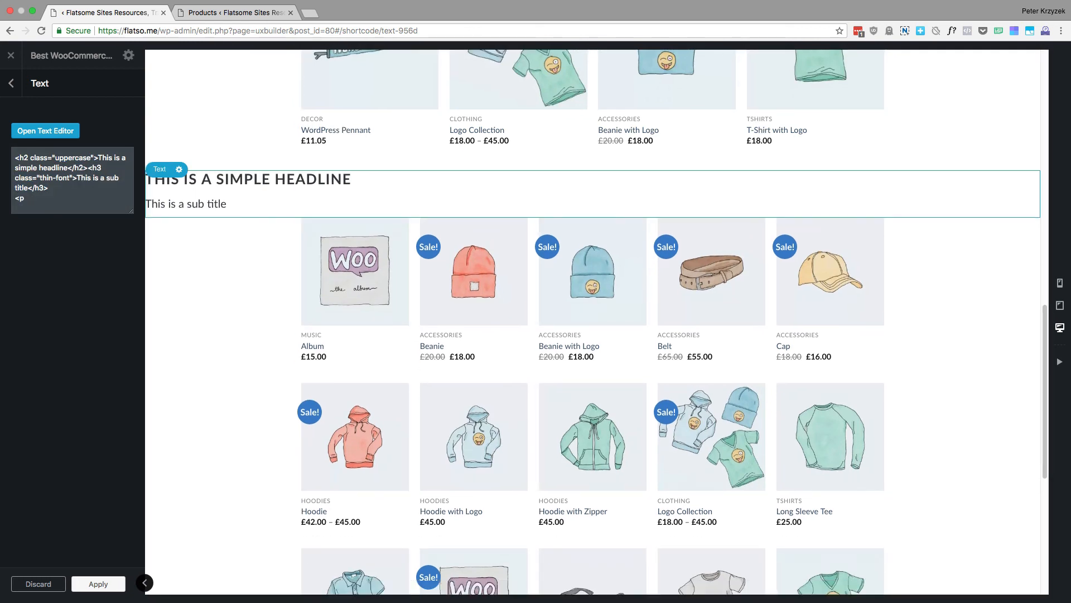
pyautogui.write('o>Other stuff<')
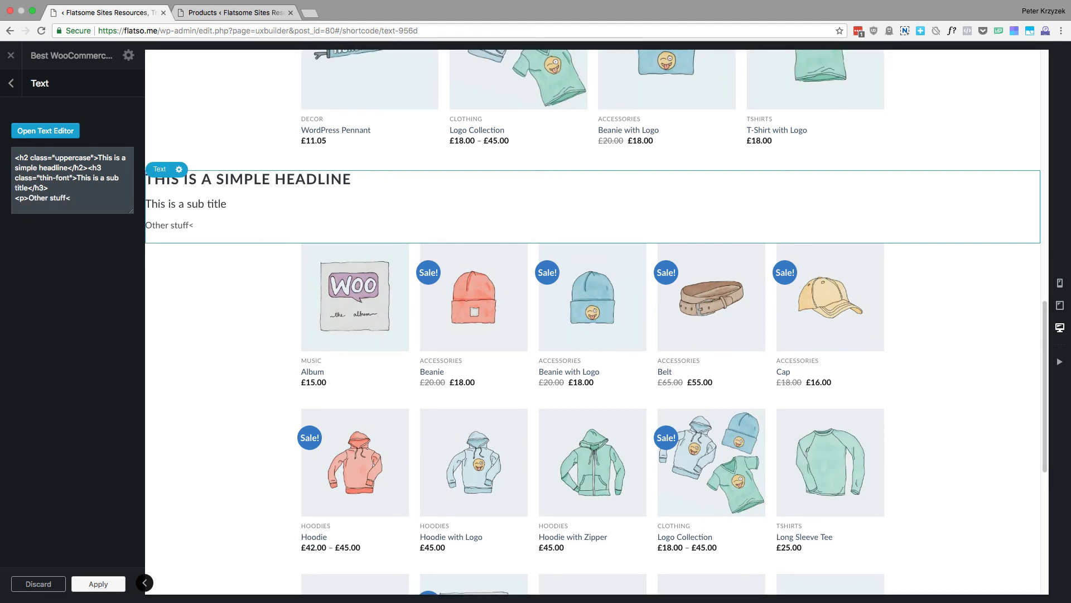
pyautogui.write('/p>')
pyautogui.click(9, 82)
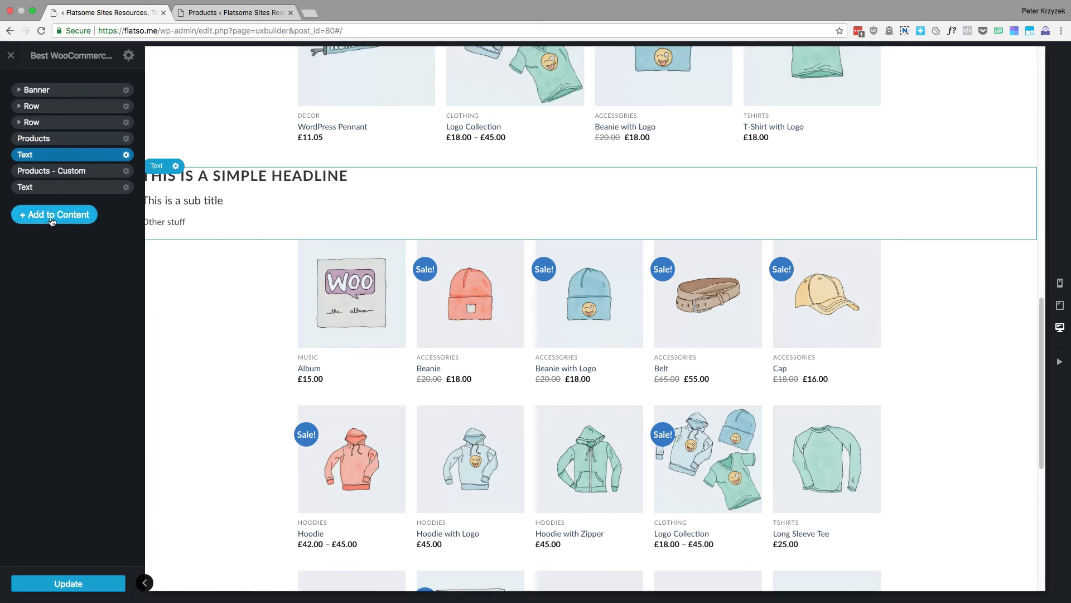
# Add a Row with the One Column preset to the end of the content and return to the page structure
pyautogui.click(50, 216)
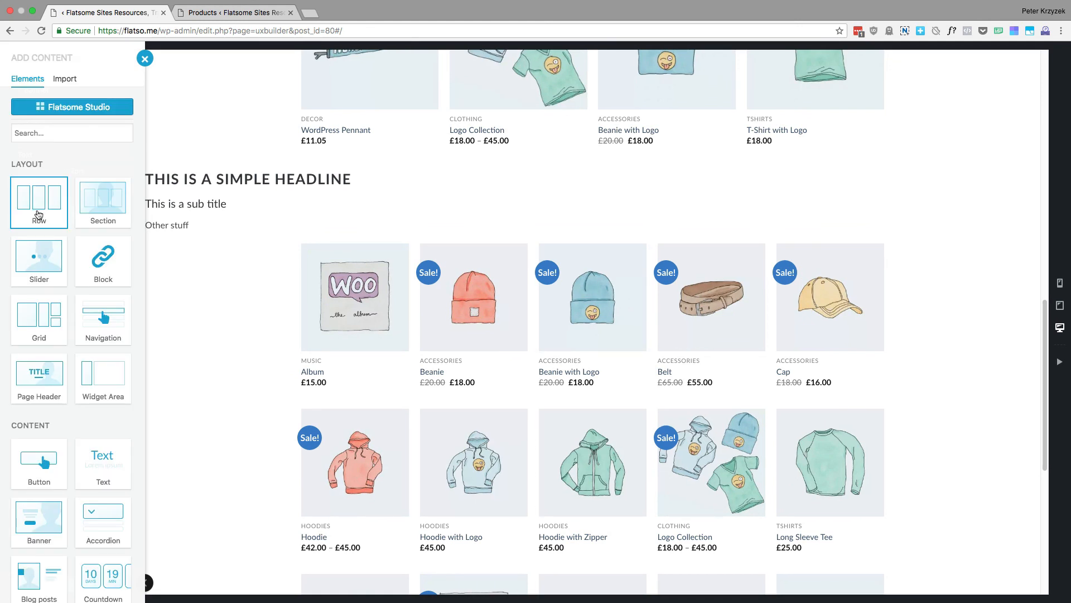
pyautogui.click(39, 215)
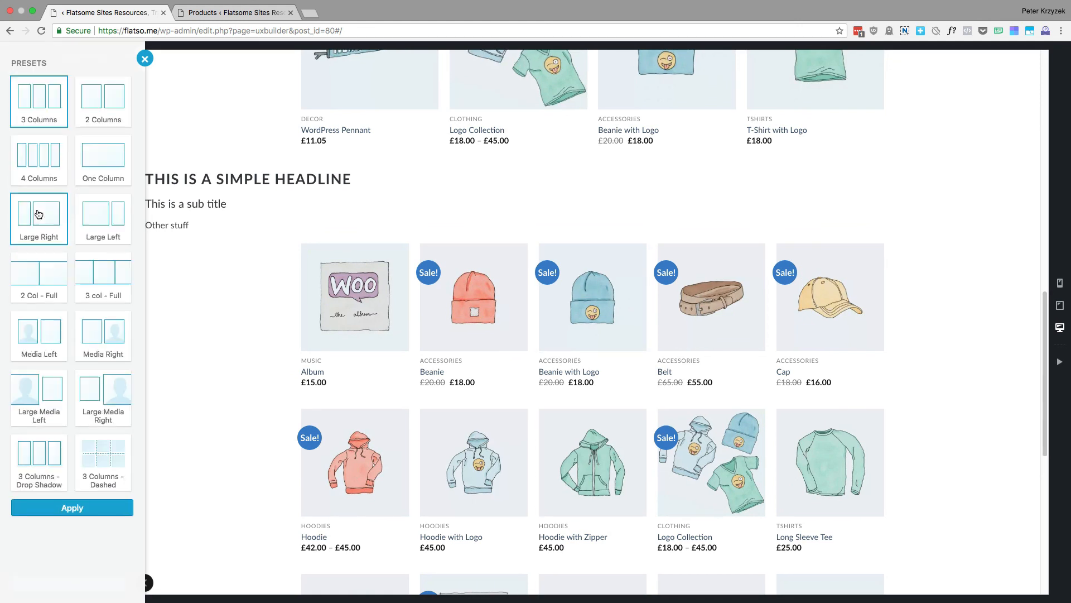
pyautogui.click(115, 168)
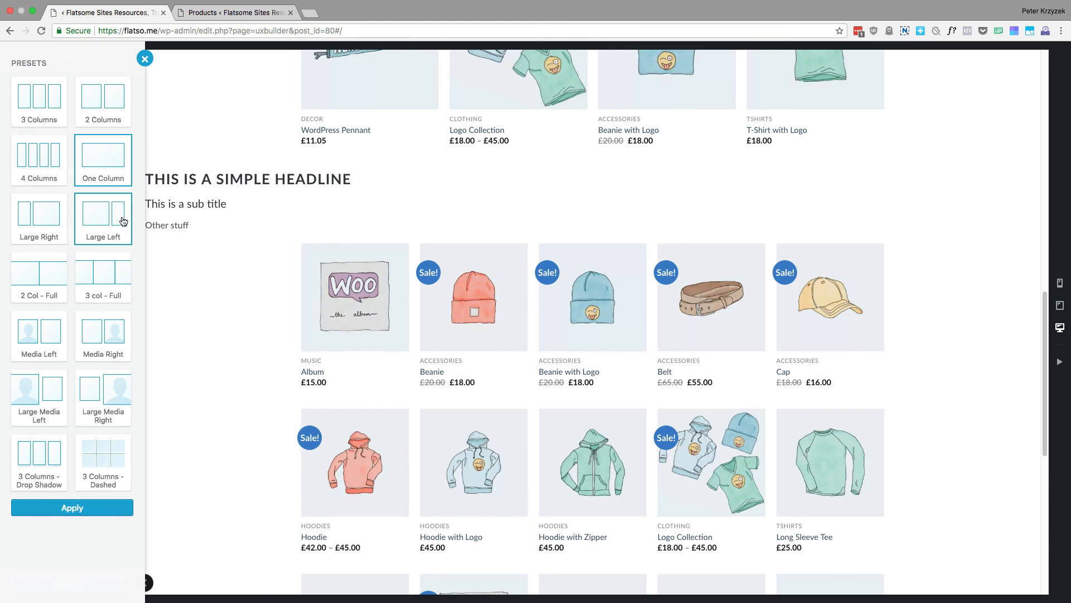
pyautogui.click(64, 508)
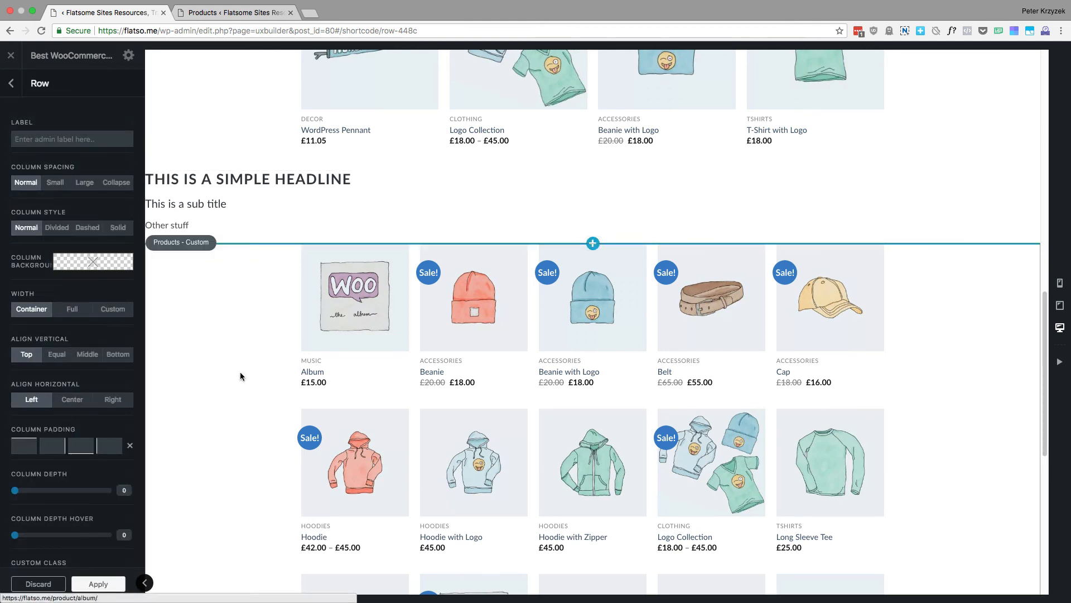
pyautogui.scroll(-4, 266, 314)
pyautogui.scroll(-4, 266, 315)
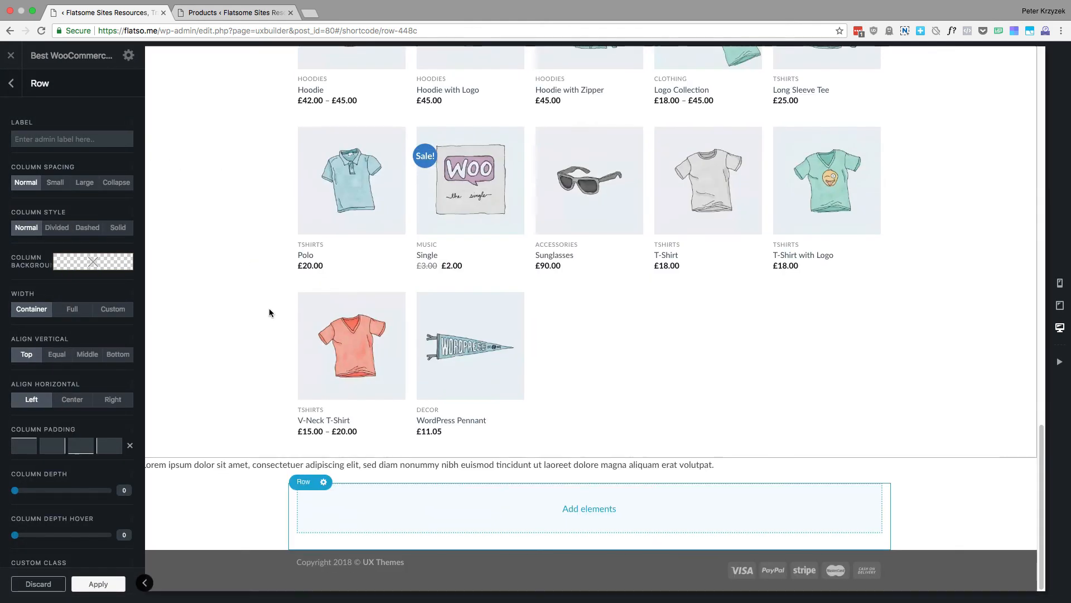
pyautogui.click(9, 83)
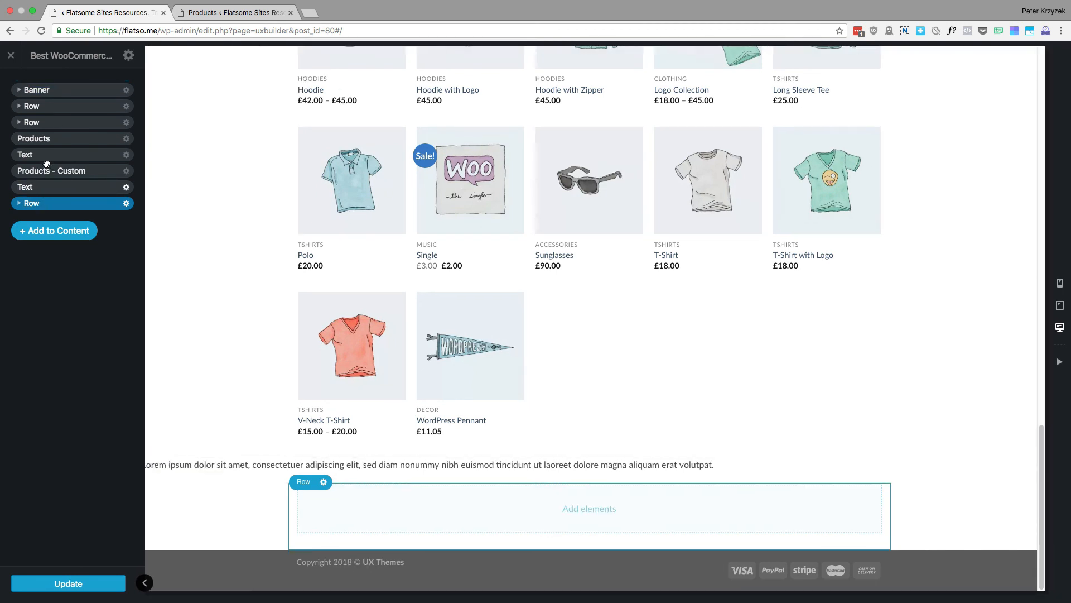
# Move the new one-column row directly below Products and place the headline Text element inside its column
pyautogui.moveTo(47, 155); pyautogui.dragTo(96, 157)
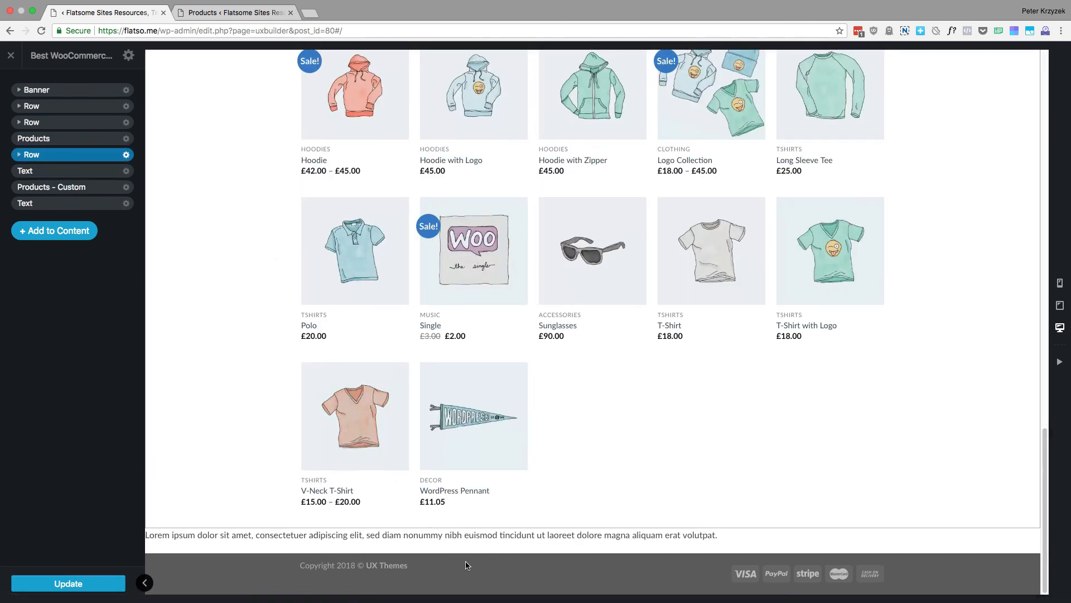
pyautogui.scroll(6, 534, 326)
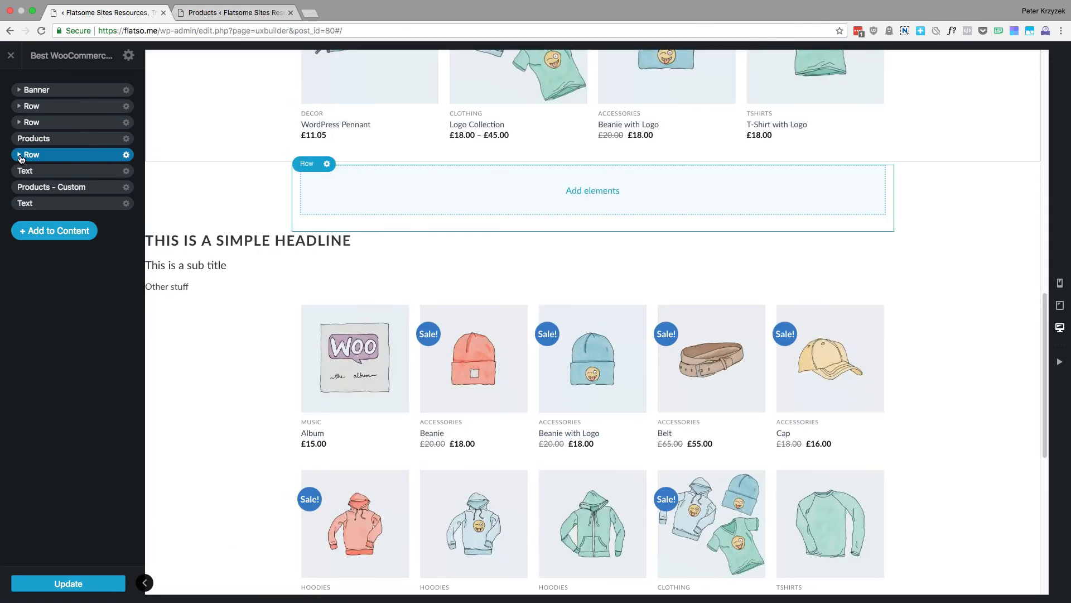
pyautogui.click(19, 154)
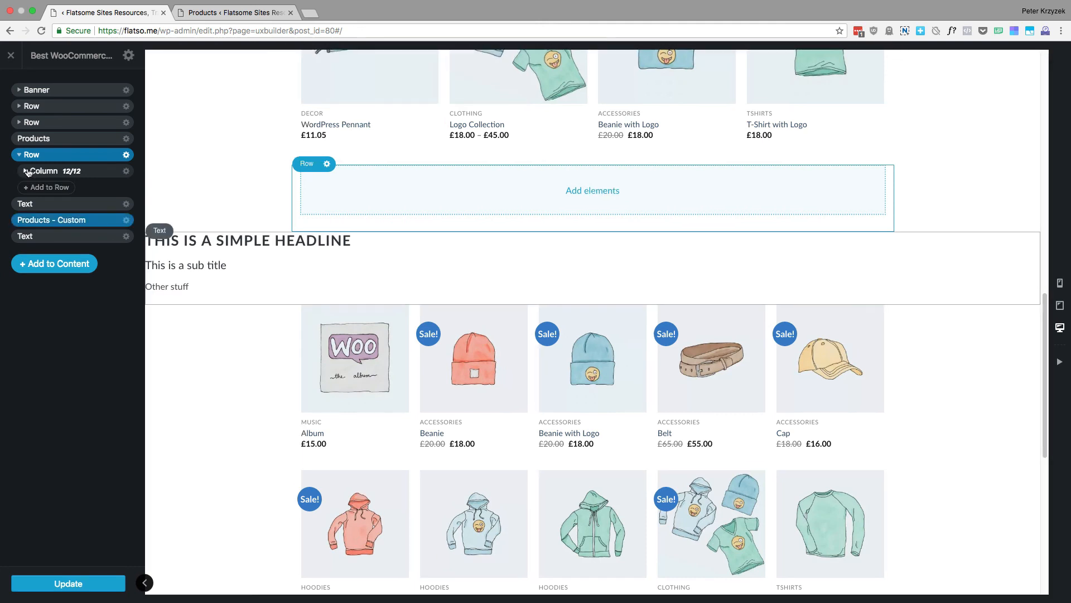
pyautogui.click(25, 172)
pyautogui.click(25, 172)
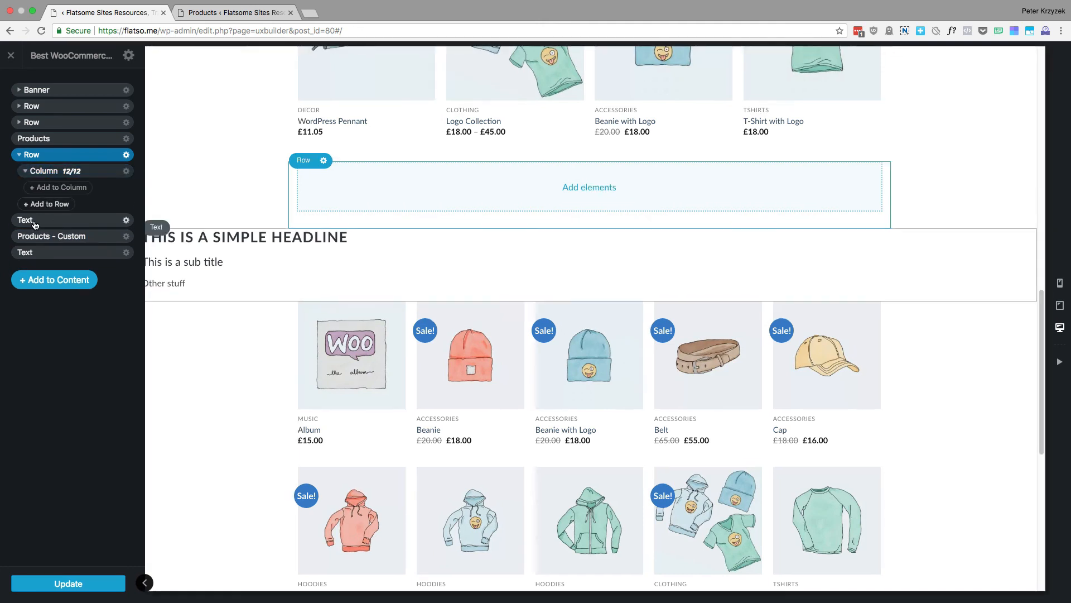
pyautogui.moveTo(32, 222); pyautogui.dragTo(96, 175)
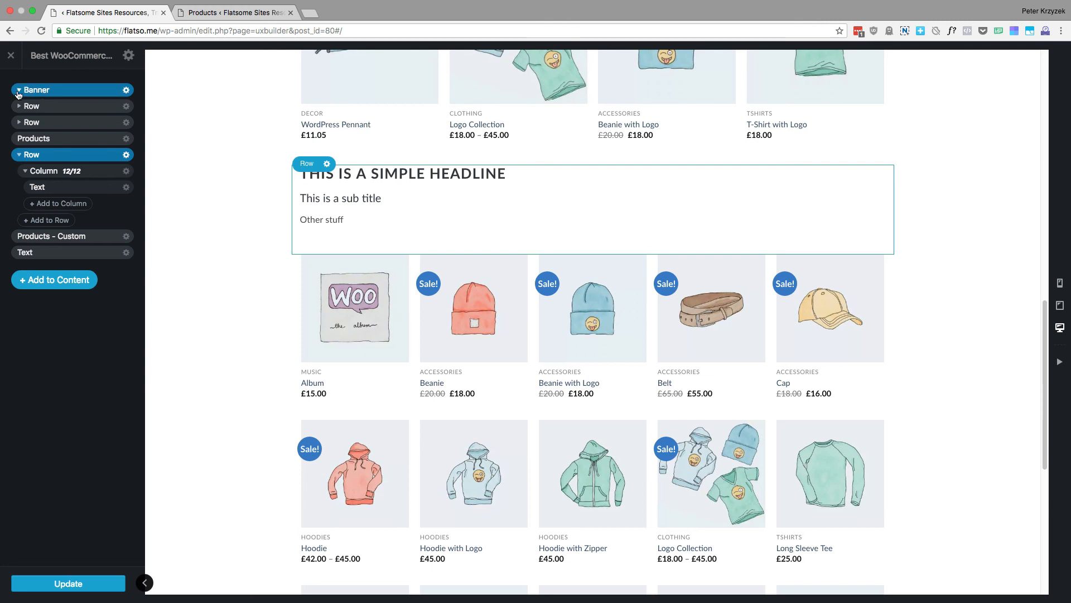
# Expand the Banner's contents in the page structure and open the Flatsome Studio layout library
pyautogui.click(19, 91)
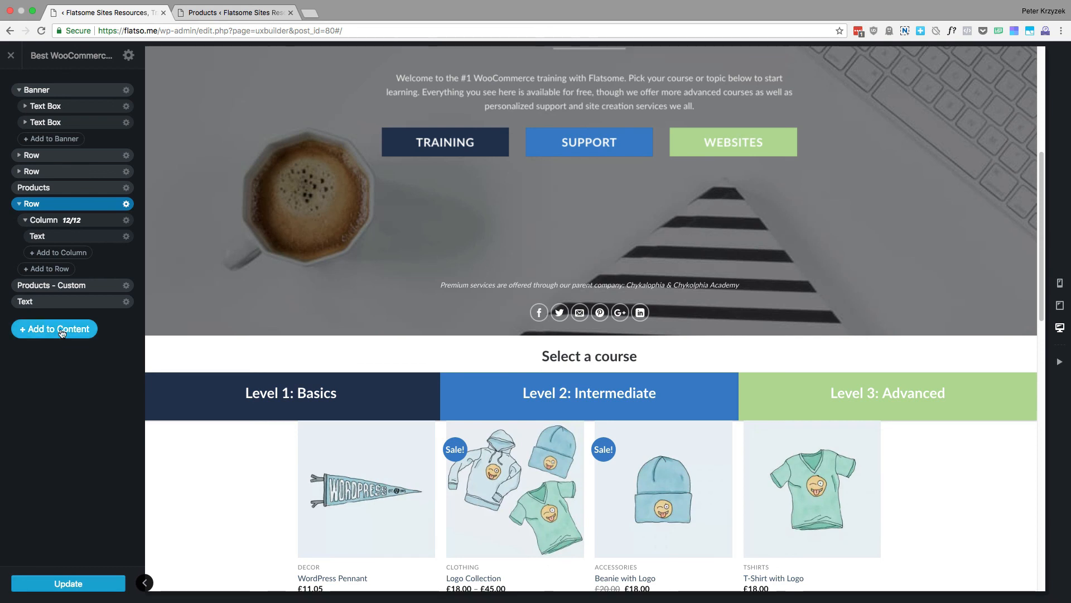
pyautogui.click(61, 330)
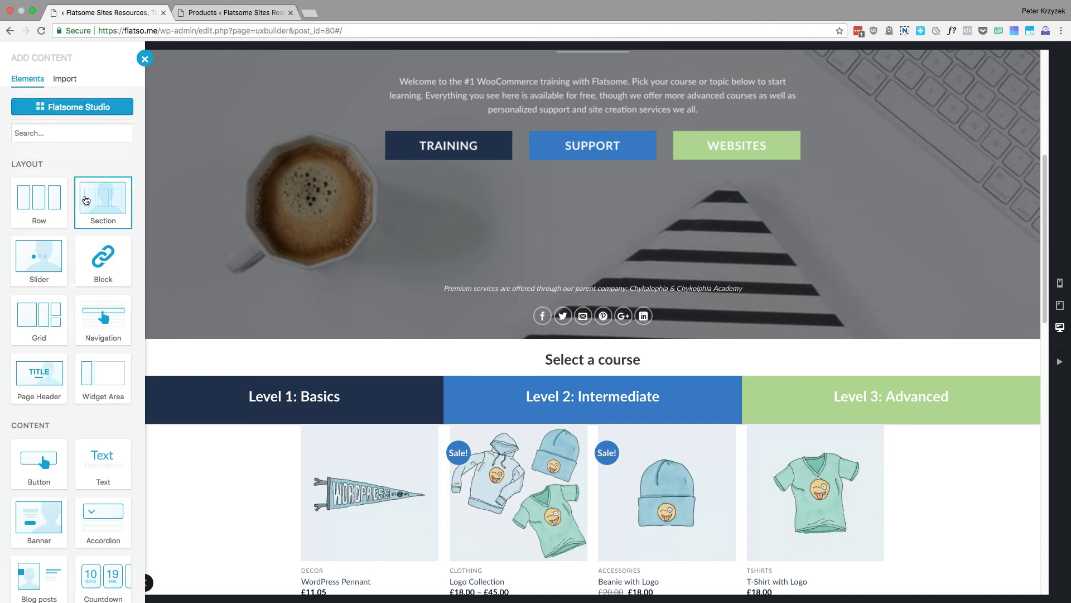
pyautogui.click(76, 115)
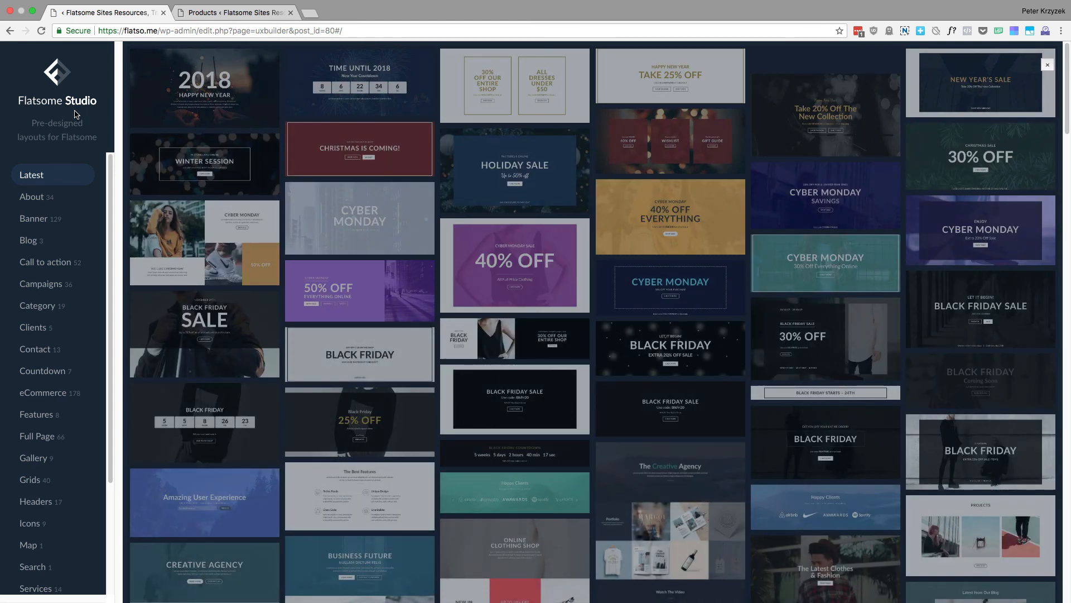
# Look through Flatsome Studio's latest pre-designed banners and full-page layouts, and show the About category
pyautogui.moveTo(226, 232)
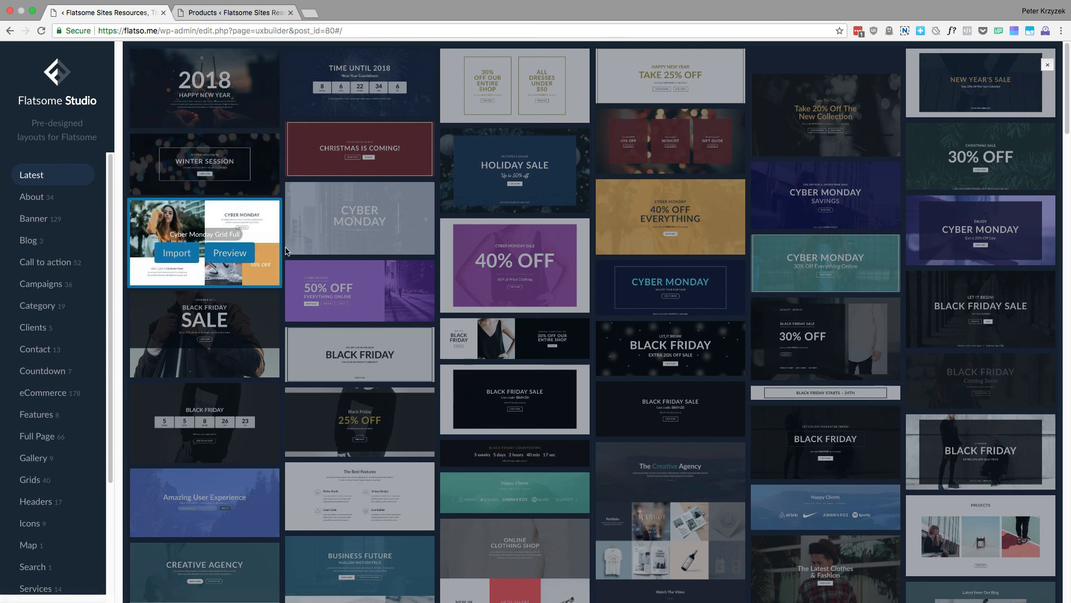
pyautogui.moveTo(316, 232)
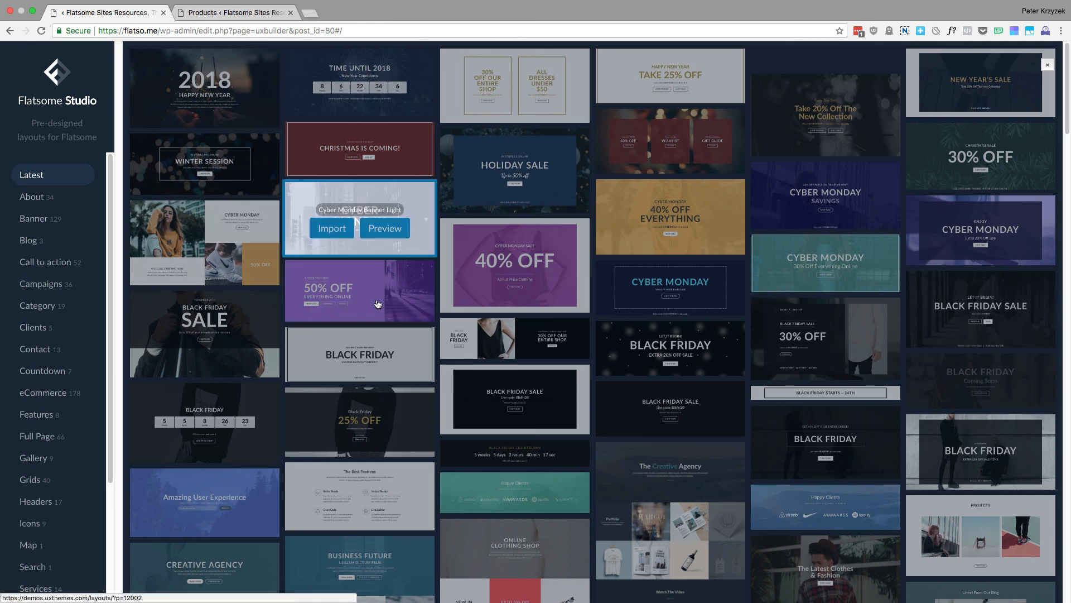
pyautogui.moveTo(349, 304)
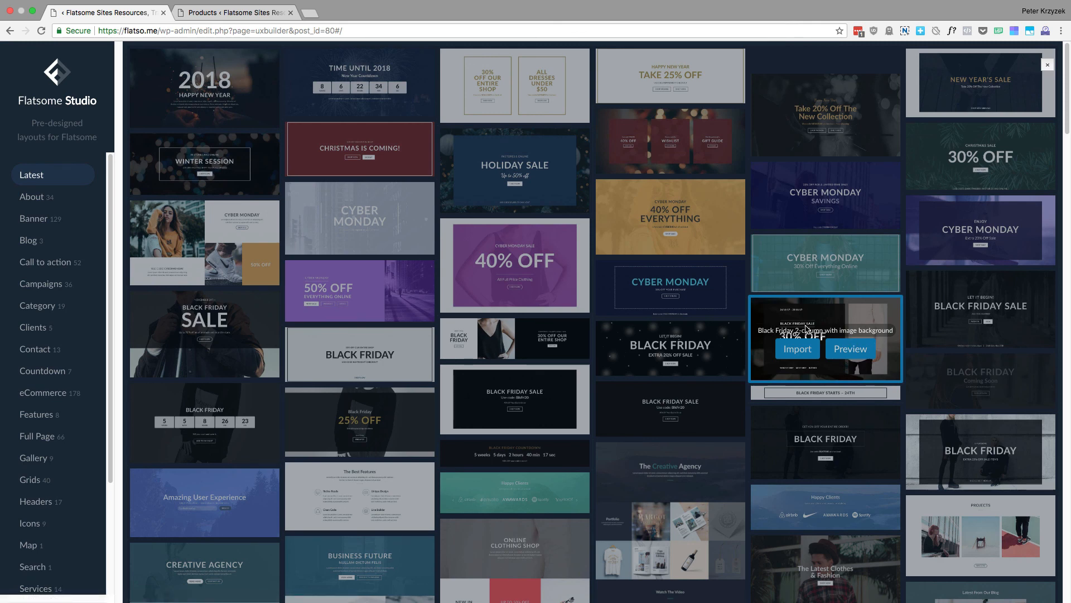
pyautogui.scroll(-3, 726, 335)
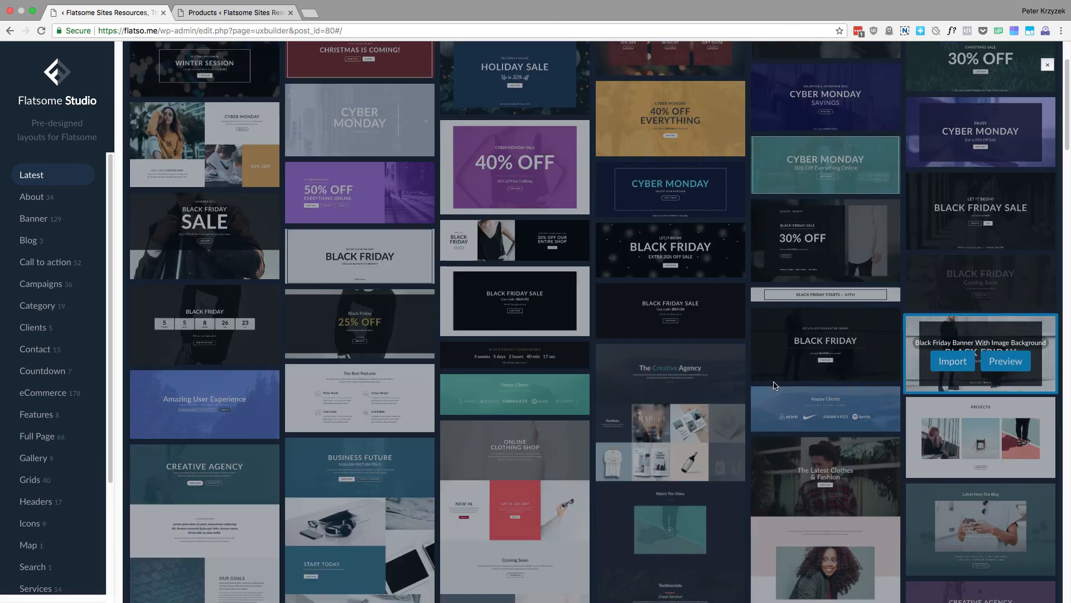
pyautogui.scroll(-2, 670, 363)
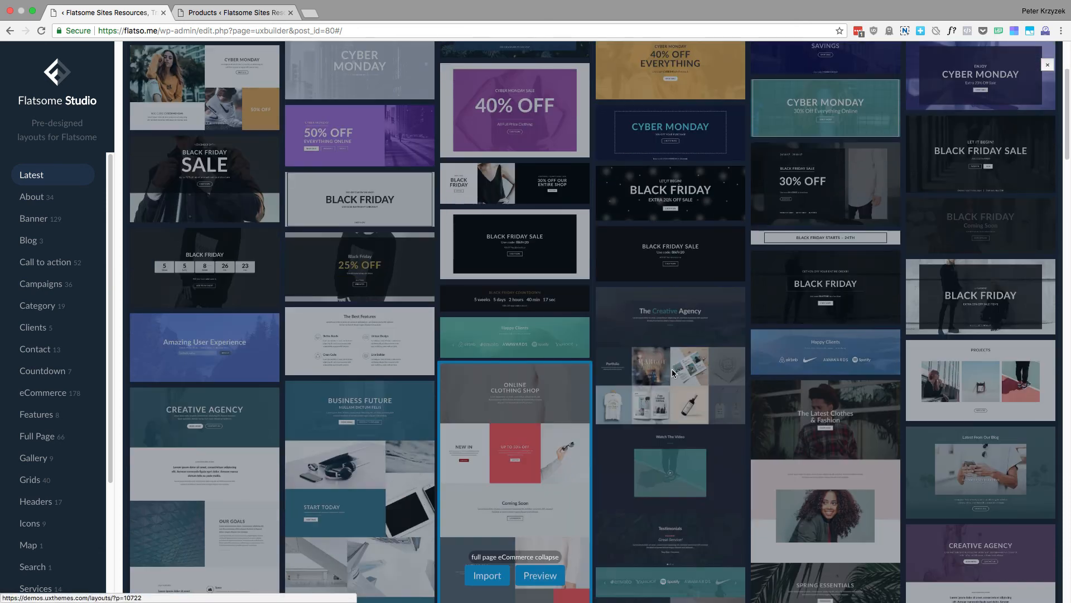
pyautogui.scroll(-6, 672, 335)
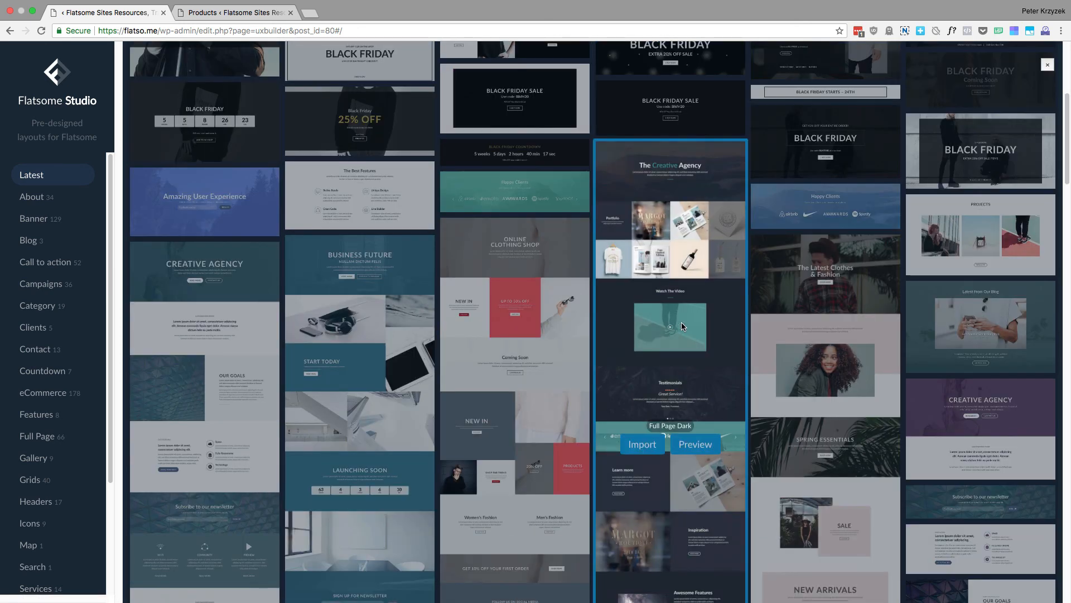
pyautogui.scroll(-1, 677, 309)
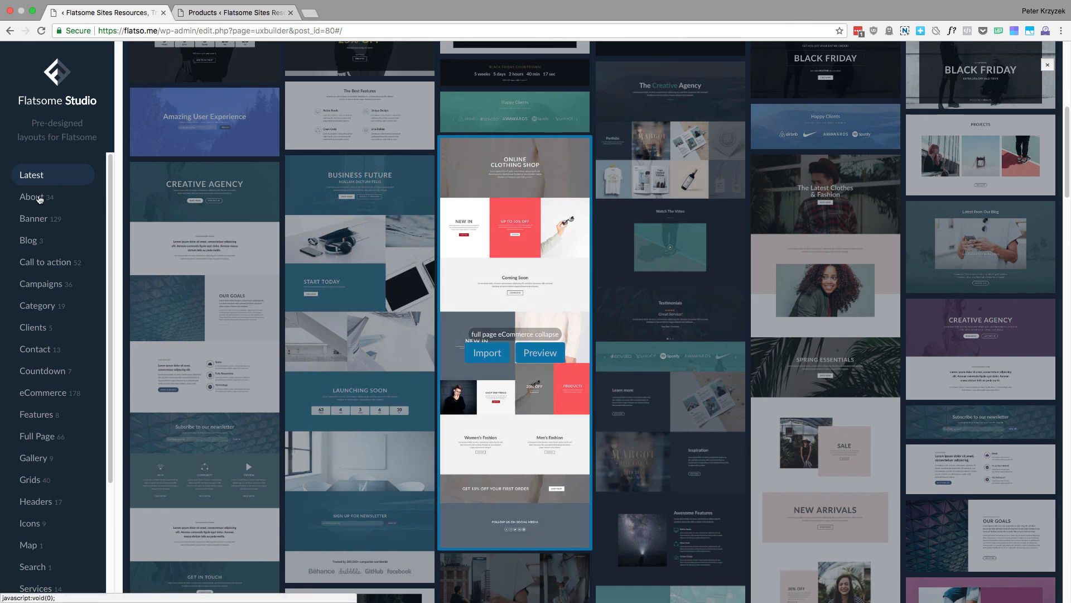
pyautogui.click(41, 199)
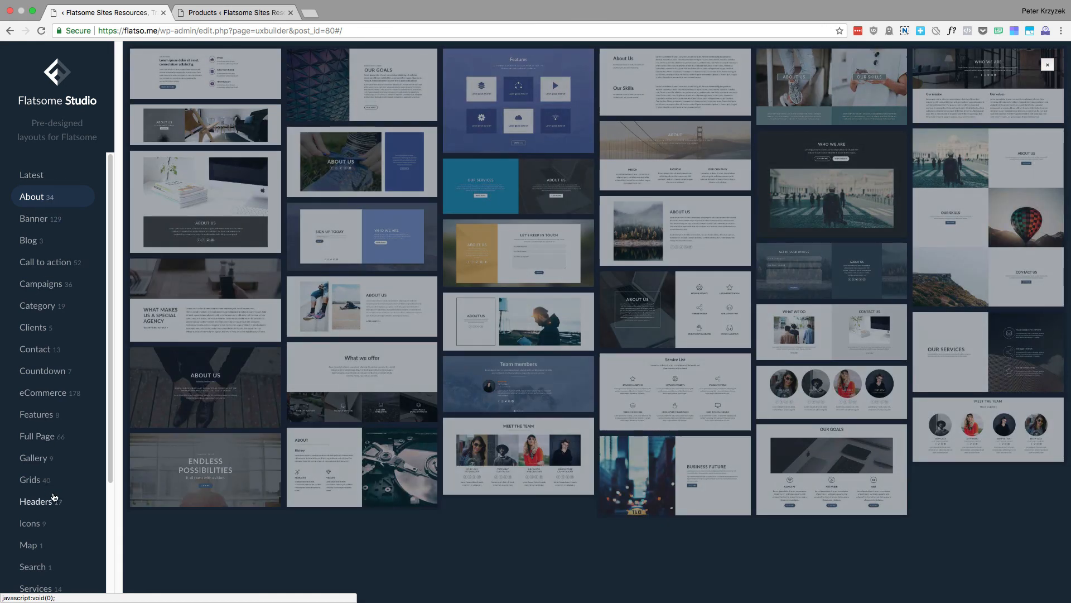
# Look through Flatsome Studio's Countdown, Grids, Gallery and Full Page layout categories
pyautogui.click(46, 374)
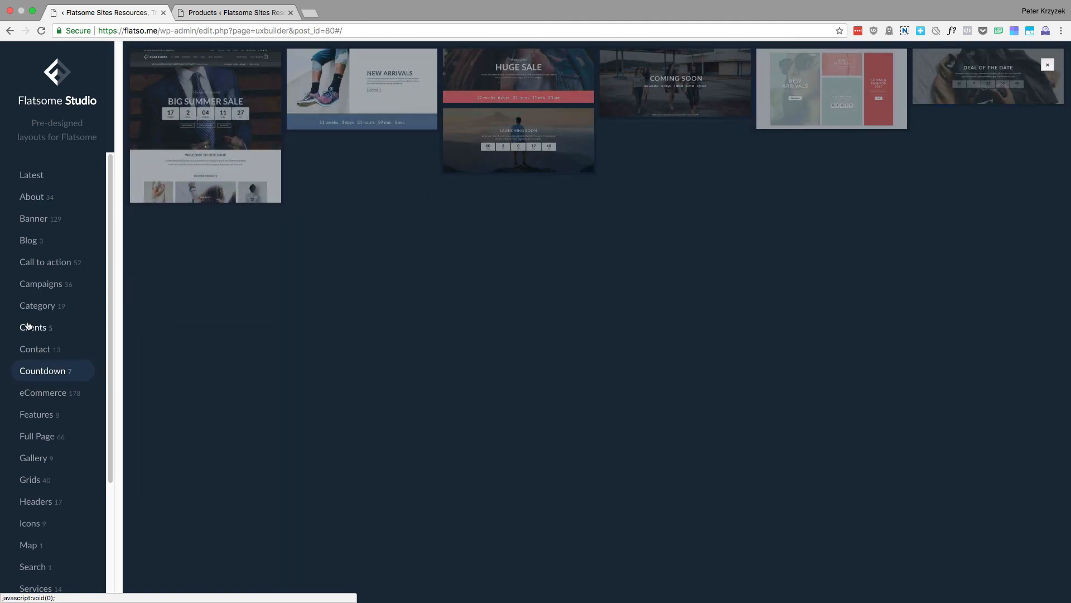
pyautogui.scroll(-5, 70, 393)
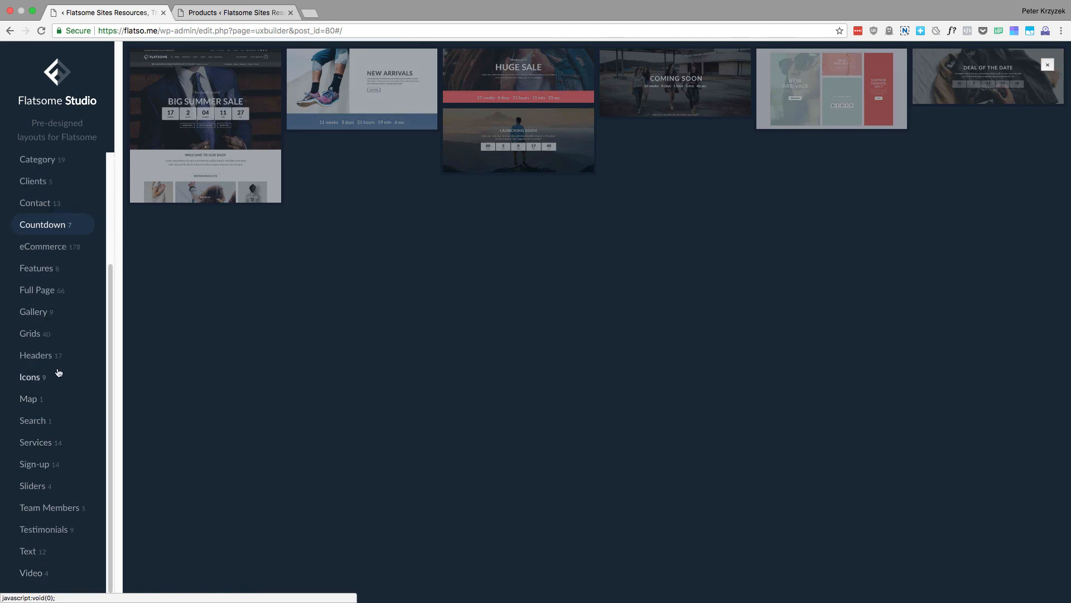
pyautogui.click(52, 334)
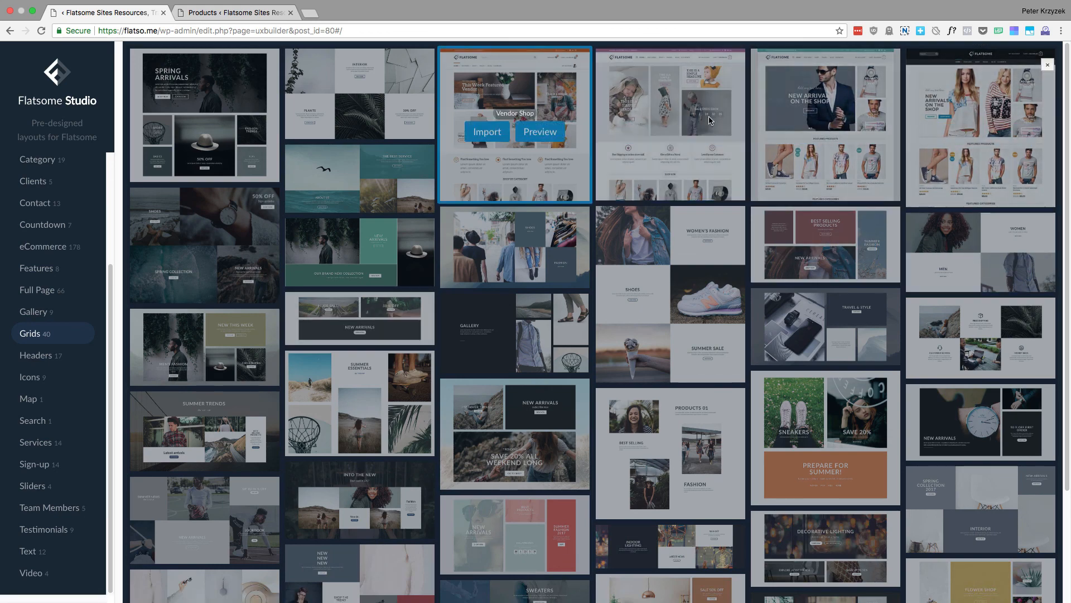
pyautogui.moveTo(941, 118)
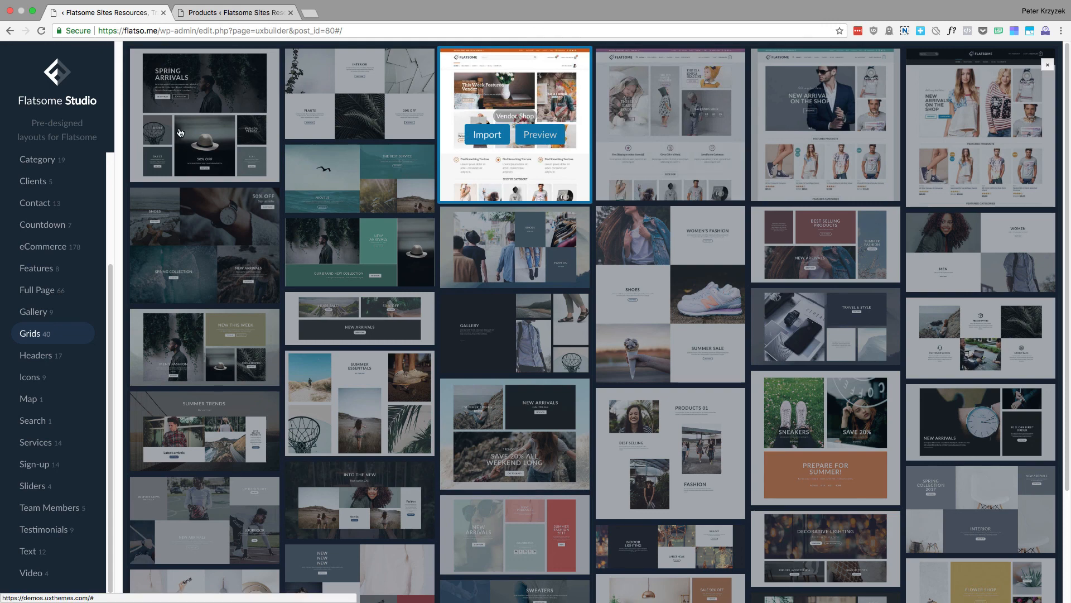
pyautogui.moveTo(181, 133)
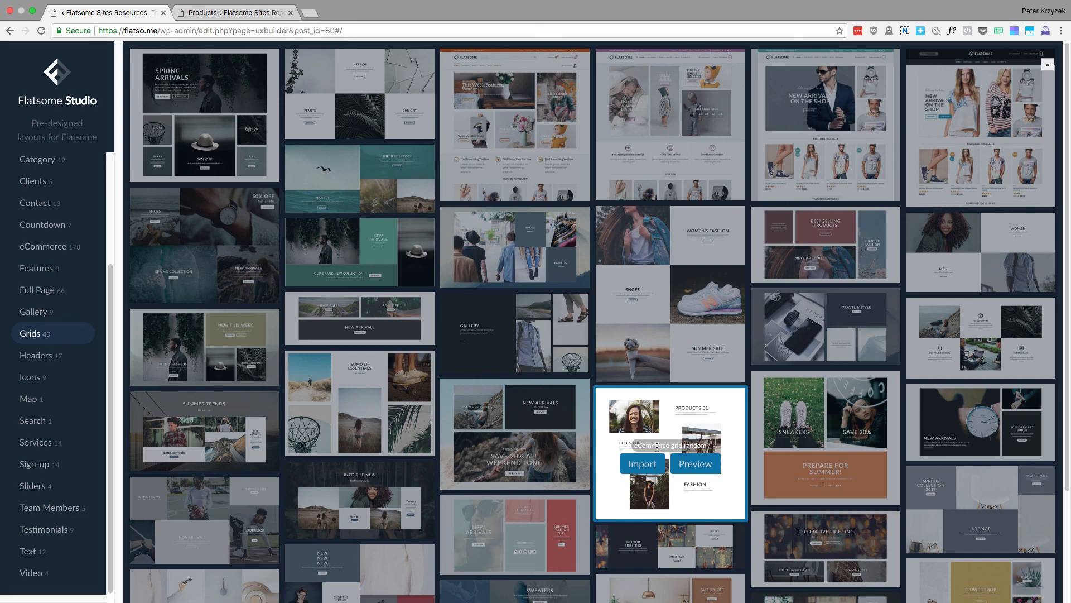
pyautogui.click(35, 312)
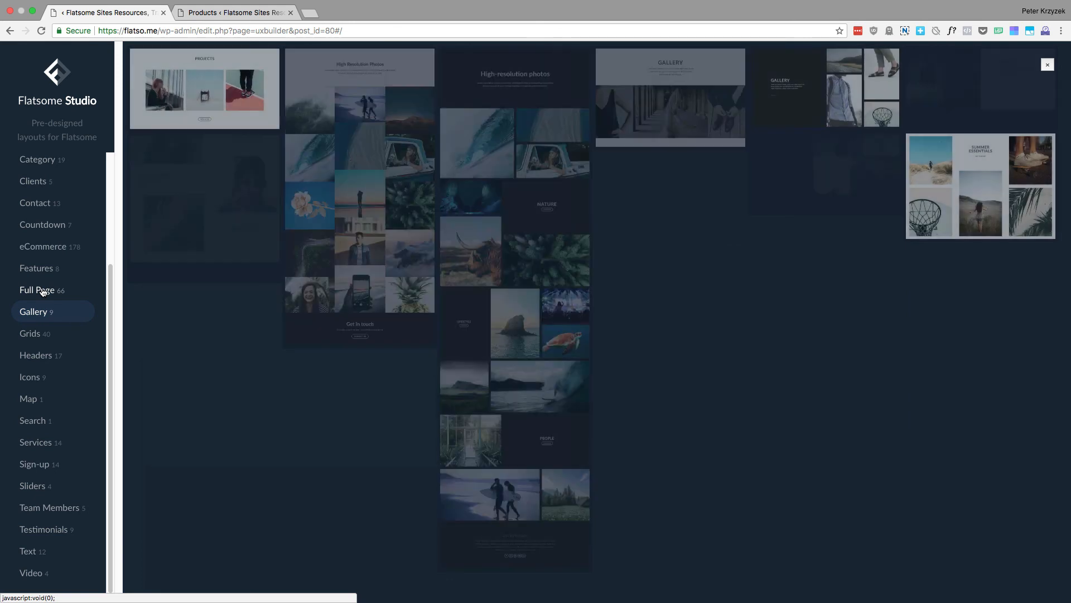
pyautogui.click(43, 290)
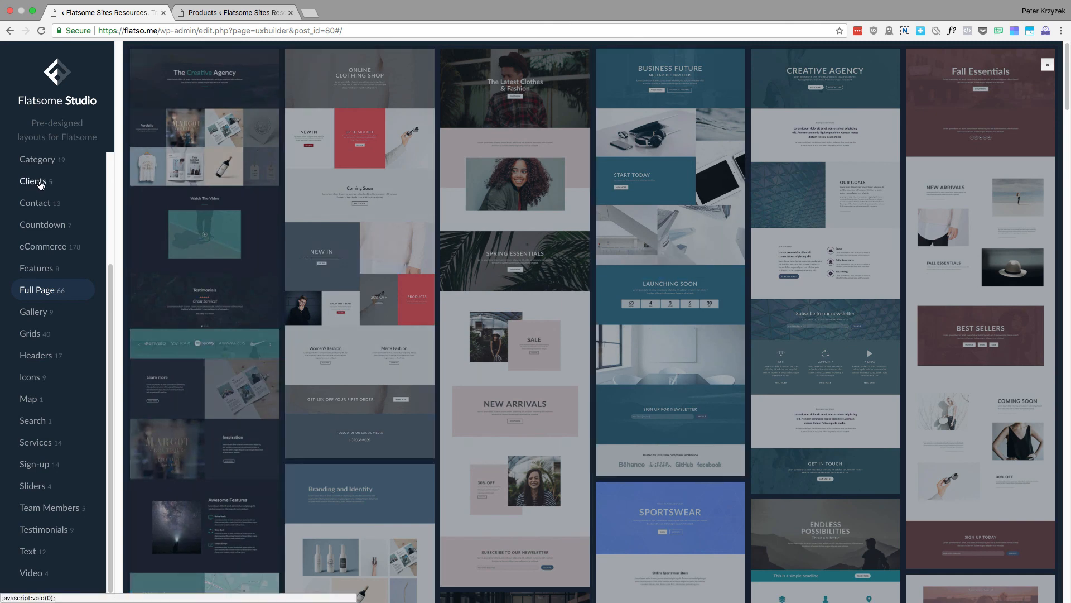
# Show the Clients category and preview the "clients row with image background" layout, closing the preview to return to Flatsome Studio
pyautogui.click(41, 186)
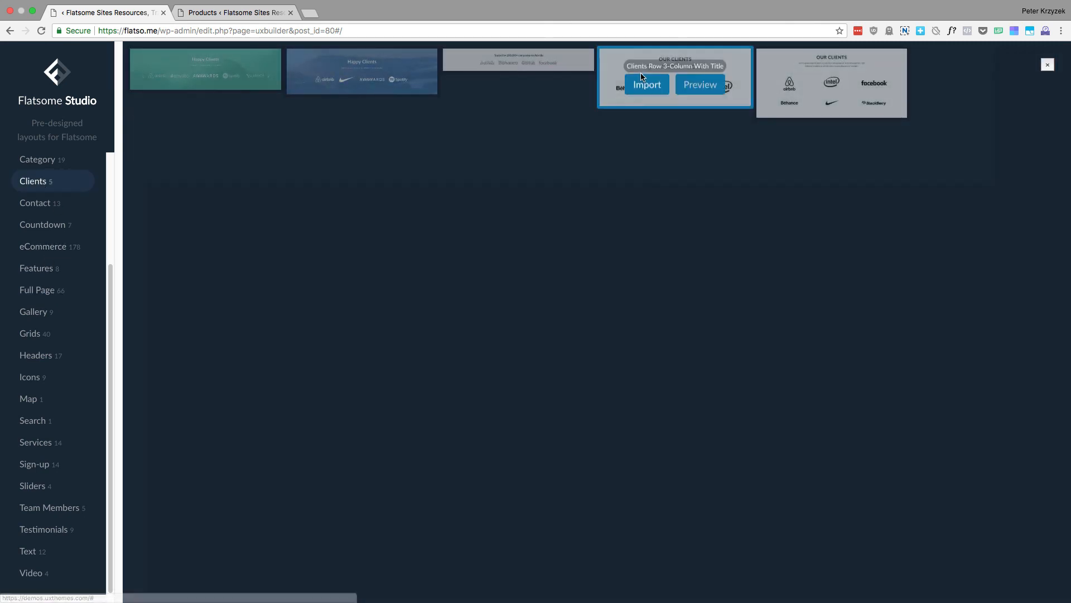
pyautogui.moveTo(809, 93)
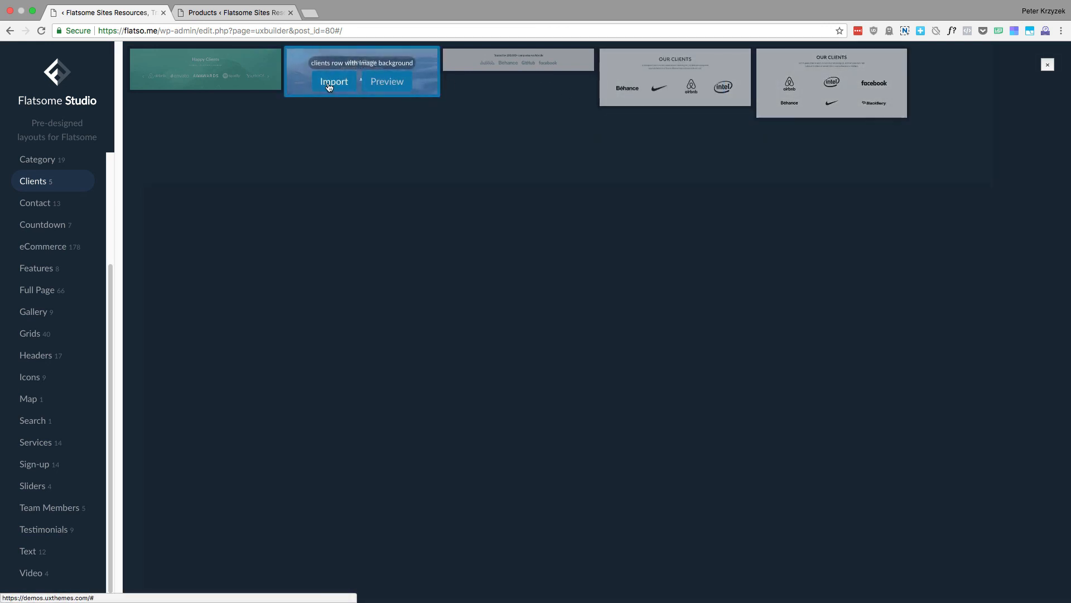
pyautogui.click(388, 84)
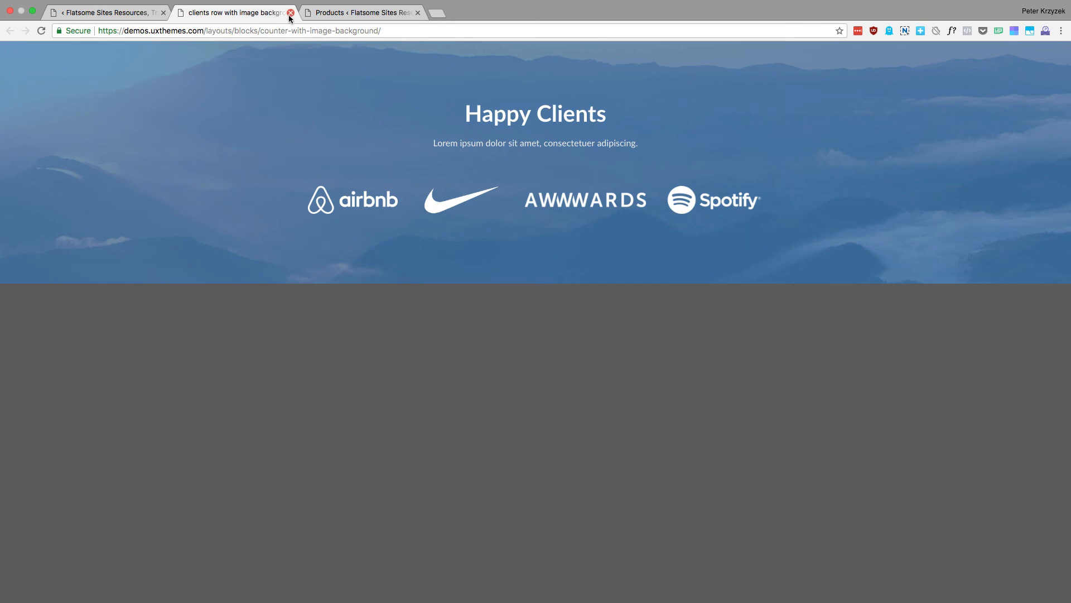
pyautogui.click(290, 13)
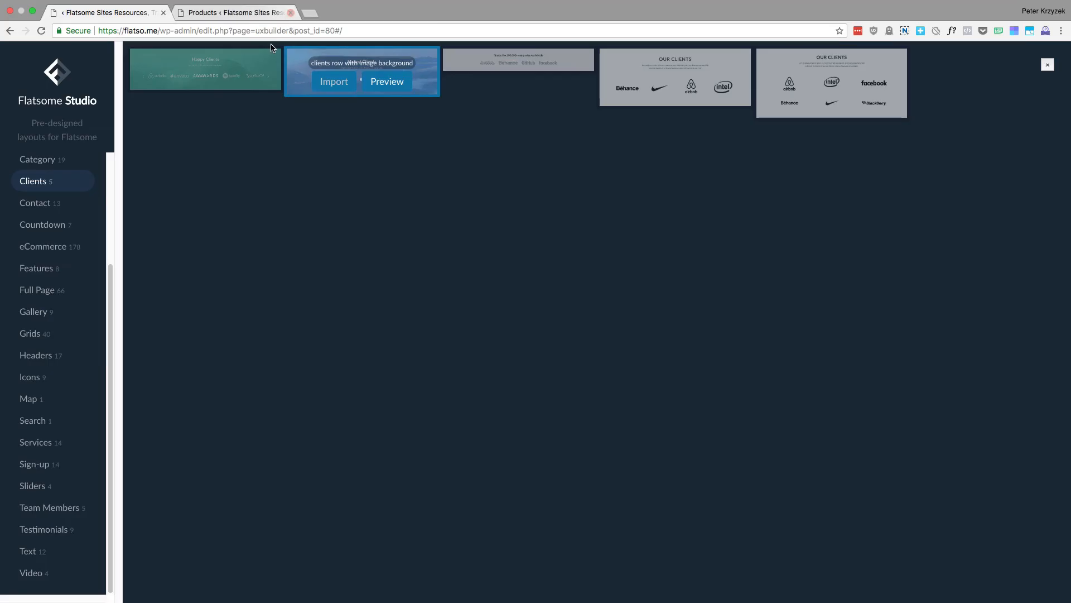
# Import the "clients row with image background" layout with its image included, and find the imported section on the page
pyautogui.click(333, 83)
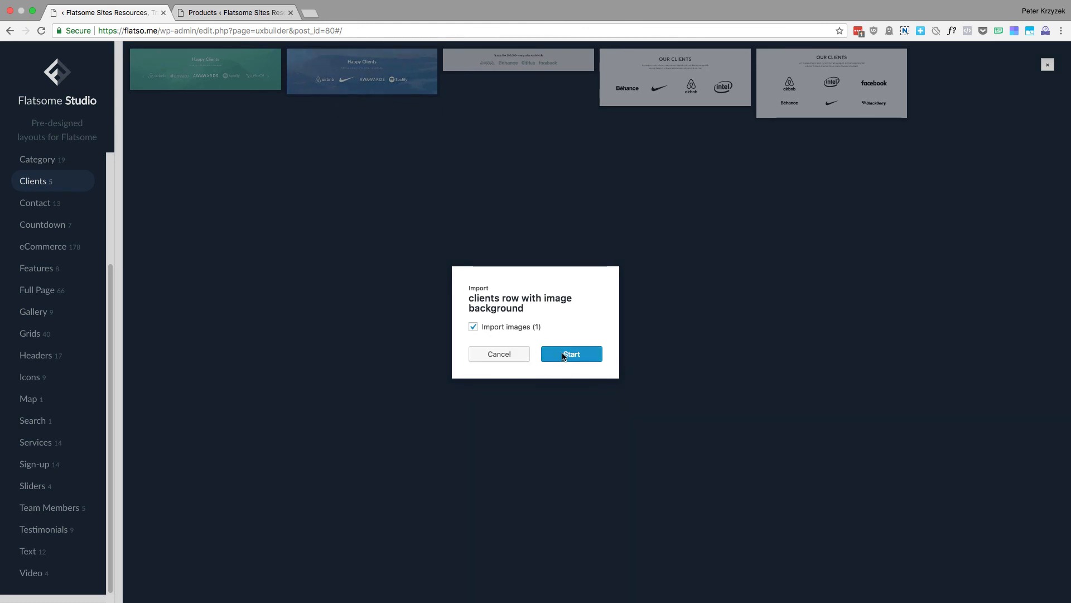
pyautogui.click(563, 356)
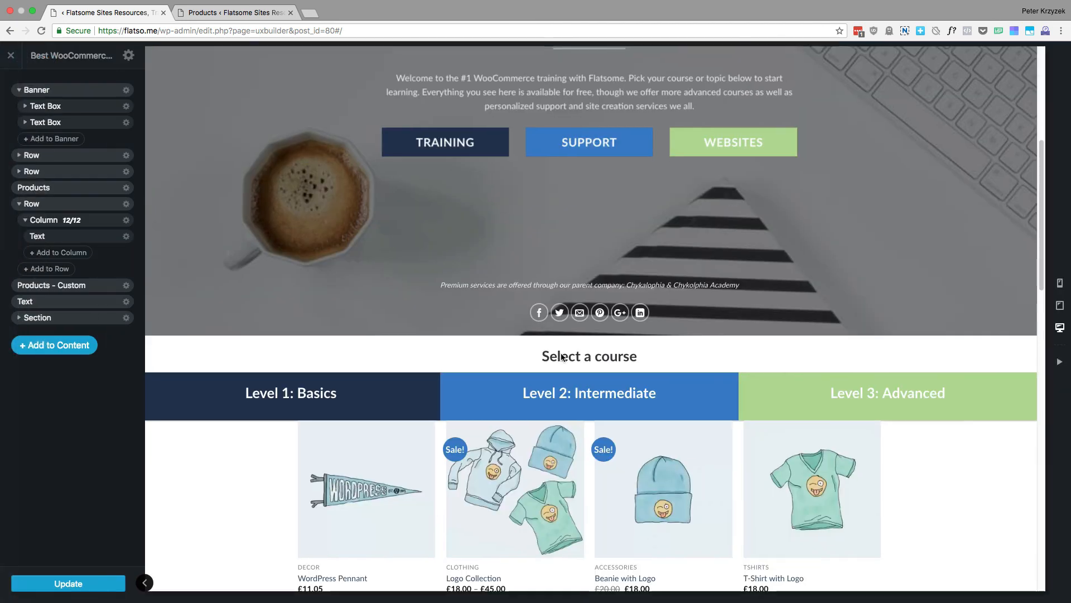
pyautogui.scroll(-20, 460, 290)
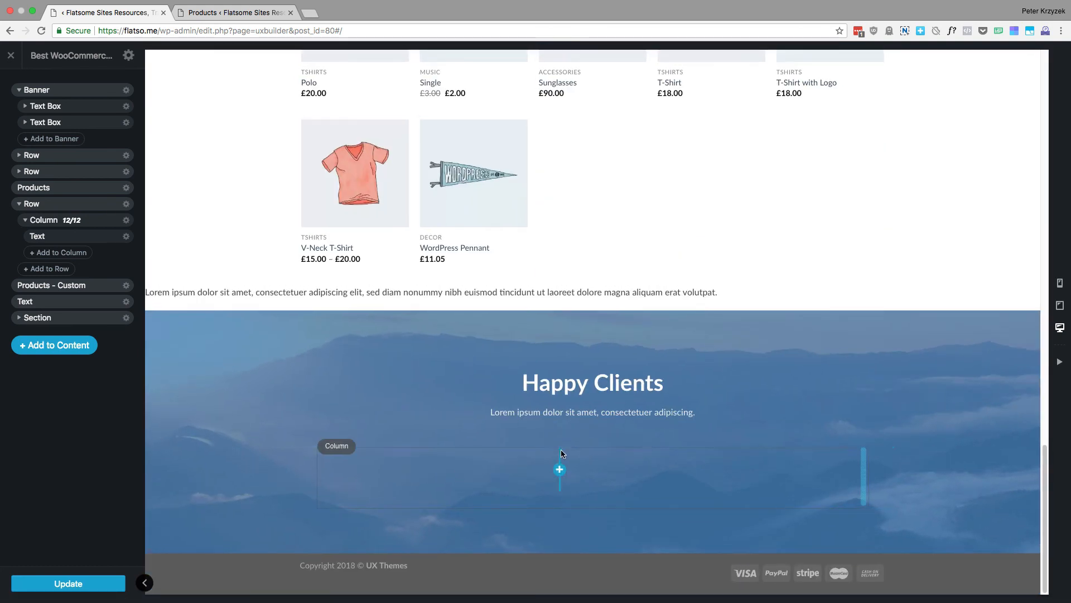
# Check the settings of a Logo element in the Happy Clients section, and return to the page structure and the Banner
pyautogui.click(602, 464)
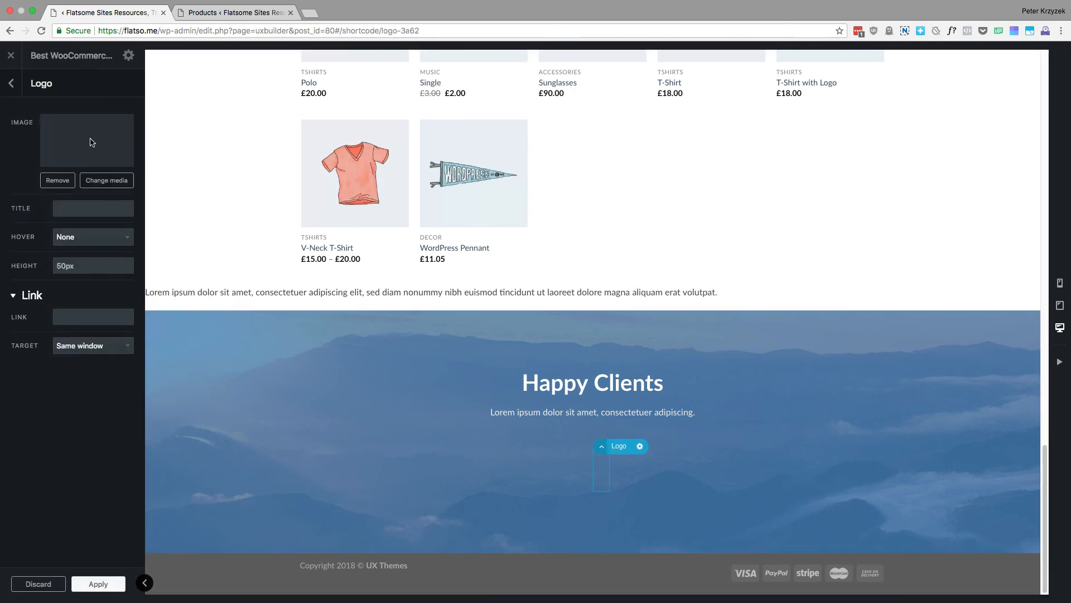
pyautogui.click(12, 85)
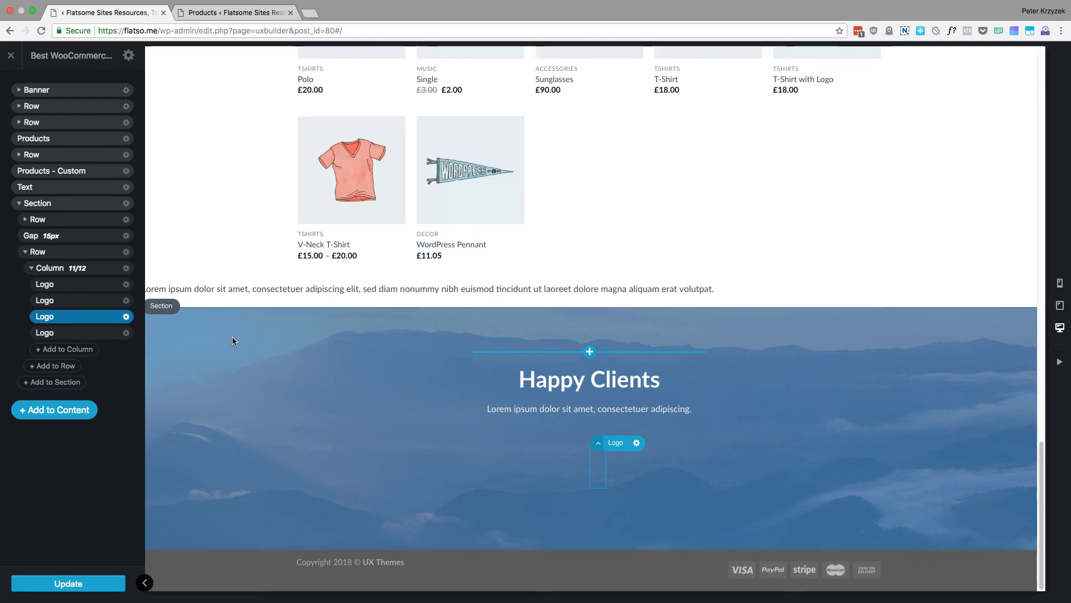
pyautogui.scroll(4, 688, 369)
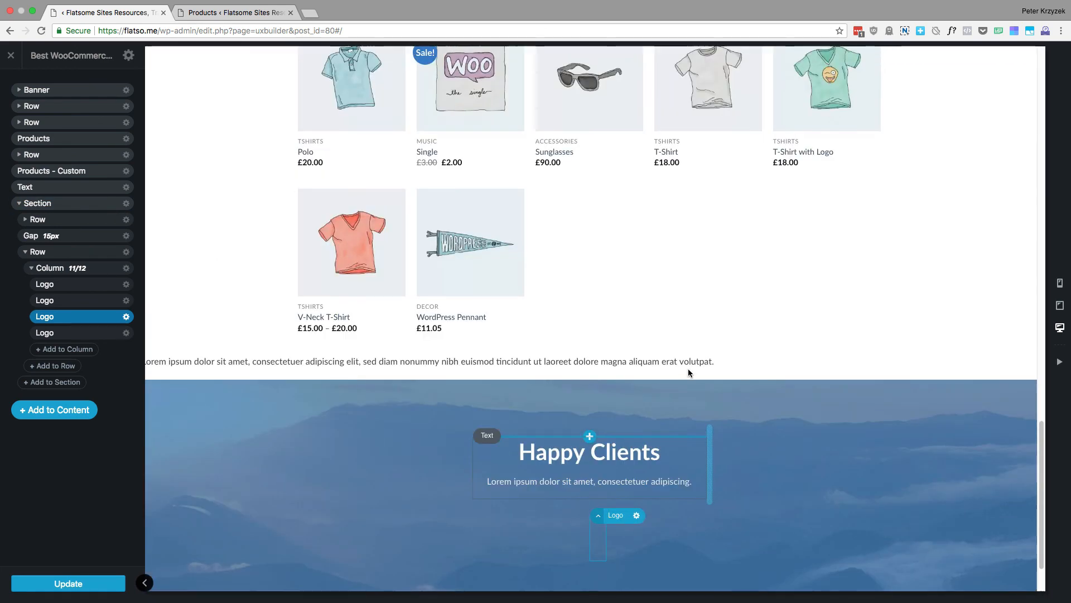
pyautogui.scroll(10, 688, 367)
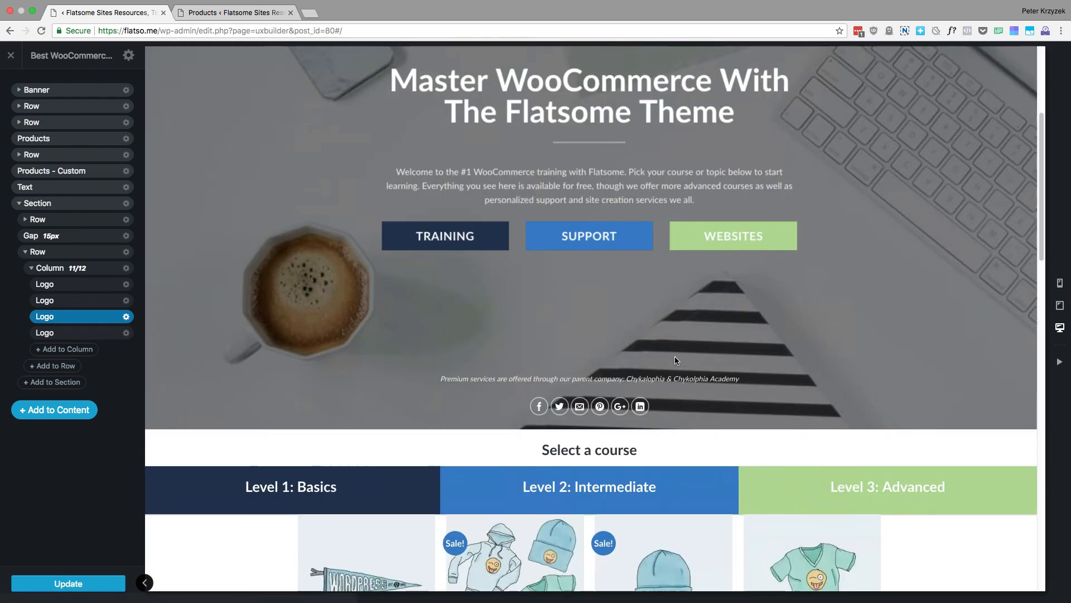